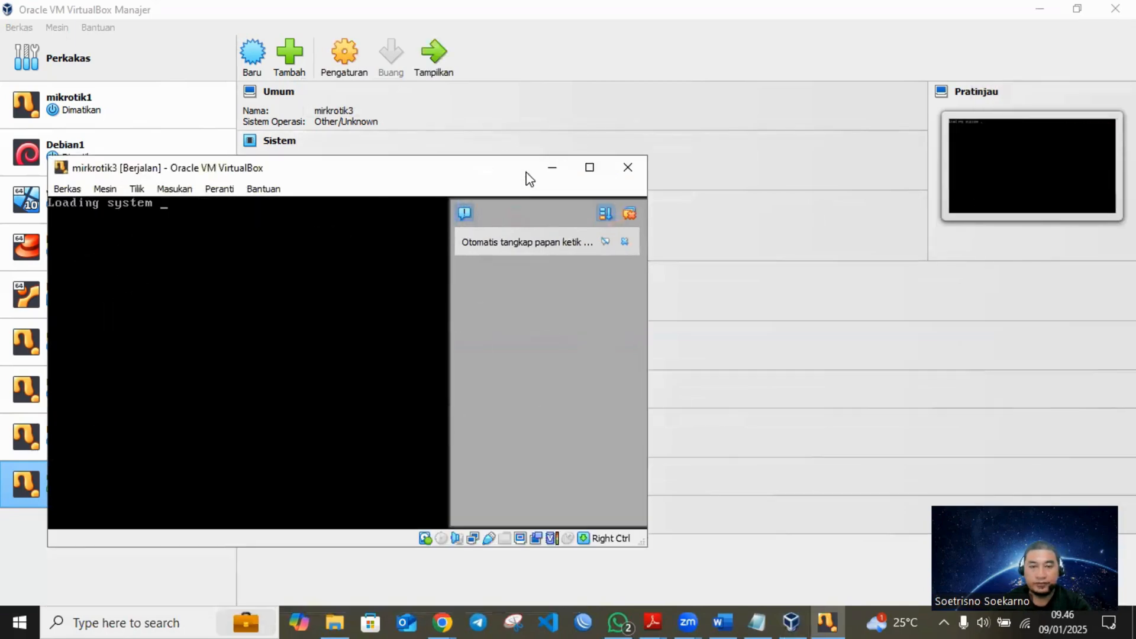
- Maximize the mirkrotik3 virtual machine window and log in to the R3 router console as admin
left_click(590, 169)
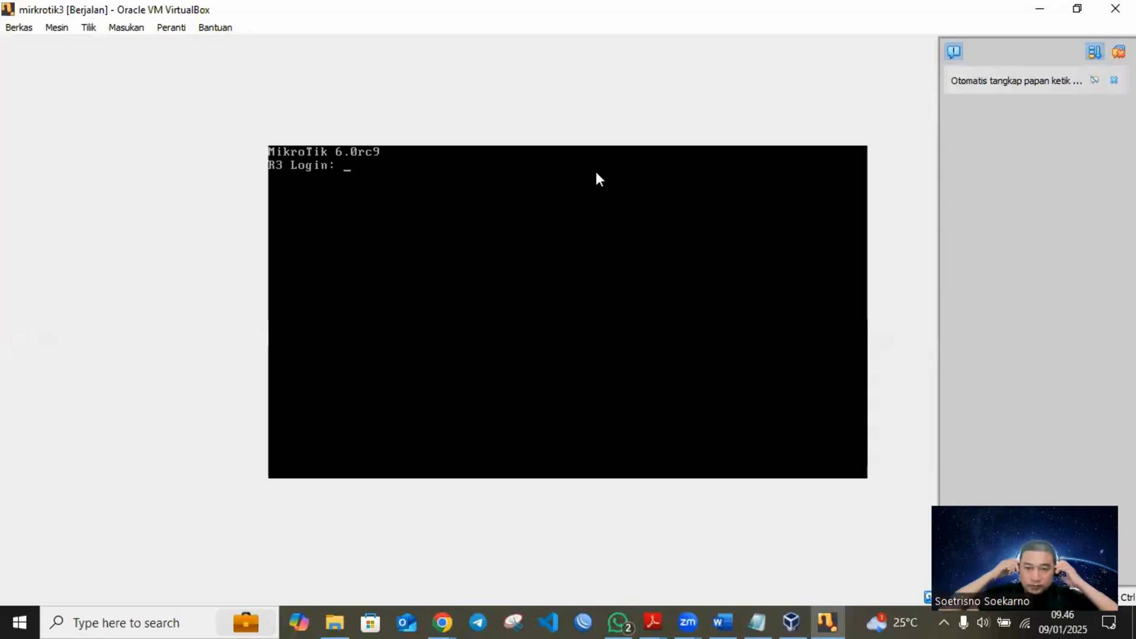
type("dmin")
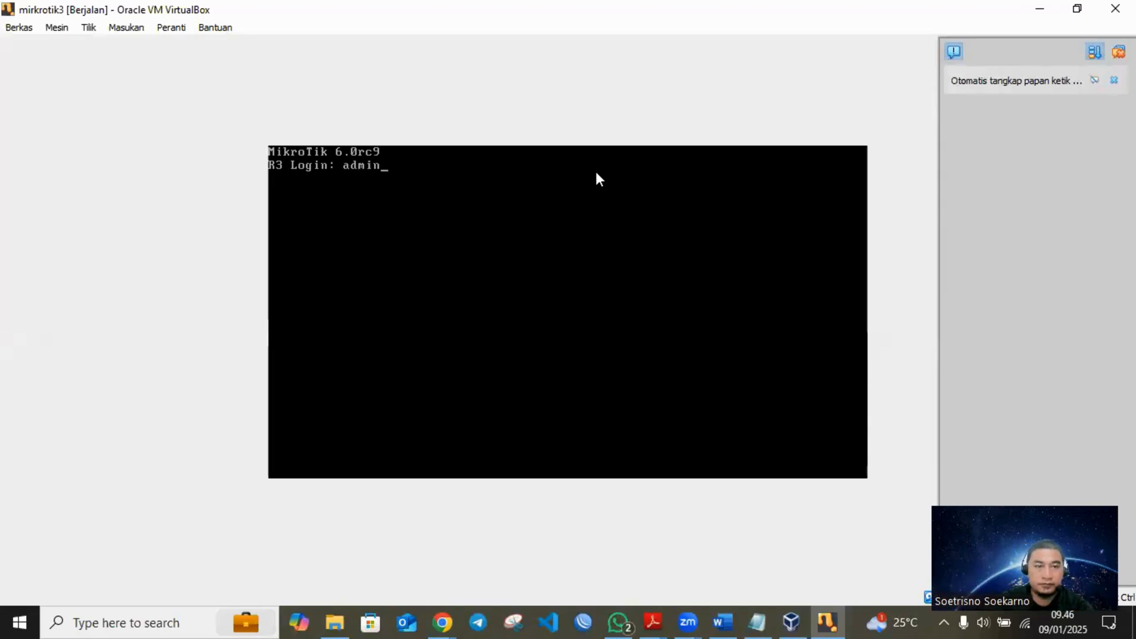
key("Return")
key("Return")
key("Return")
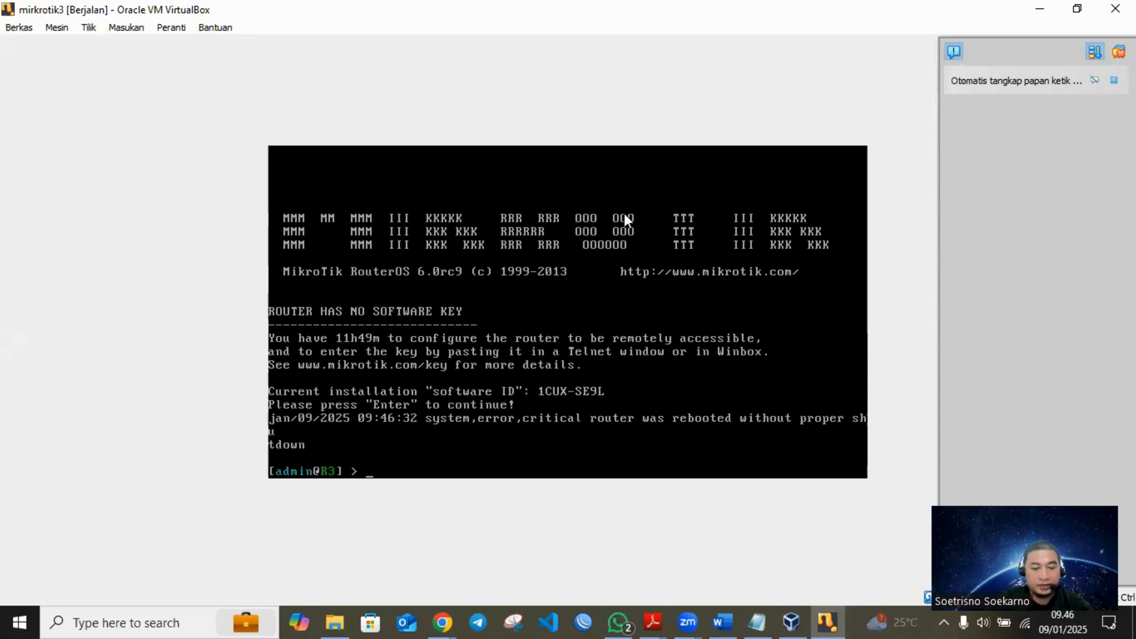
- Reset the router with the system reset-configuration command and confirm the reset
type("system ")
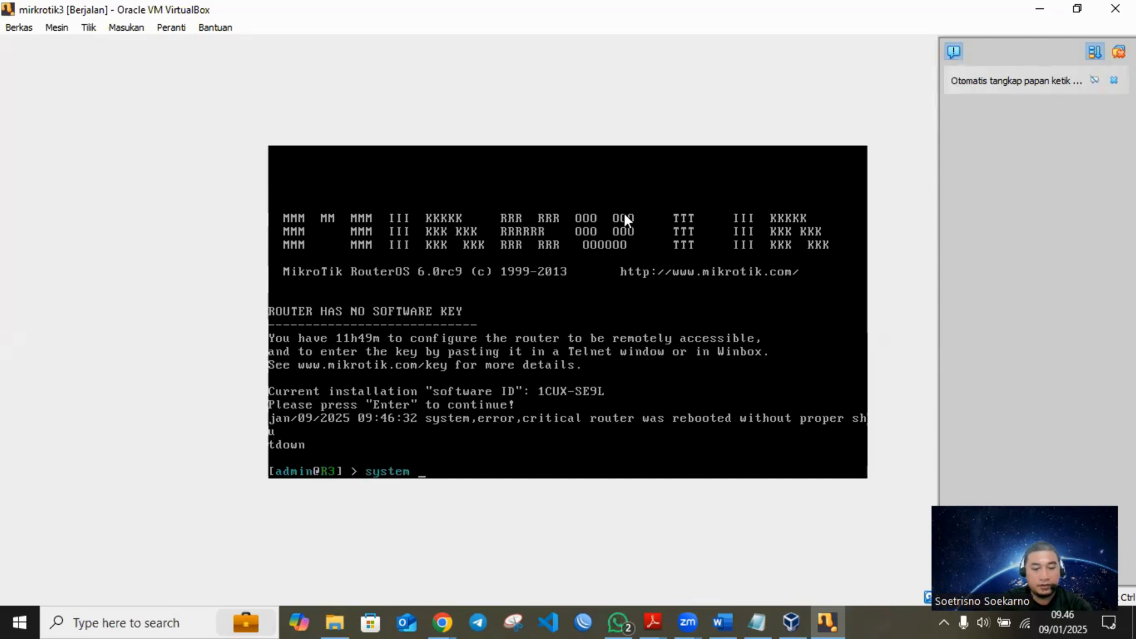
type("rese")
key("Tab")
key("Return")
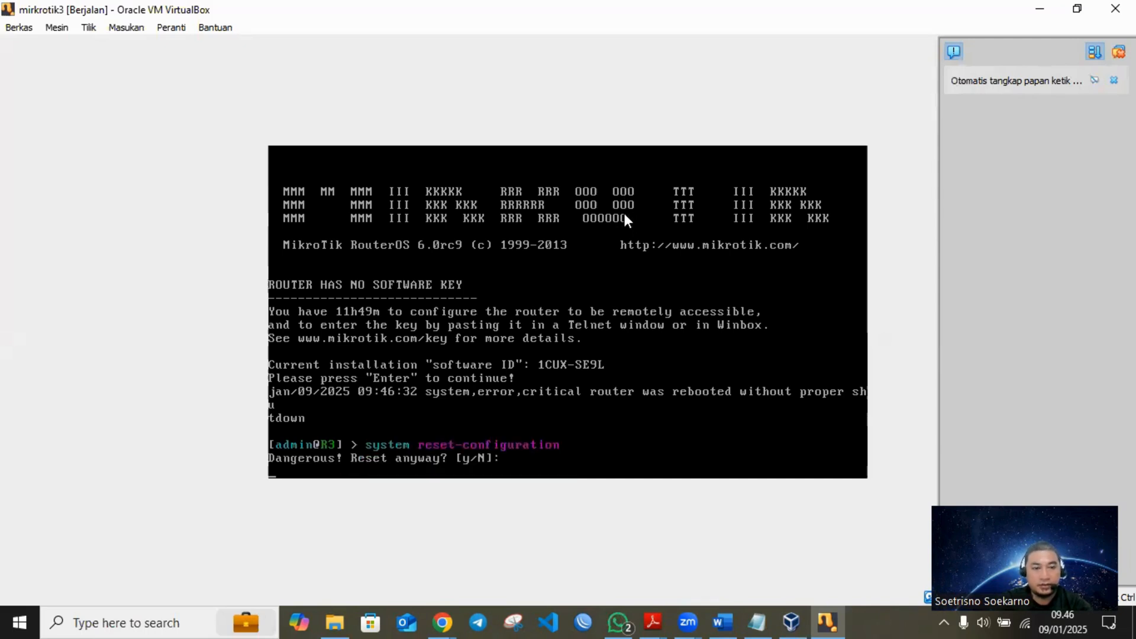
type("y")
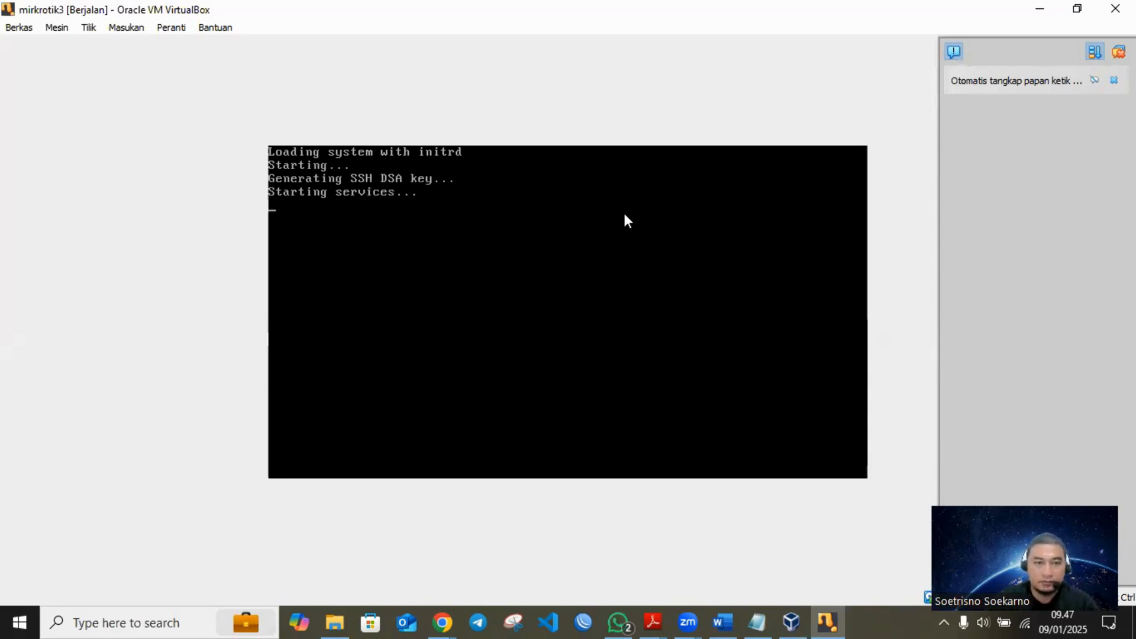
- Log back in to the restarted router as admin and remove the default configuration
type("admmmm")
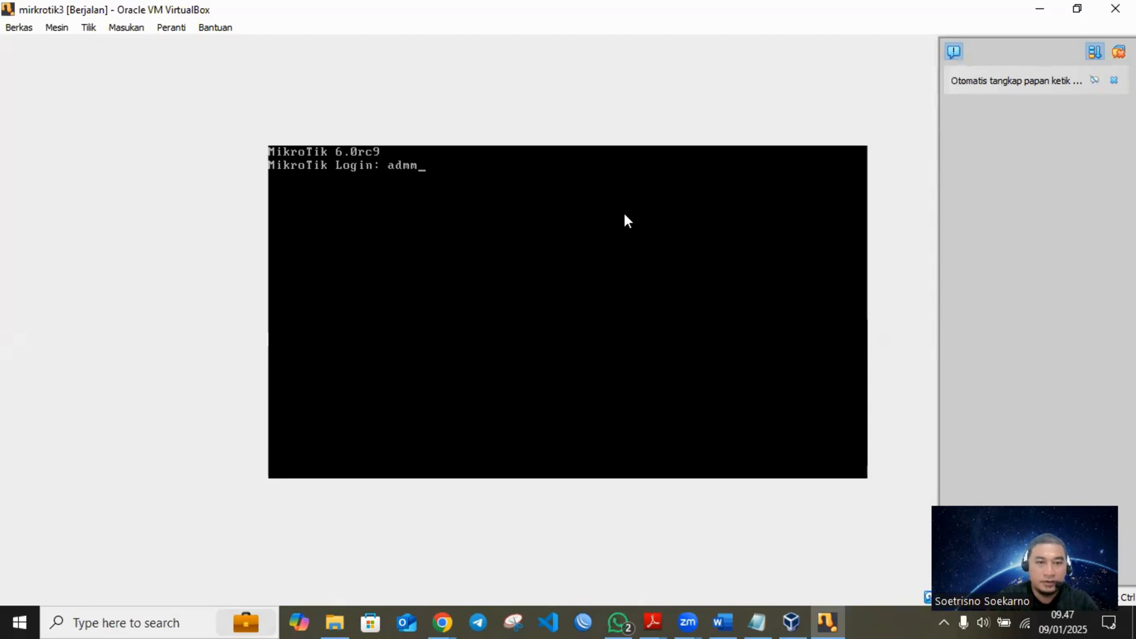
key("Return")
key("Return")
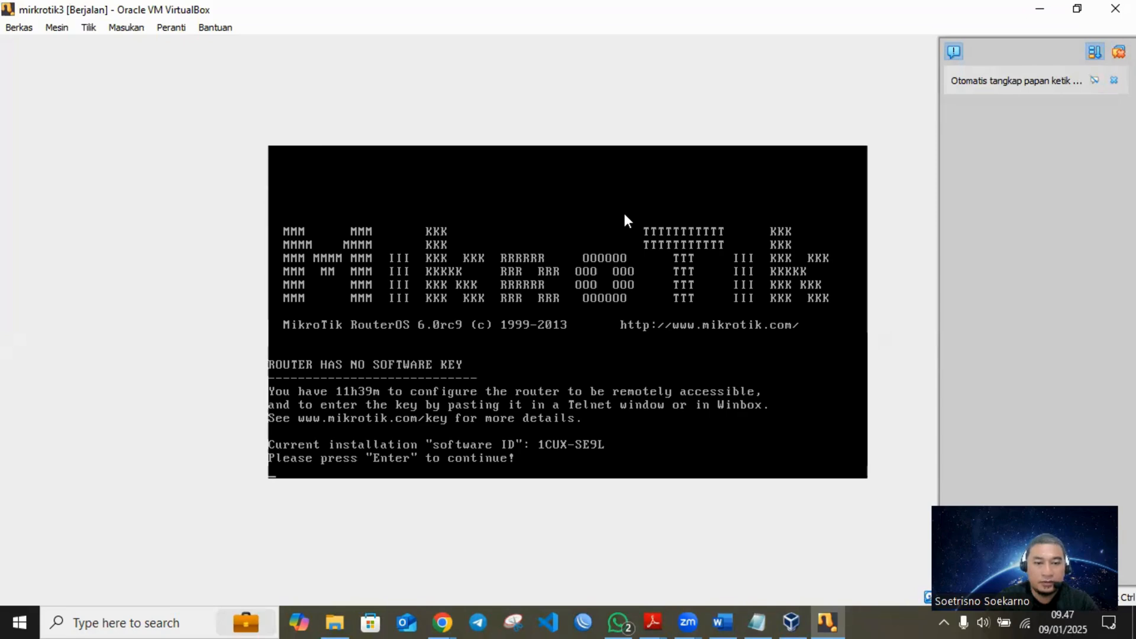
key("Return")
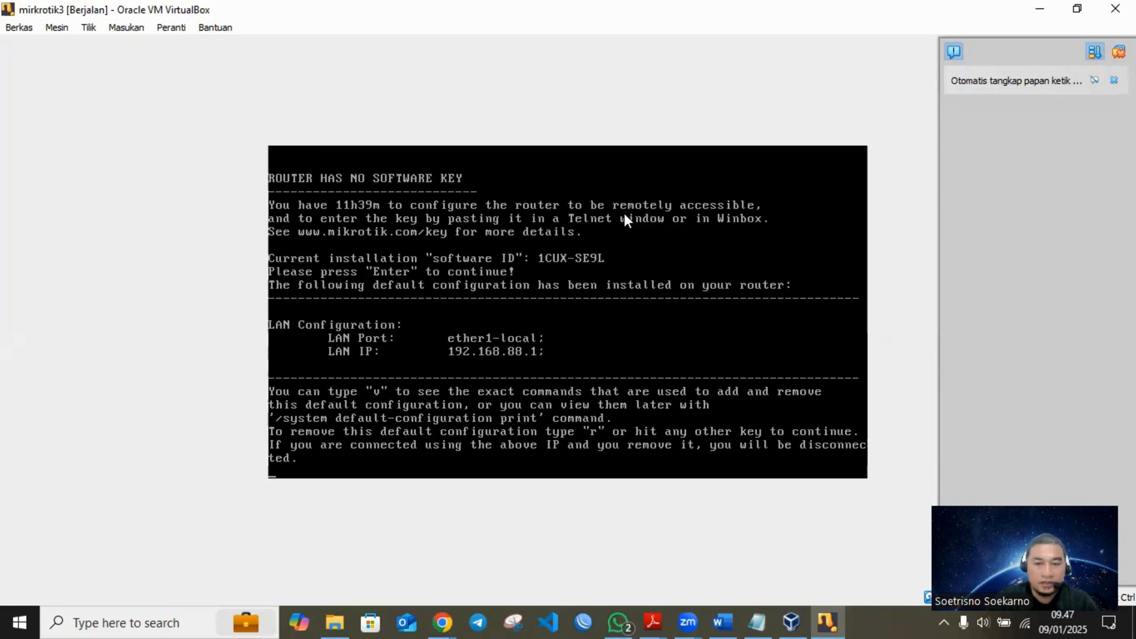
key("r")
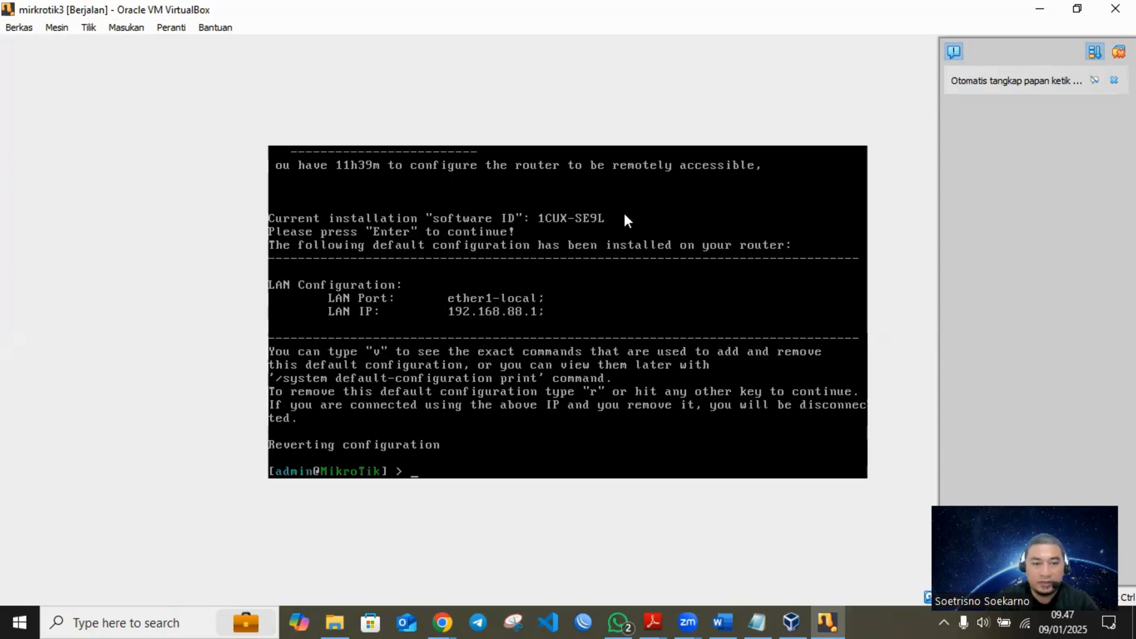
- Print the router's system identity and set its name to router_kostandre
key("Return")
type("system identity")
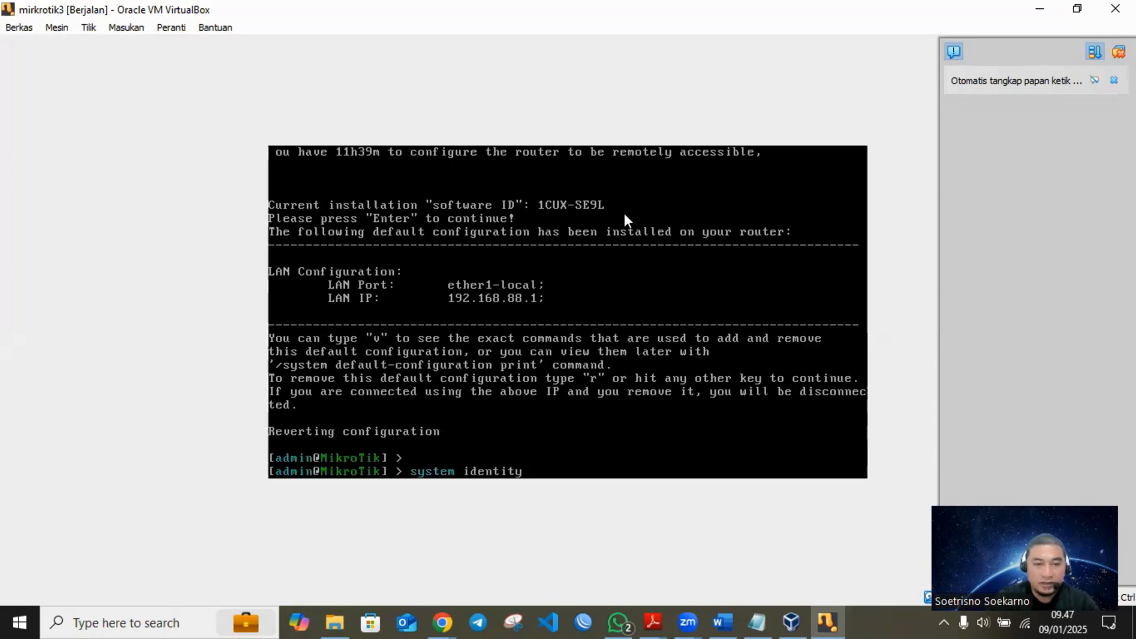
key("Return")
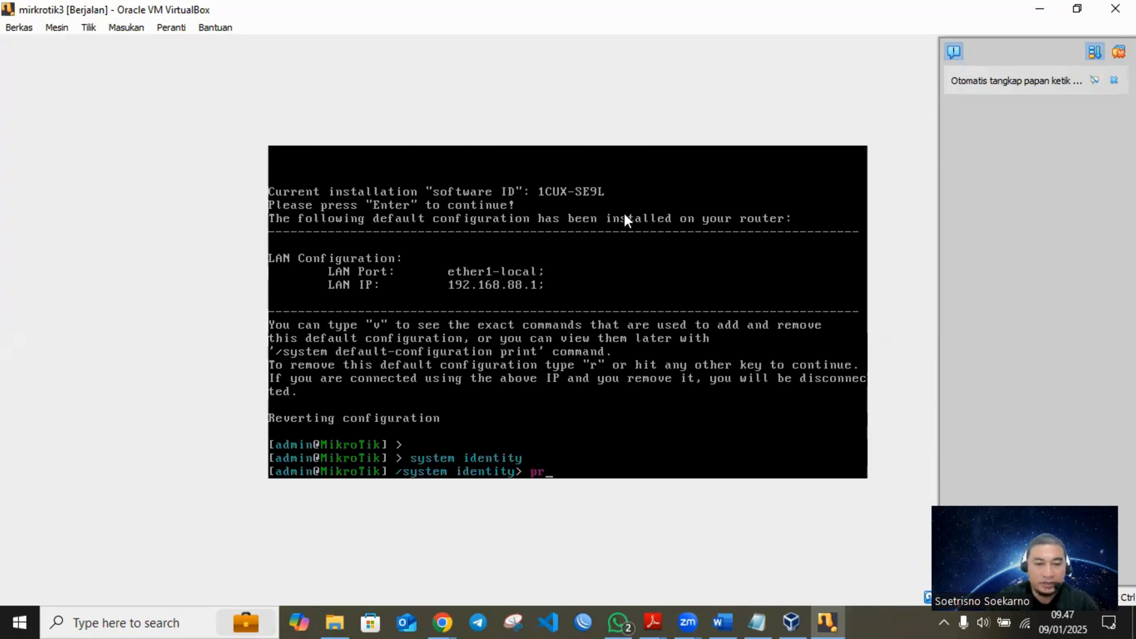
type("pr")
key("Return")
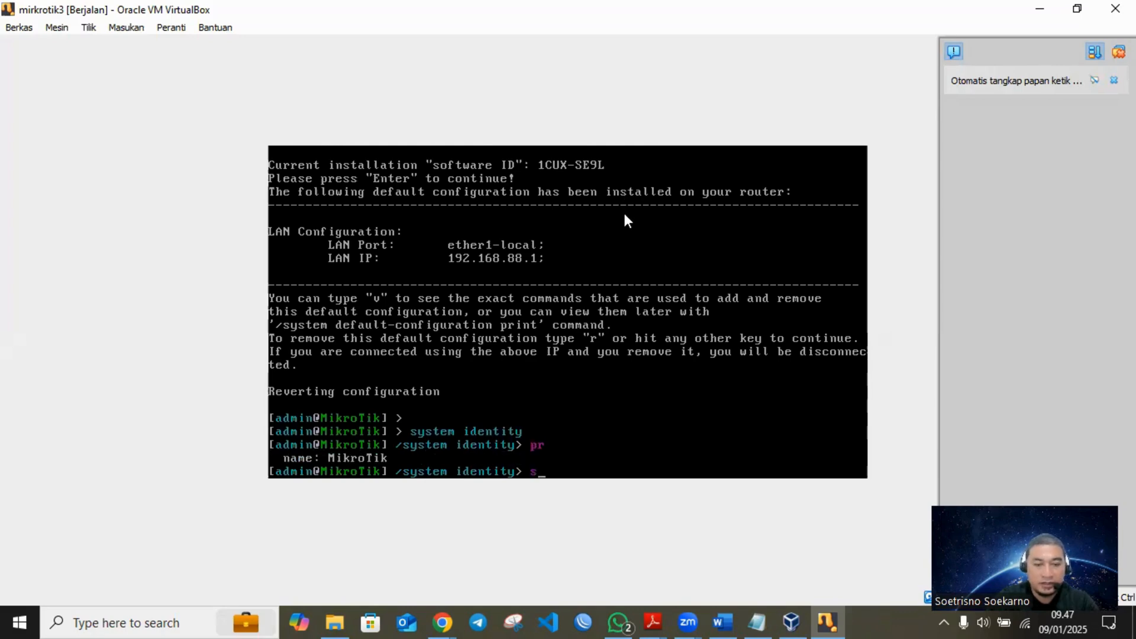
type("set name=router_kos")
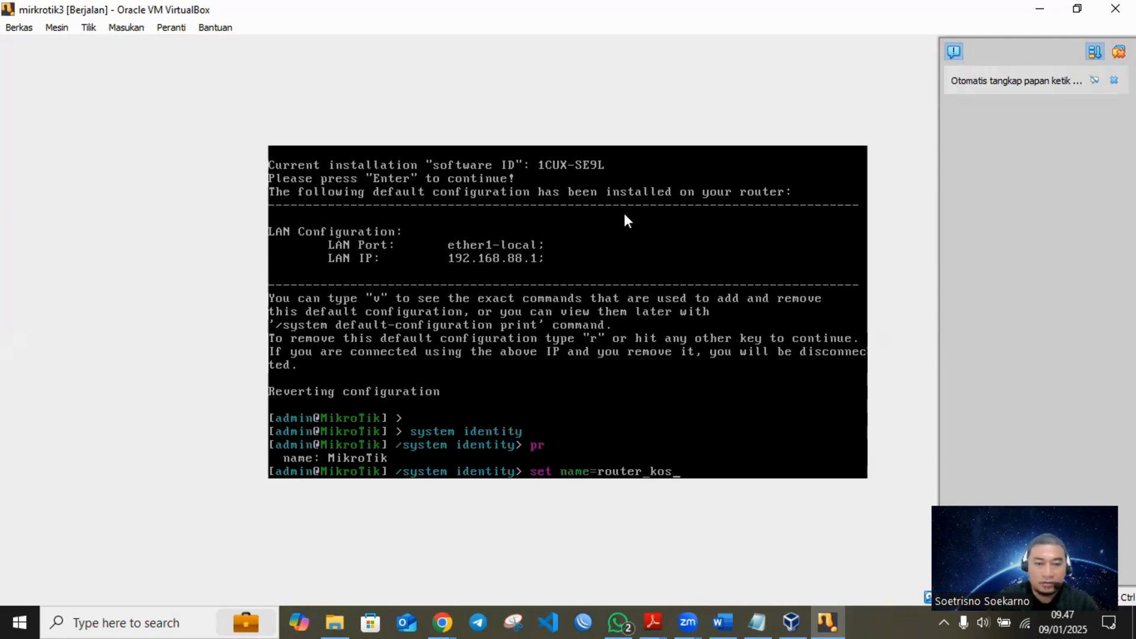
type("tandre")
key("Return")
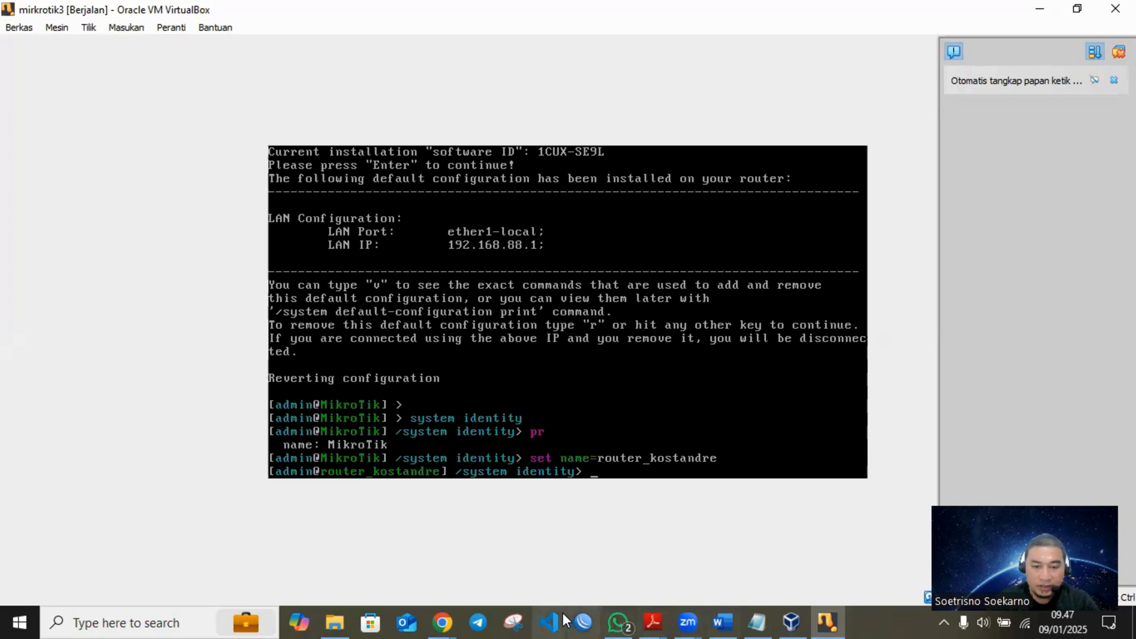
- Switch to Snipping Tool, capture the console's system identity lines through the router_kostandre prompt, and copy the snip
left_click(516, 625)
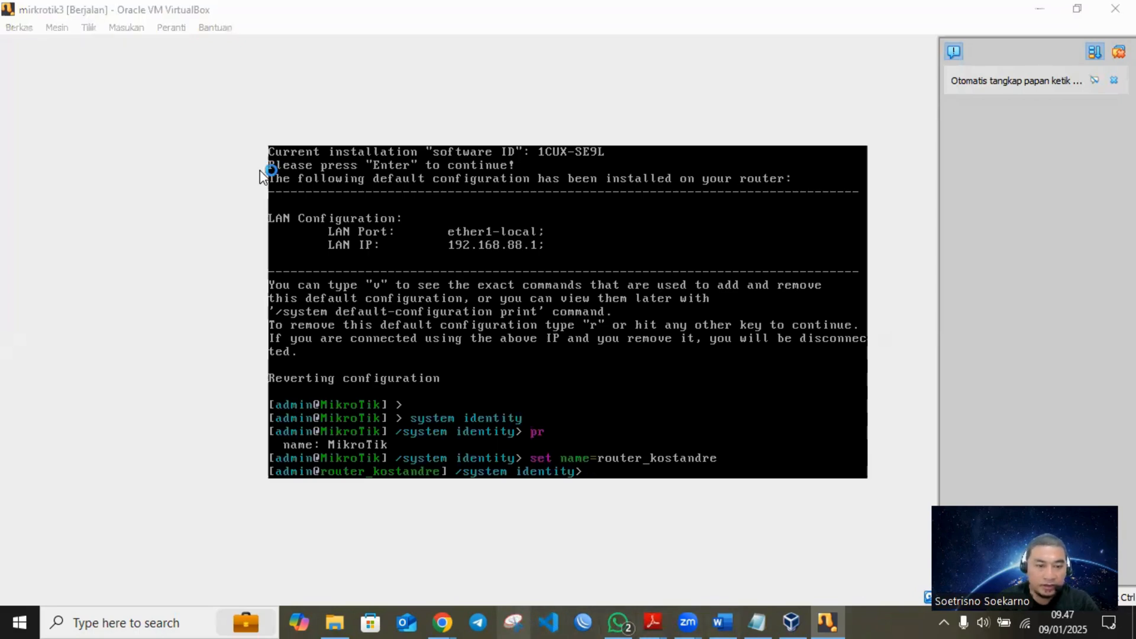
left_click(749, 337)
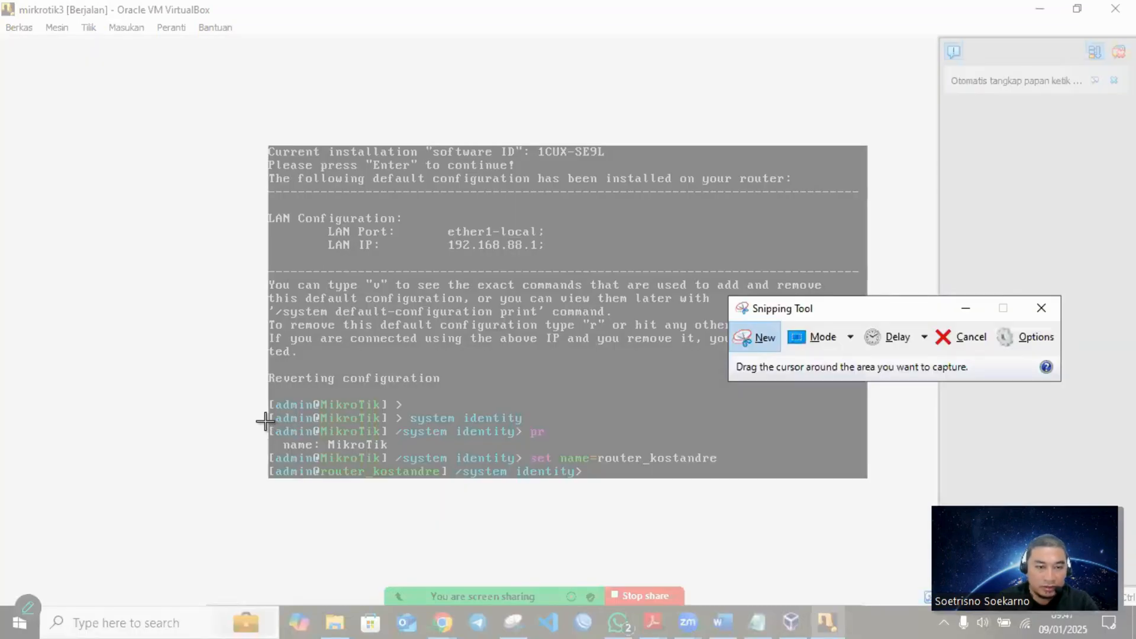
left_click_drag(264, 421, 734, 480)
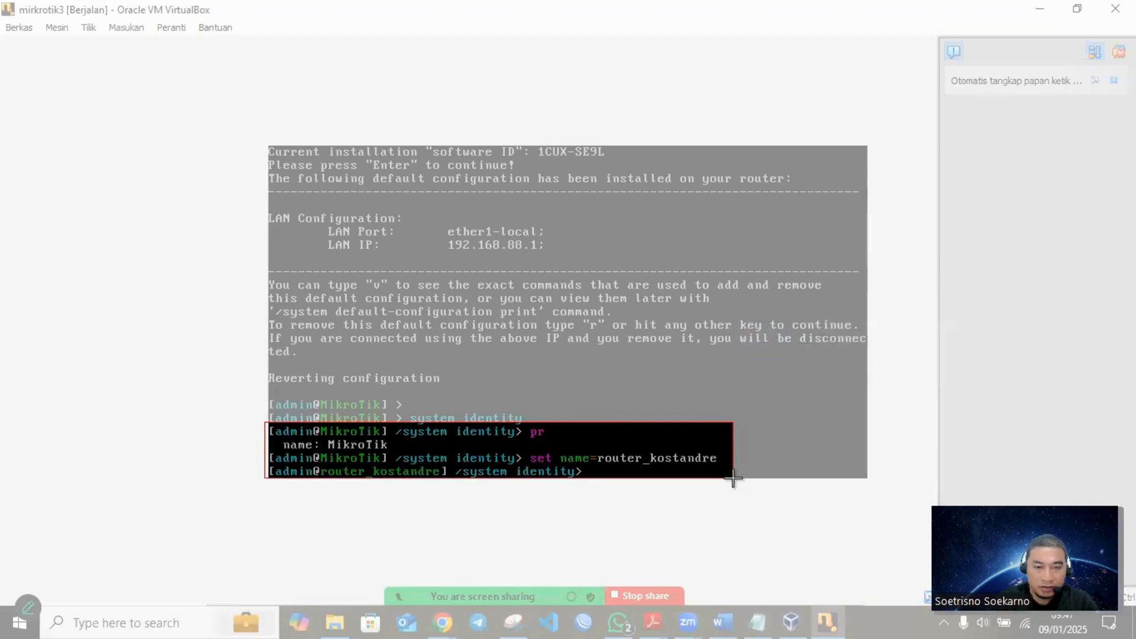
right_click(627, 449)
left_click(661, 473)
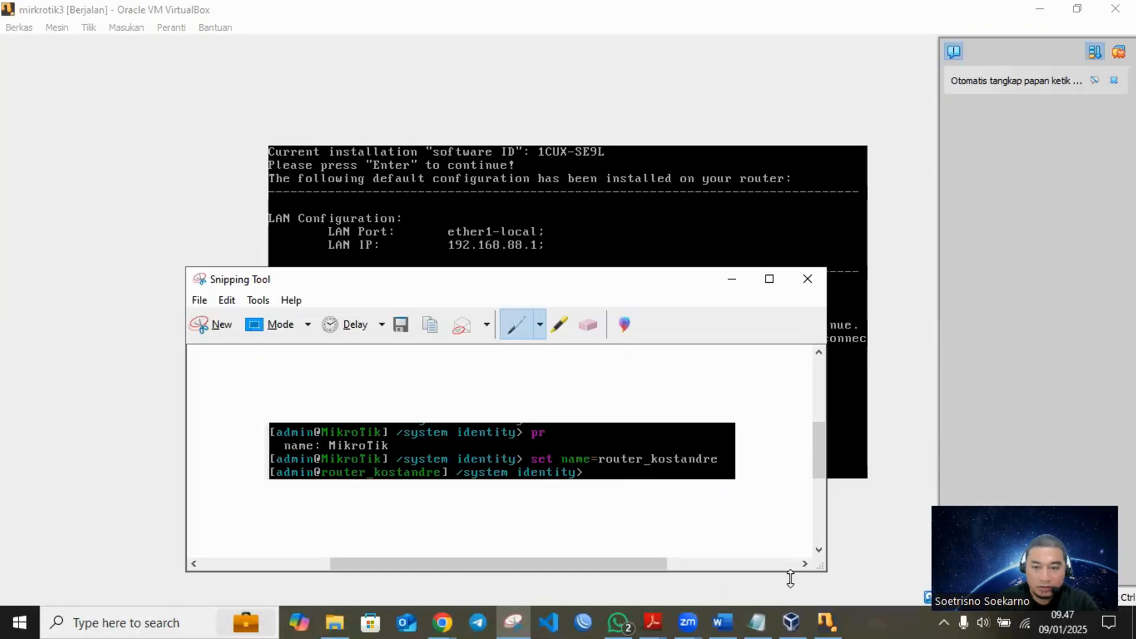
- Switch to the Word journal and extend the line under 3.3.2 to read "Konfigurasi Awal Mikrotik Merubah identitas router:"
left_click(721, 621)
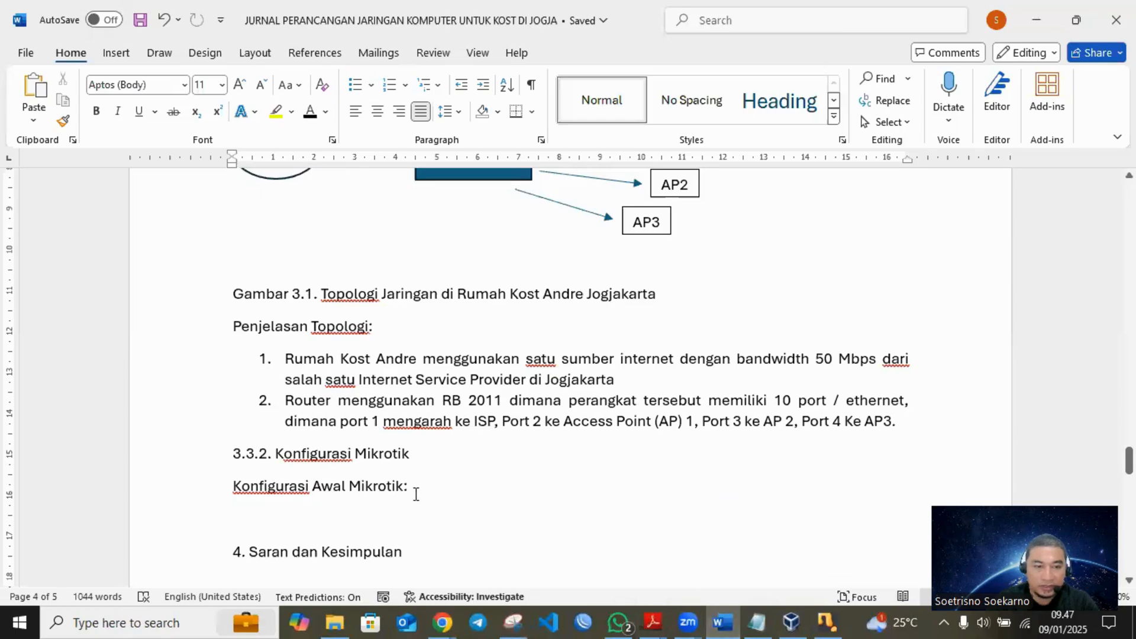
scroll(408, 482, "down", 1)
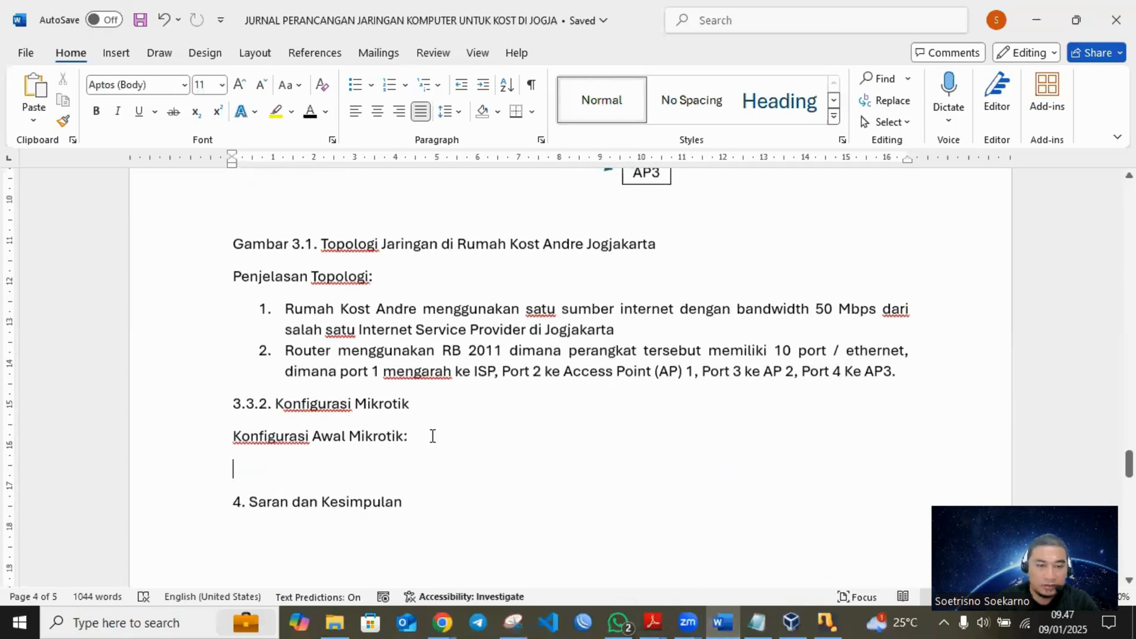
key("BackSpace")
type("Me")
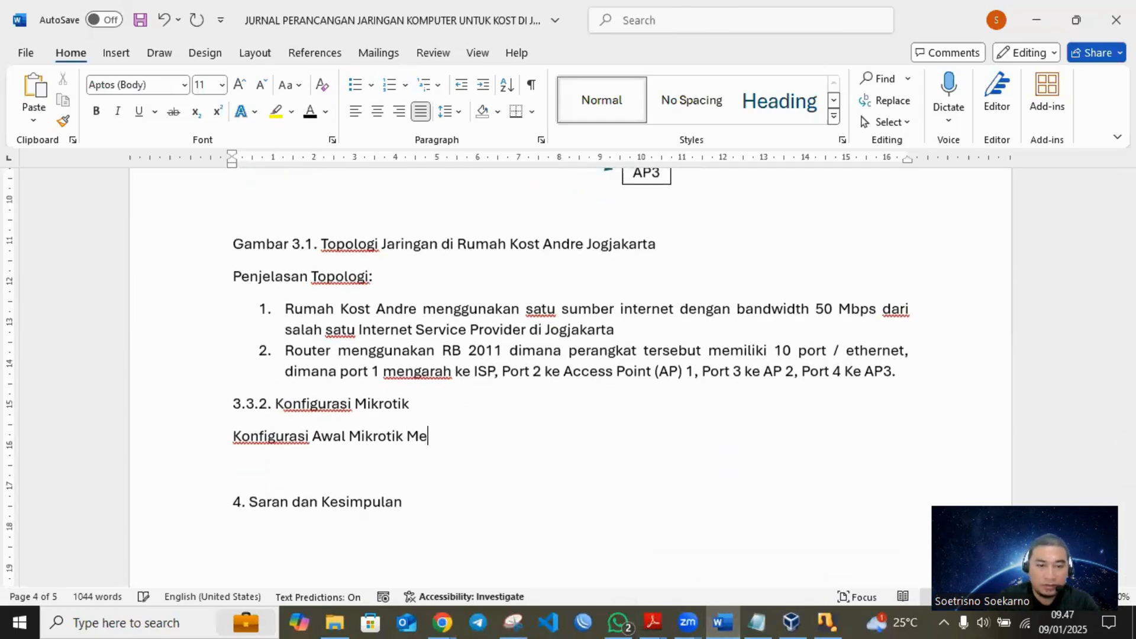
type("rubah Nama")
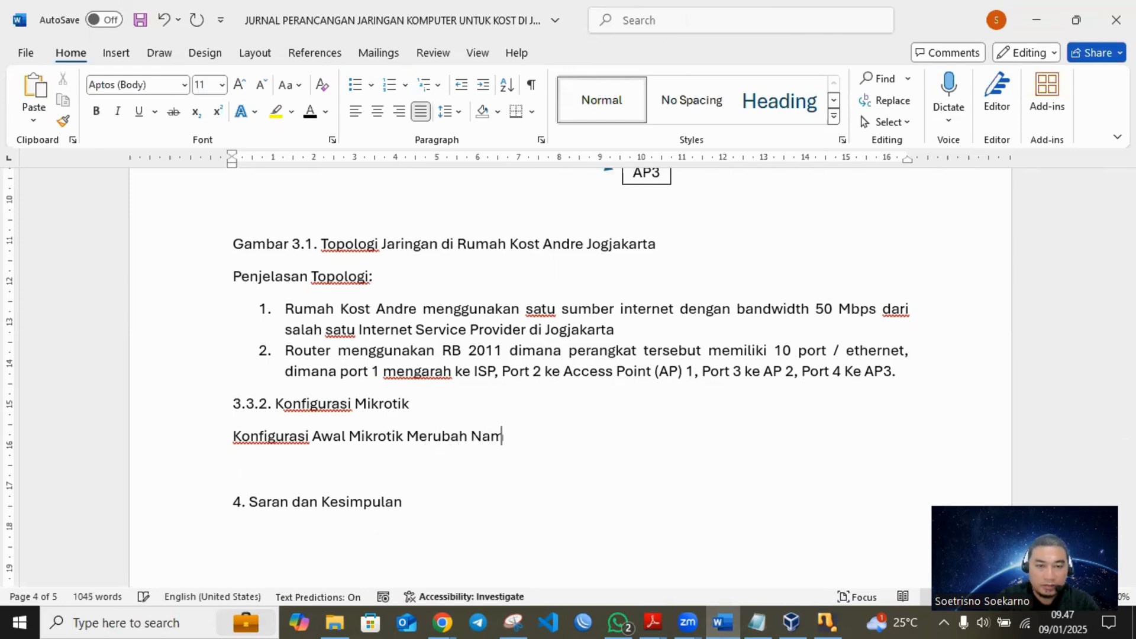
key("BackSpace")
key("BackSpace")
key("BackSpace")
key("BackSpace")
key("BackSpace")
type("US")
key("BackSpace")
key("BackSpace")
type("identita")
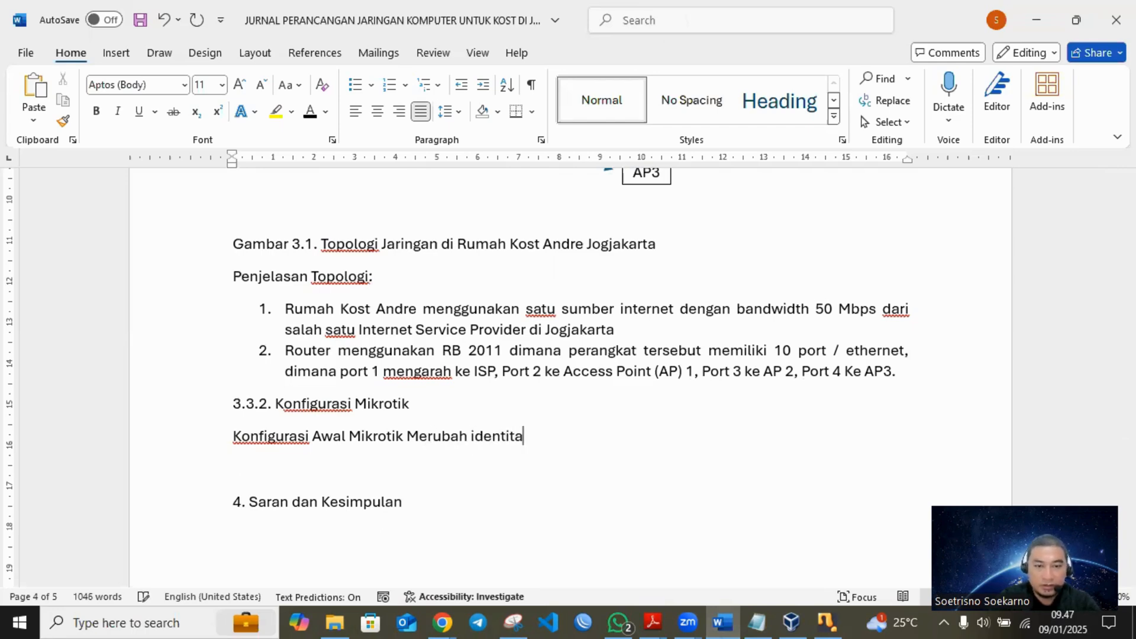
type("s router:")
- Paste the captured console snip below the "Merubah identitas router:" line and put "1." before that line
key("Return")
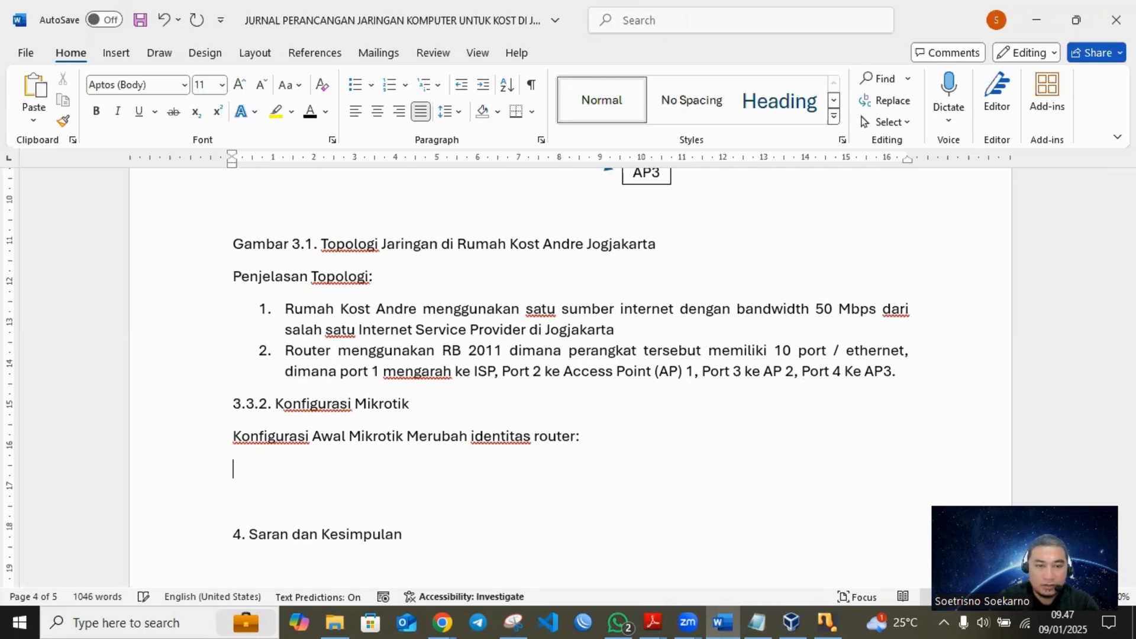
key("ctrl+v")
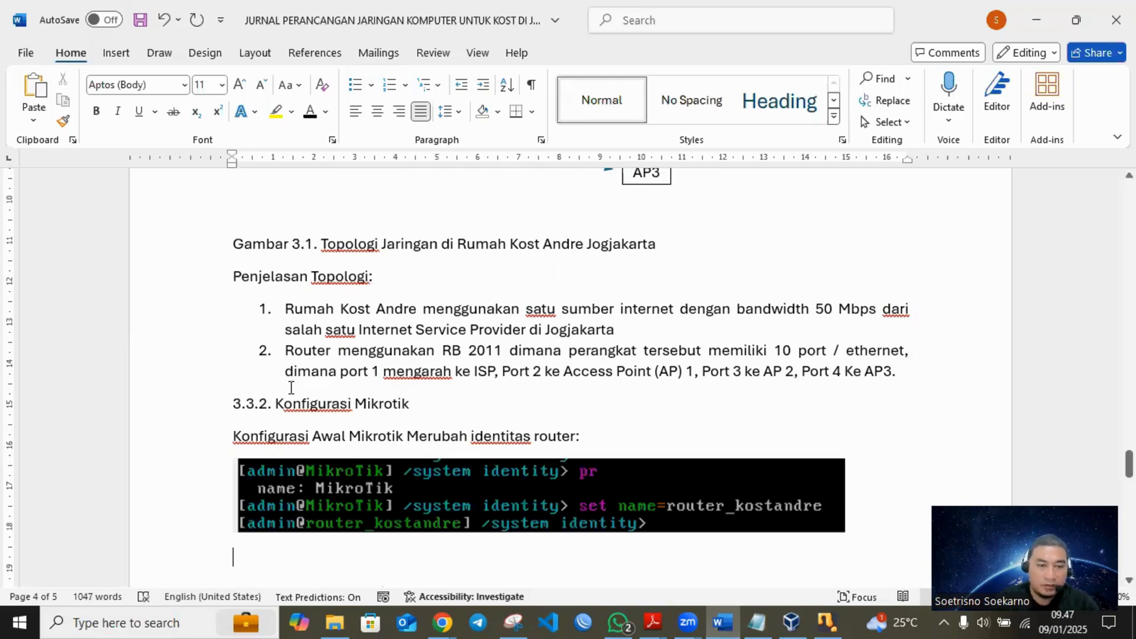
left_click(232, 436)
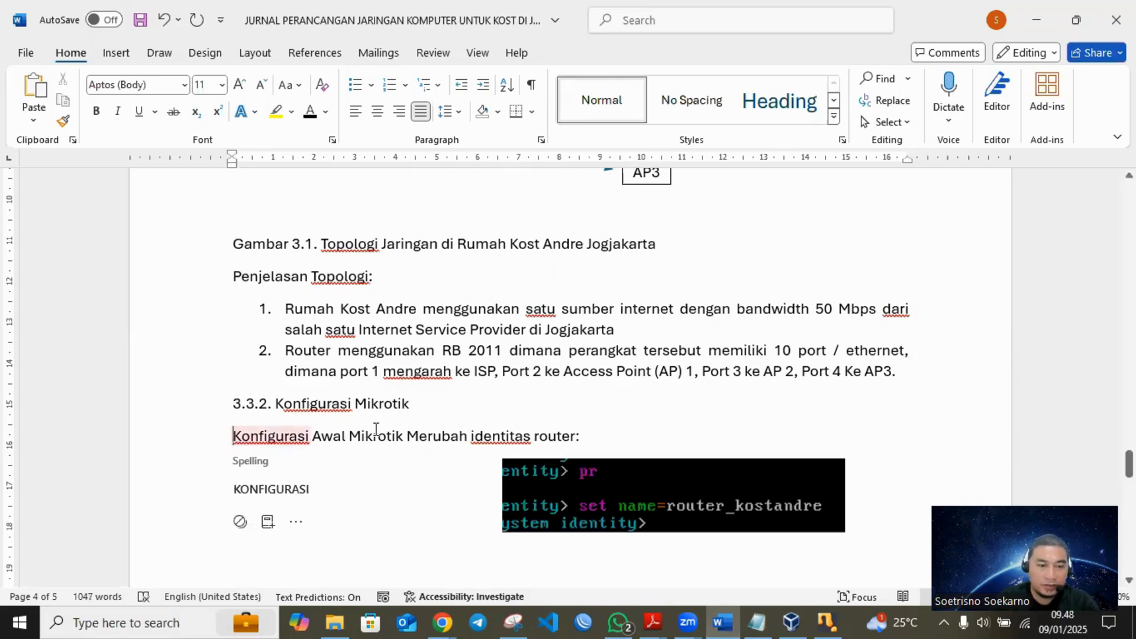
type("1.")
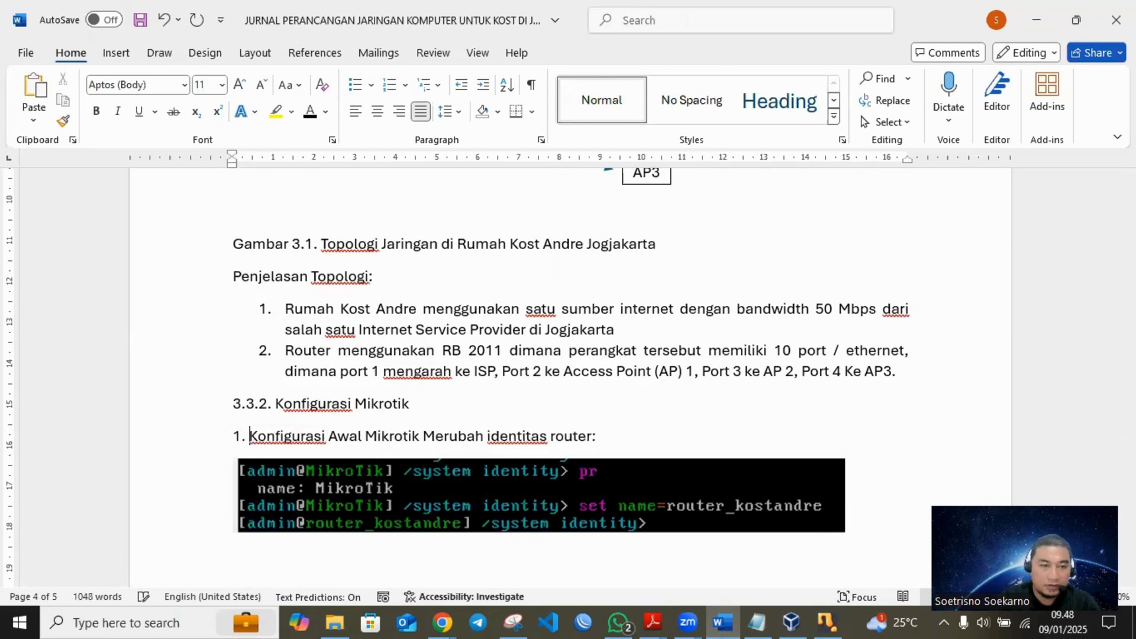
scroll(631, 388, "down", 3)
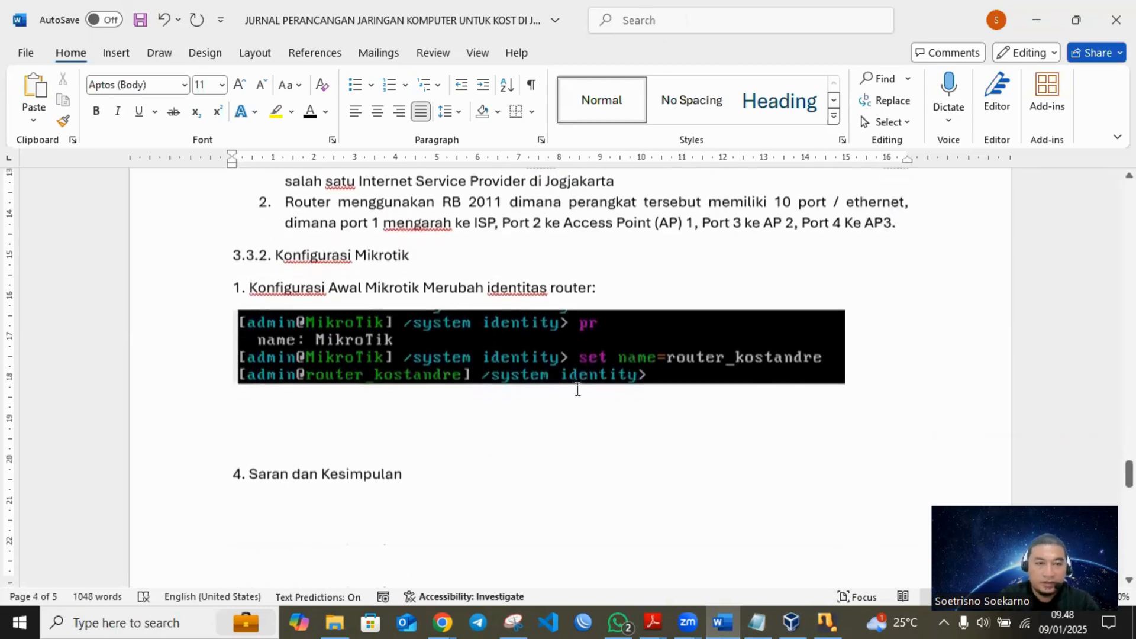
left_click(291, 418)
type("2.")
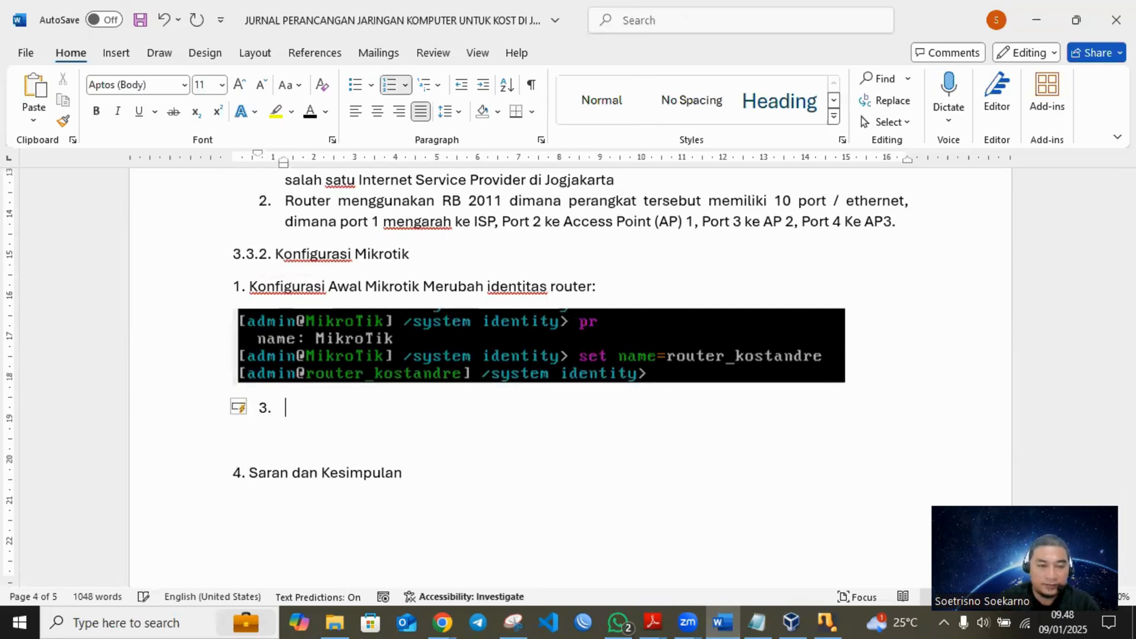
key("BackSpace")
key("BackSpace")
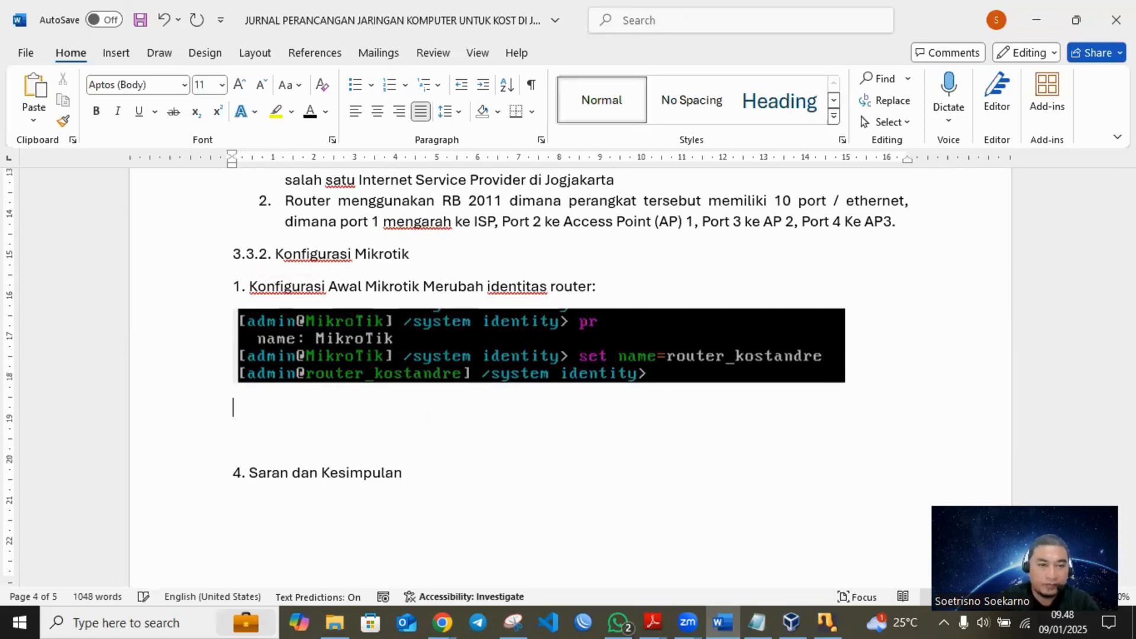
- Retype the "1." prefix of the "Konfigurasi Awal Mikrotik" line and save the document
left_click(249, 290)
key("BackSpace")
key("BackSpace")
key("BackSpace")
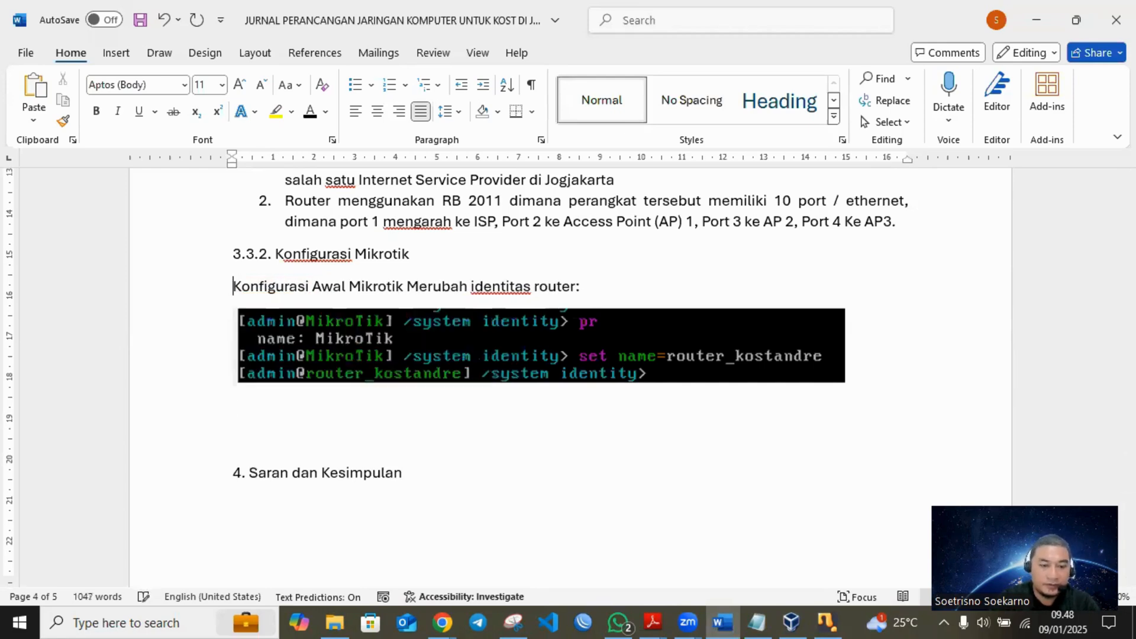
type("1.")
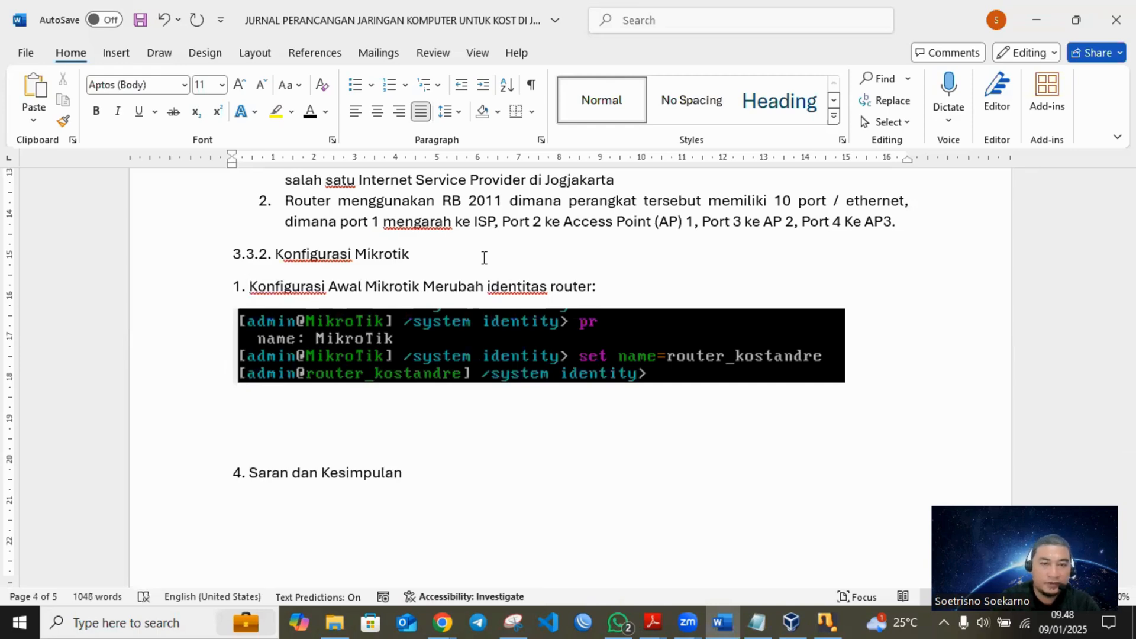
left_click(626, 286)
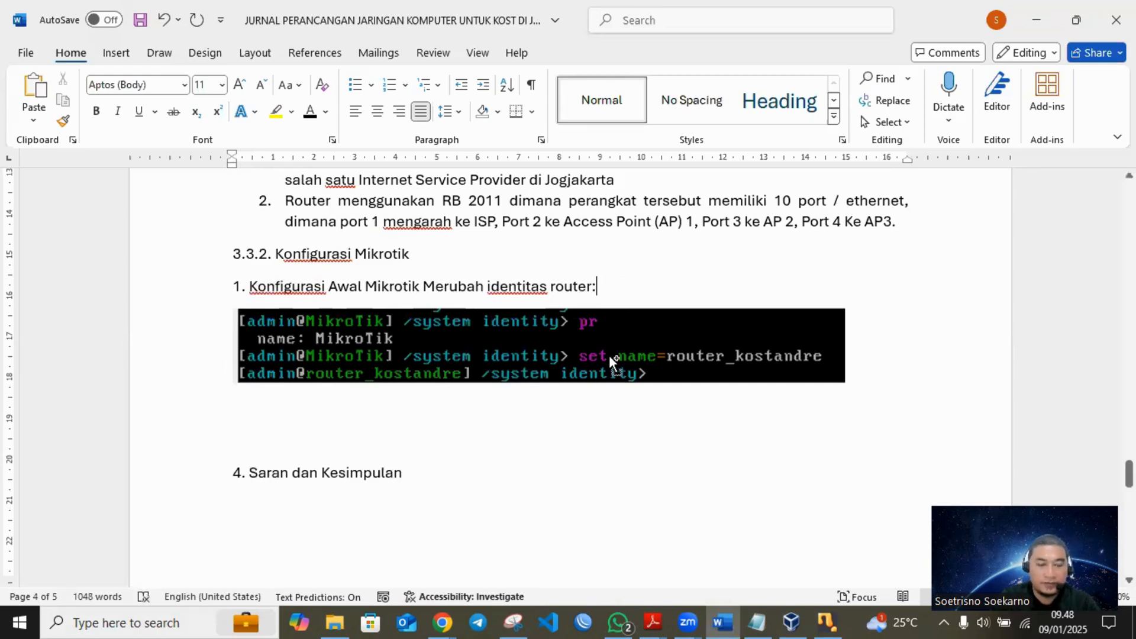
key("ctrl+s")
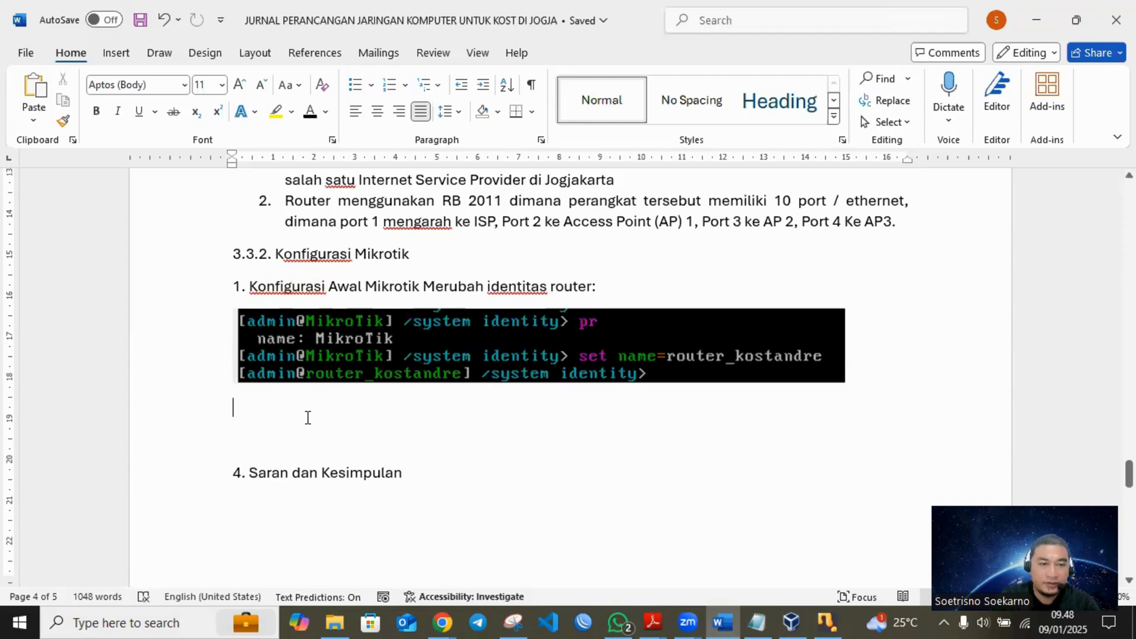
- Start a numbered line below the console snip and clear the "1. Konfigurasi Awal Mikrotik Merubah identitas router:" line above it, leaving a blank line
left_click(307, 417)
type("2.")
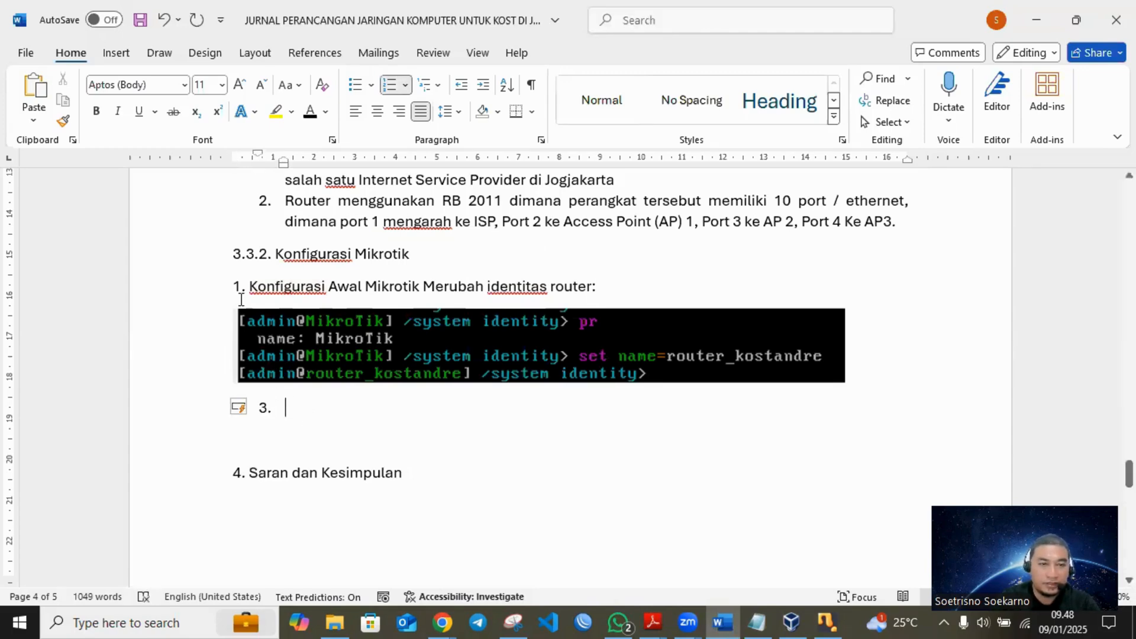
left_click_drag(616, 284, 223, 289)
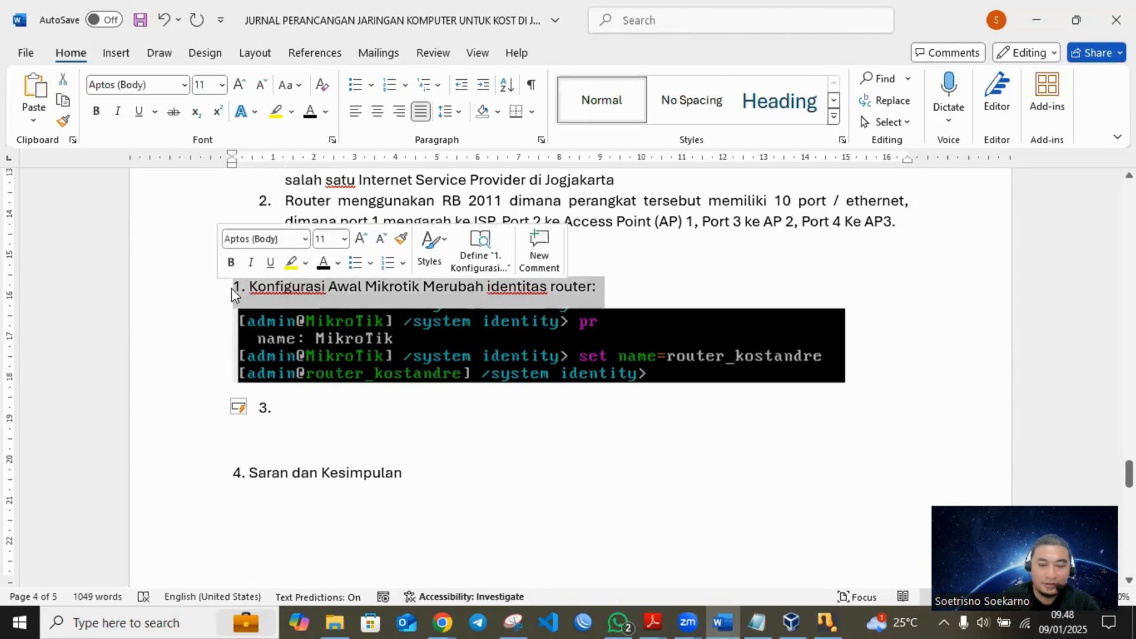
key("BackSpace")
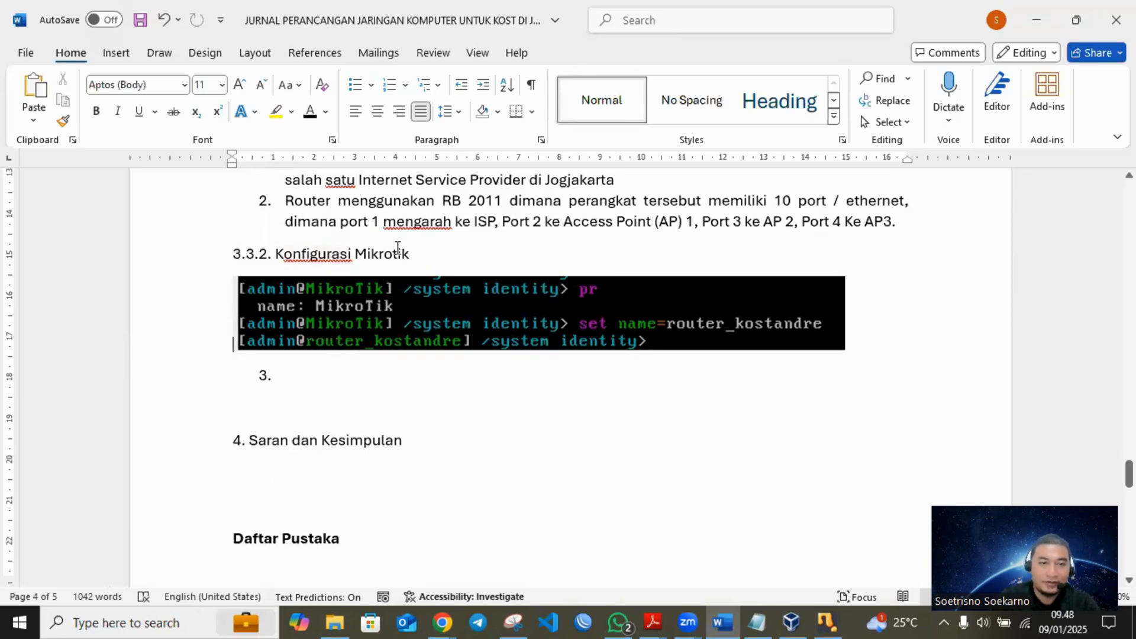
key("Return")
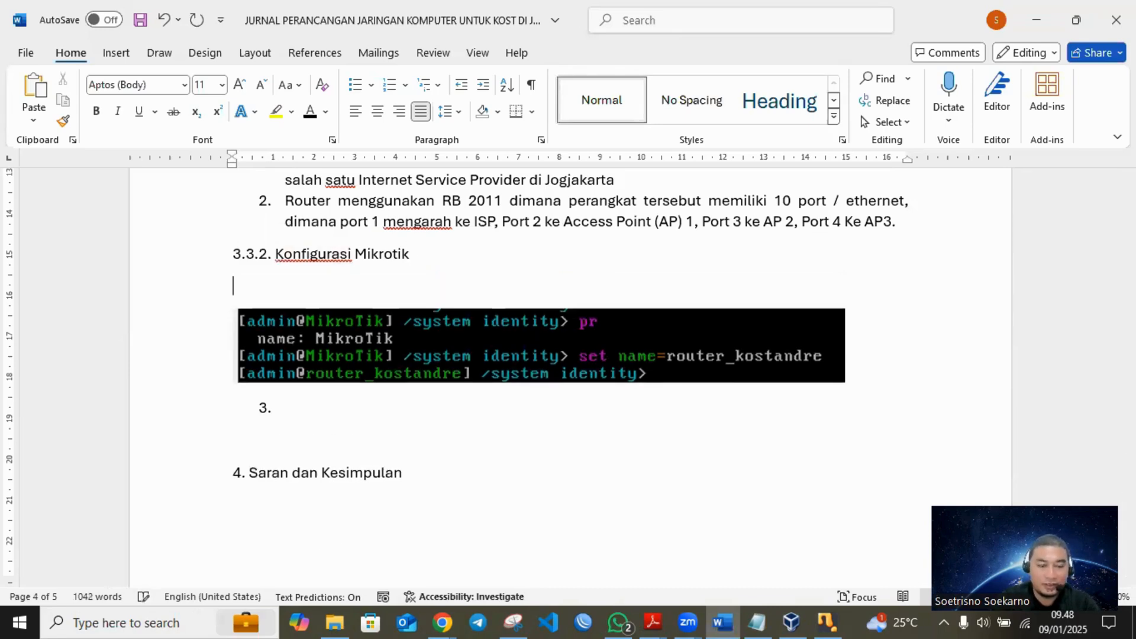
type("1. ")
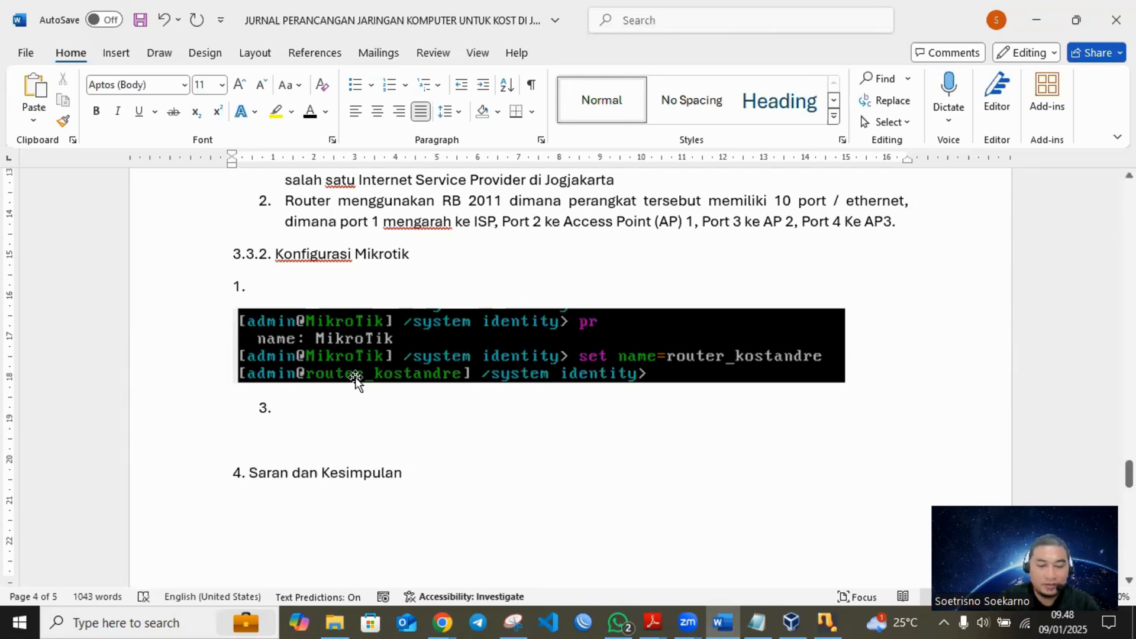
type("M")
key("BackSpace")
key("BackSpace")
key("BackSpace")
key("BackSpace")
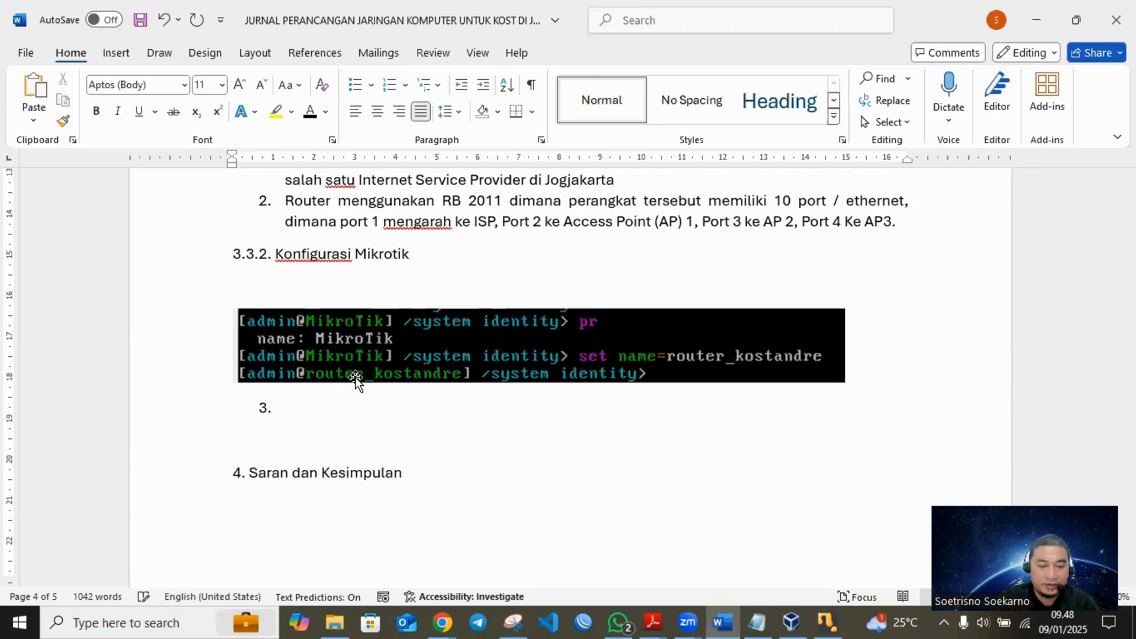
- Write the sub-heading "a. Merubah identitas router" on the blank line above the console snip
type("A")
key("BackSpace")
type("A")
type("a. MERU")
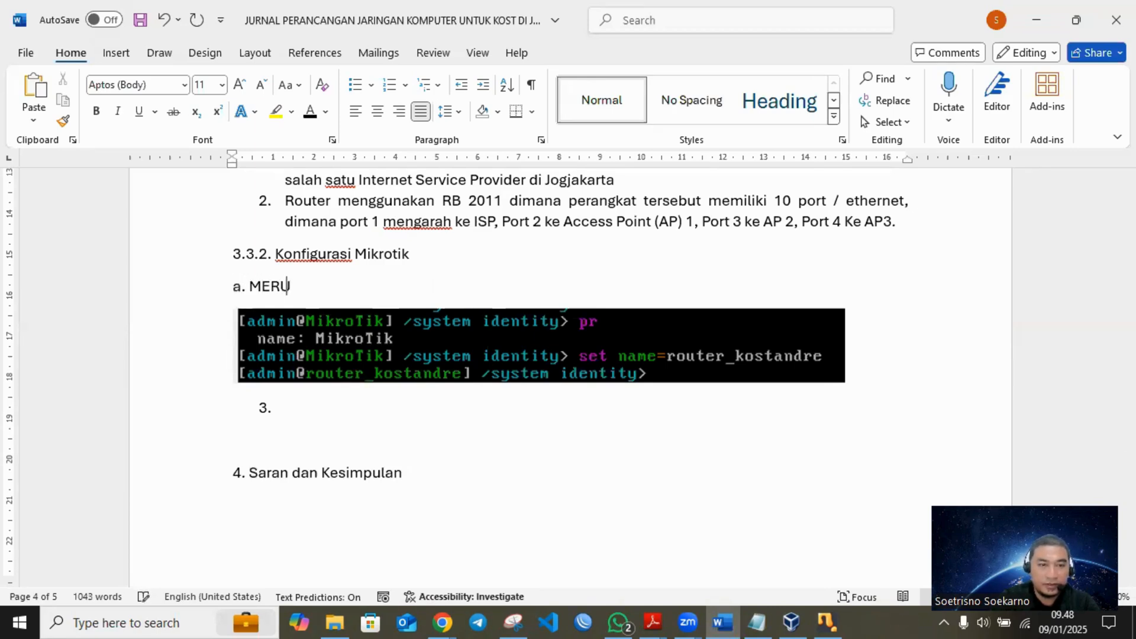
key("BackSpace")
key("BackSpace")
key("BackSpace")
key("BackSpace")
type("erubah")
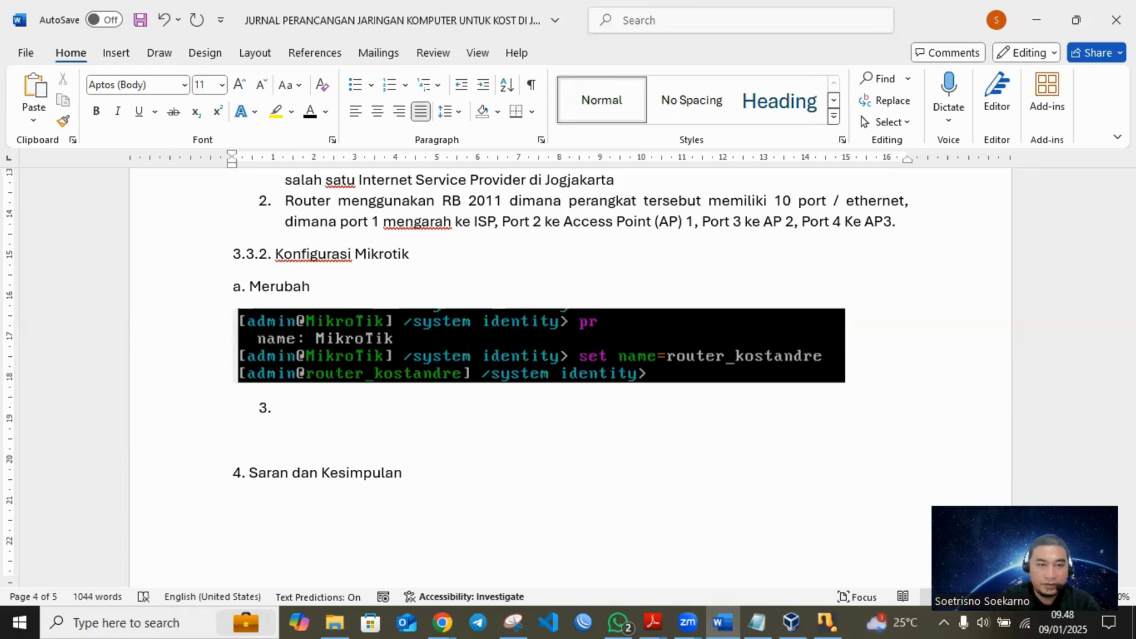
type(" identitas router")
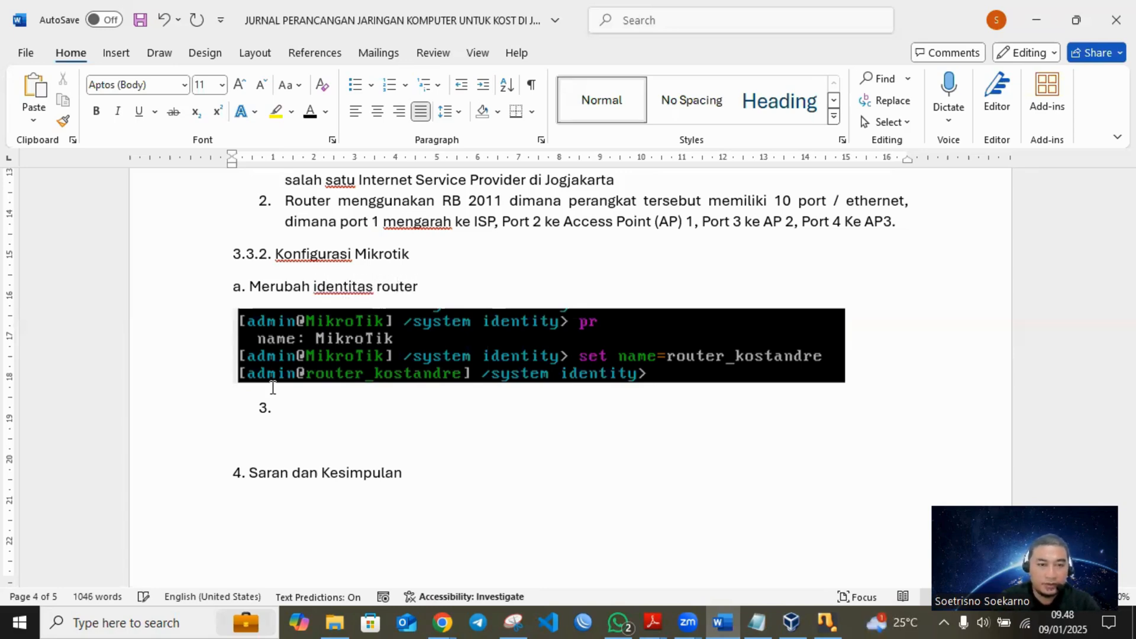
- Replace the automatic number below the snip with the sub-heading "b. Merubah Interface", add a blank line after it and save the document
left_click(342, 409)
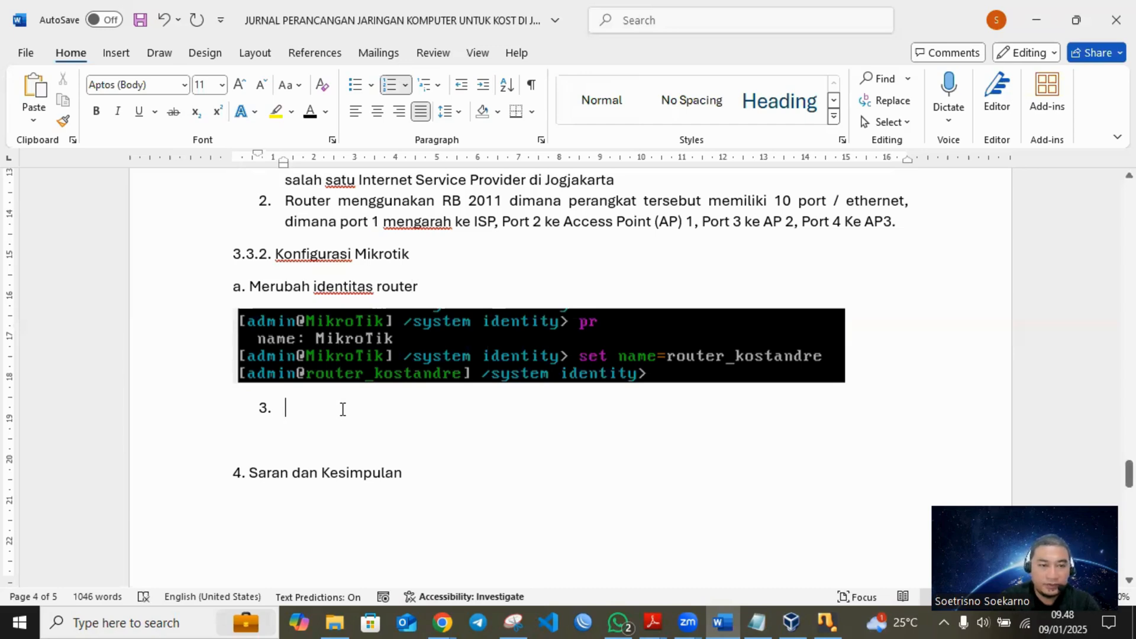
key("BackSpace")
key("BackSpace")
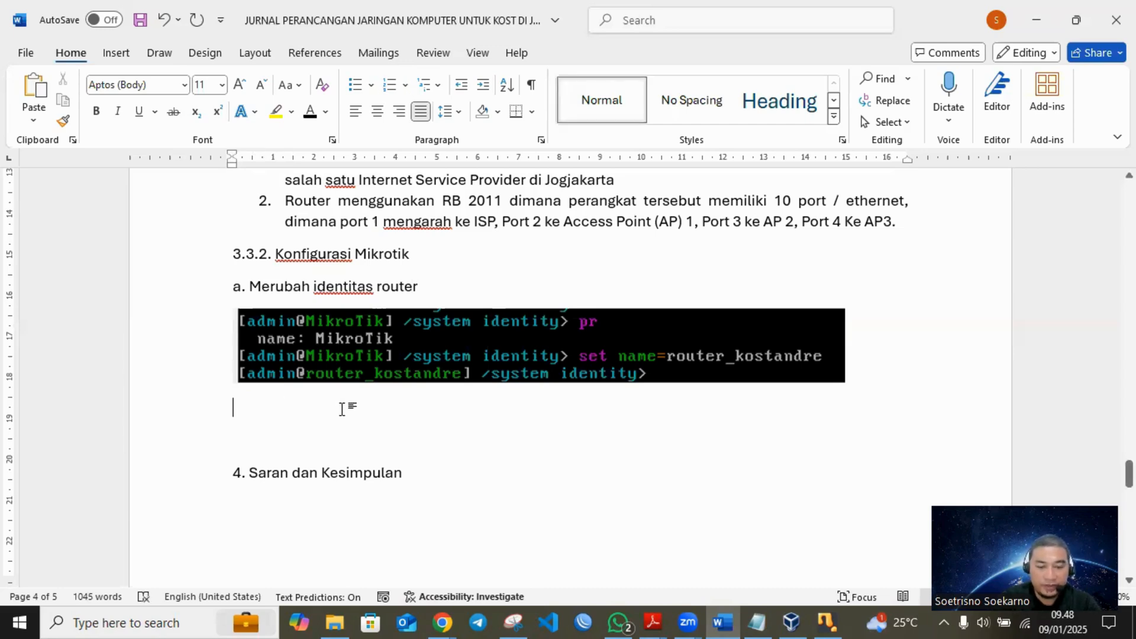
type("b. ")
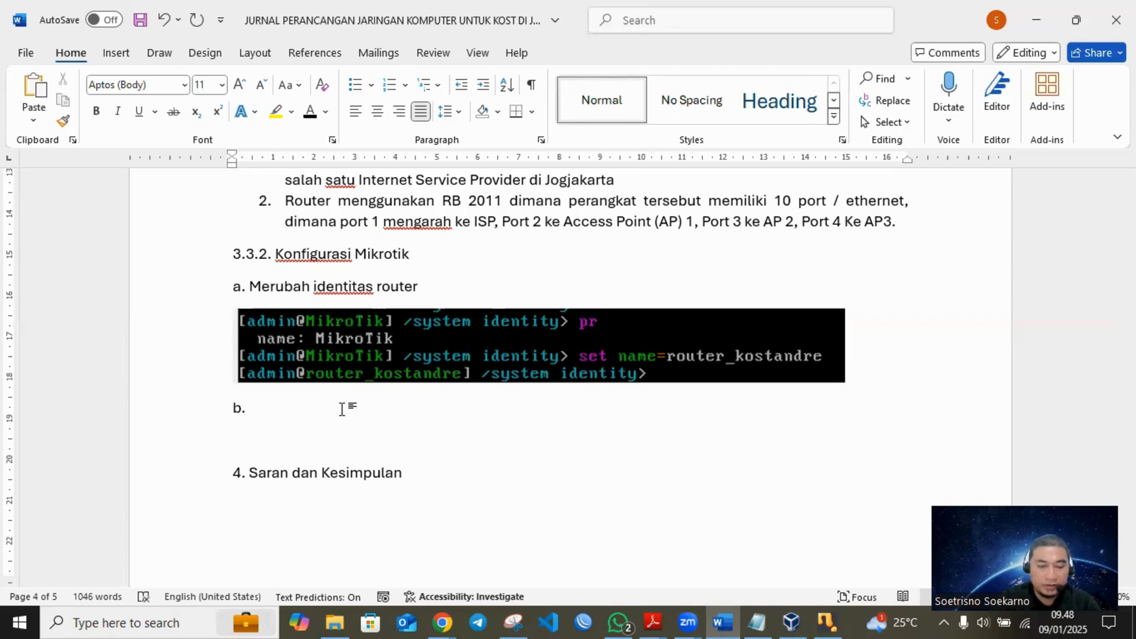
type("Me")
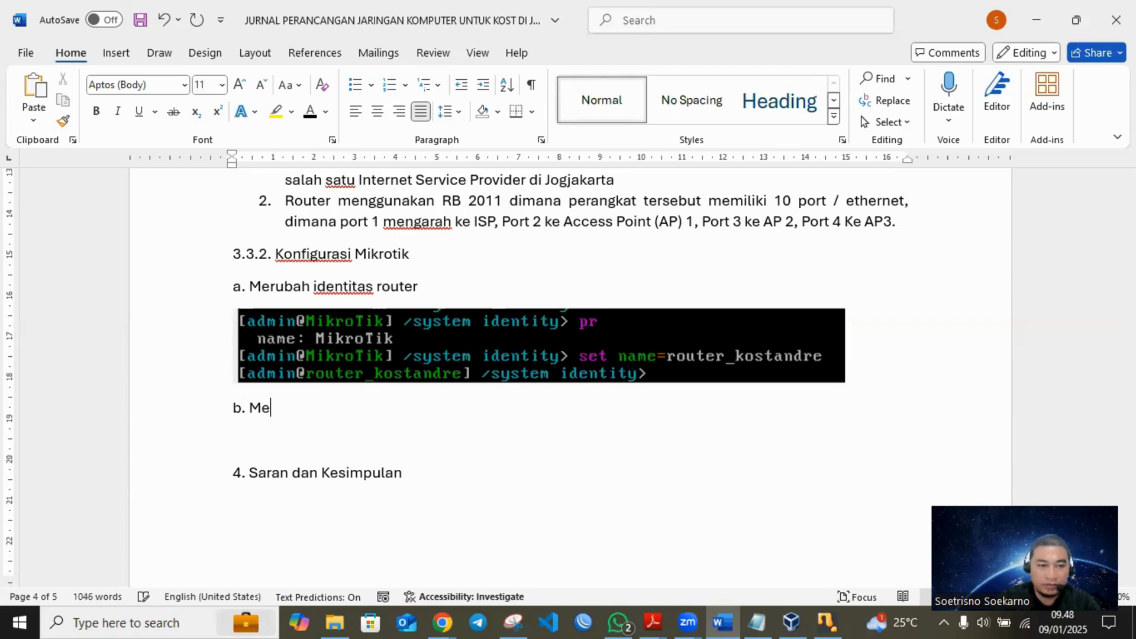
type("rubah Interface")
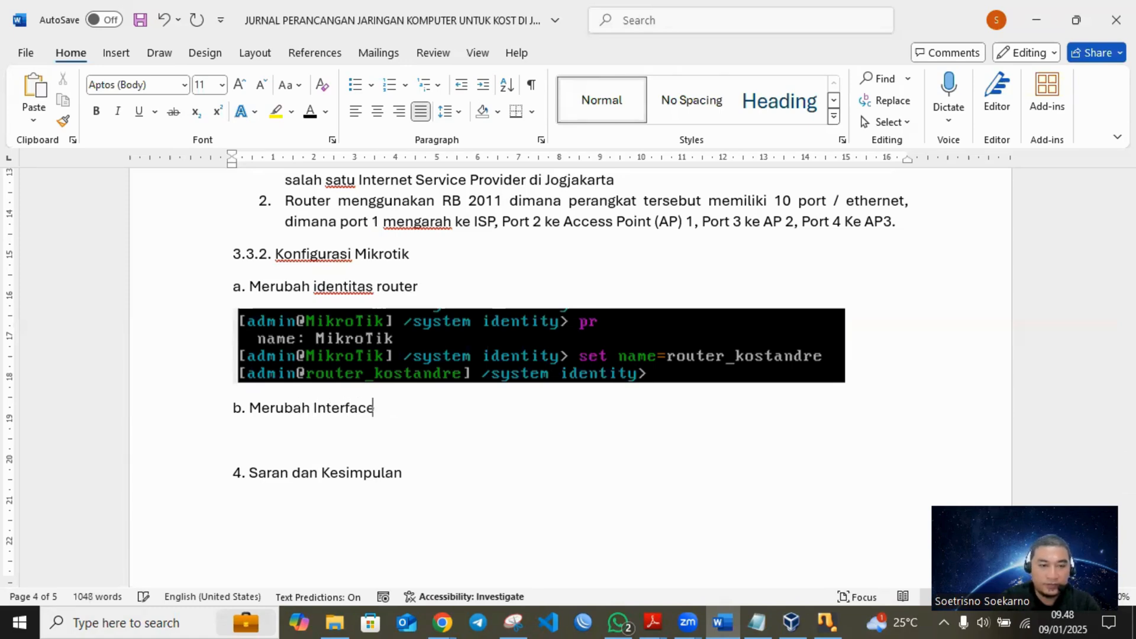
key("Return")
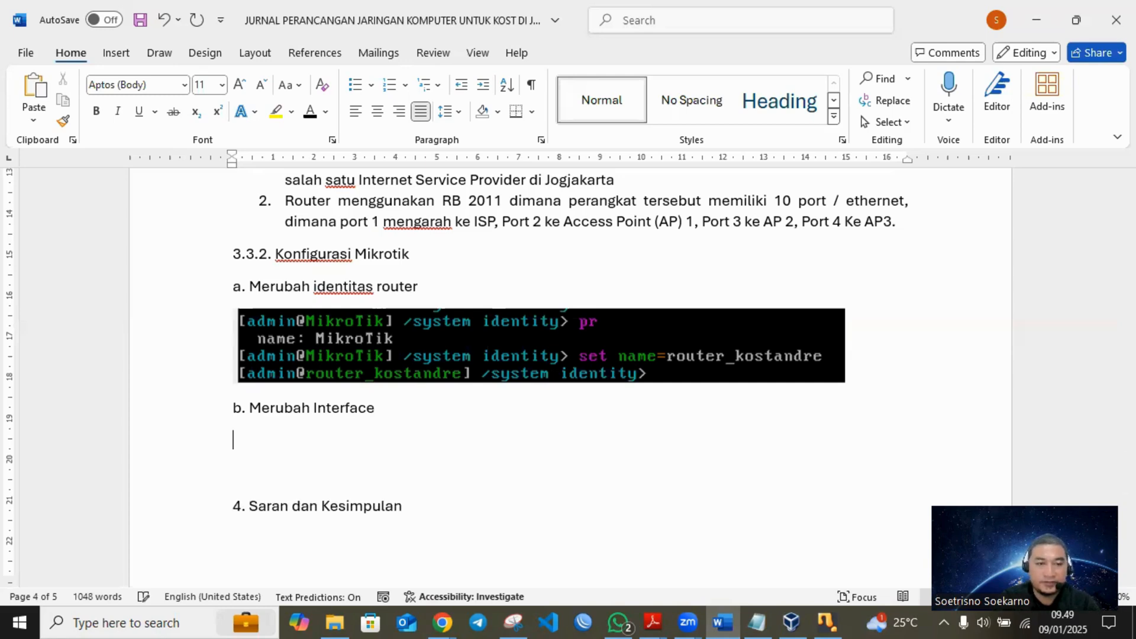
key("ctrl+s")
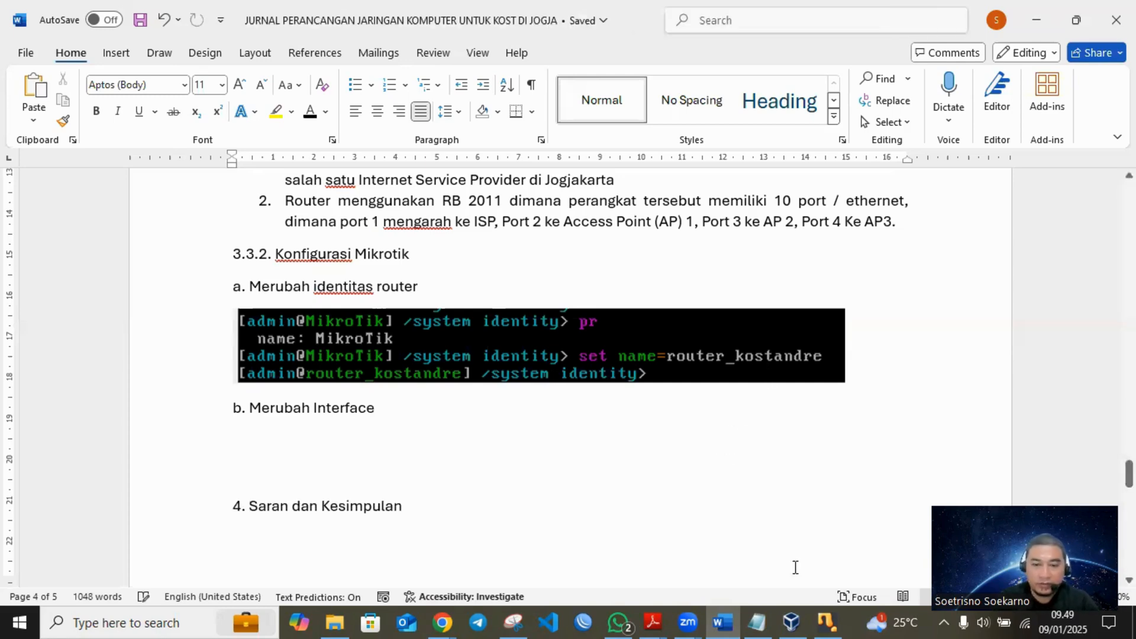
- Switch to the running mirkrotik3 console in VirtualBox, return to the root level and list the router's interfaces with interface and pr
left_click(791, 619)
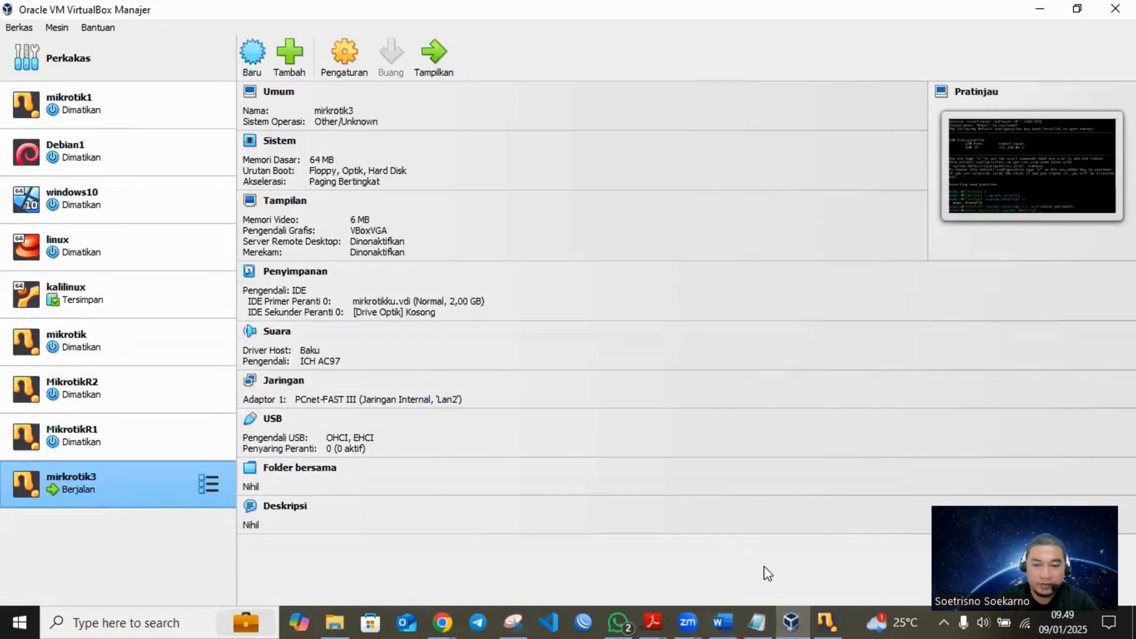
left_click(828, 619)
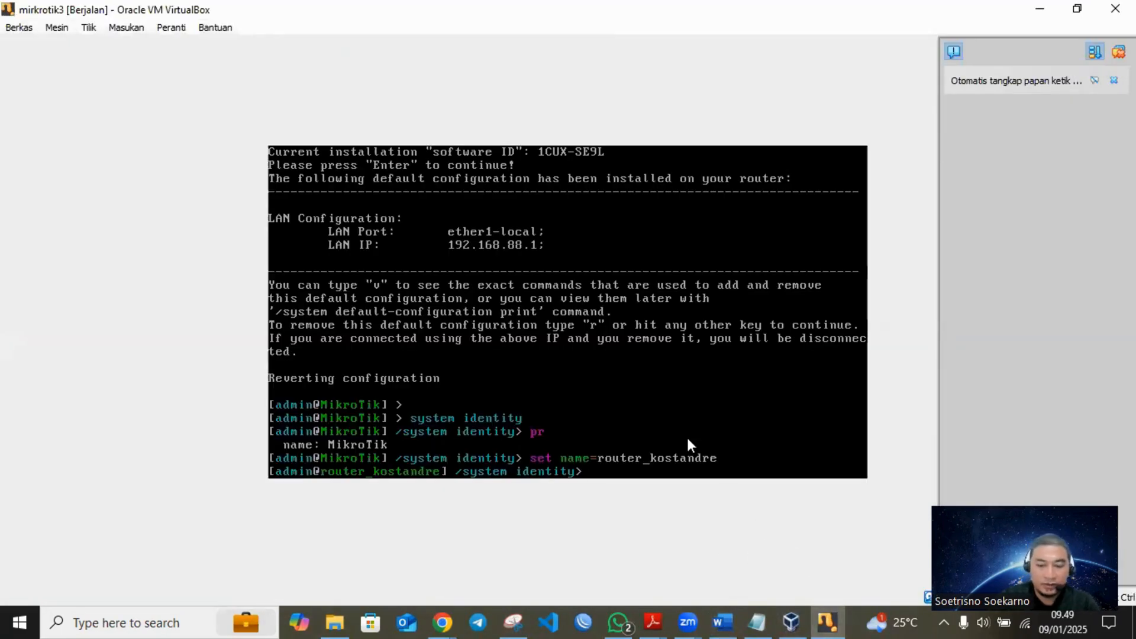
type("/")
key("Return")
key("Return")
type("interface")
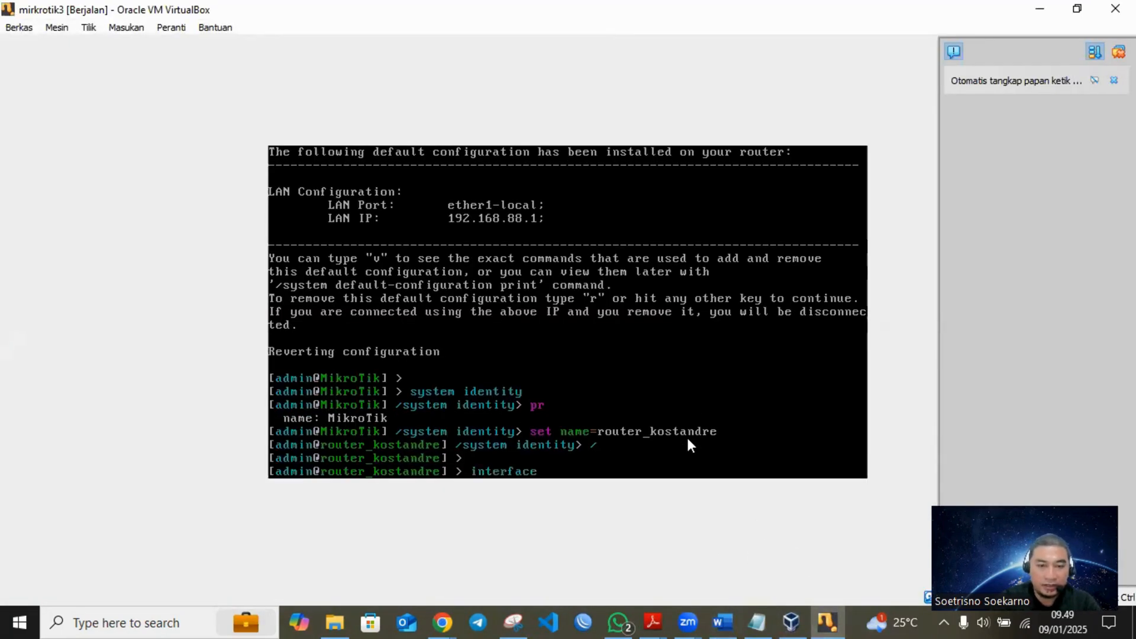
key("Return")
type("pr")
key("Return")
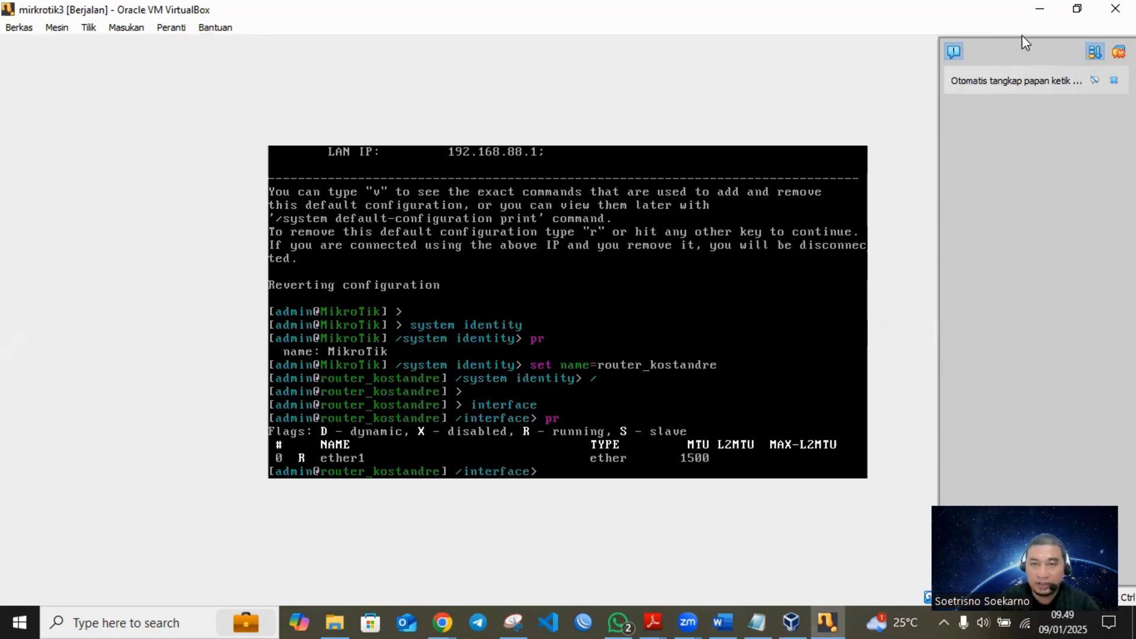
- Close the mirkrotik3 virtual machine by powering it off
left_click(1115, 9)
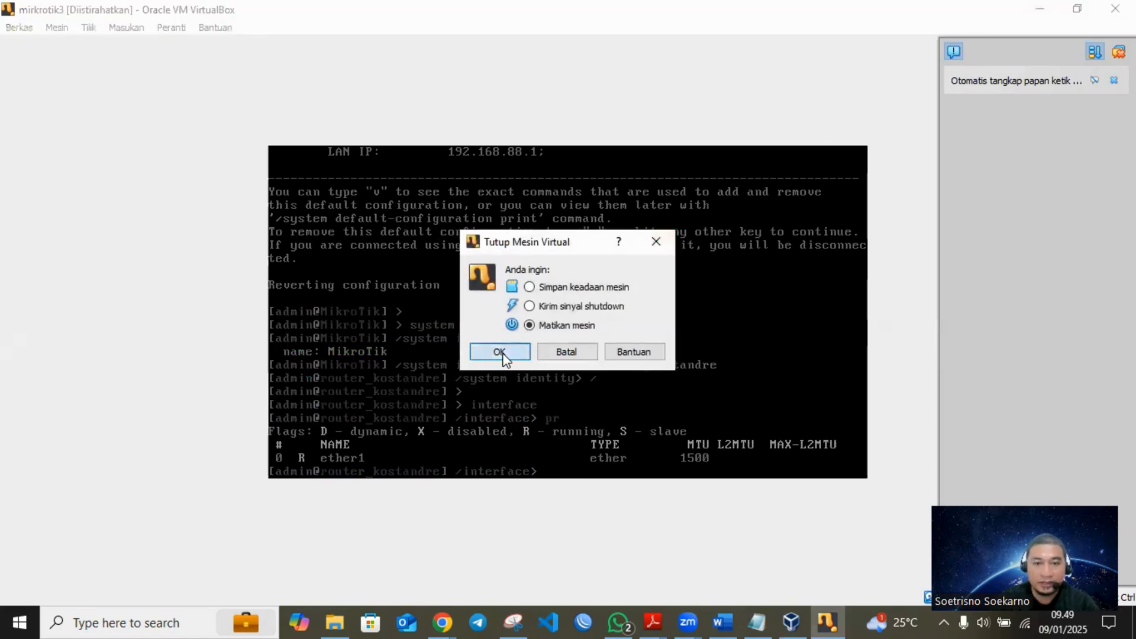
left_click(521, 354)
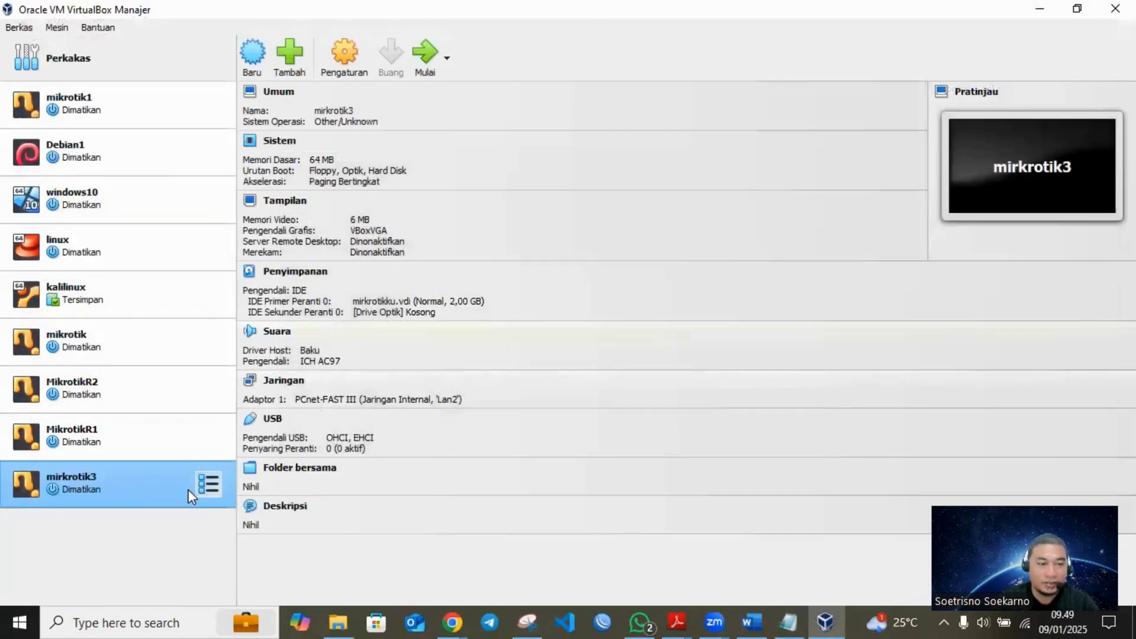
right_click(95, 479)
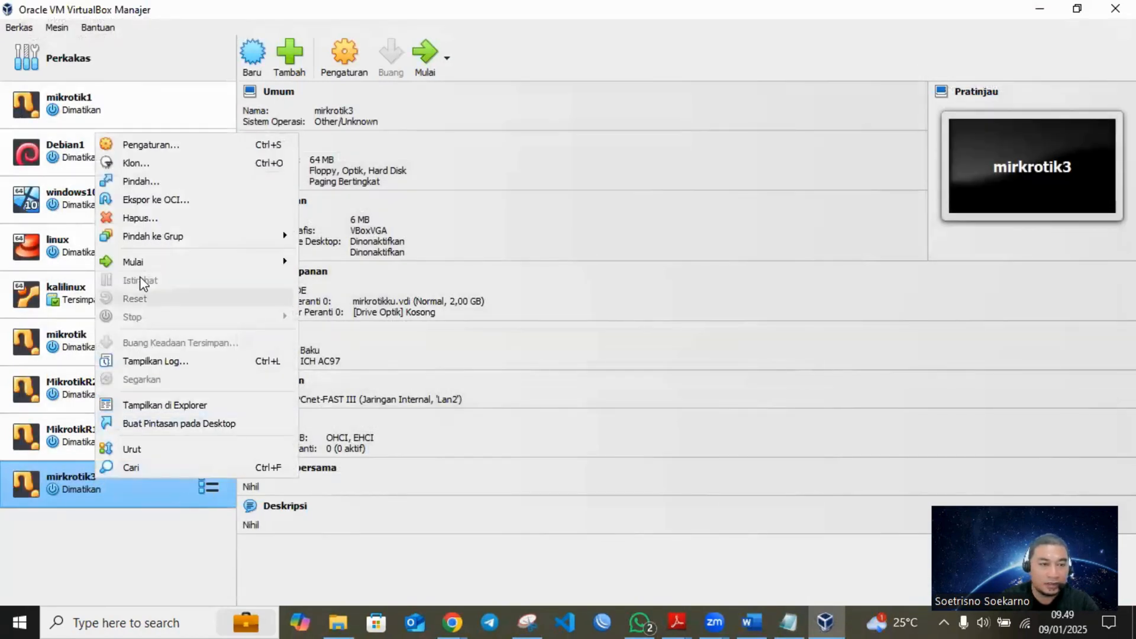
left_click(152, 149)
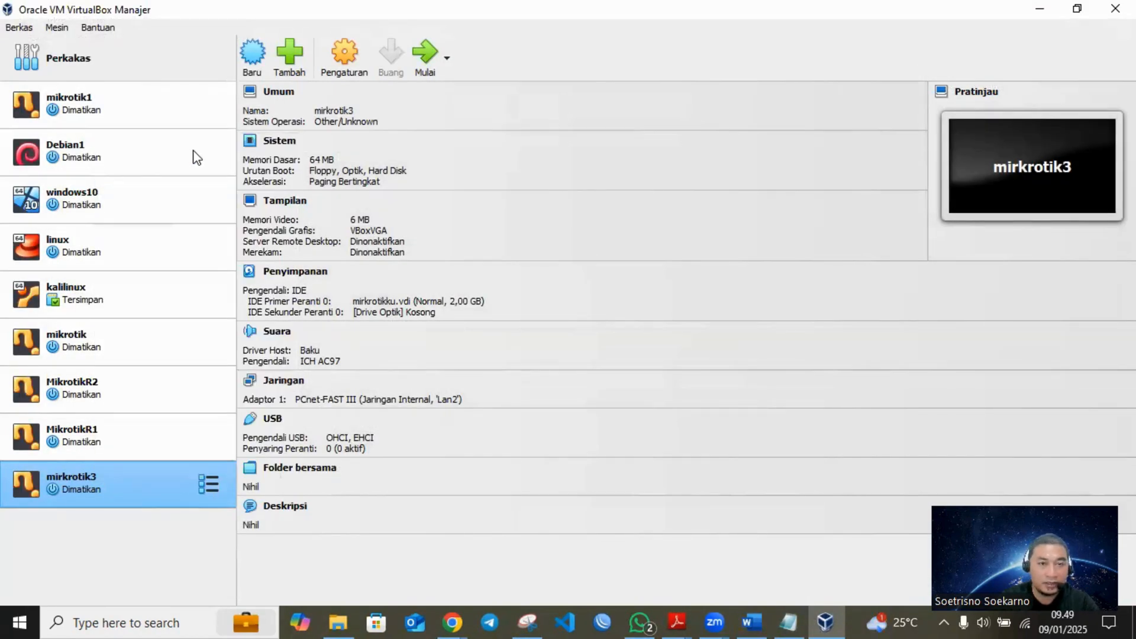
left_click(345, 278)
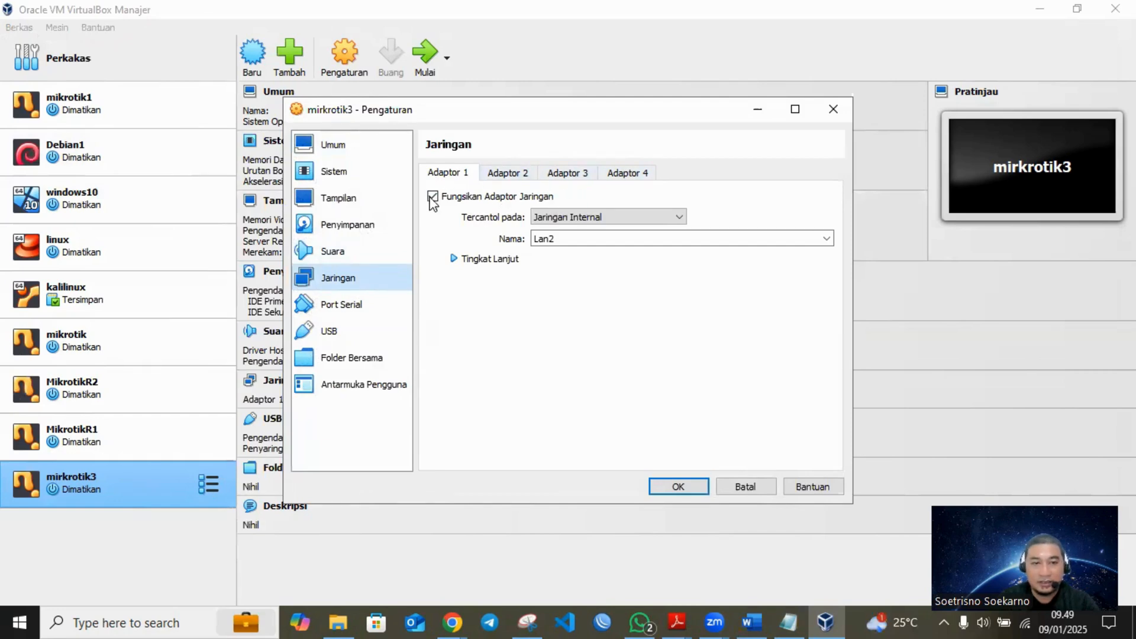
left_click(833, 109)
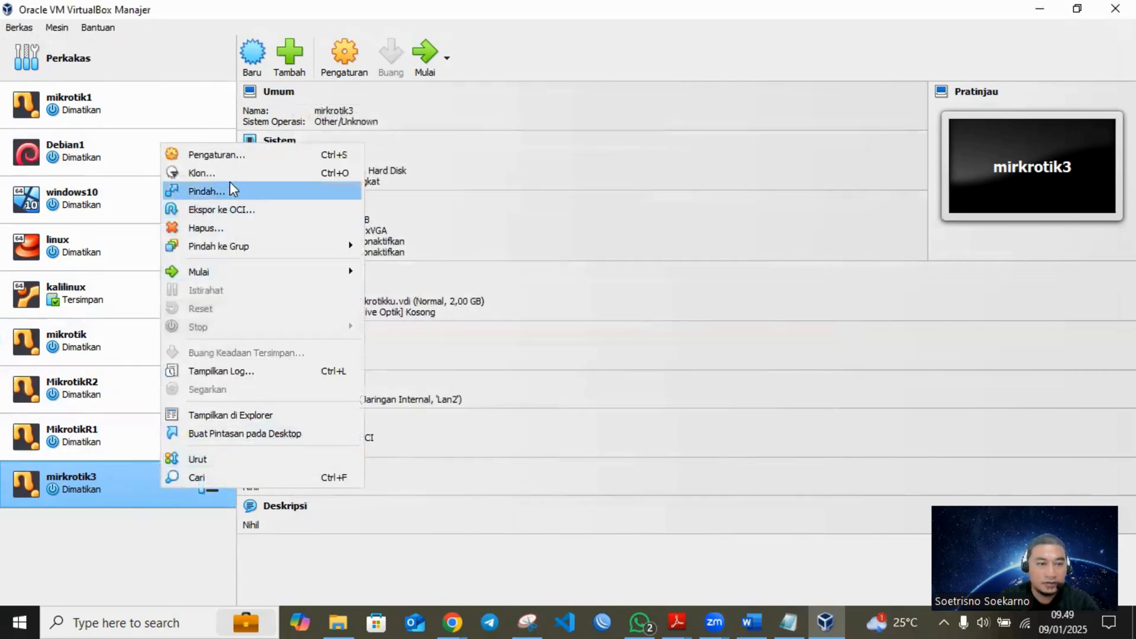
- In the mirkrotik3 network settings, attach Adaptor 1 to Adaptor Ter-bridge (bridged adapter)
left_click(240, 153)
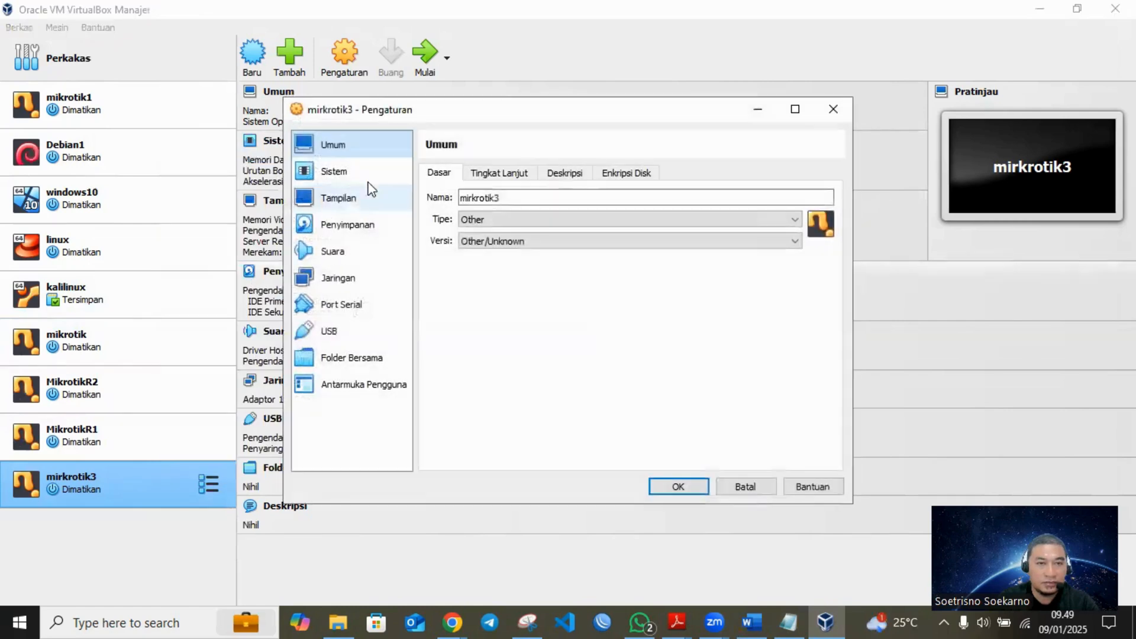
left_click(343, 278)
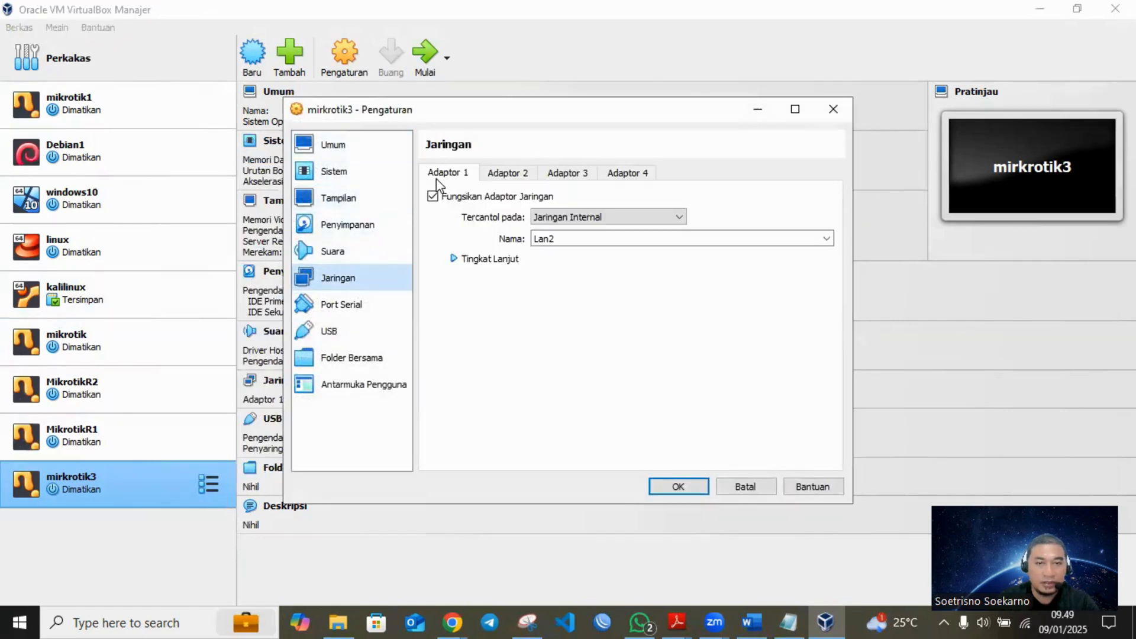
left_click(563, 218)
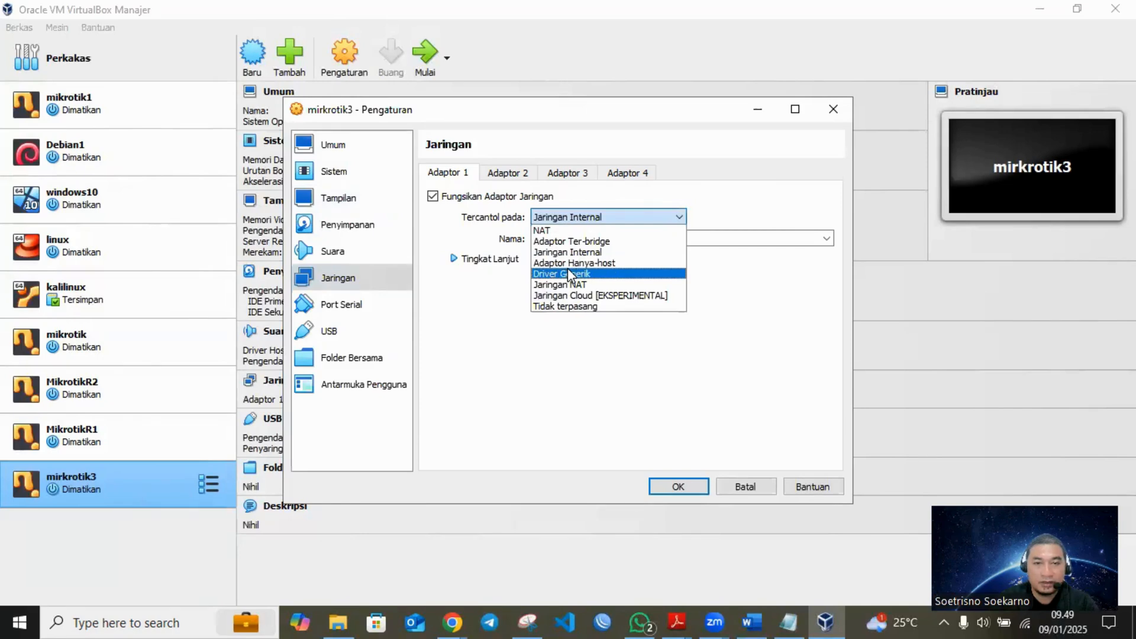
left_click(586, 242)
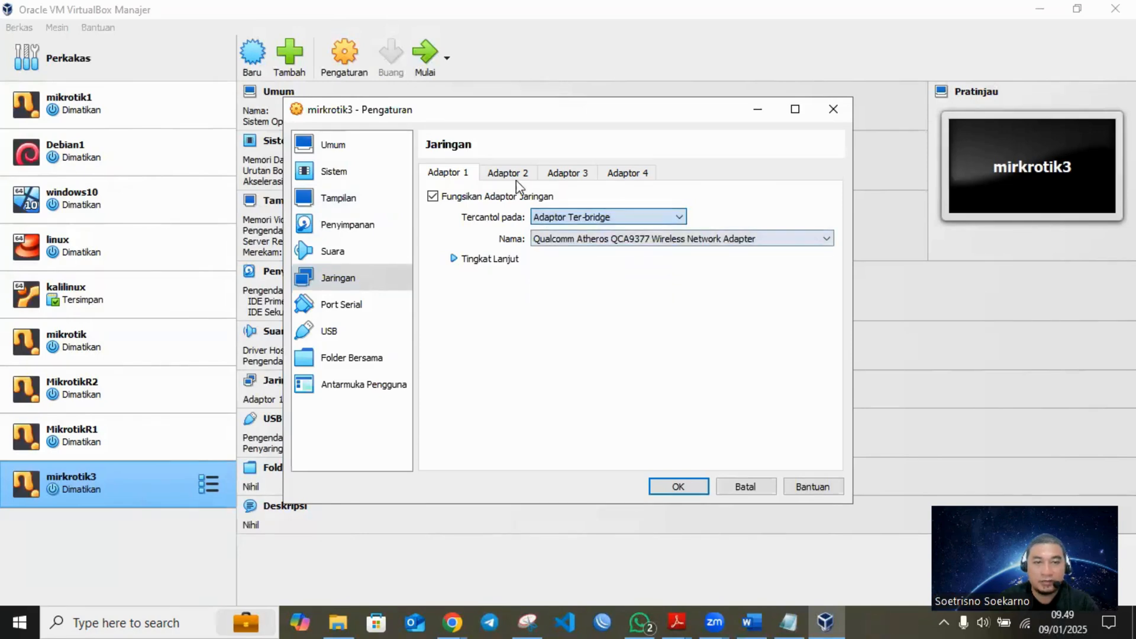
- Enable Adaptor 2, Adaptor 3 and Adaptor 4 as Adaptor Hanya-host (host-only), check Adaptor 1 and apply the mirkrotik3 settings
left_click(509, 172)
left_click(495, 197)
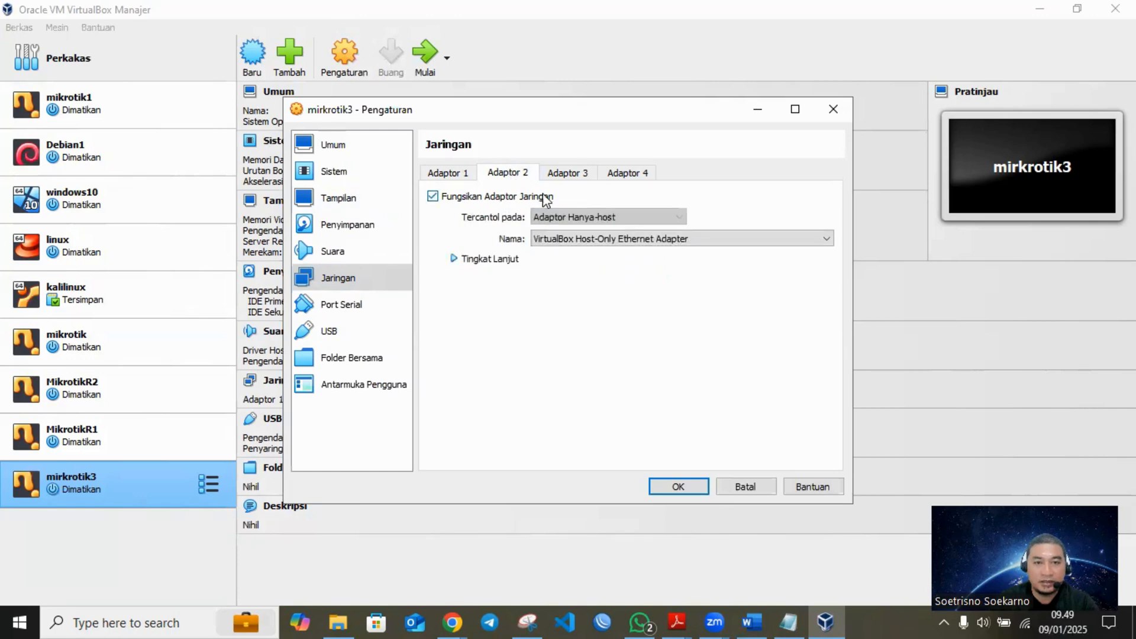
left_click(568, 173)
left_click(485, 197)
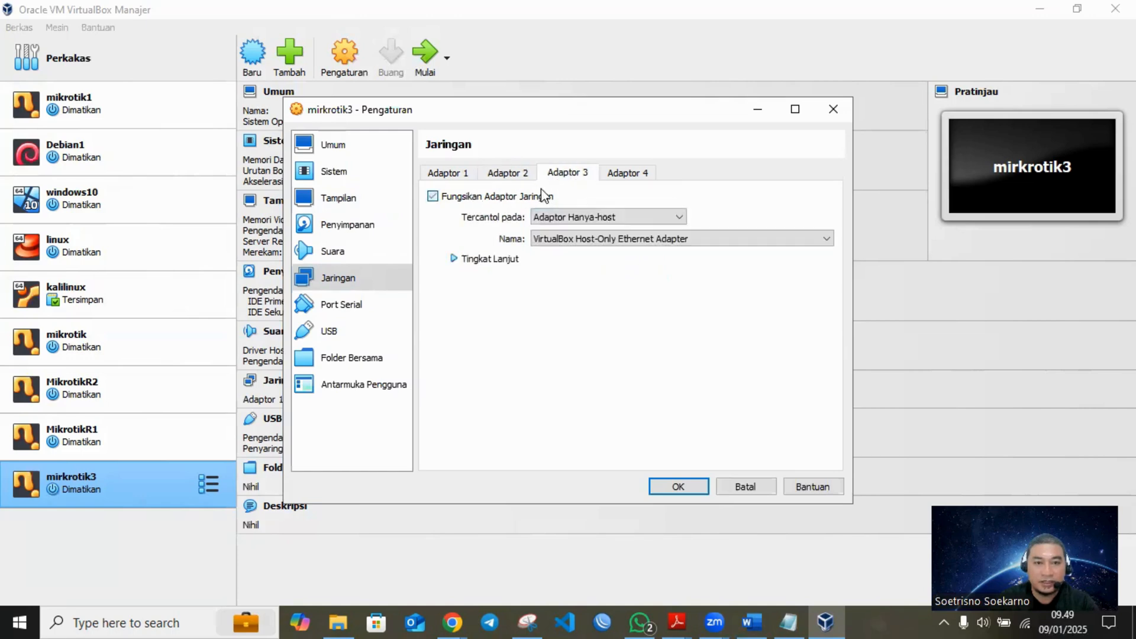
left_click(631, 177)
left_click(495, 198)
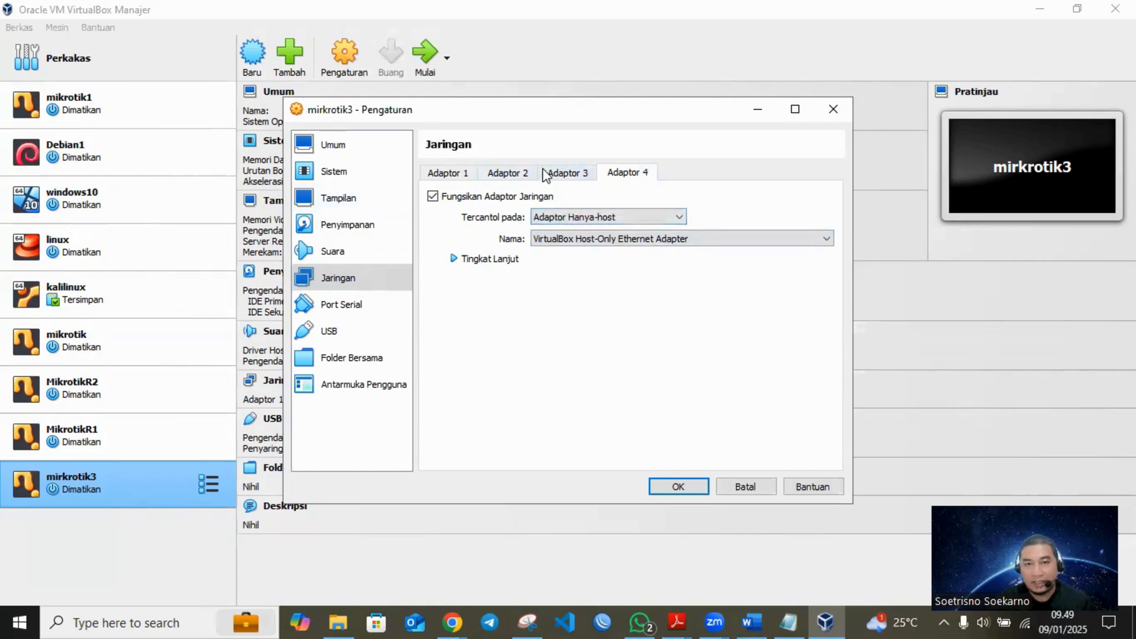
left_click(453, 175)
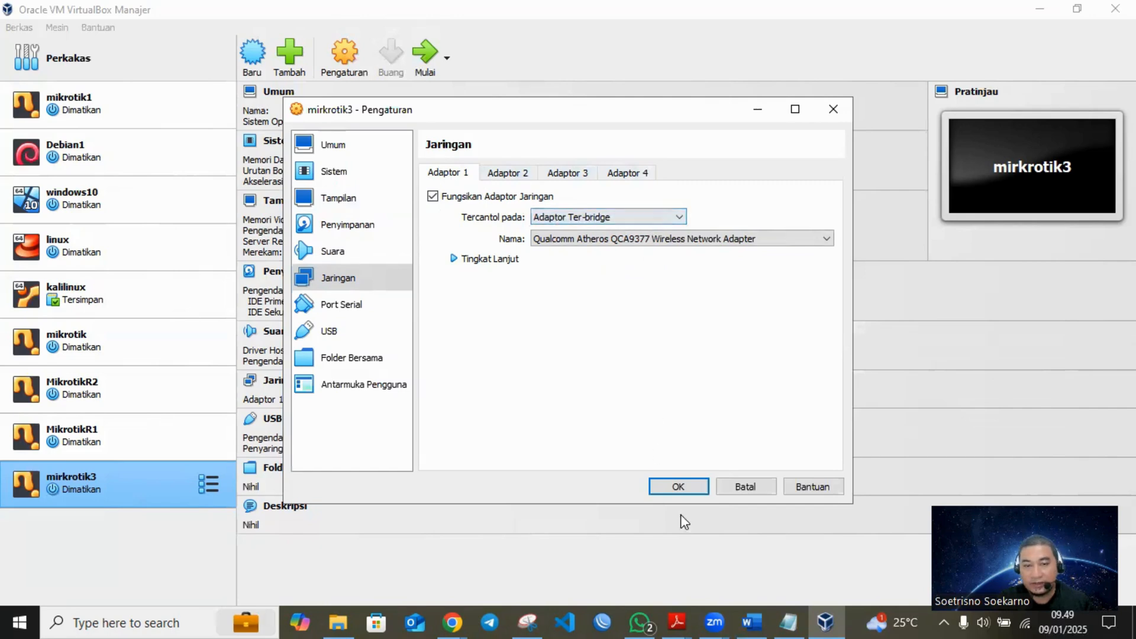
left_click(687, 491)
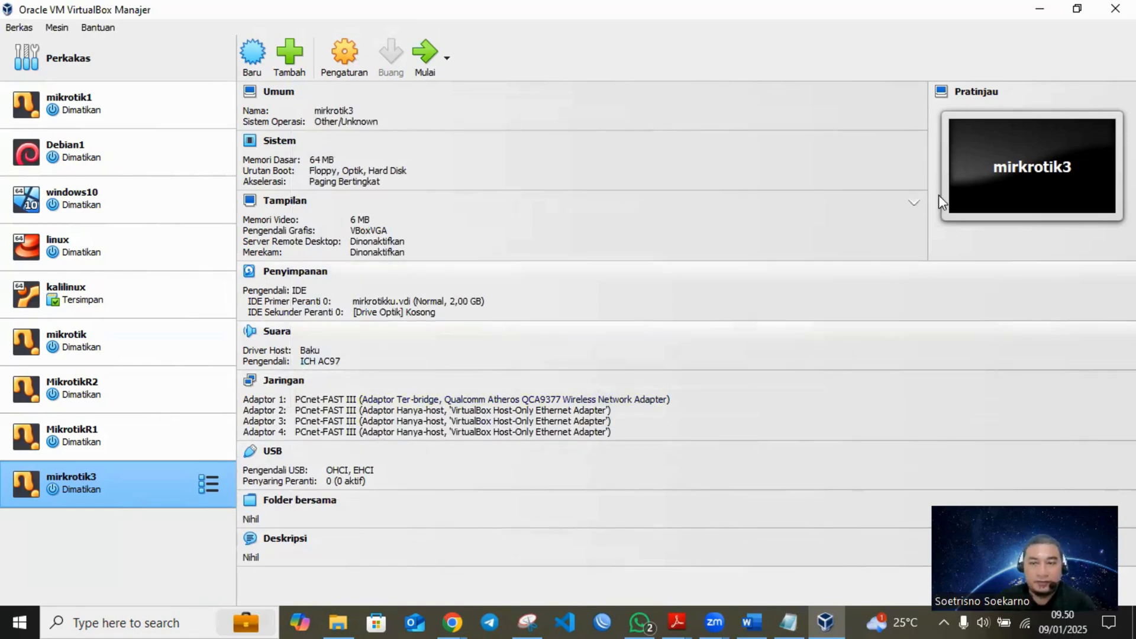
- Return to the Word journal and examine the network topology diagram and its explanation under 3.3.1
left_click(1041, 6)
scroll(429, 279, "up", 4)
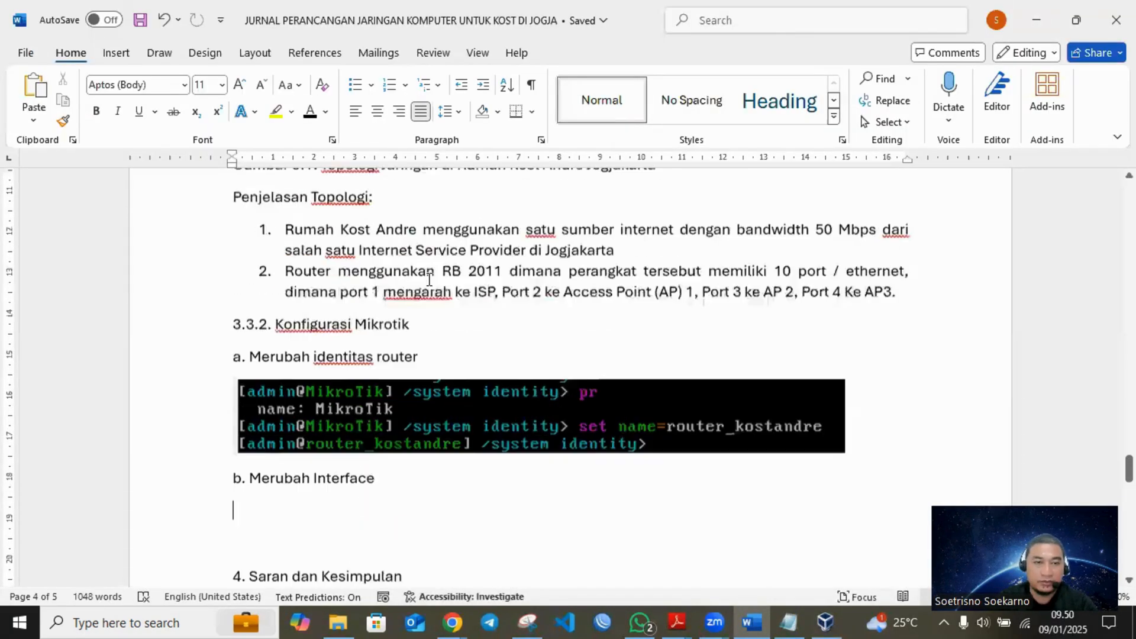
scroll(429, 280, "up", 1)
scroll(427, 277, "down", 4)
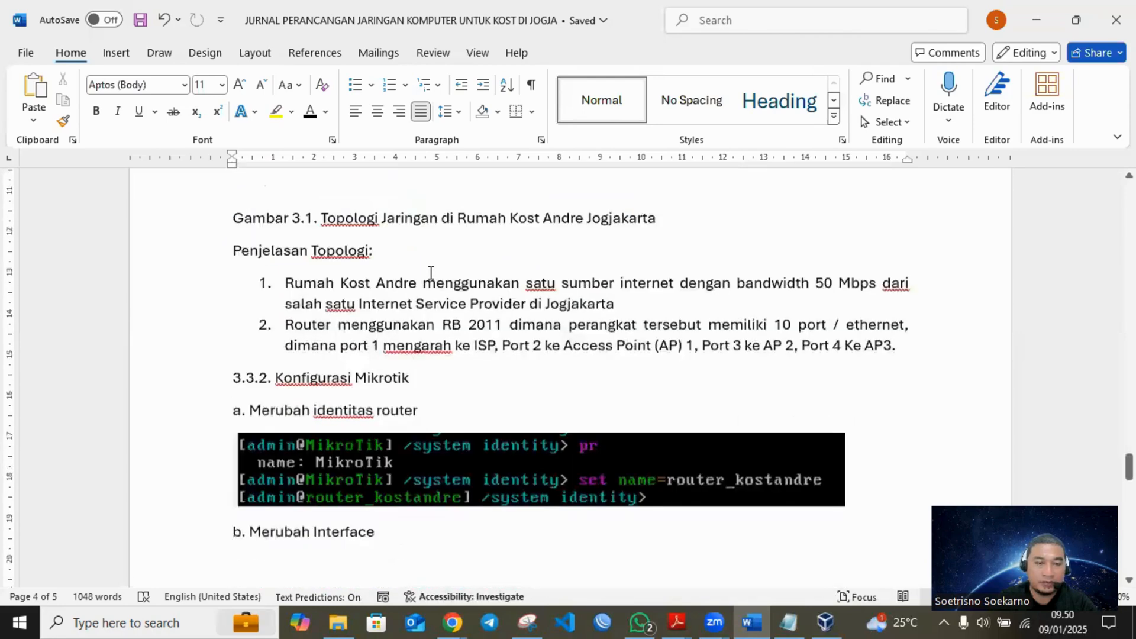
scroll(431, 274, "up", 5)
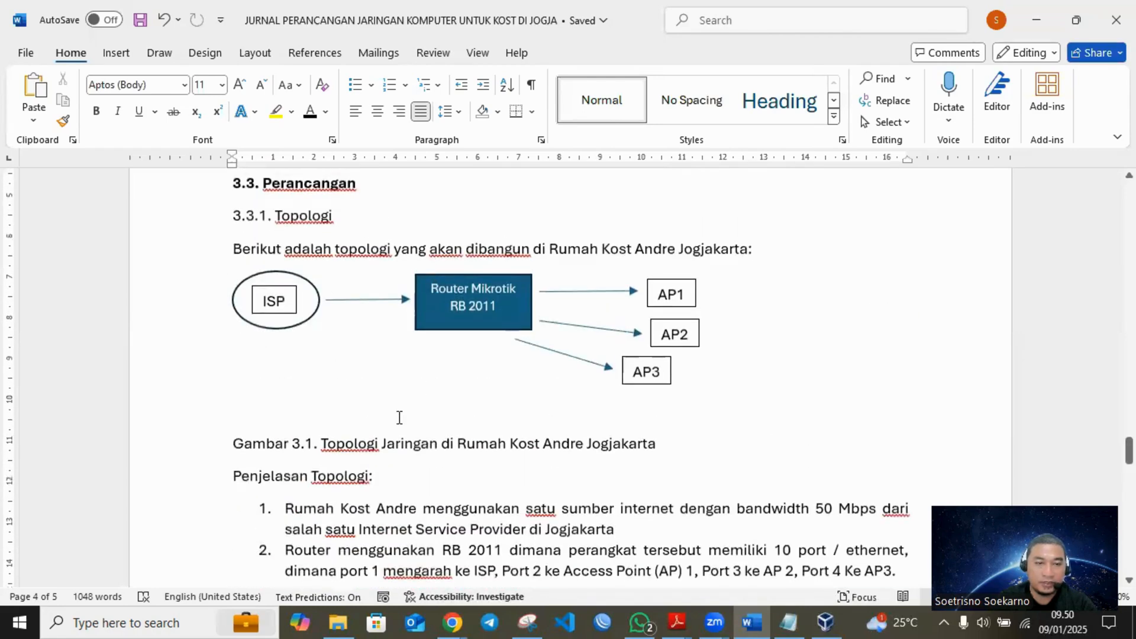
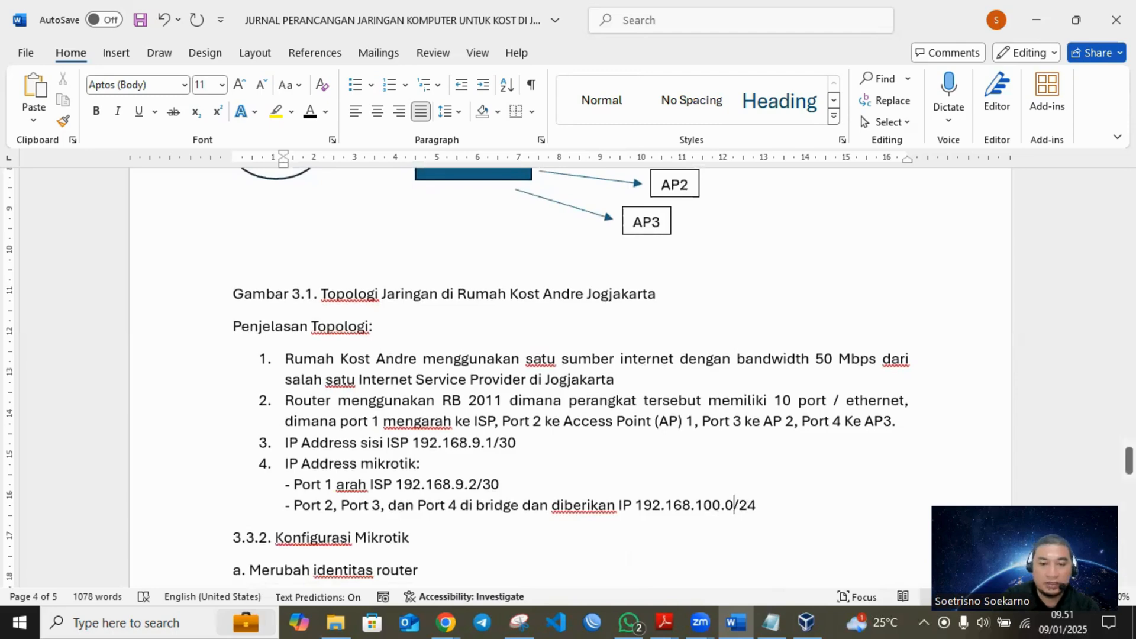
- Change the bridge IP for Port 2, Port 3 and Port 4 to 192.168.100.1/24 and save the journal
key("BackSpace")
type("1")
key("ctrl+s")
scroll(737, 489, "down", 6)
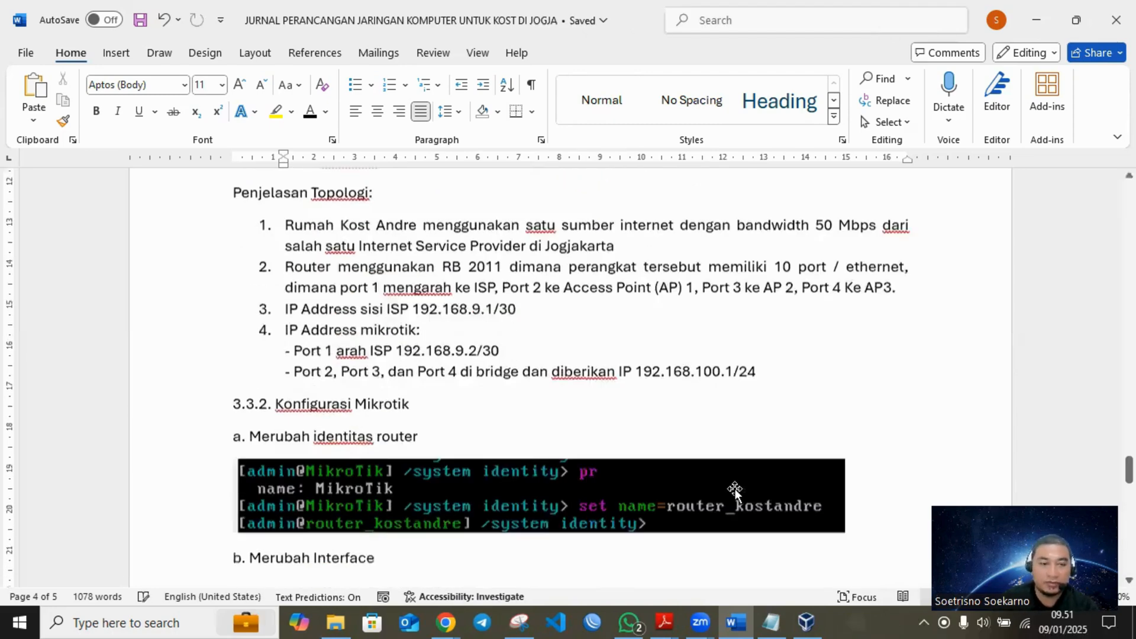
left_click(375, 375)
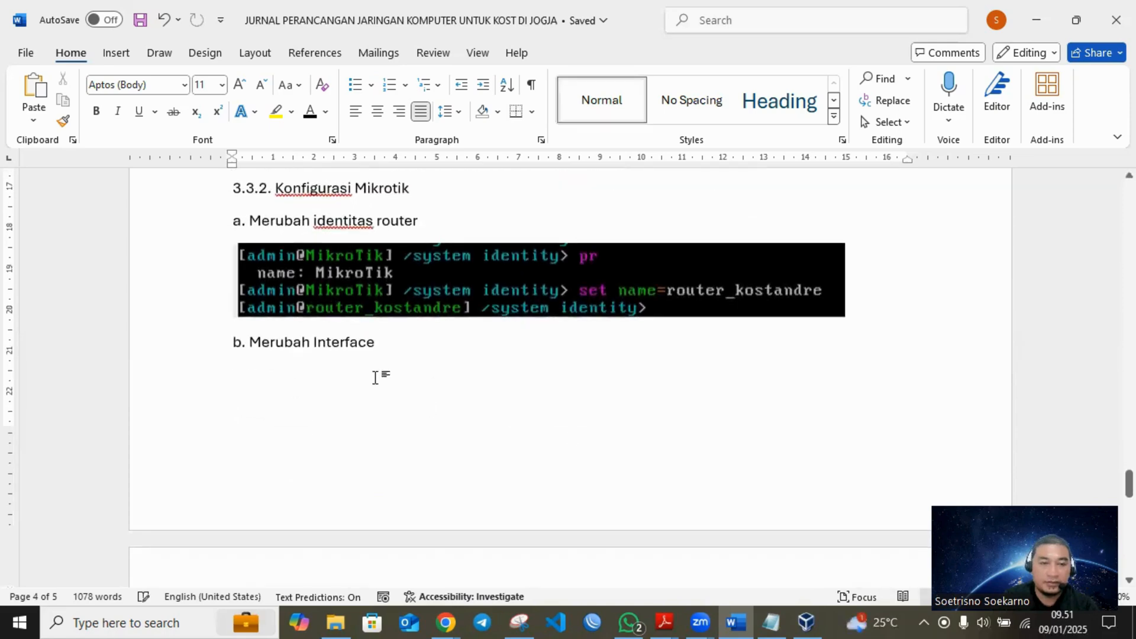
scroll(388, 384, "down", 6)
scroll(396, 382, "up", 5)
scroll(402, 379, "up", 4)
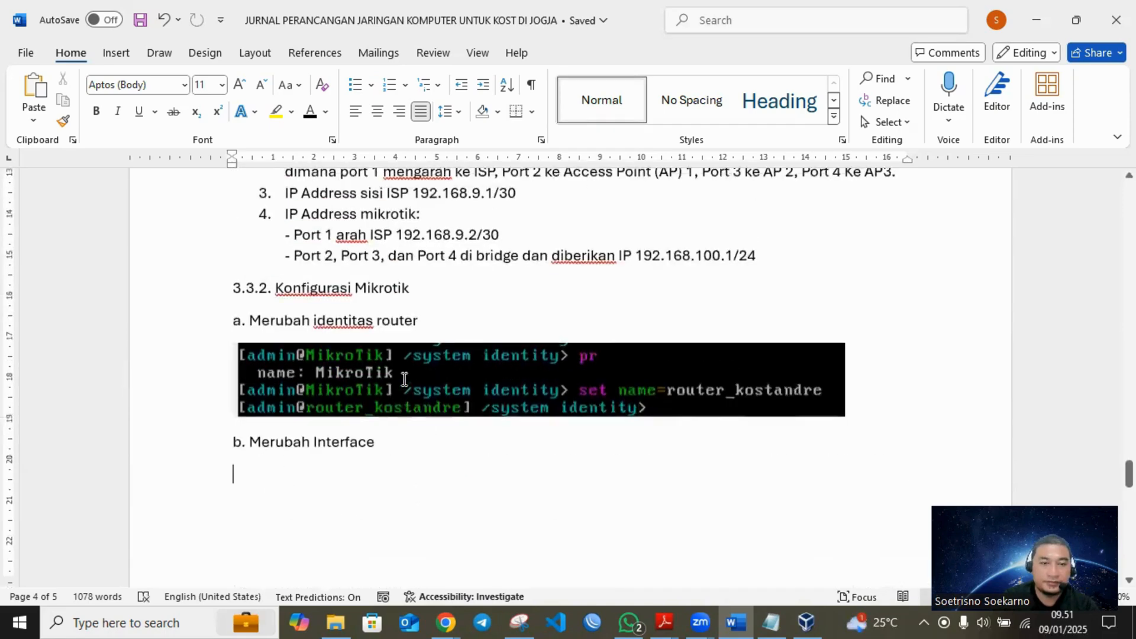
scroll(424, 399, "down", 2)
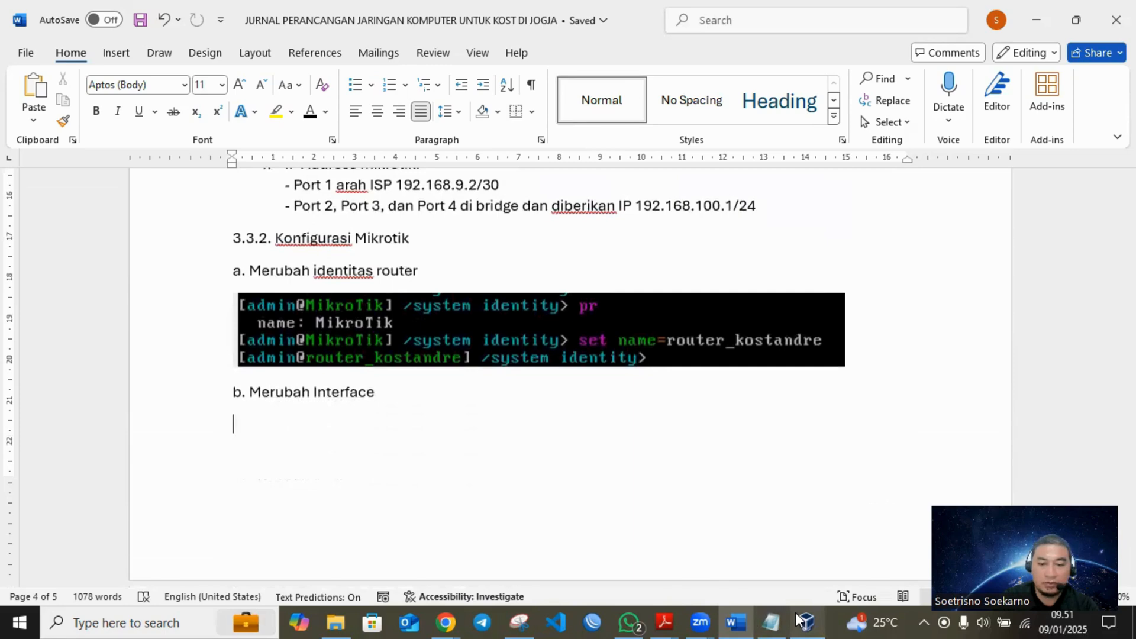
- Switch to VirtualBox, start the mirkrotik3 virtual machine and log in to the router as admin with a blank password
mouse_move(767, 620)
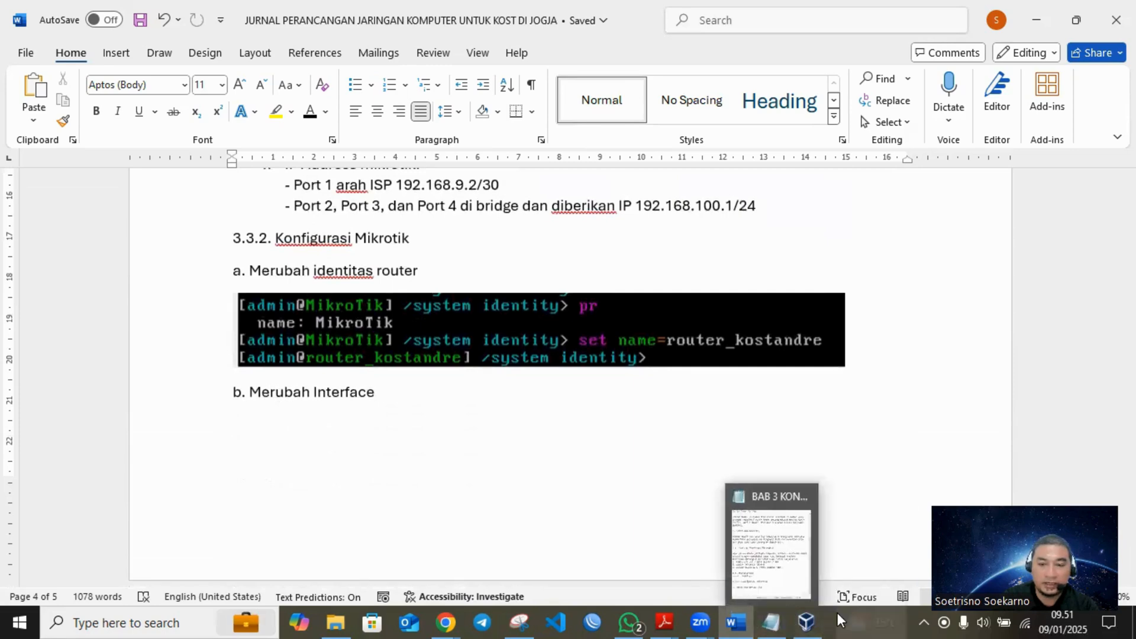
mouse_move(807, 621)
left_click(801, 563)
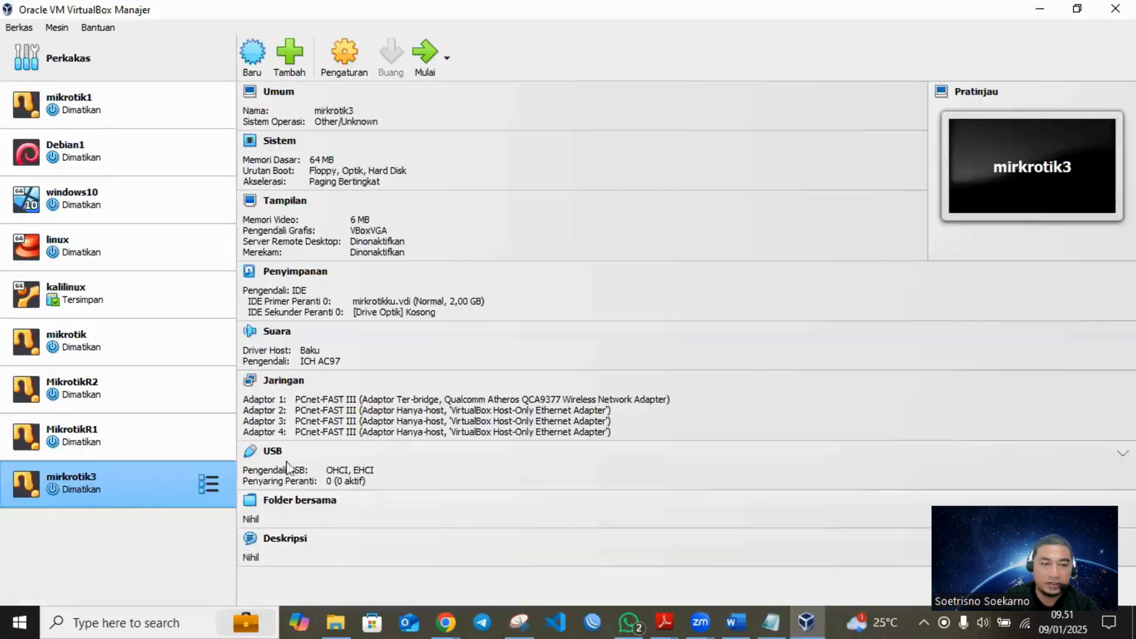
double_click(161, 491)
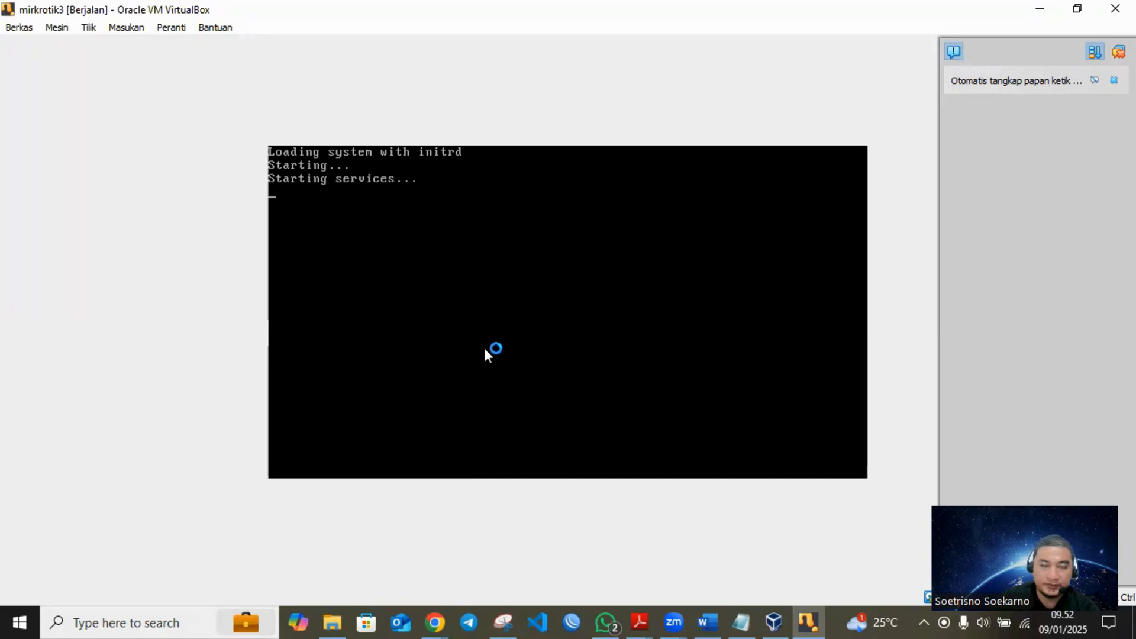
type("admin")
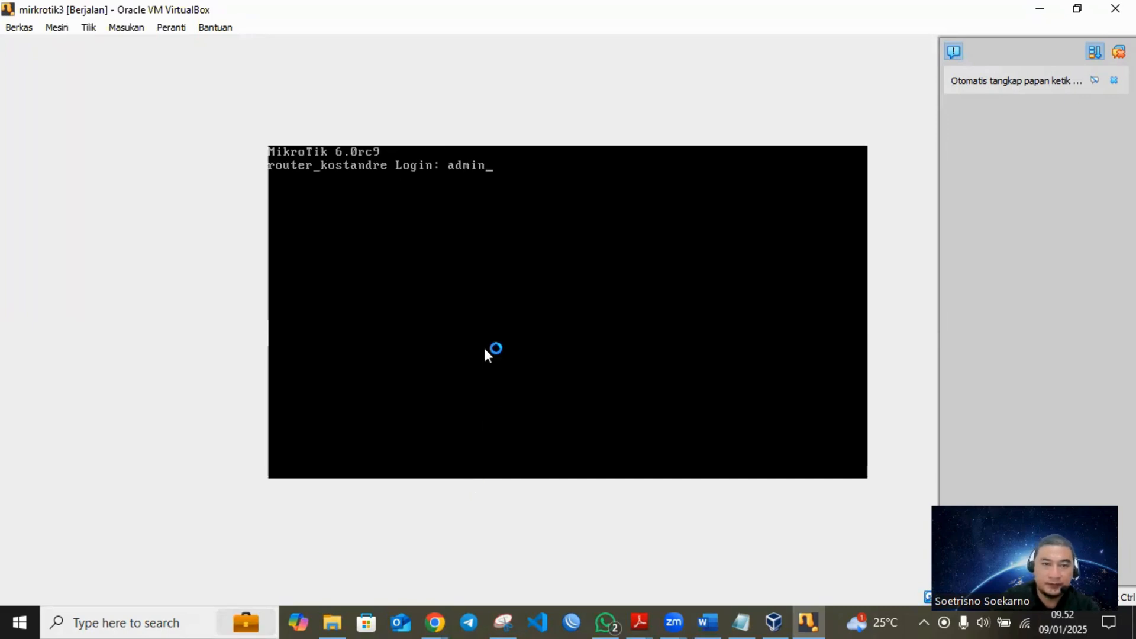
key("Return")
key("Return")
- Enter the router's interface level, list the interfaces and rename interface 0 to eth1_ISP
key("Return")
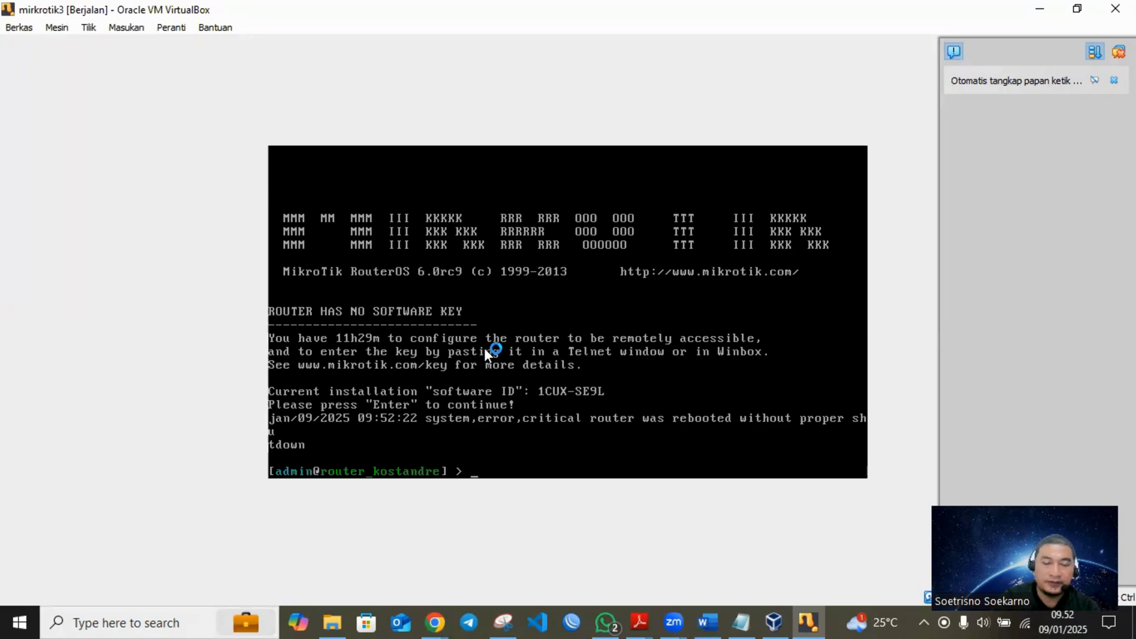
key("Return")
type("interface")
key("Return")
type("pr")
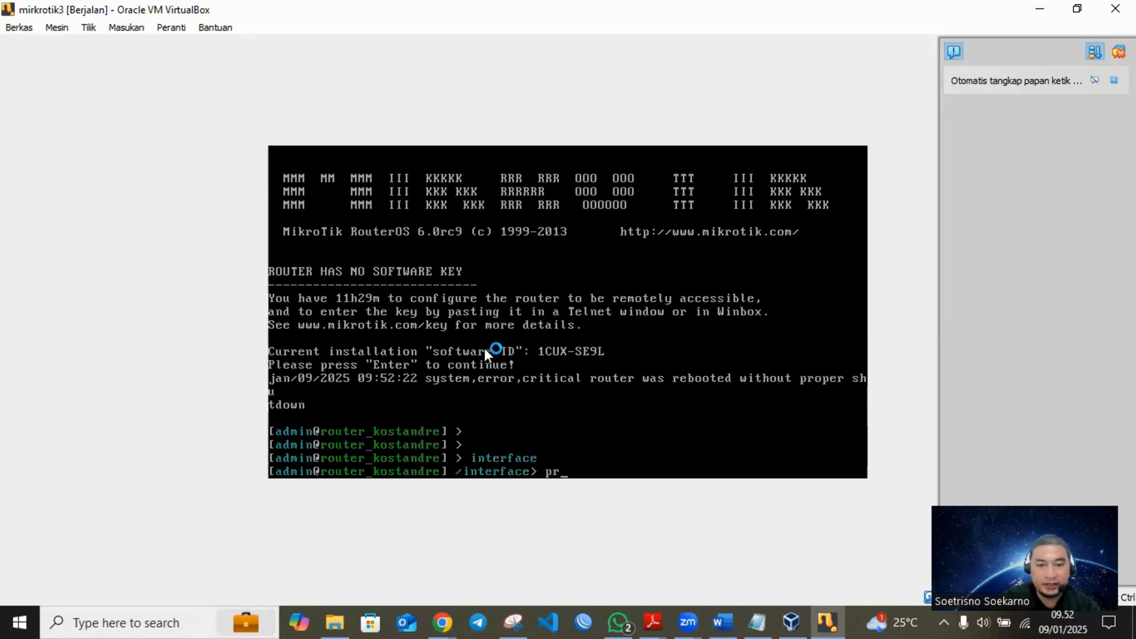
key("Return")
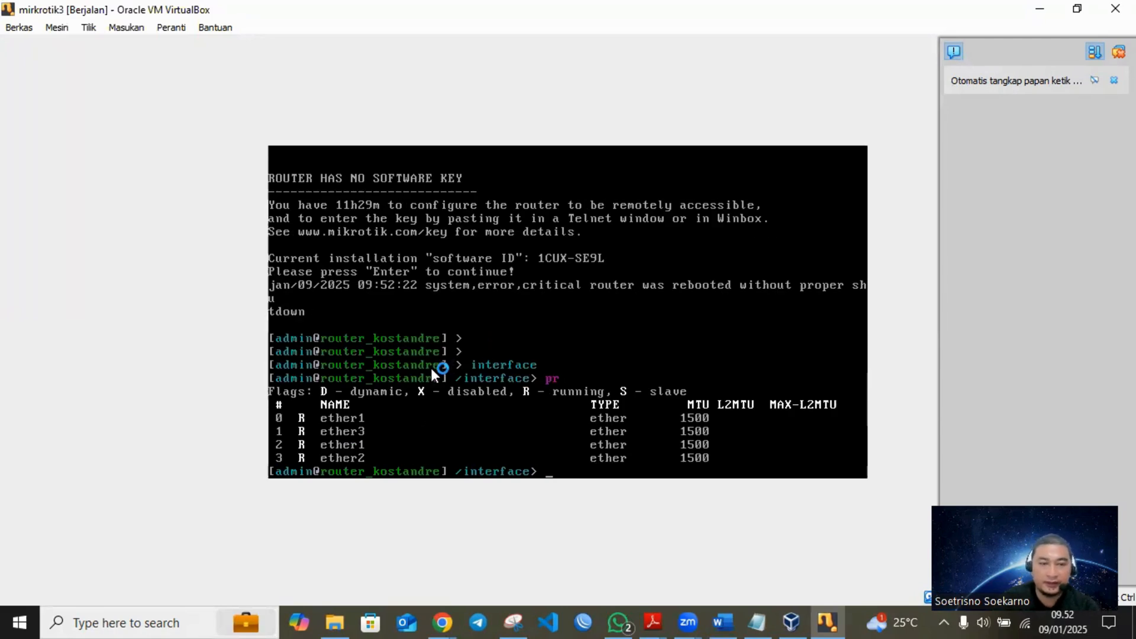
type("set")
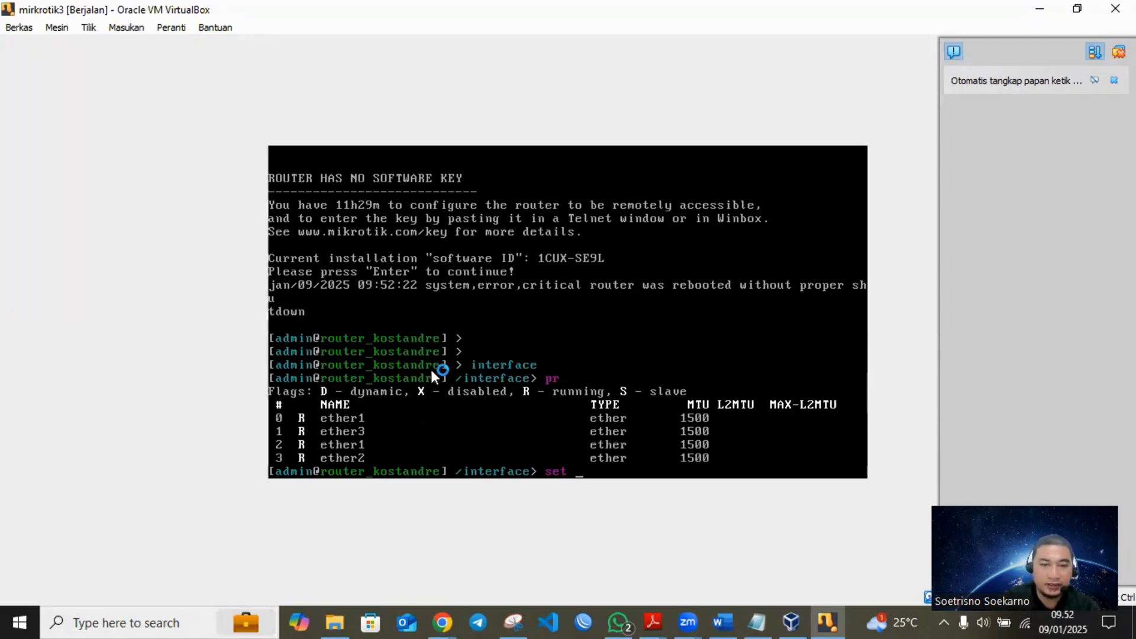
type(" 0 name=")
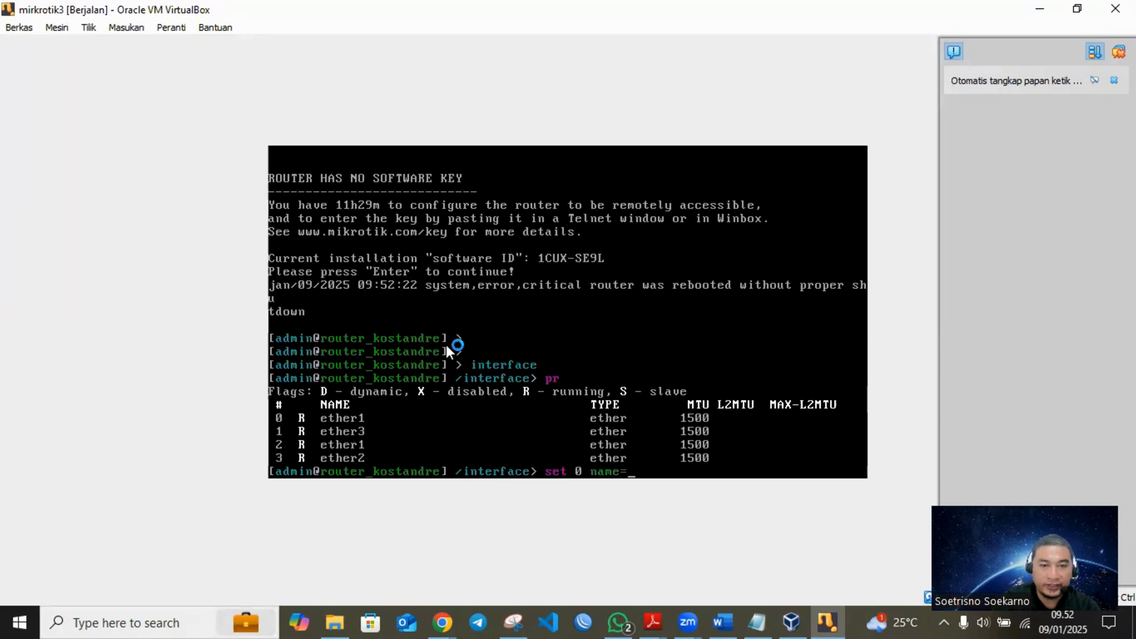
type("eth1")
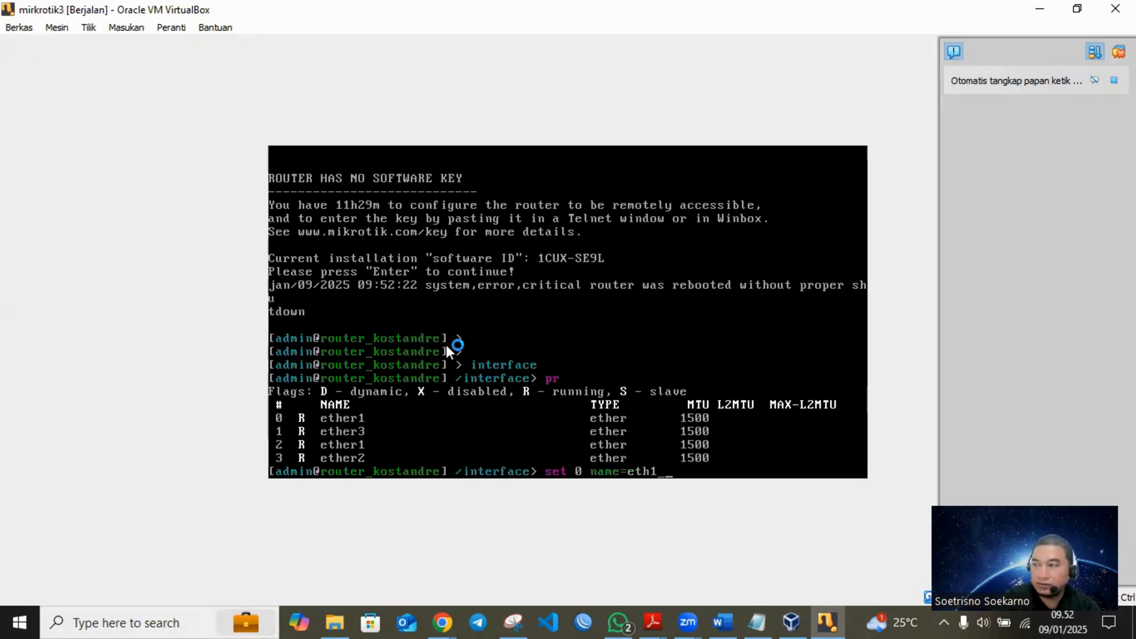
type("_ISP")
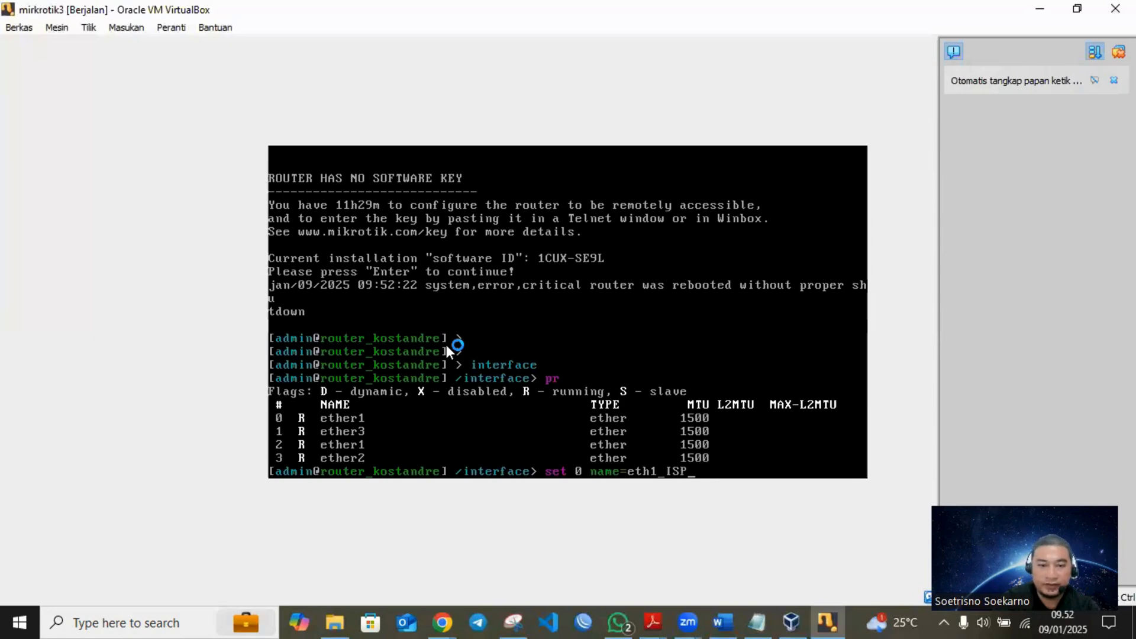
key("Return")
- Rename interface 1 to eth2_AP1 and print the interface list to check it
type("set")
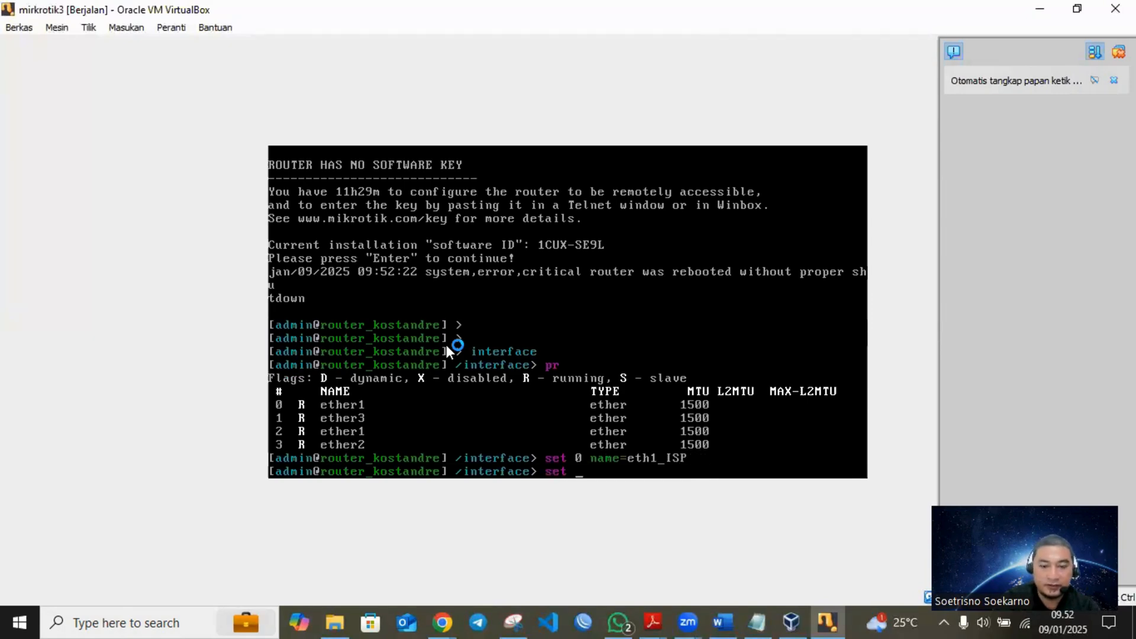
type(" 1 NA")
key("BackSpace")
key("BackSpace")
type("name=eth1")
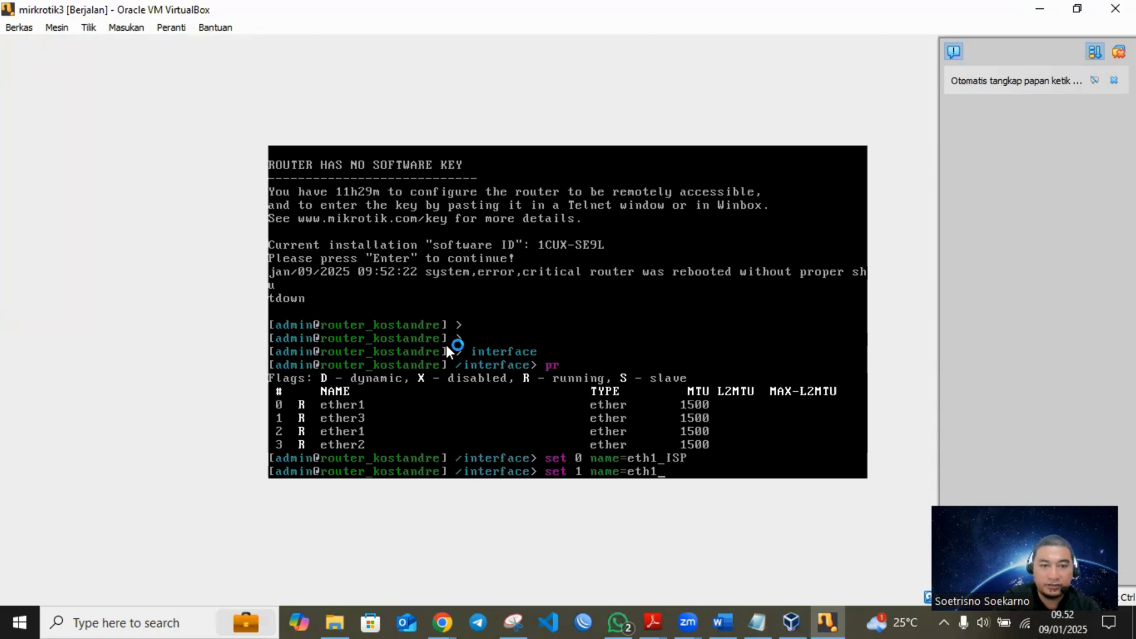
key("BackSpace")
type("2_AP1")
key("Return")
type("pr")
key("Return")
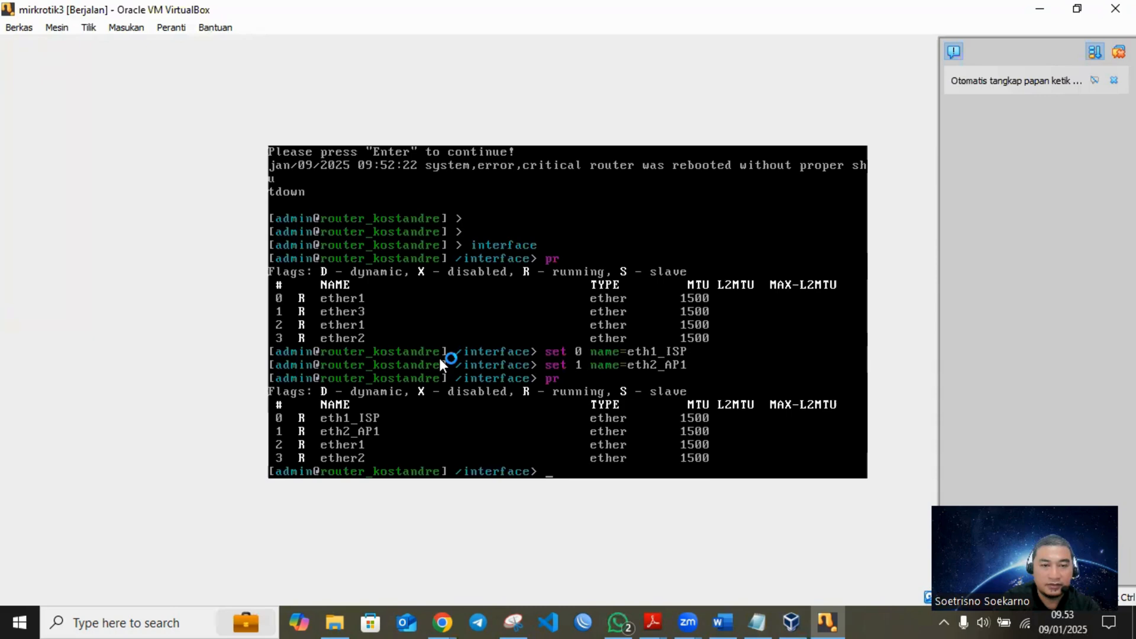
- Rename interface 2 to eth3_AP2
type("set 2 name=eth4")
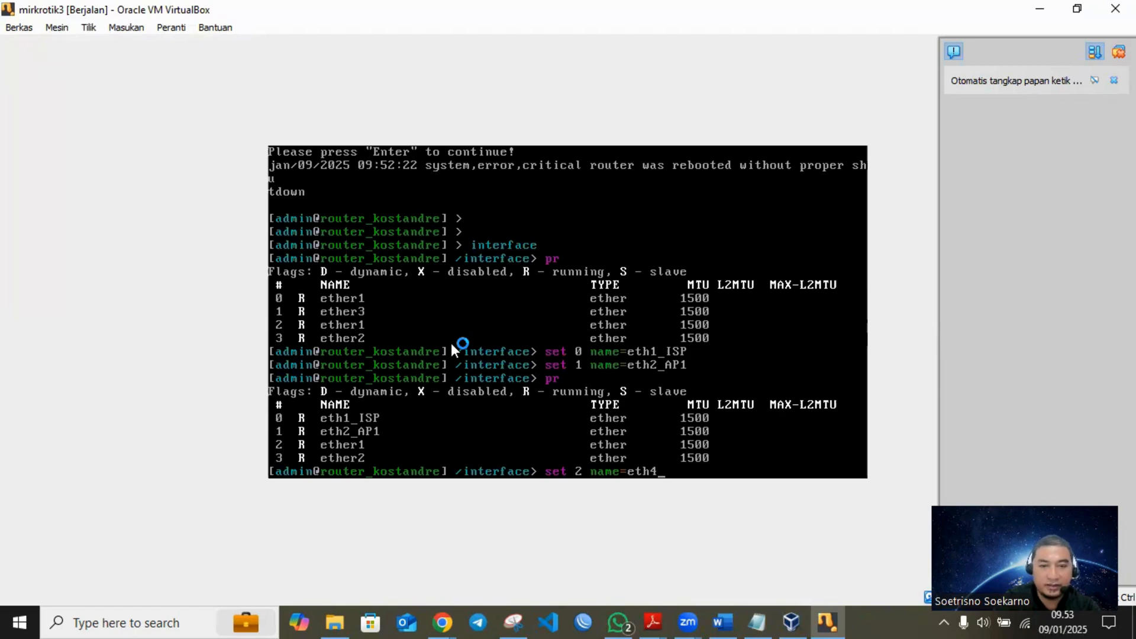
key("BackSpace")
type("3_AP2")
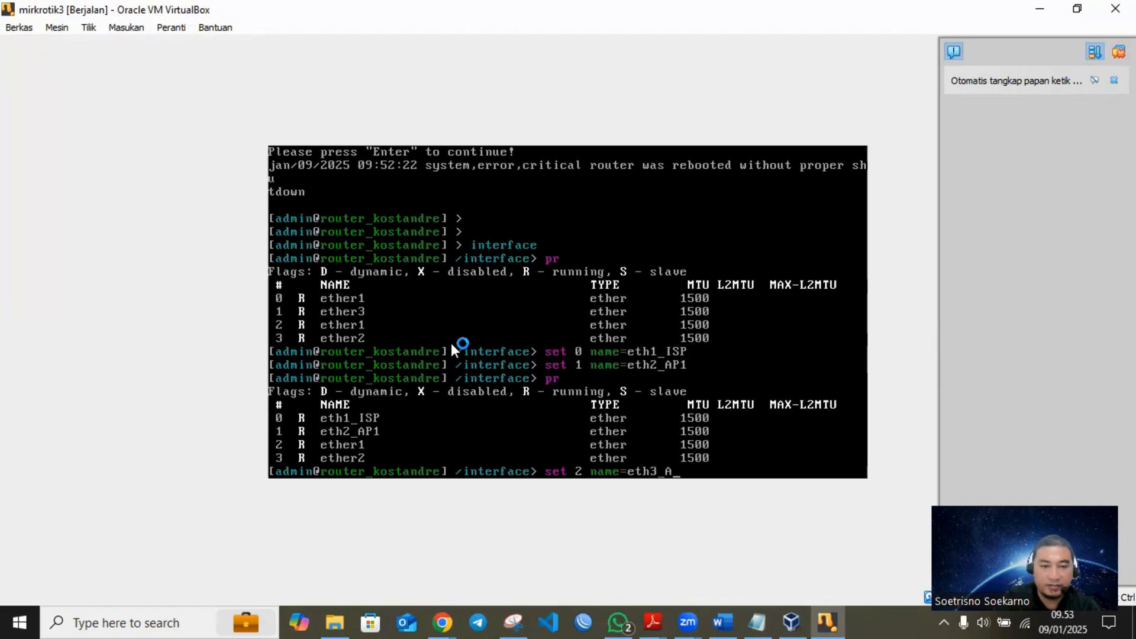
key("Return")
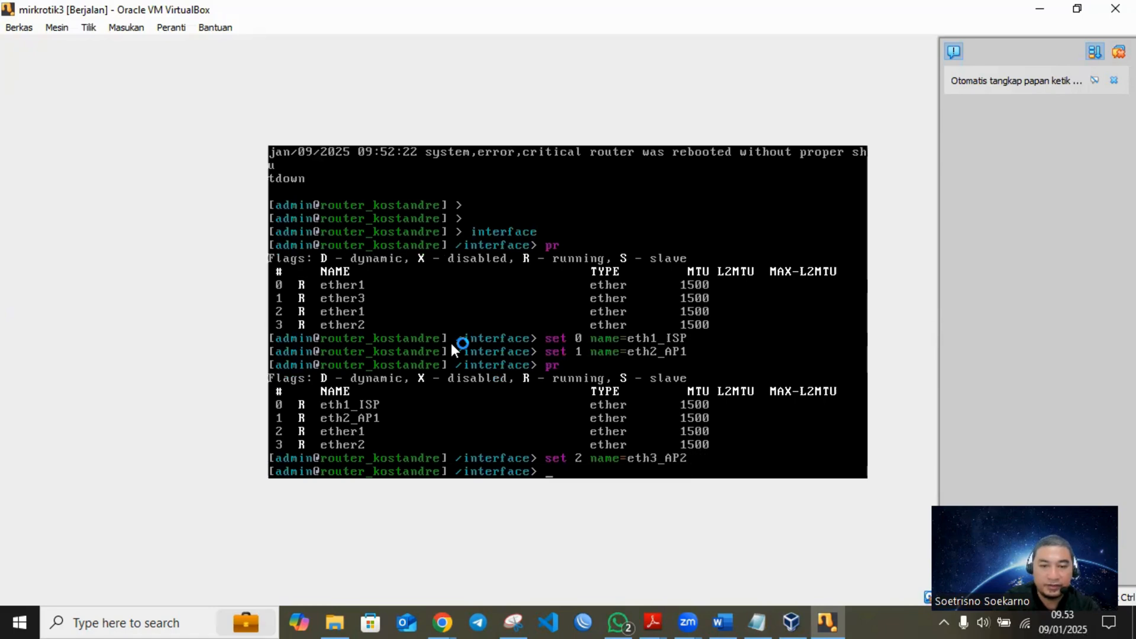
- Rename interface 3 to eth4_AP3 and print the interface list again
type("SET")
key("BackSpace")
key("BackSpace")
key("BackSpace")
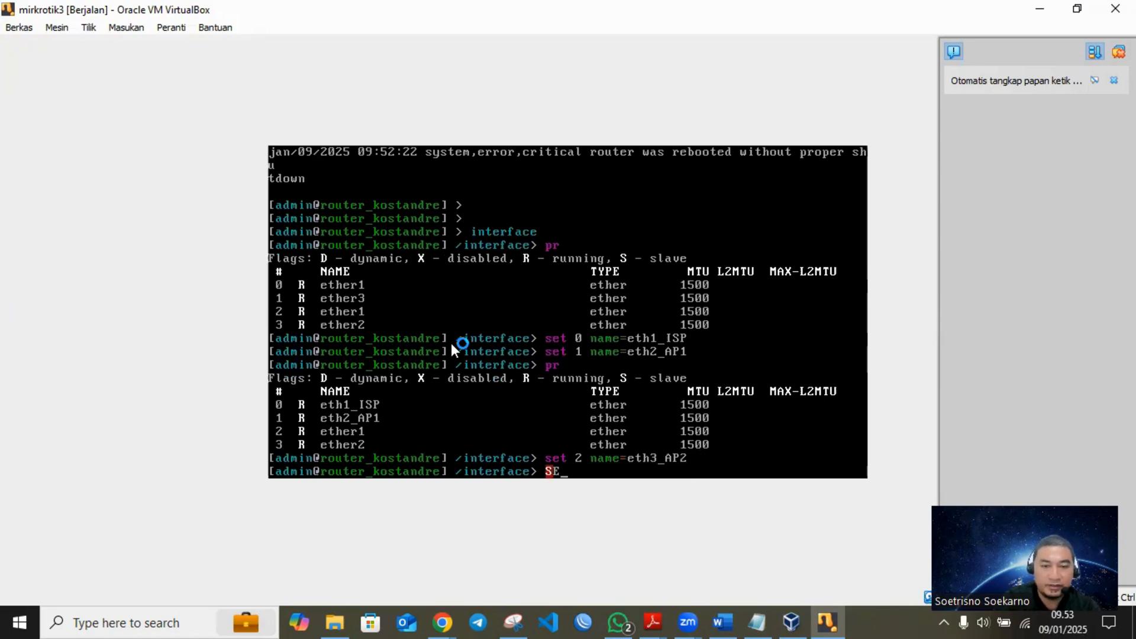
type("set 3 name=eth")
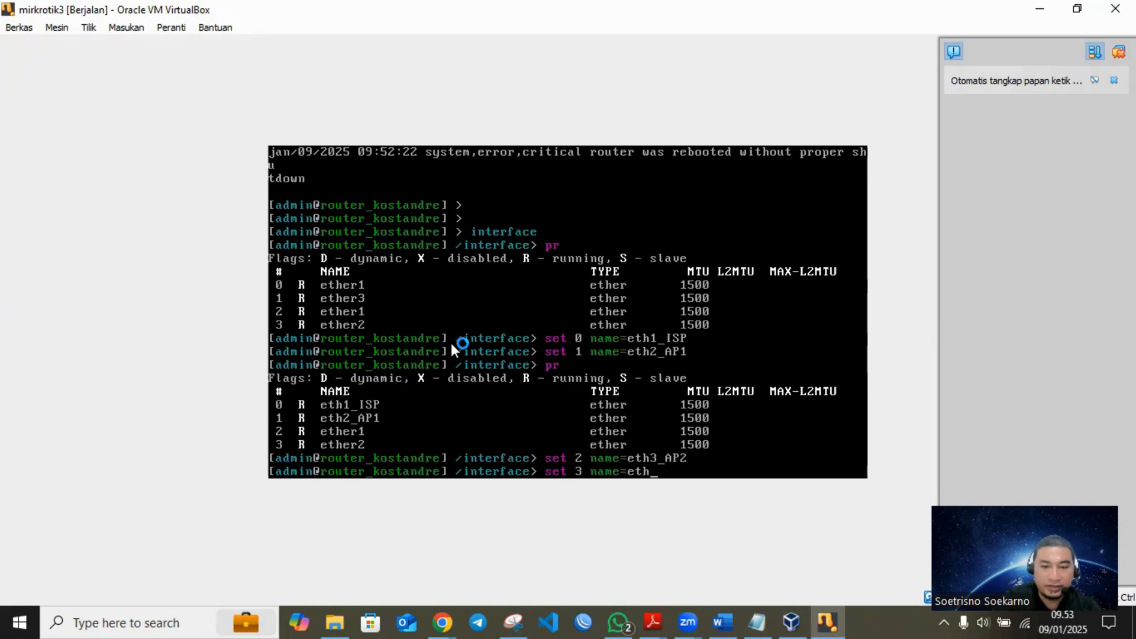
type("3")
key("BackSpace")
type("4_AP3")
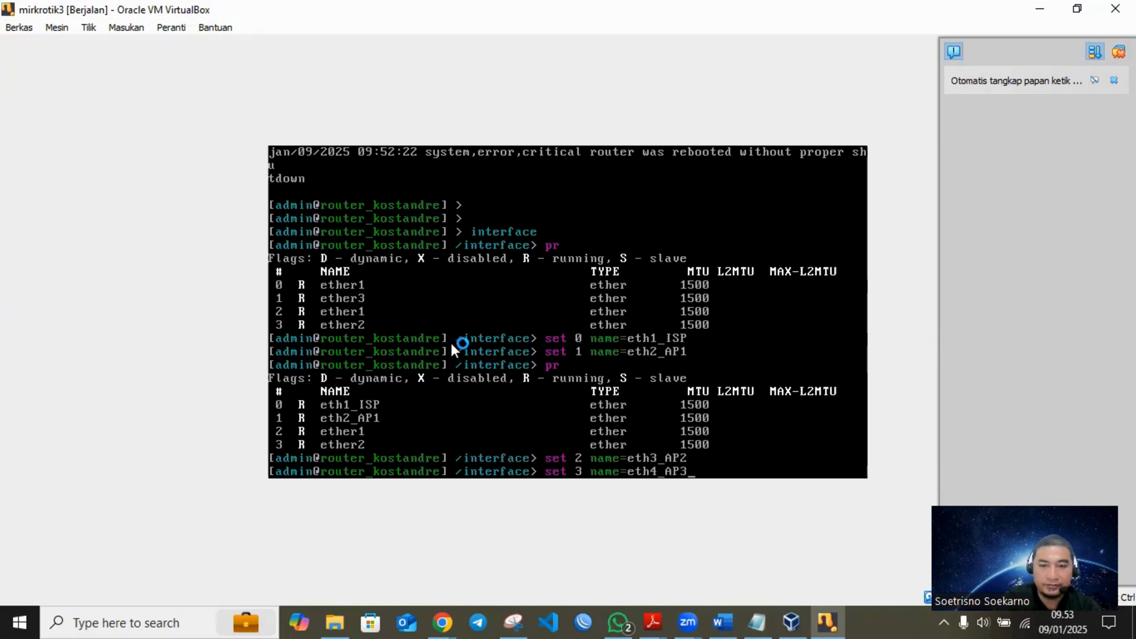
key("Return")
type("pr")
key("Return")
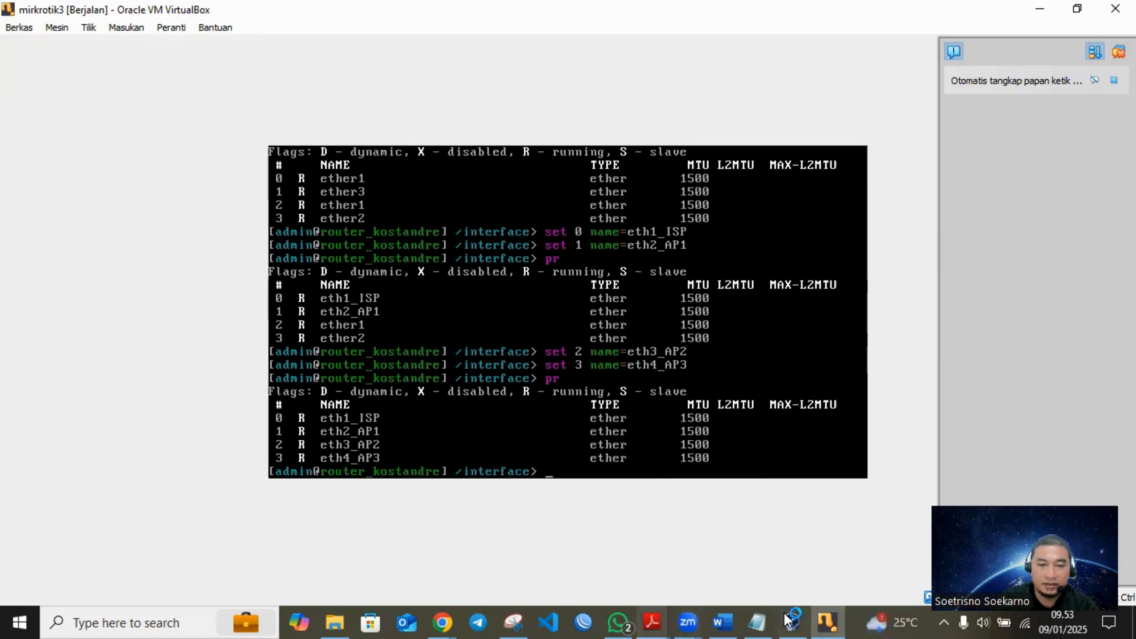
- Capture the whole router console with the interface renaming commands in Snipping Tool and copy the snip
left_click(523, 625)
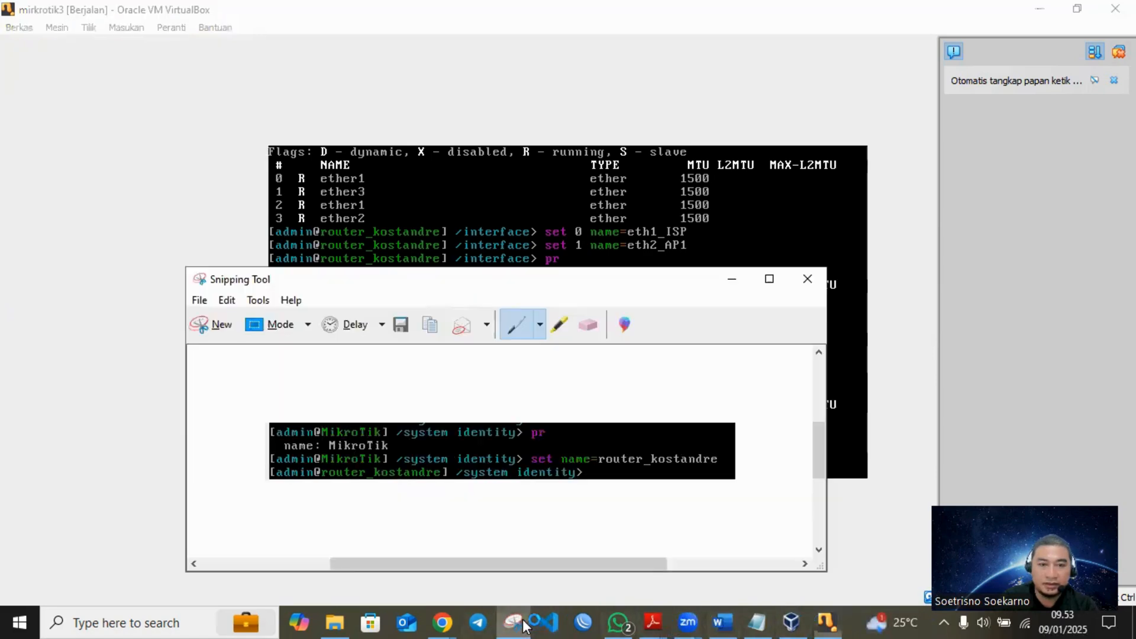
left_click(239, 325)
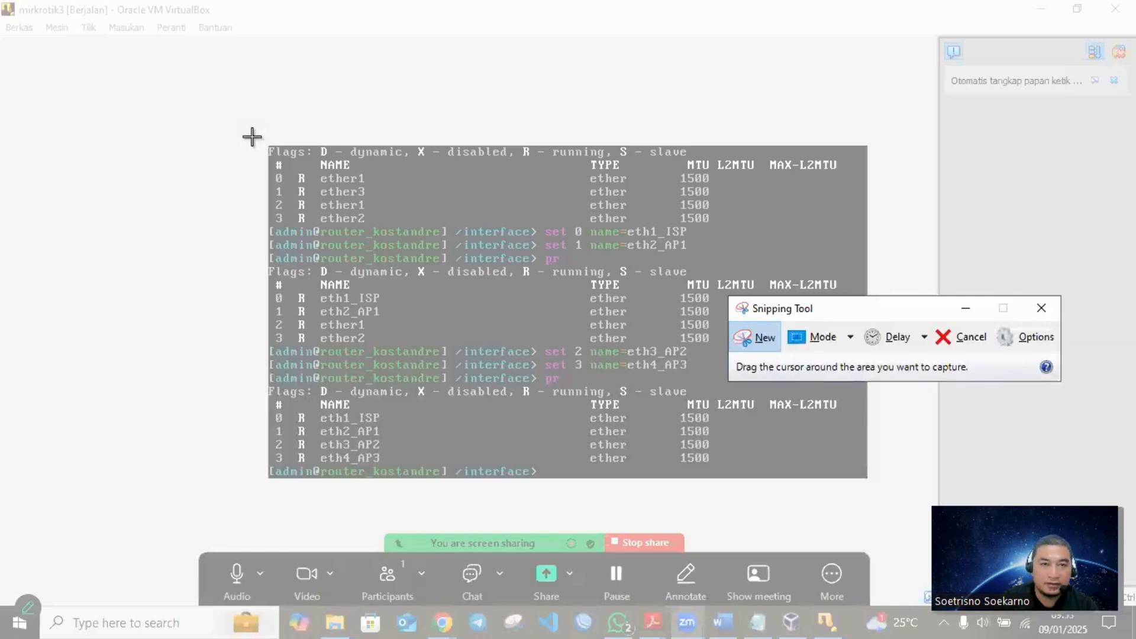
left_click_drag(267, 142, 880, 482)
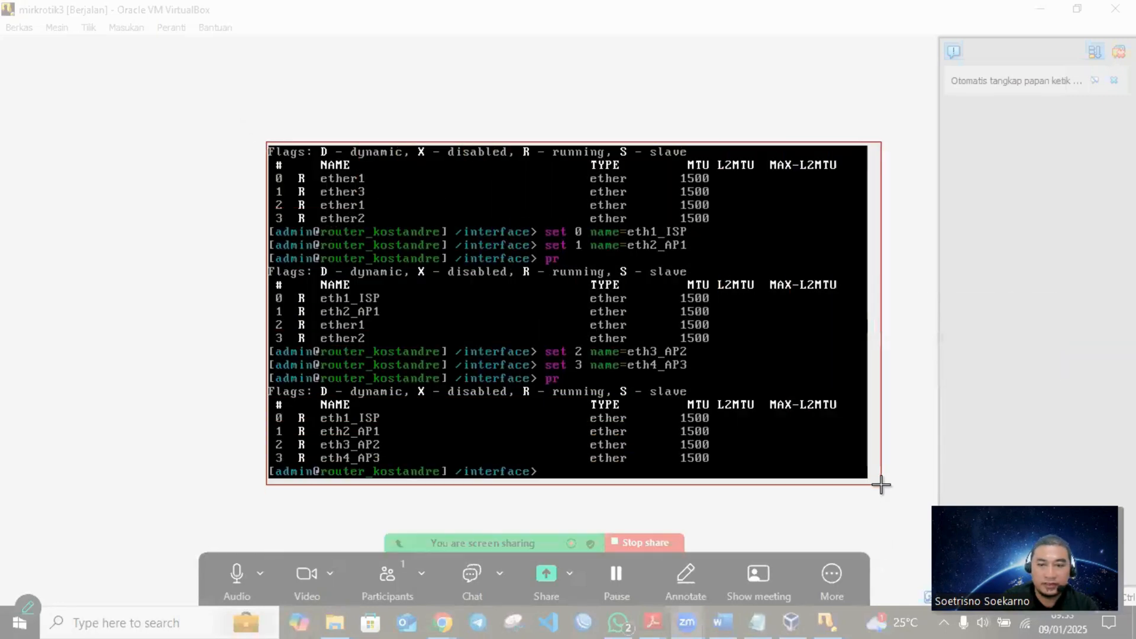
right_click(678, 395)
left_click(729, 417)
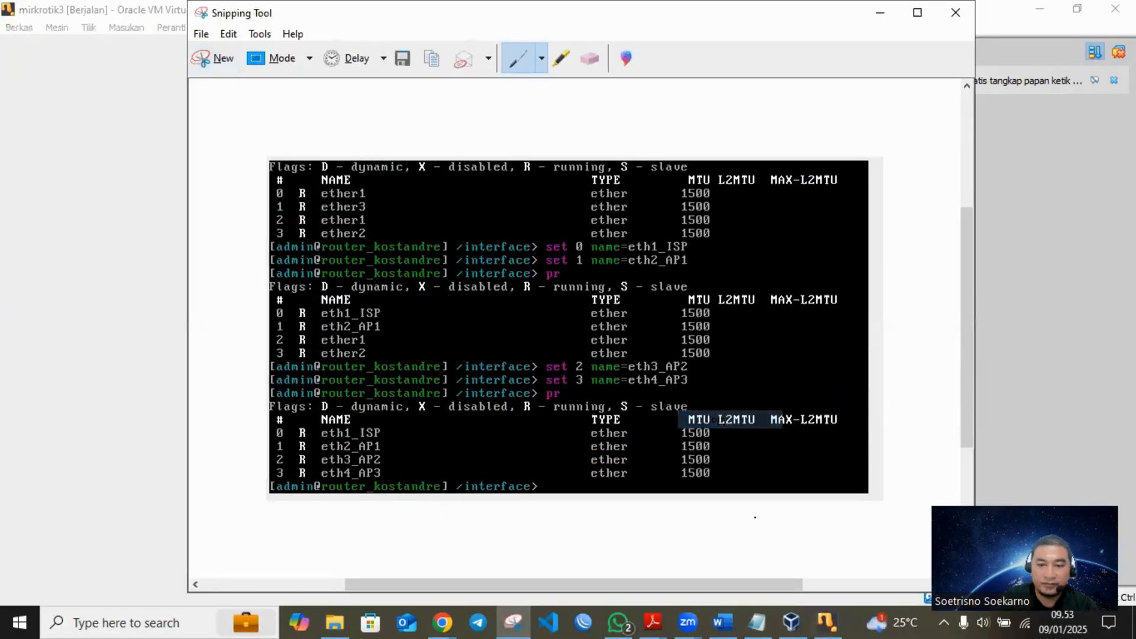
- Return to the Word journal and paste the console screenshot on a new line under "b. Merubah Interface"
left_click(722, 622)
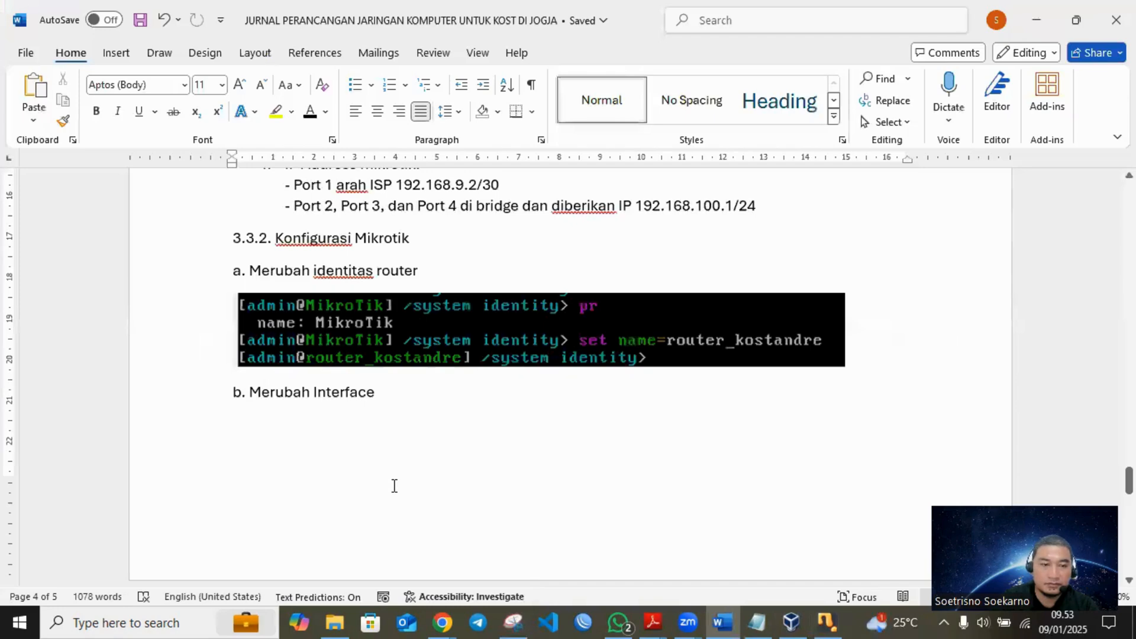
left_click(390, 402)
key("Return")
key("ctrl+v")
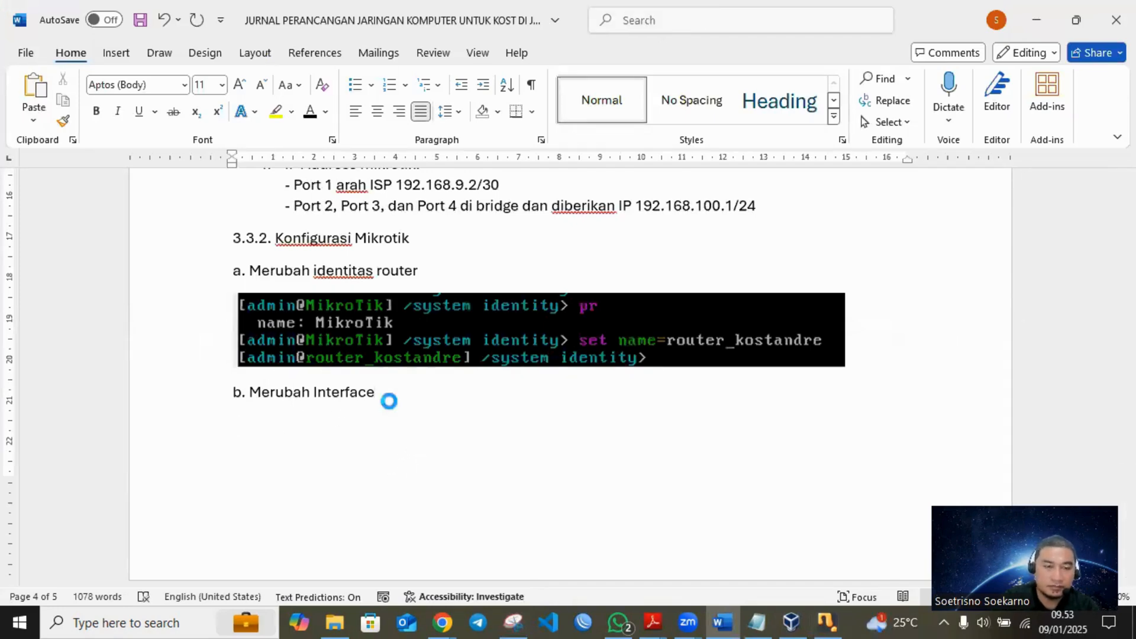
scroll(390, 405, "down", 2)
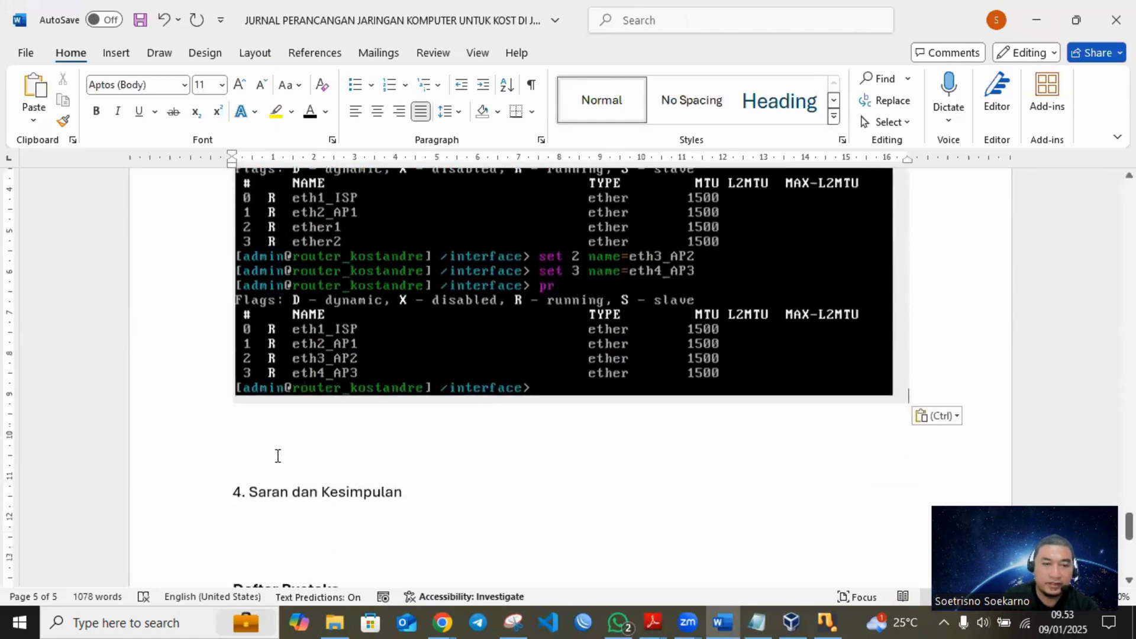
- Write the line "c. Konfigurasi IP Adress" below the pasted console screenshot in the journal
left_click(294, 434)
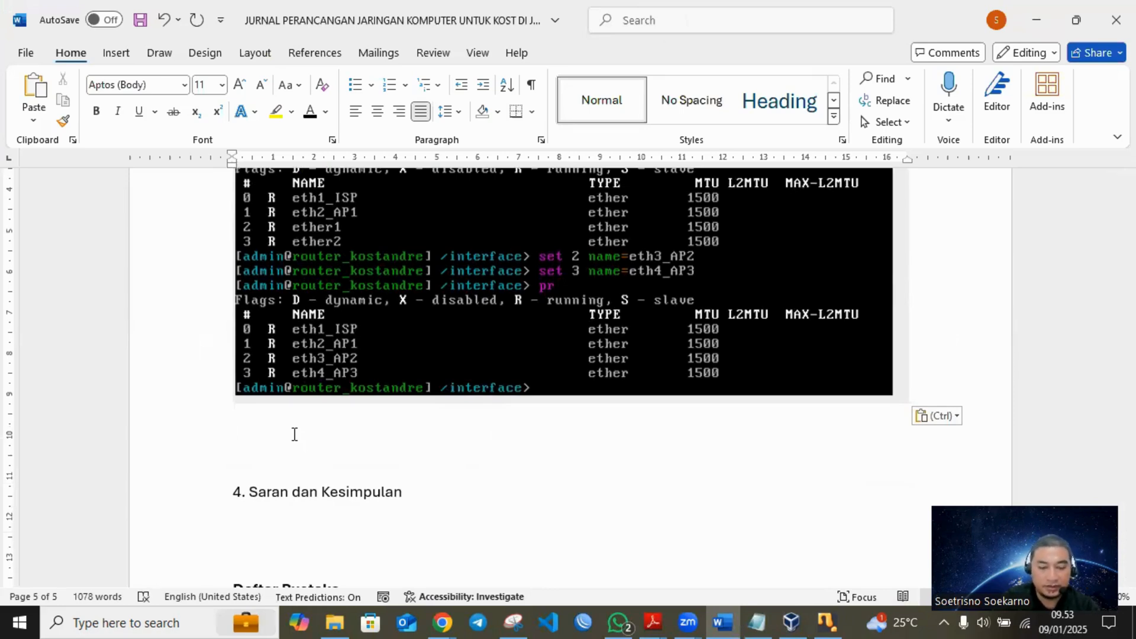
type("C.")
key("BackSpace")
key("BackSpace")
key("BackSpace")
type("c")
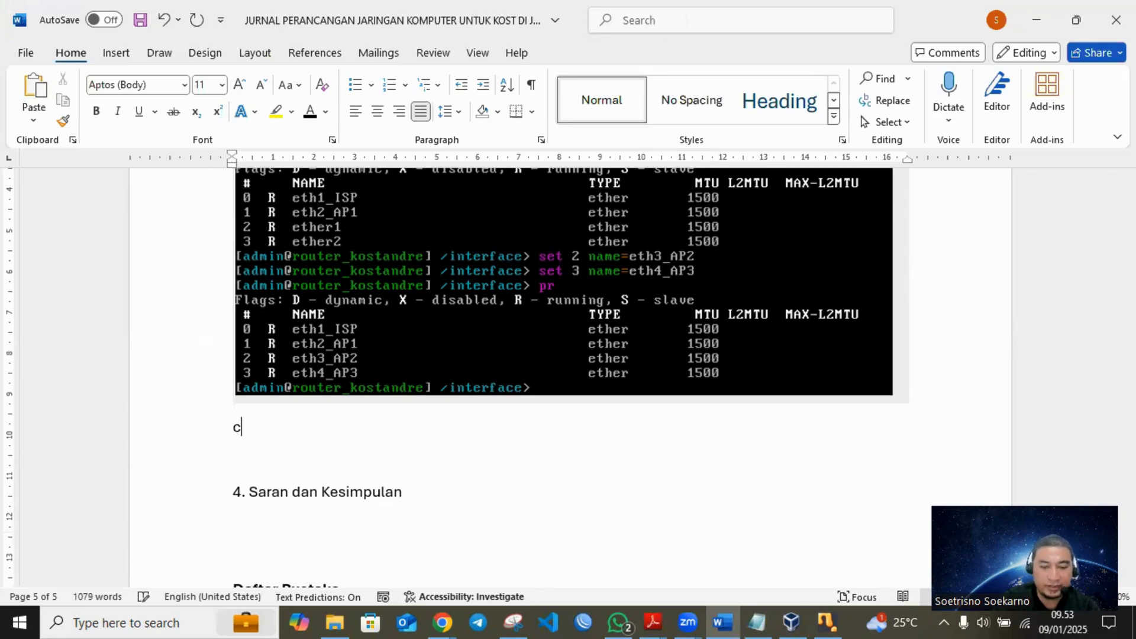
type(". Konfi")
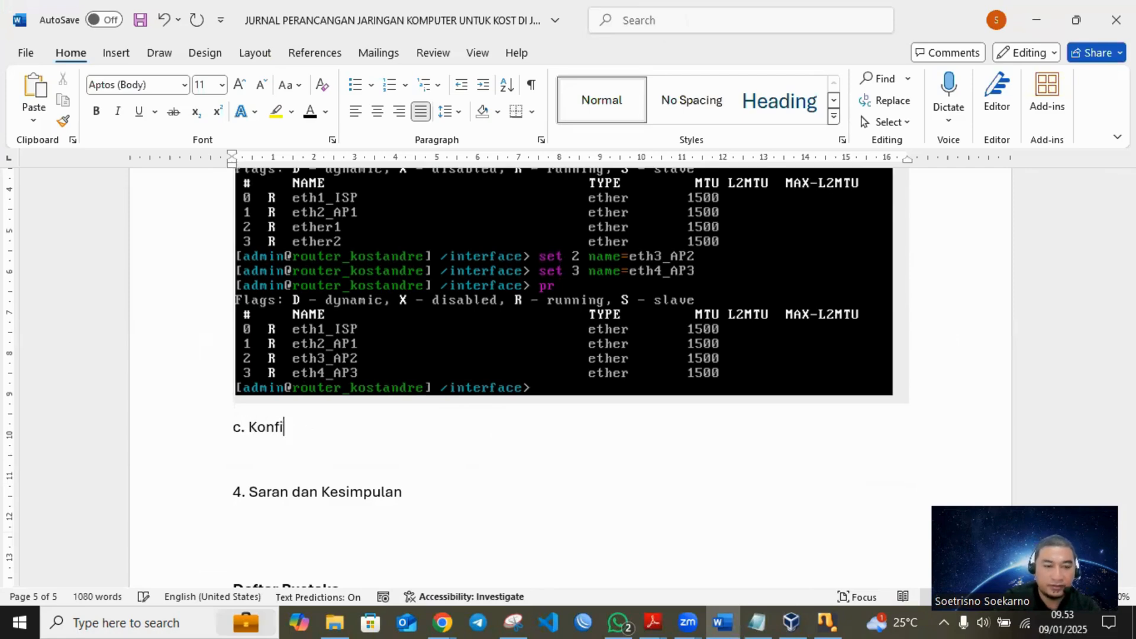
type("gurasi ")
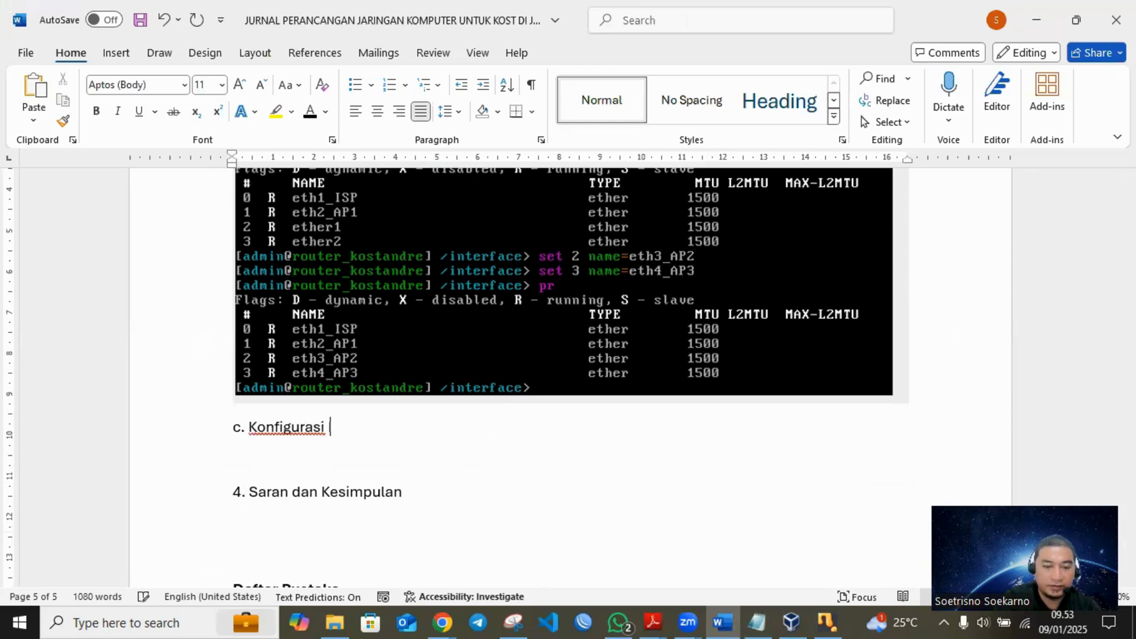
type("IP Adress")
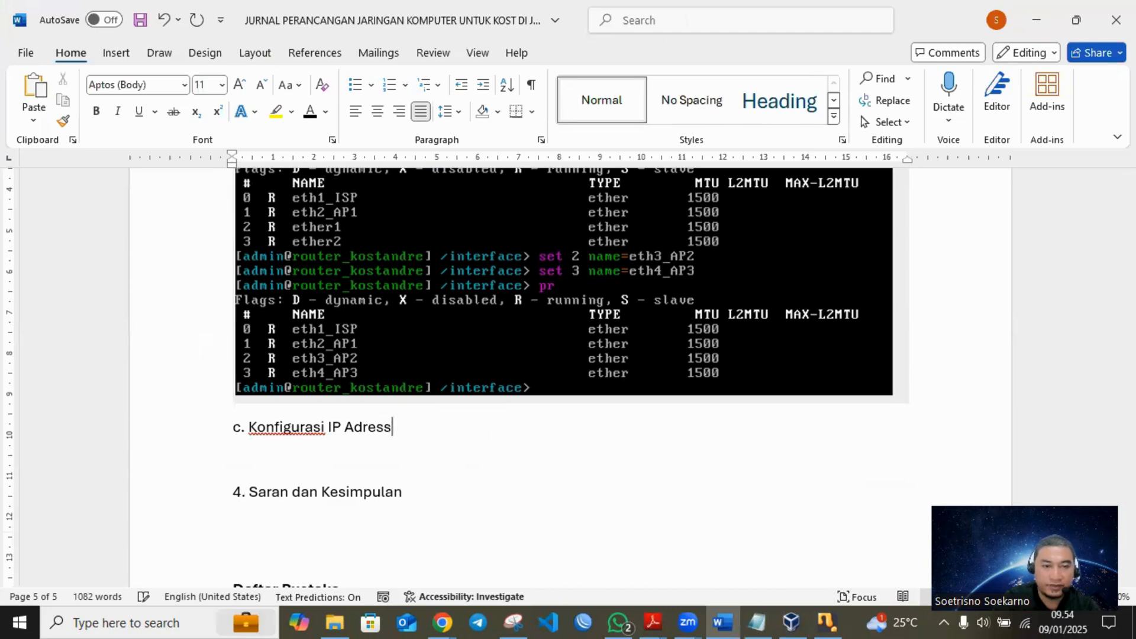
- Change the new heading to "c. Konfigurasi Bridge:" and start an empty line below it
key("BackSpace")
key("BackSpace")
key("BackSpace")
key("BackSpace")
type("dress:")
key("BackSpace")
key("BackSpace")
key("BackSpace")
key("BackSpace")
key("BackSpace")
key("BackSpace")
key("BackSpace")
key("BackSpace")
key("BackSpace")
key("BackSpace")
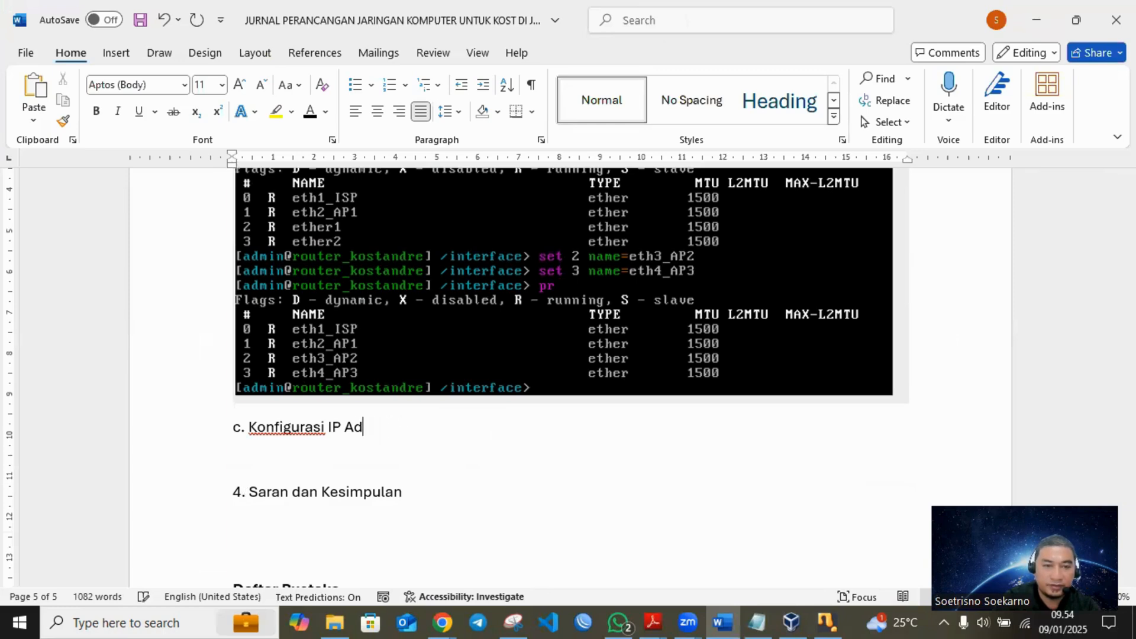
key("BackSpace")
key("BackSpace")
type("Bridge:")
key("Return")
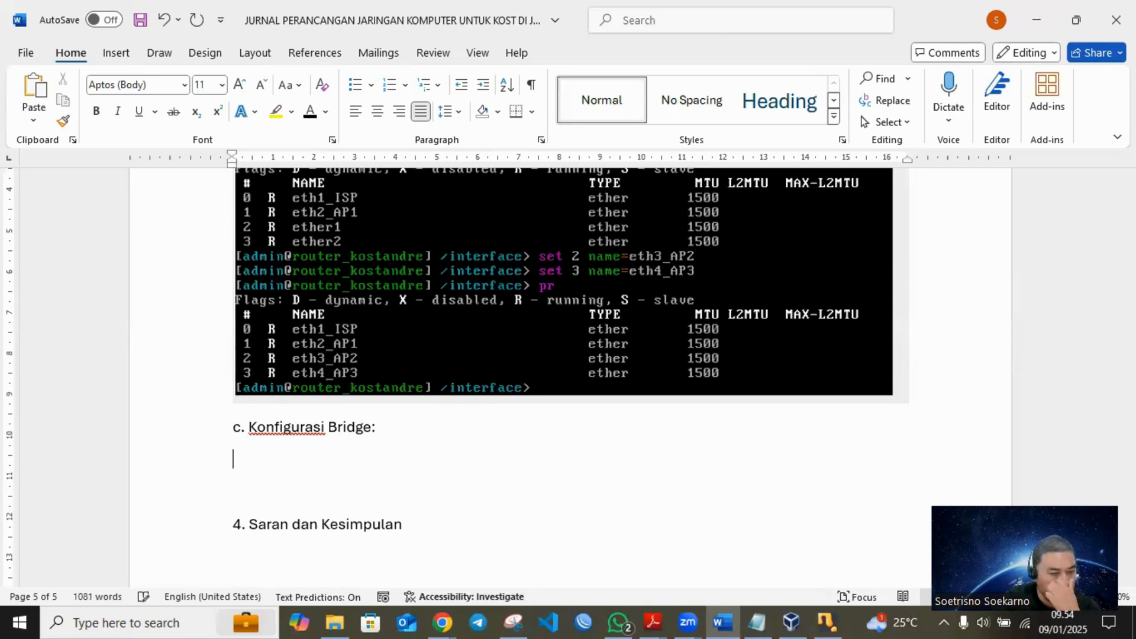
- Switch to the mirkrotik3 router console in VirtualBox and enter the bridge level of the interface configuration
left_click(792, 621)
left_click(828, 621)
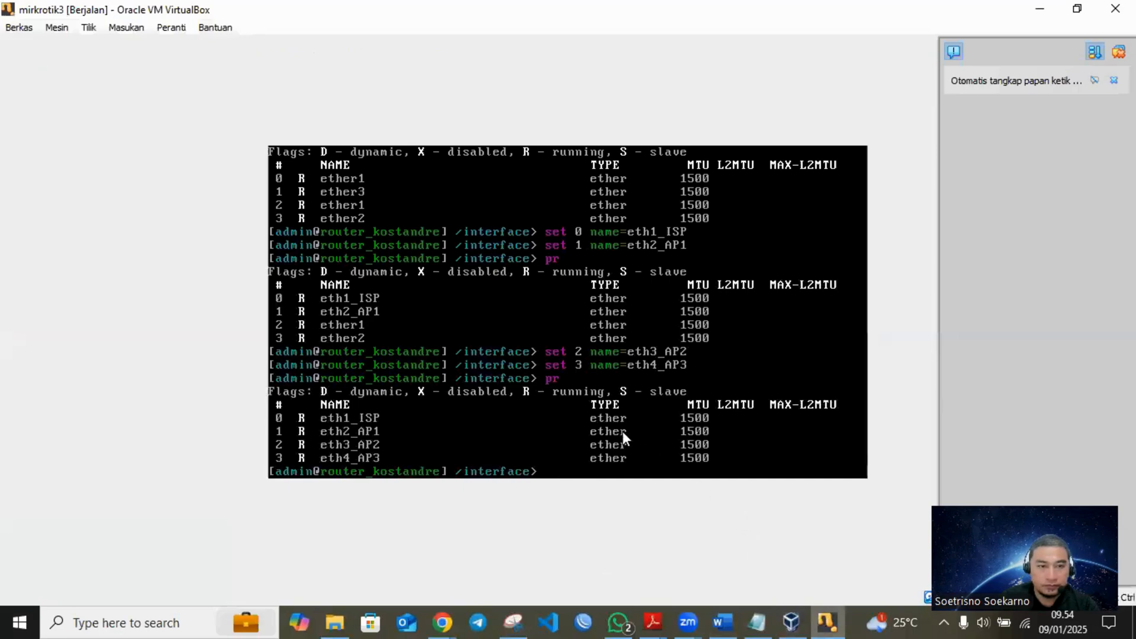
type("bridge")
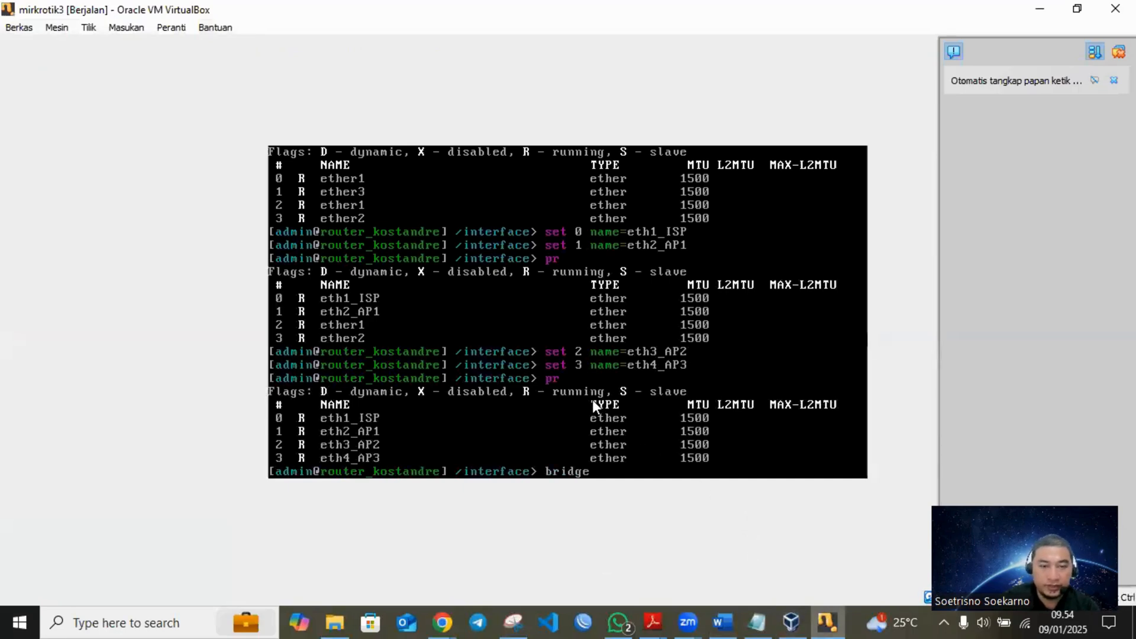
key("Return")
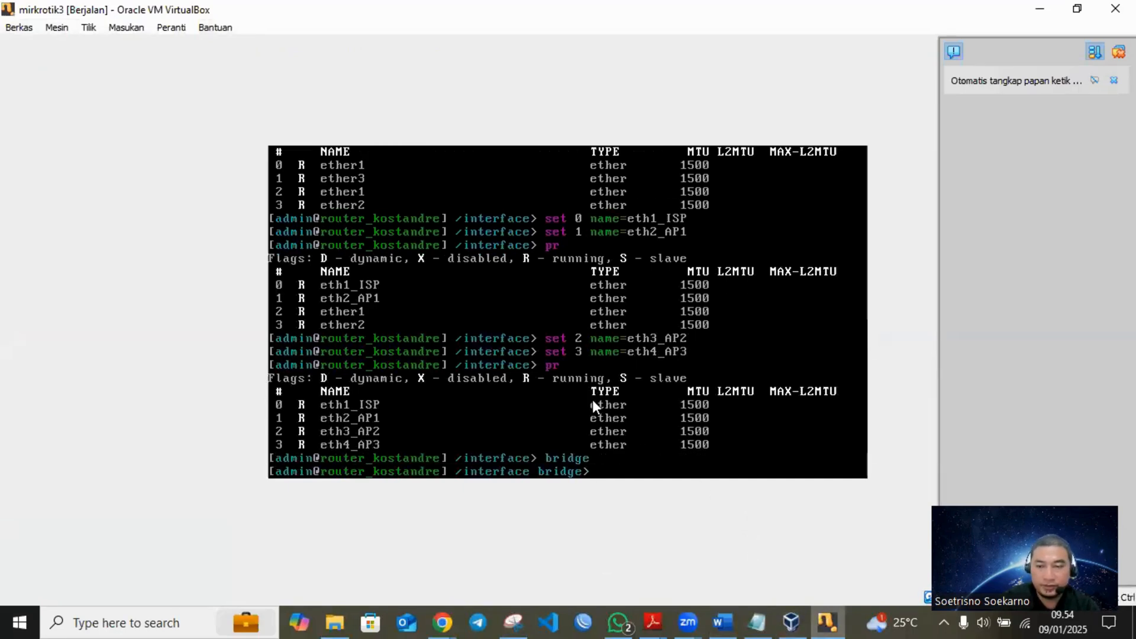
- Add a bridge named Brhotspot and print the bridge list
type("add name=")
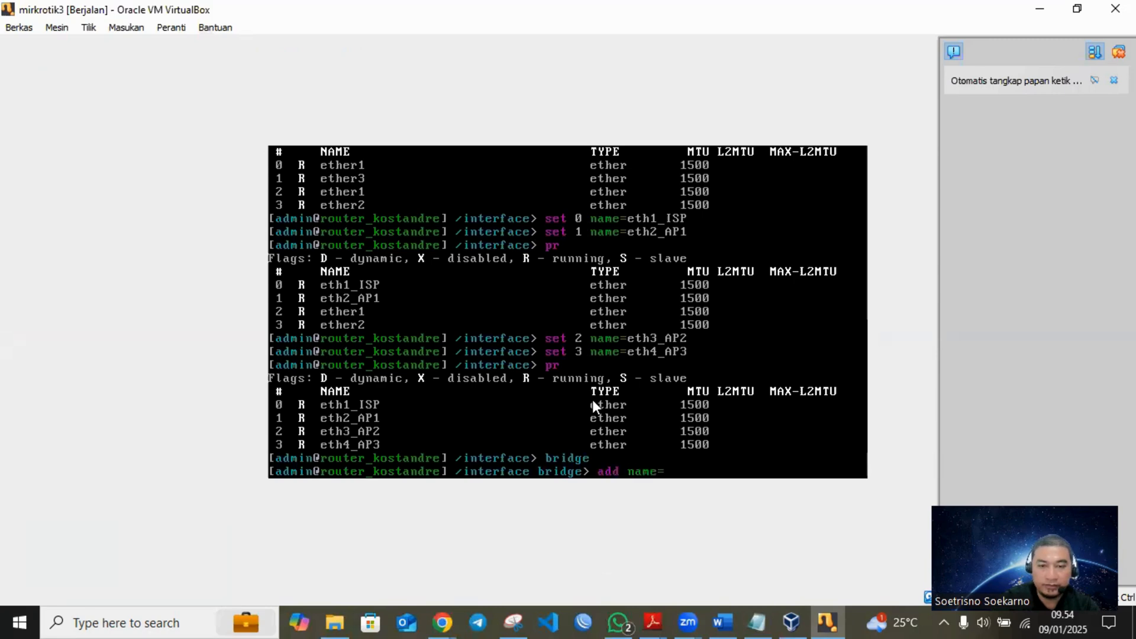
type("brh")
key("BackSpace")
key("BackSpace")
key("BackSpace")
type("Br")
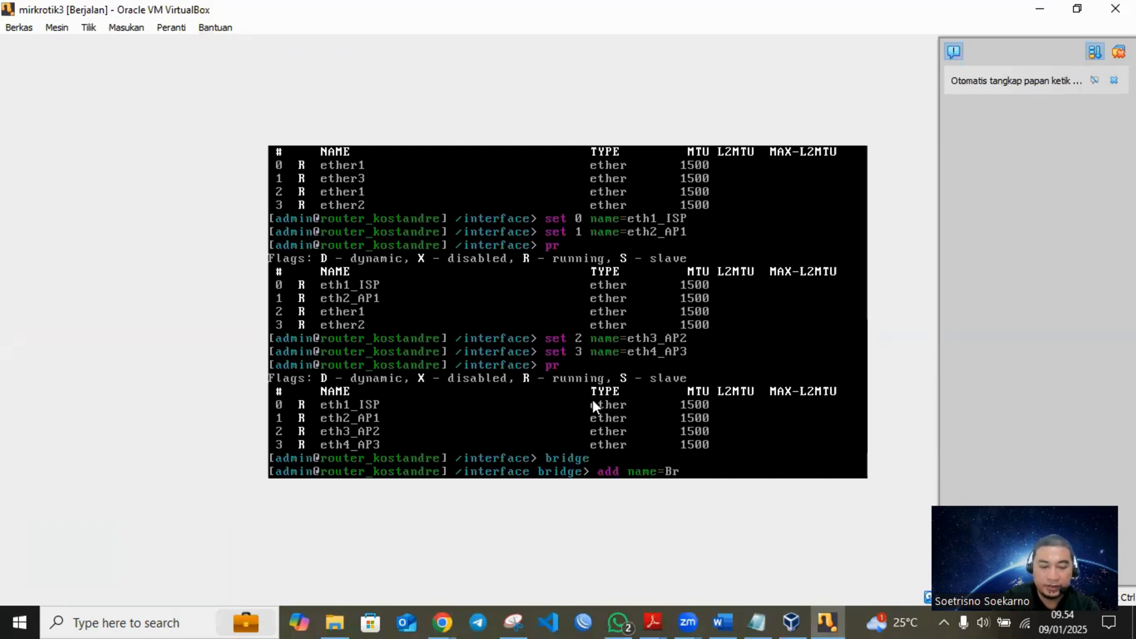
type("hotspot")
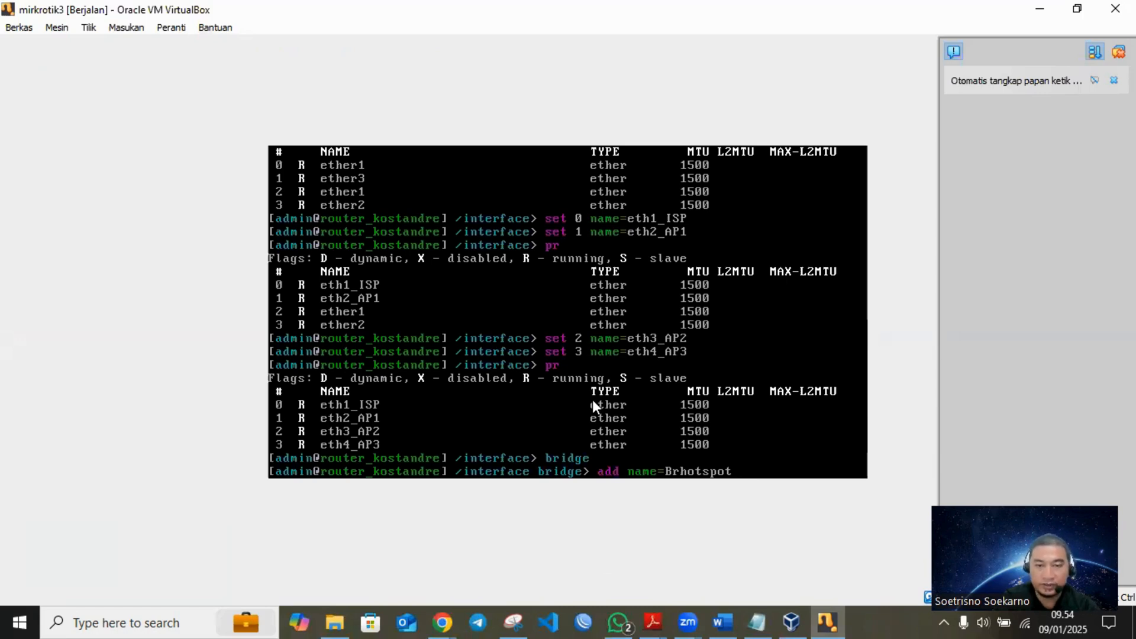
key("Return")
type("pr")
key("Return")
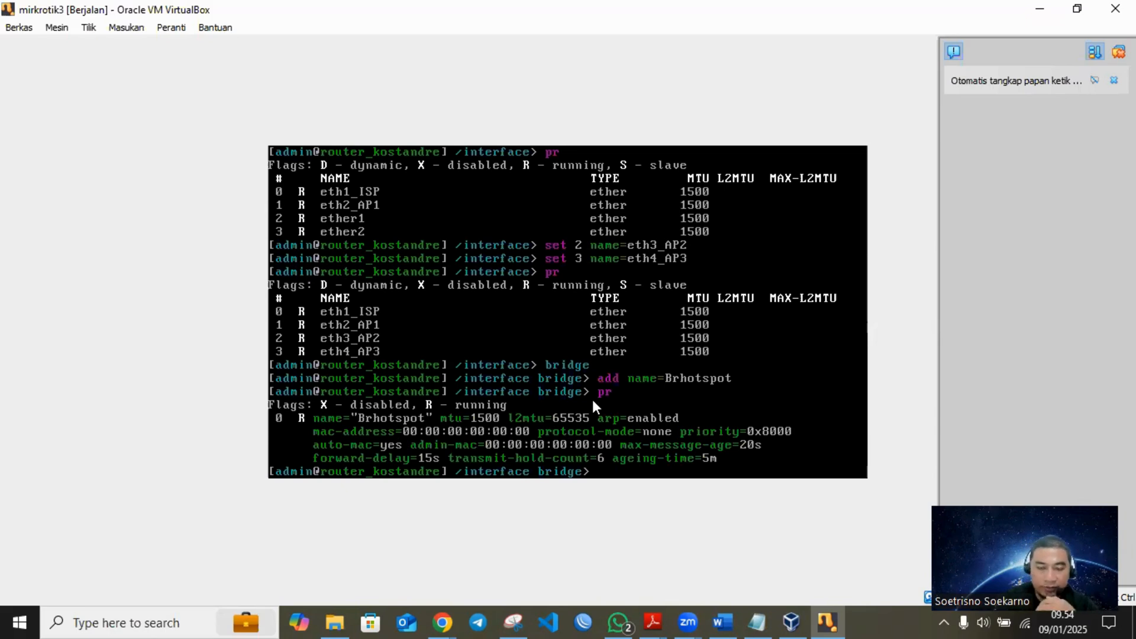
- Launch Paint by running mspaint and maximize its window
type("r")
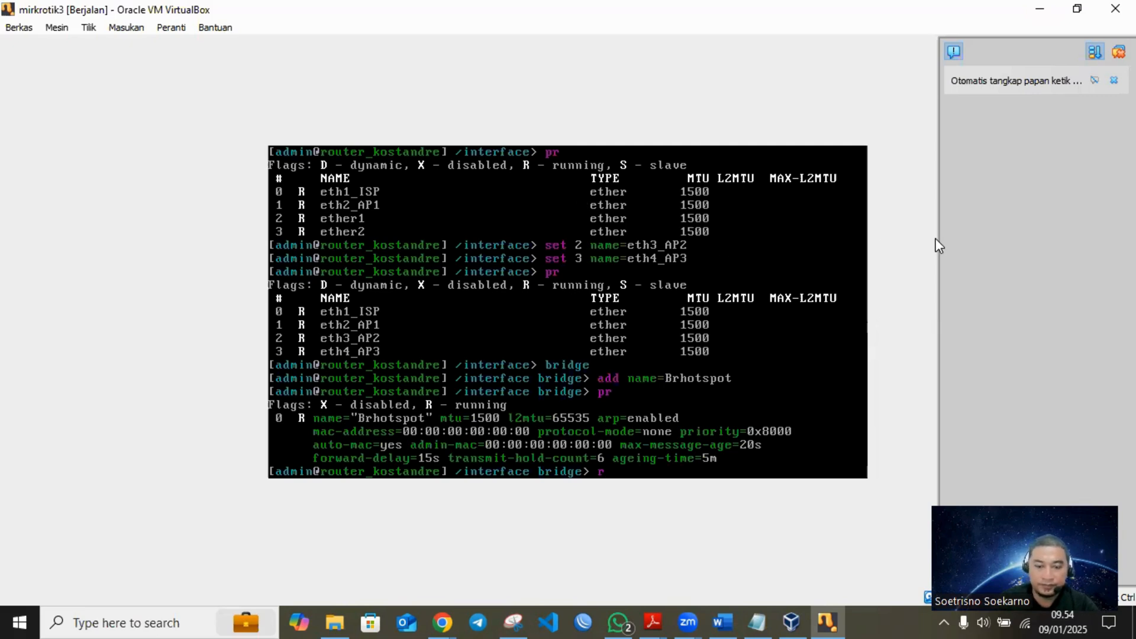
type("r")
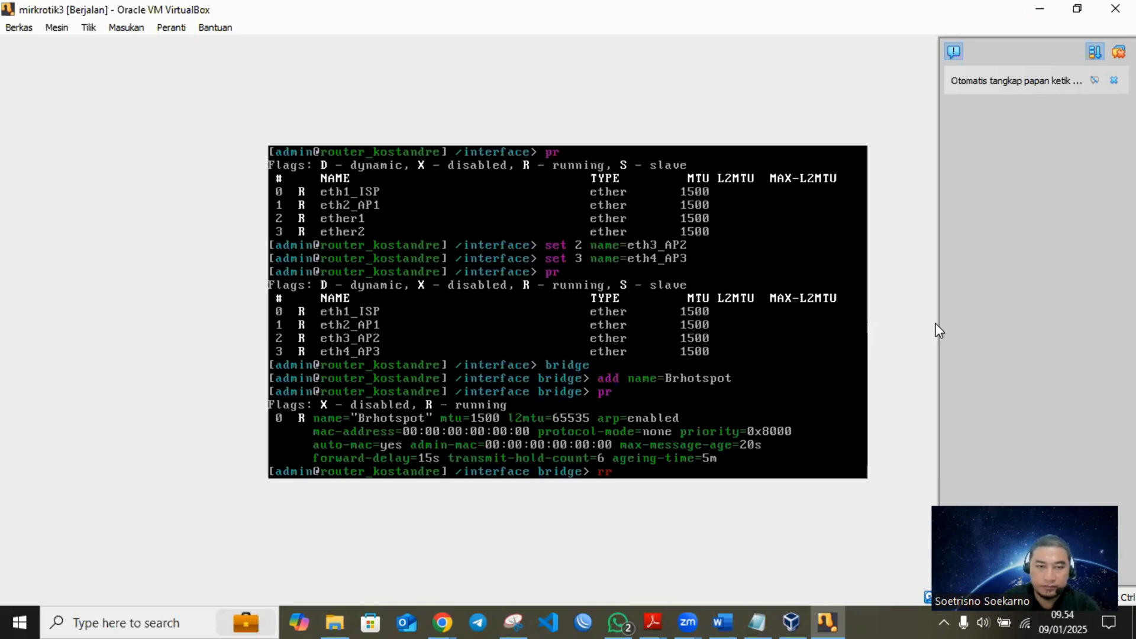
key("super+r")
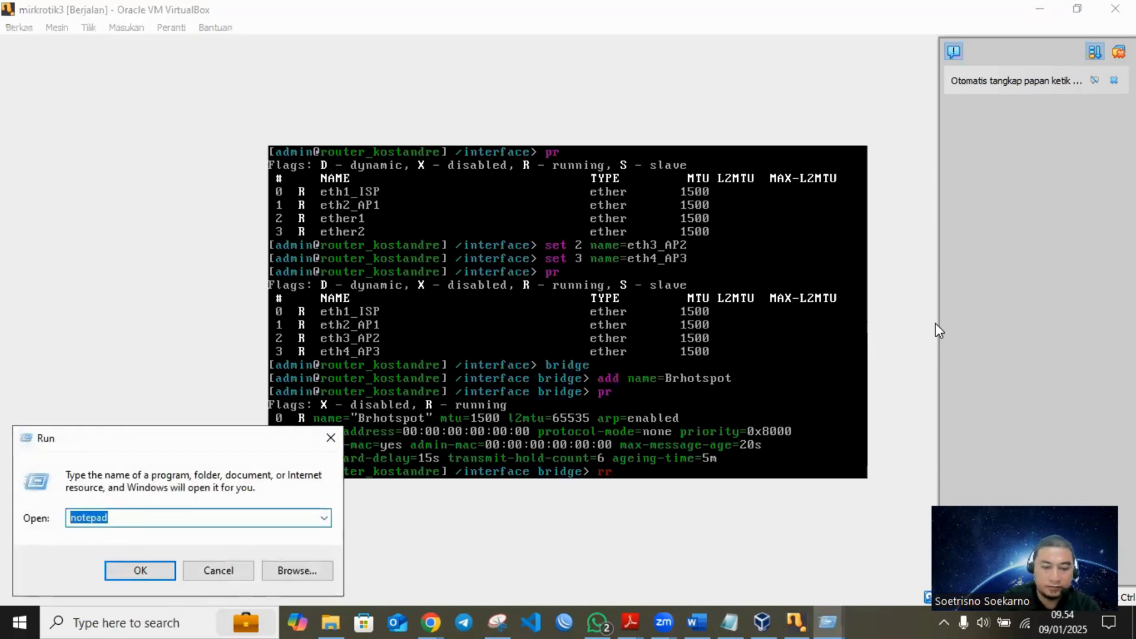
type("mspaint")
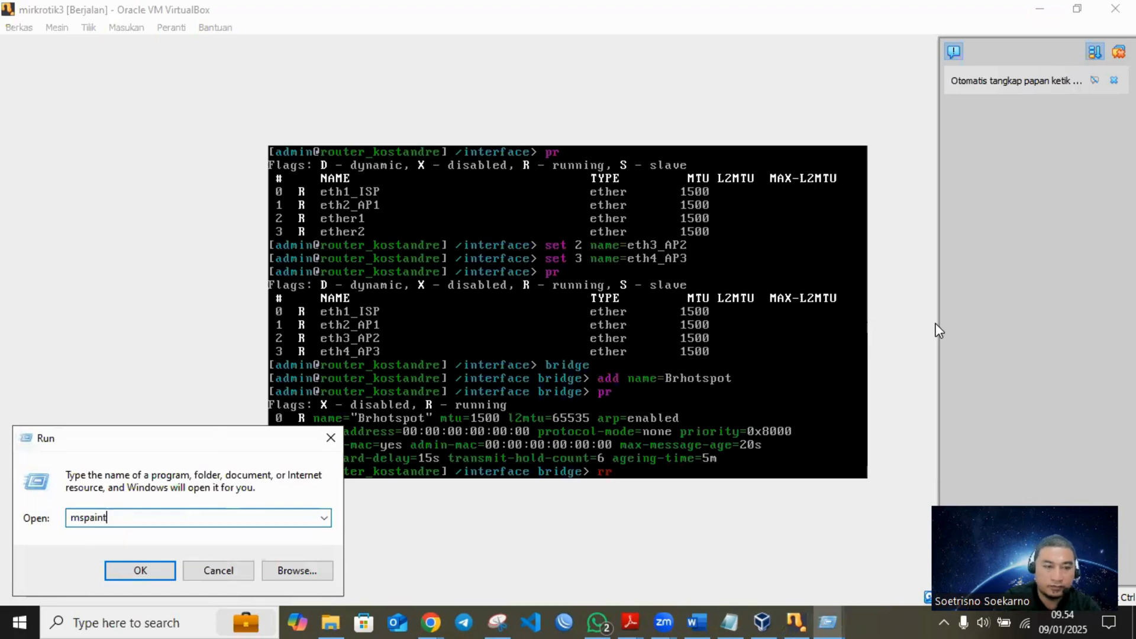
key("Return")
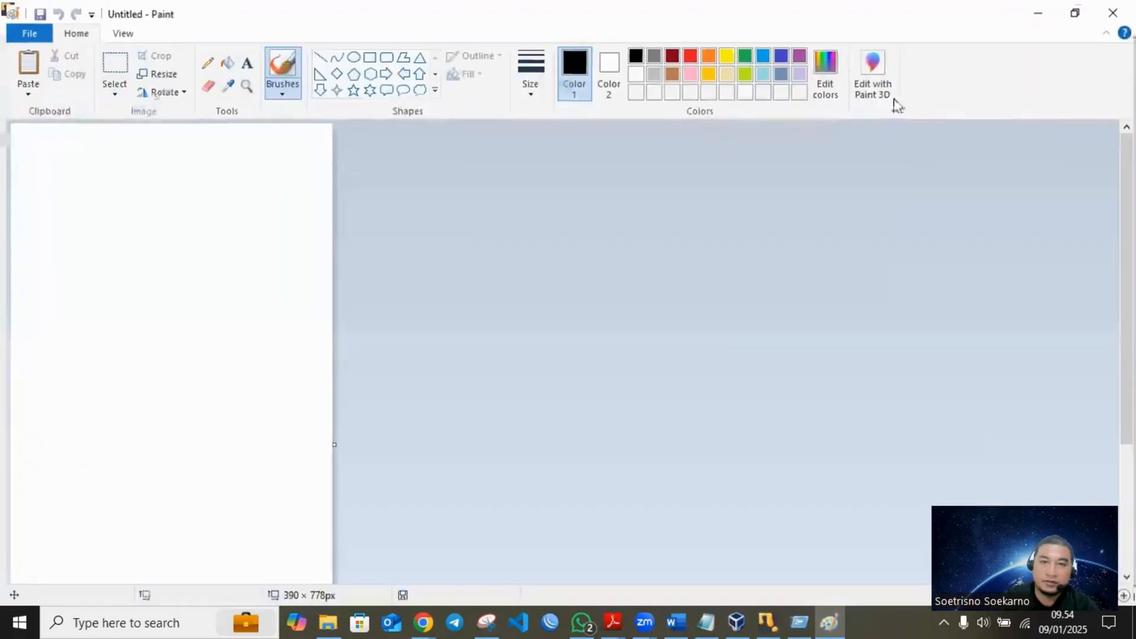
double_click(951, 75)
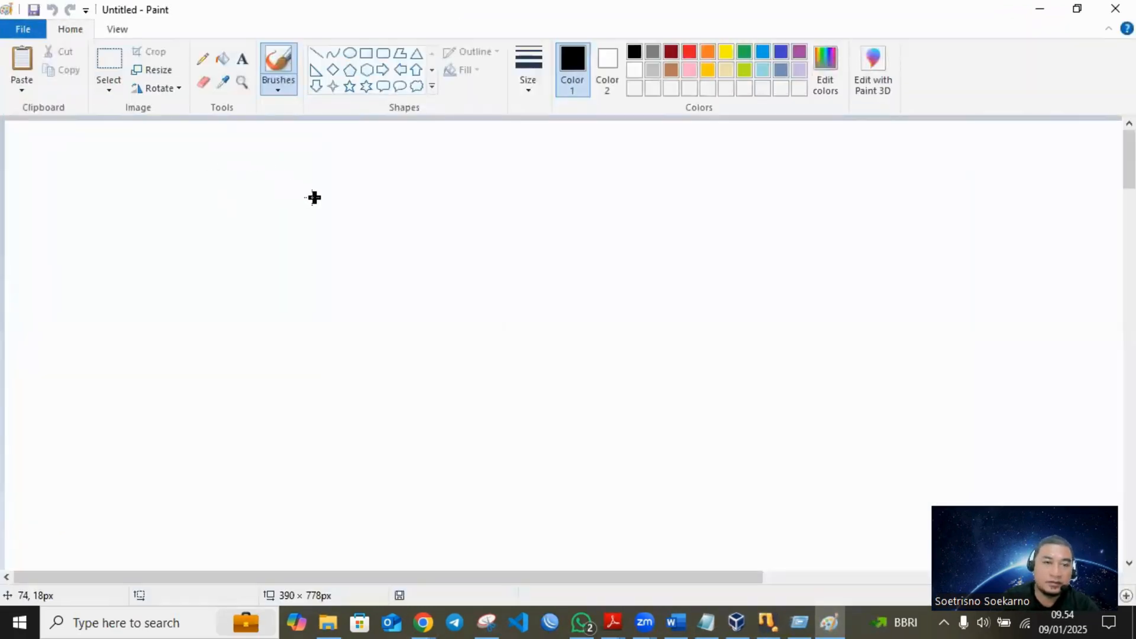
- Draw an upright black rectangle of about 43 × 78 px on the canvas to represent the router
left_click(366, 53)
left_click_drag(276, 170, 452, 489)
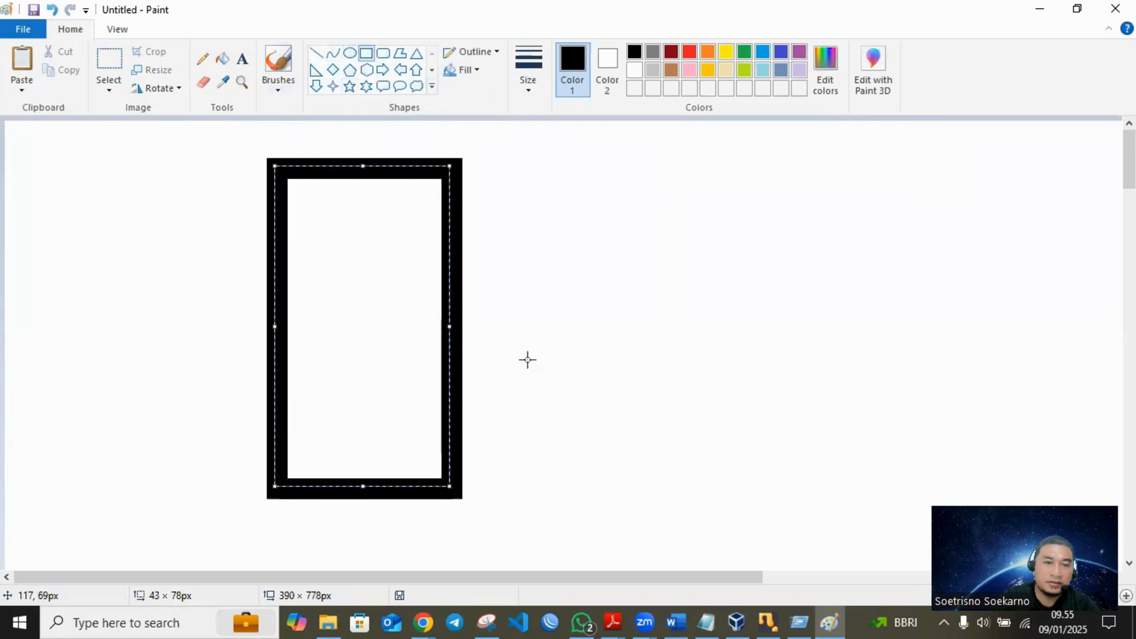
left_click(559, 325)
- Draw four small ovals in a vertical column inside the rectangle to represent the router's interfaces
left_click(350, 53)
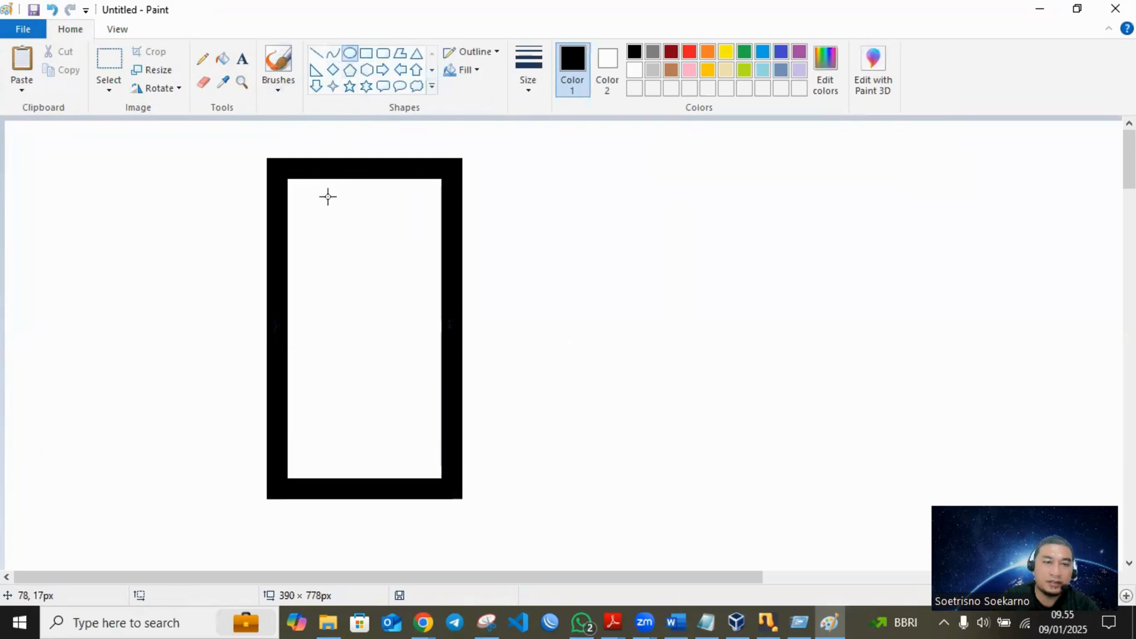
left_click_drag(326, 197, 368, 249)
left_click_drag(322, 290, 355, 325)
left_click_drag(324, 366, 353, 372)
left_click_drag(325, 416, 380, 463)
left_click(436, 254)
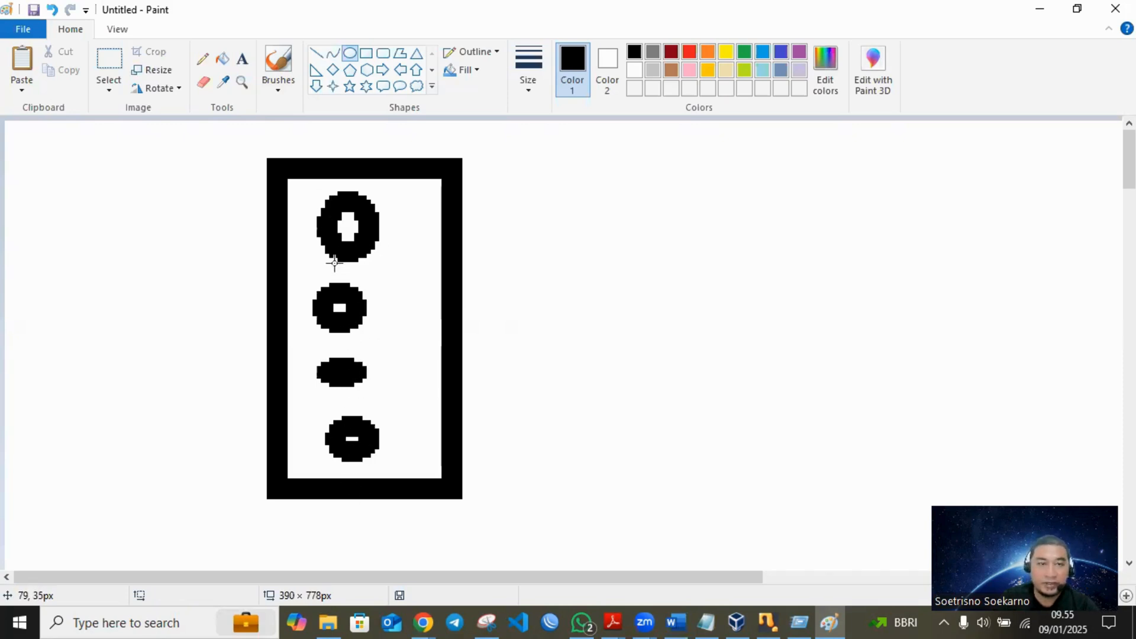
- Sketch a freehand pencil loop around the lower three ovals and minimize Paint
left_click(204, 61)
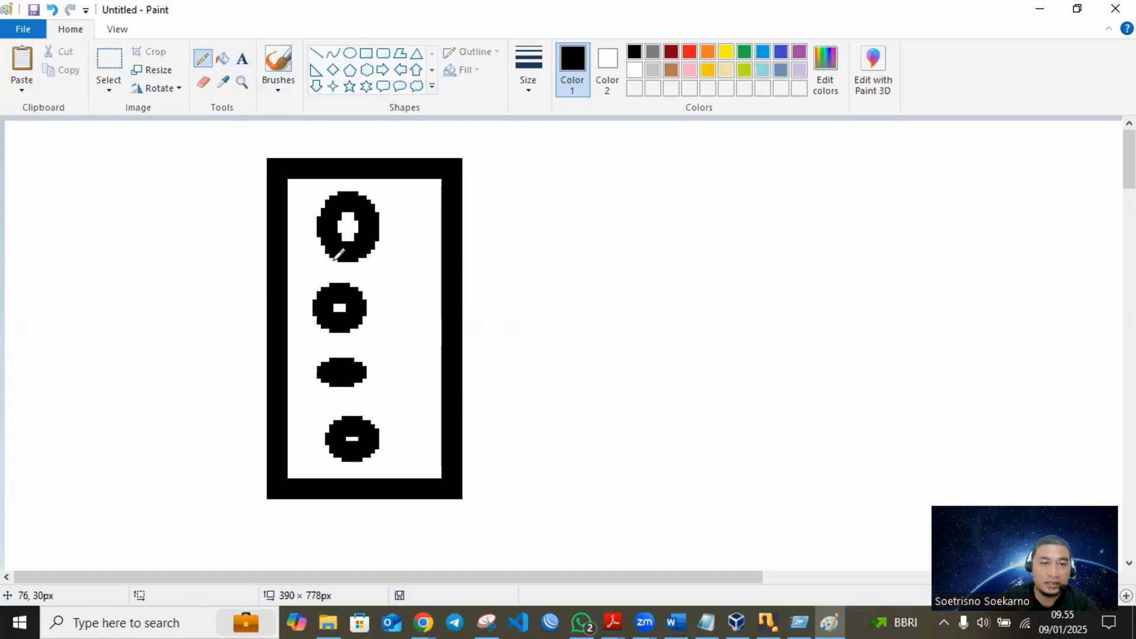
mouse_move(350, 268)
left_mouse_down()
mouse_move(279, 355)
mouse_move(379, 479)
mouse_move(436, 355)
mouse_move(380, 264)
mouse_move(346, 267)
left_mouse_up()
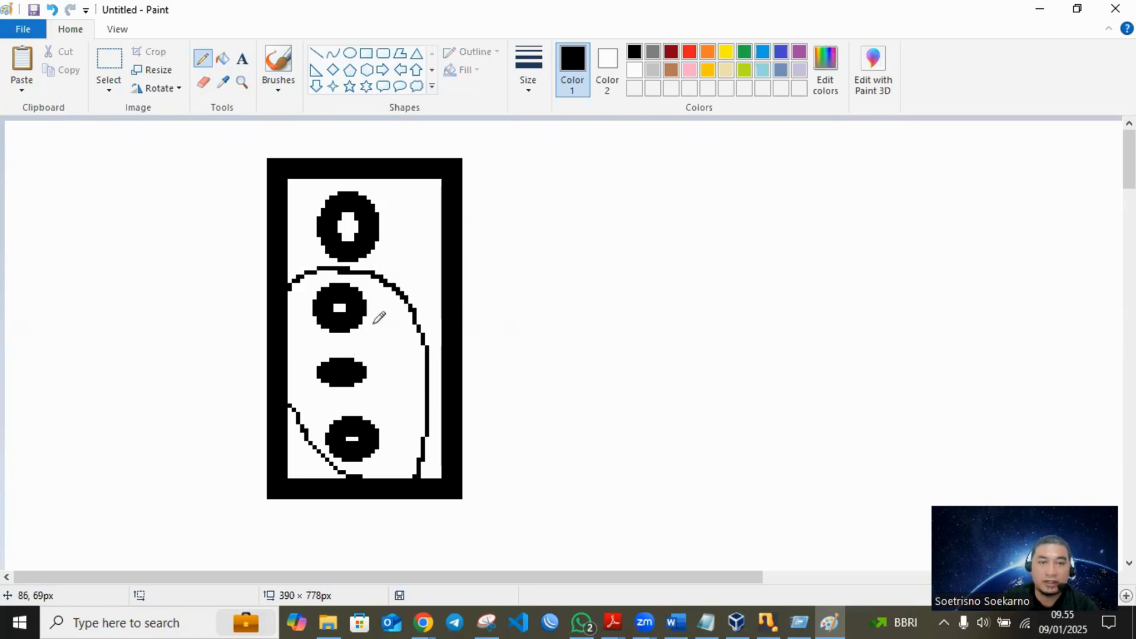
left_click(1047, 7)
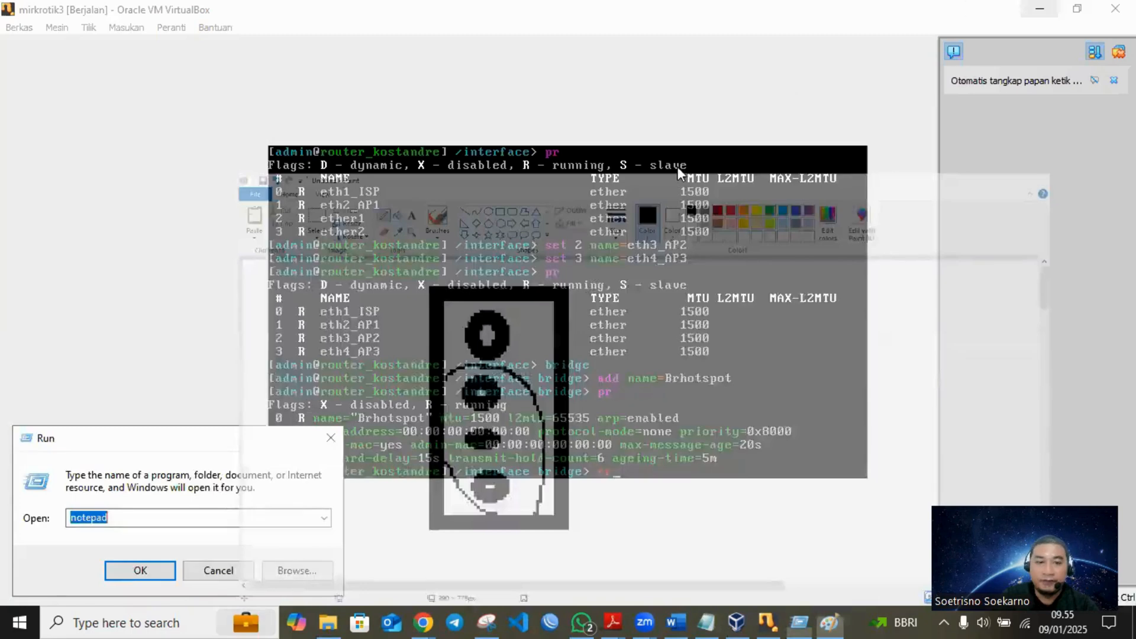
- Clear the stray characters at the router console prompt, enter the bridge port level and print the port list
left_click(576, 348)
key("BackSpace")
key("BackSpace")
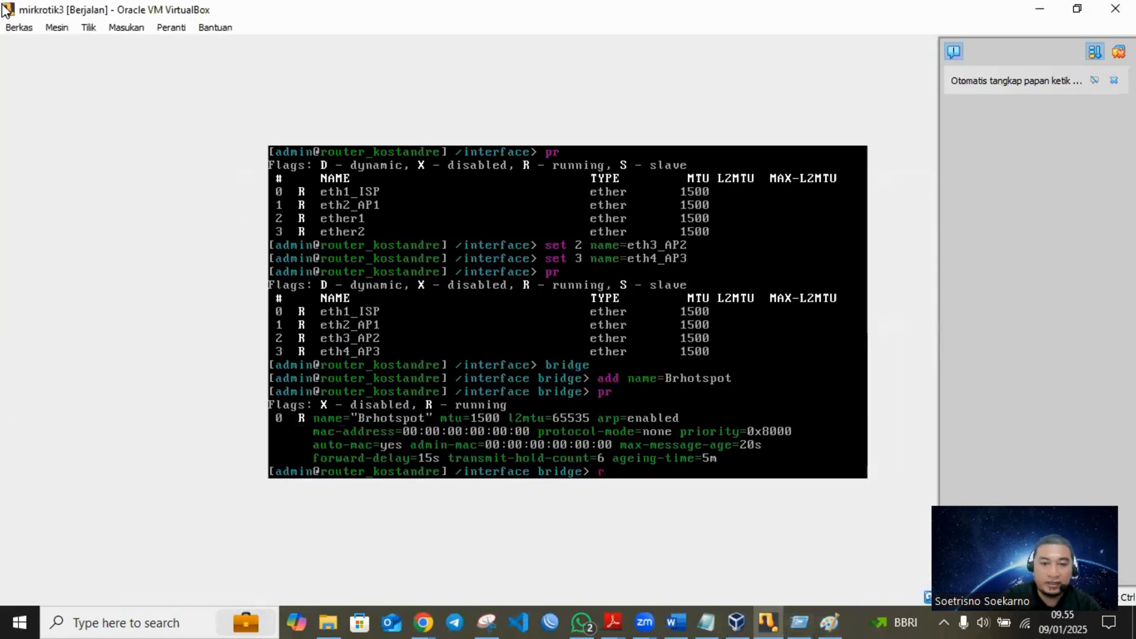
type("port")
key("Return")
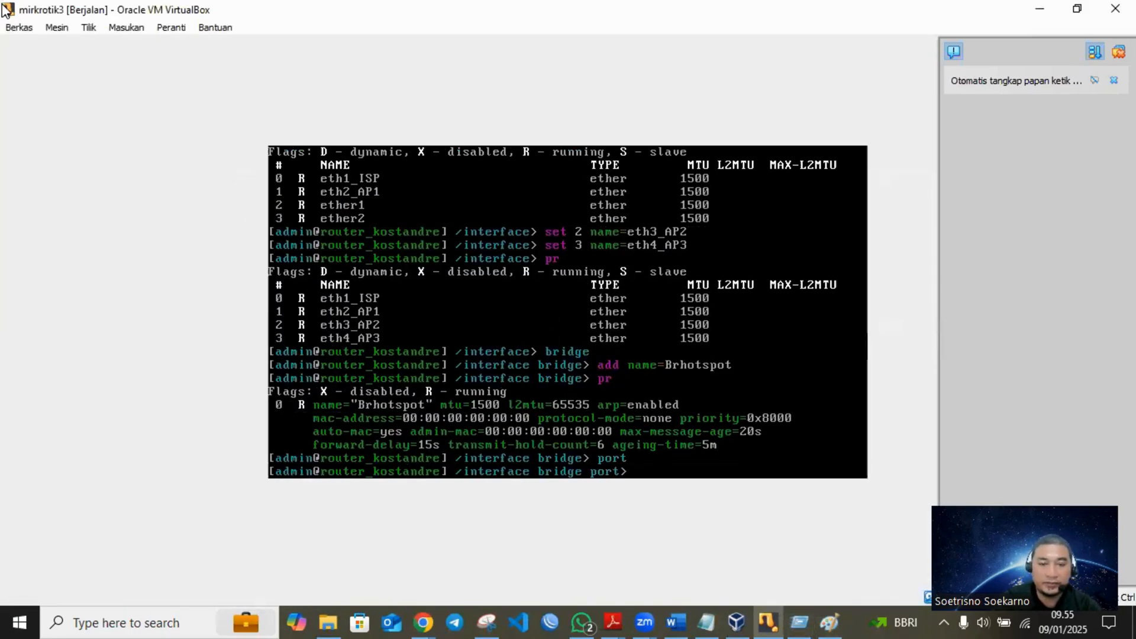
type("pr")
key("Return")
- Add interface eth2_AP1 as a port of bridge Brhotspot and print the port list again
type("add interface=")
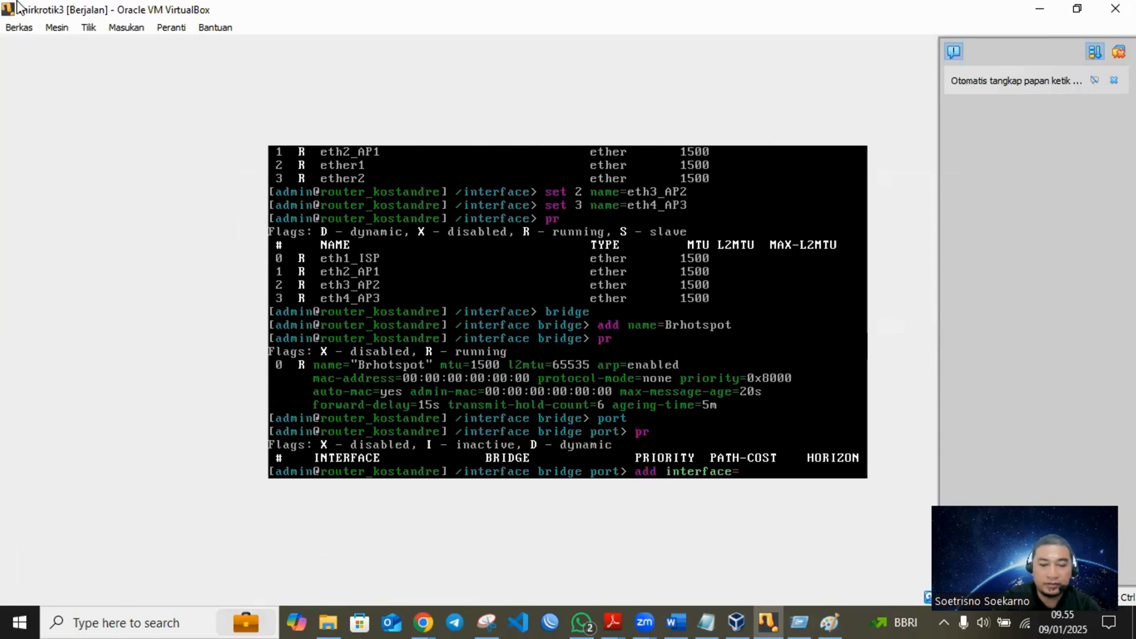
type("eth2_AP1")
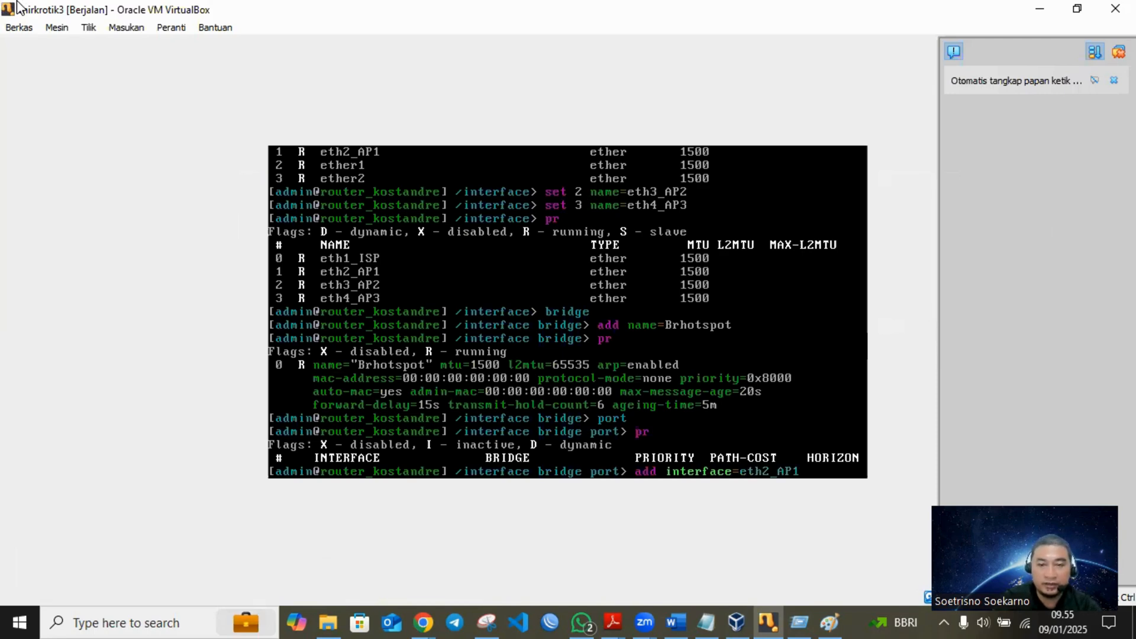
type(" bridge=b")
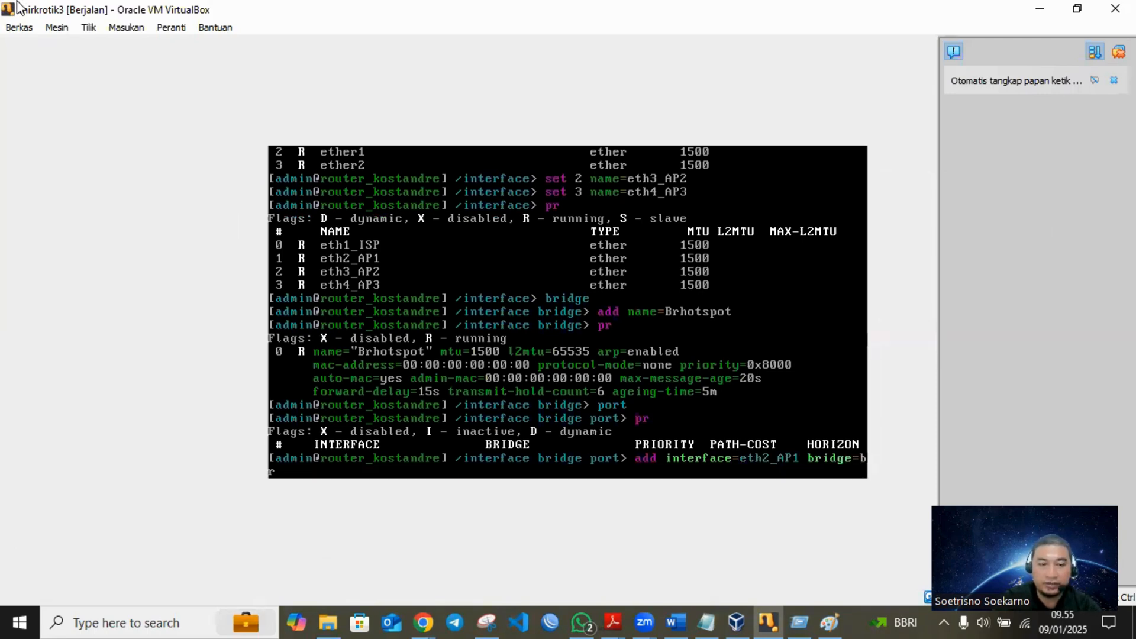
key("BackSpace")
type("B")
key("Tab")
key("Return")
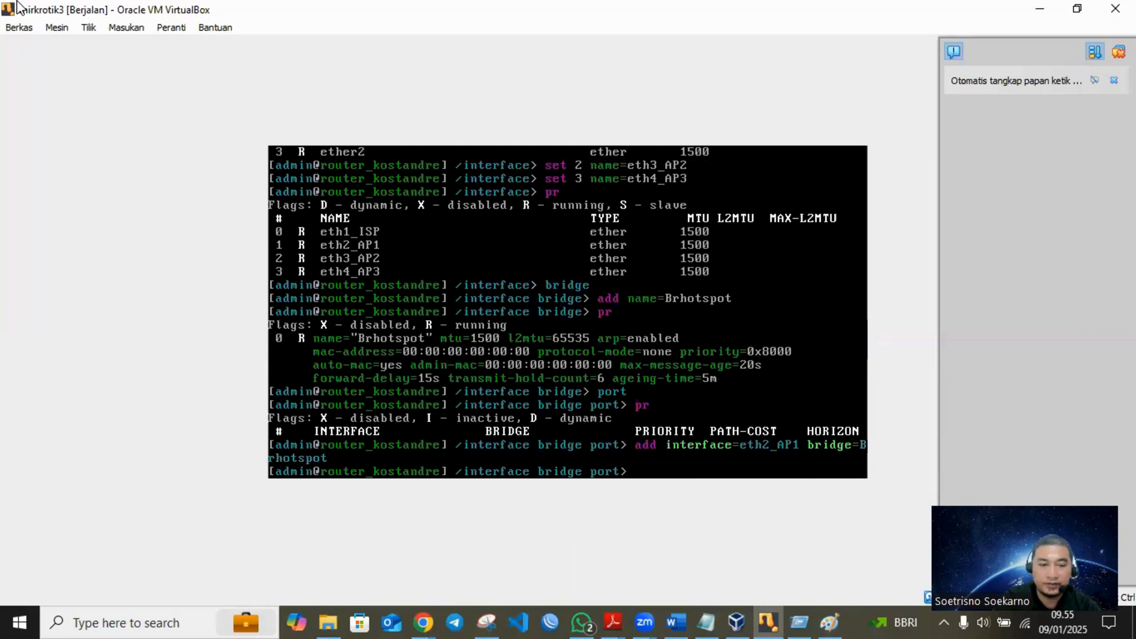
type("pr")
key("Return")
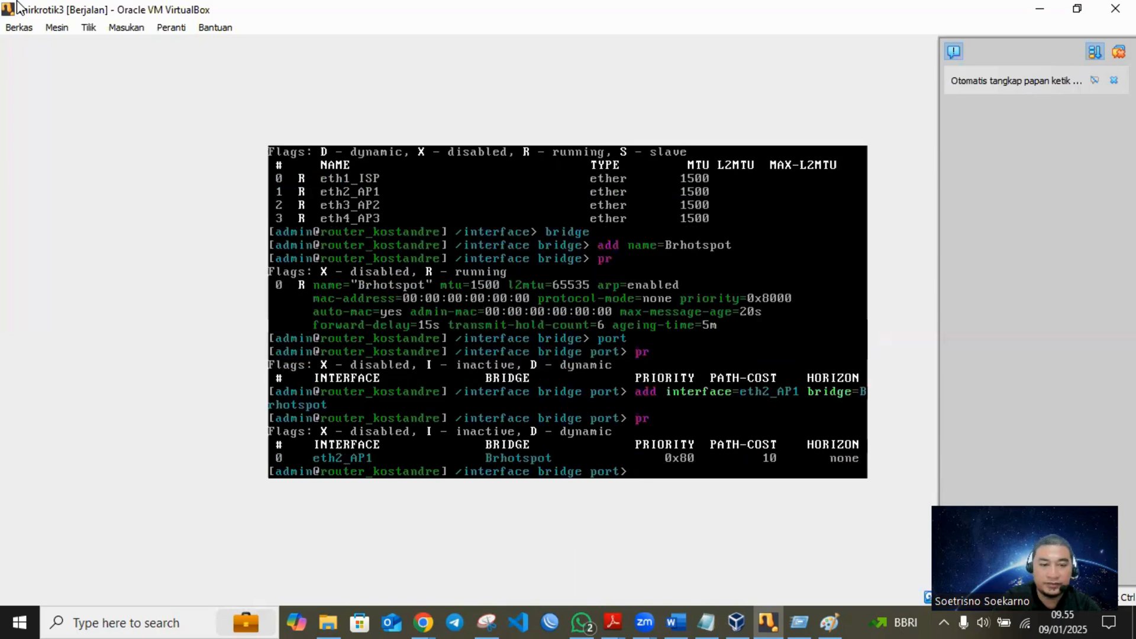
- Add interface eth3_AP2 as a port of bridge Brhotspot and try to print the port list
type("add in")
key("Tab")
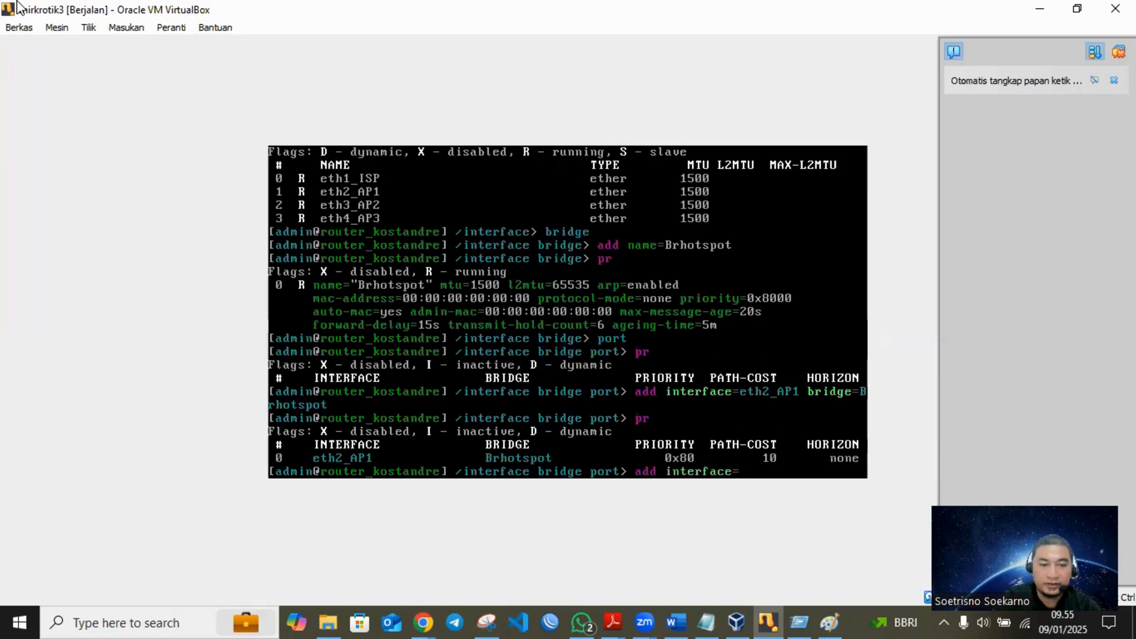
type("eth3")
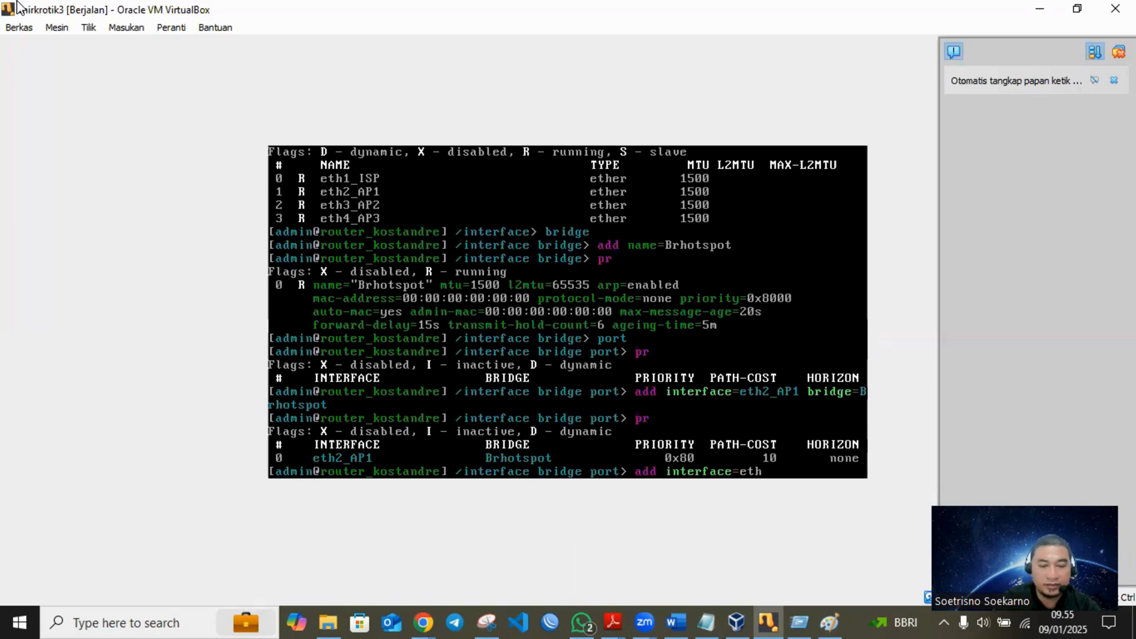
key("Tab")
type("br")
key("Tab")
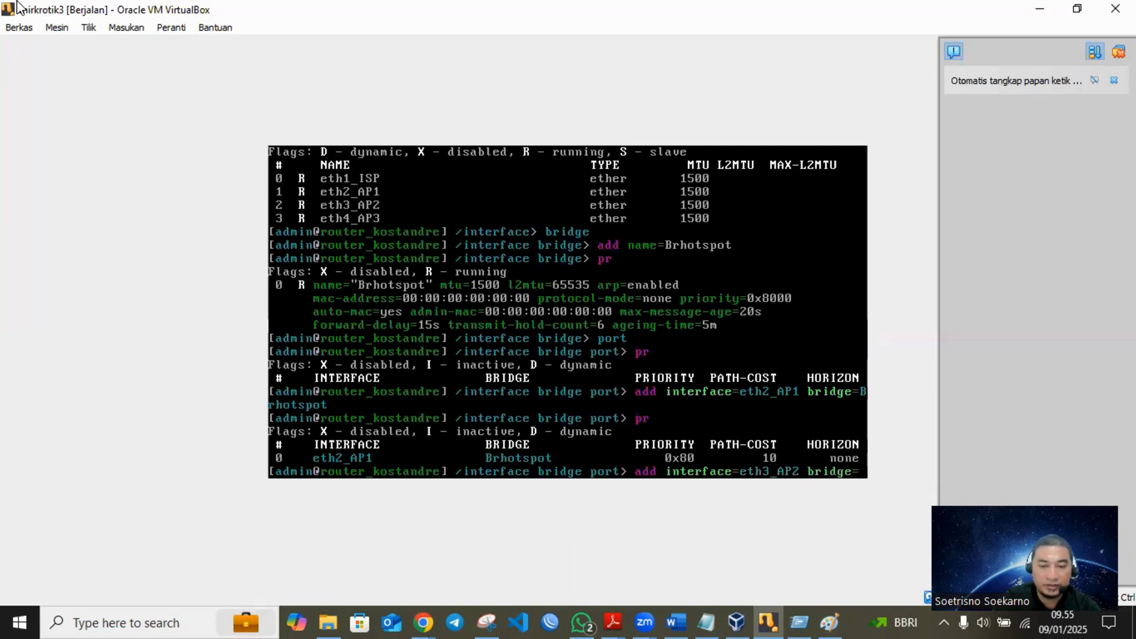
type("B")
key("Tab")
key("Return")
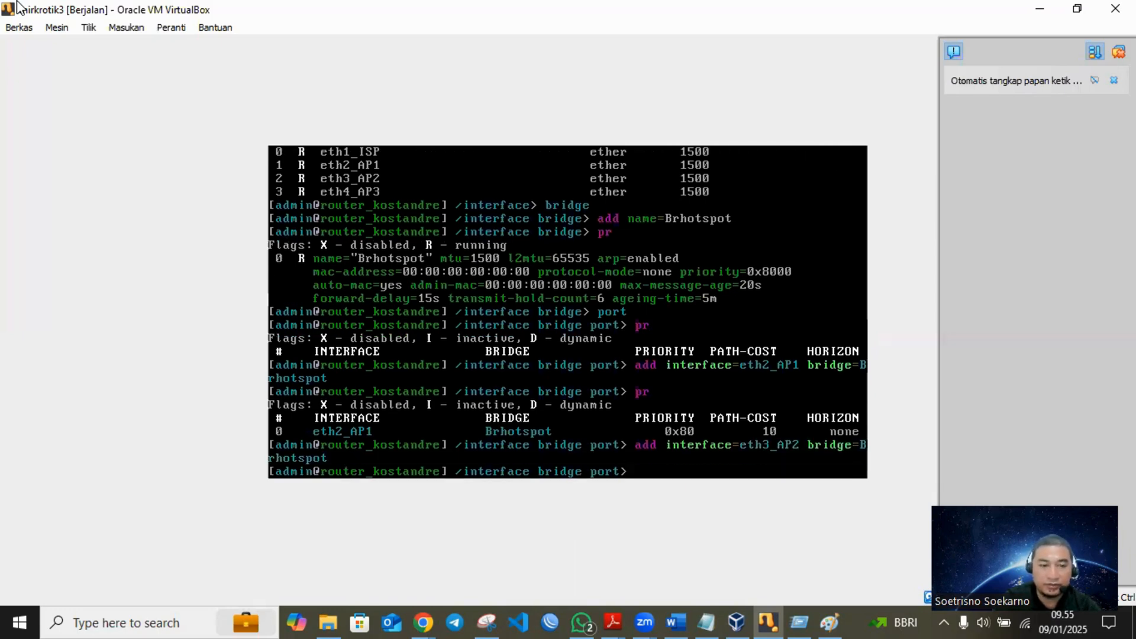
type("PR")
key("Return")
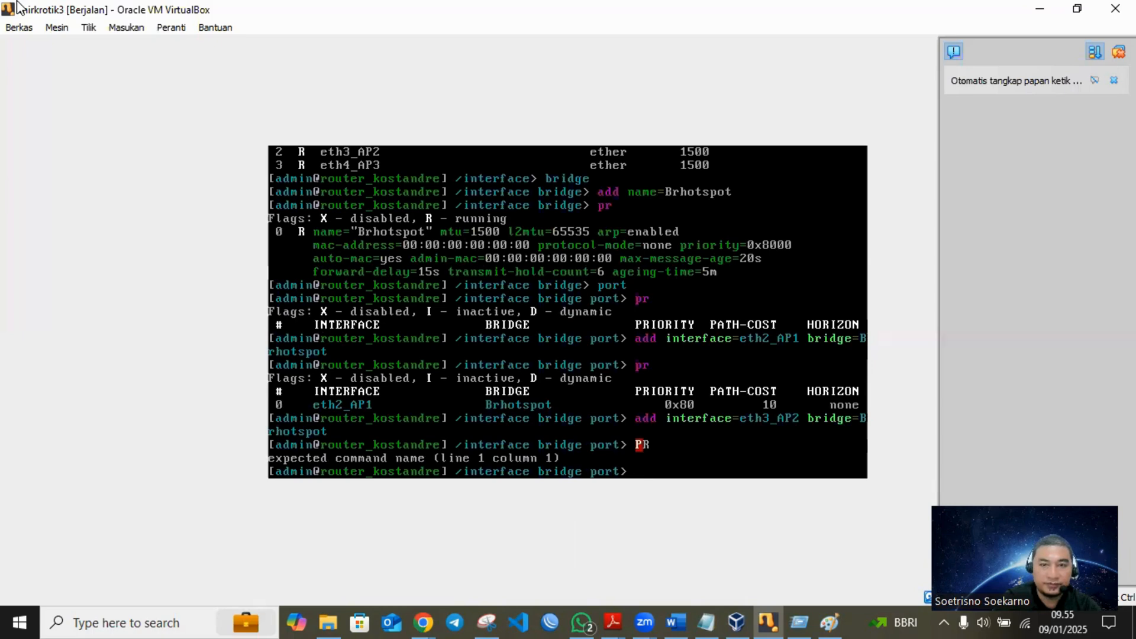
- Add interface eth4_AP3 as a port of bridge Brhotspot
type("add interface=eth")
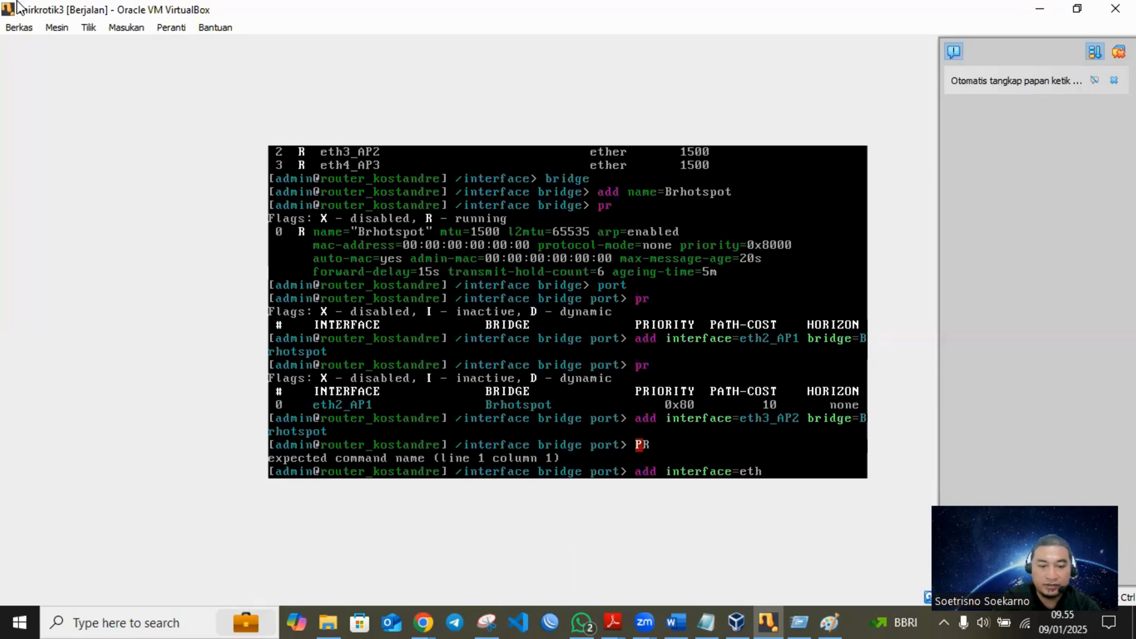
type("4_AP3 bridge=")
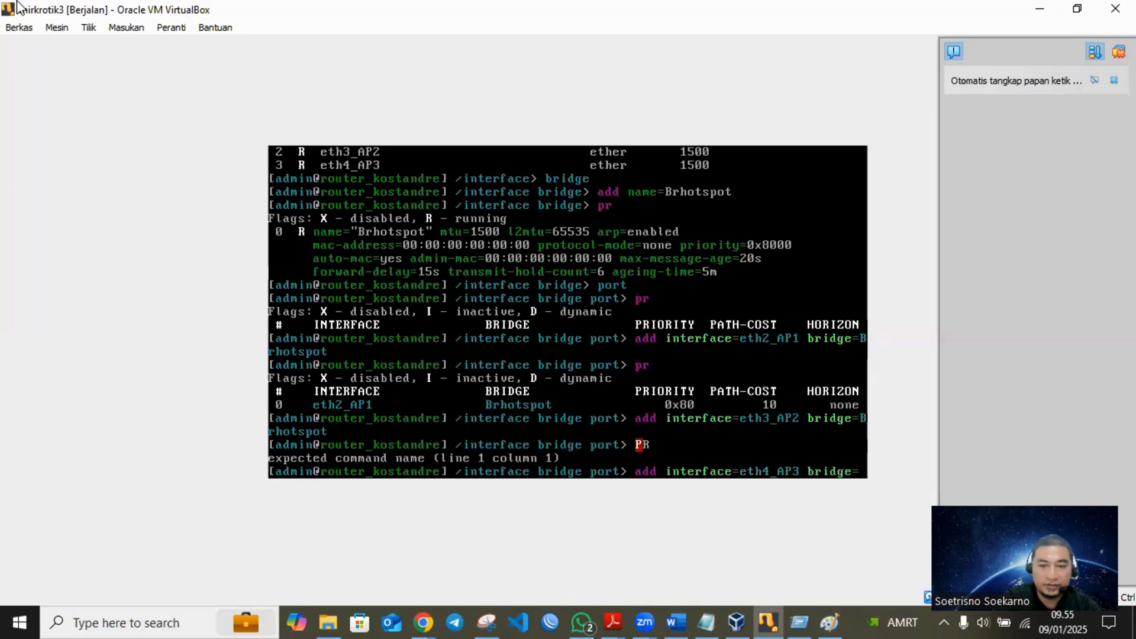
type("Brhotspot")
key("Return")
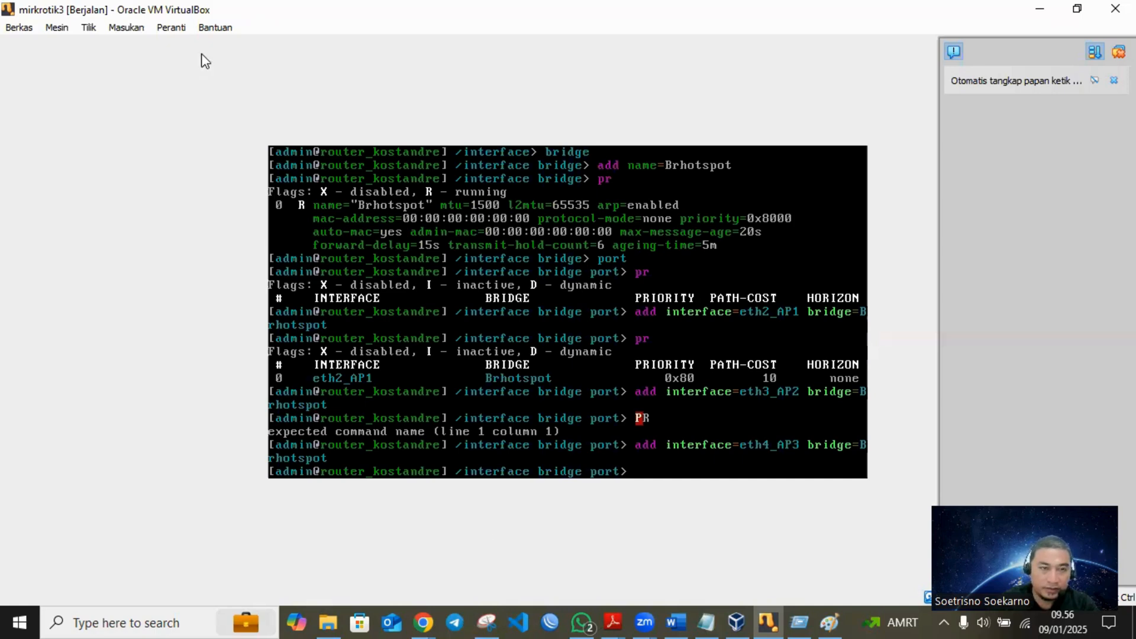
- Snip the console area showing the bridge commands and paste it under "c. Konfigurasi Bridge:" in the Word journal
left_click_drag(258, 126, 885, 513)
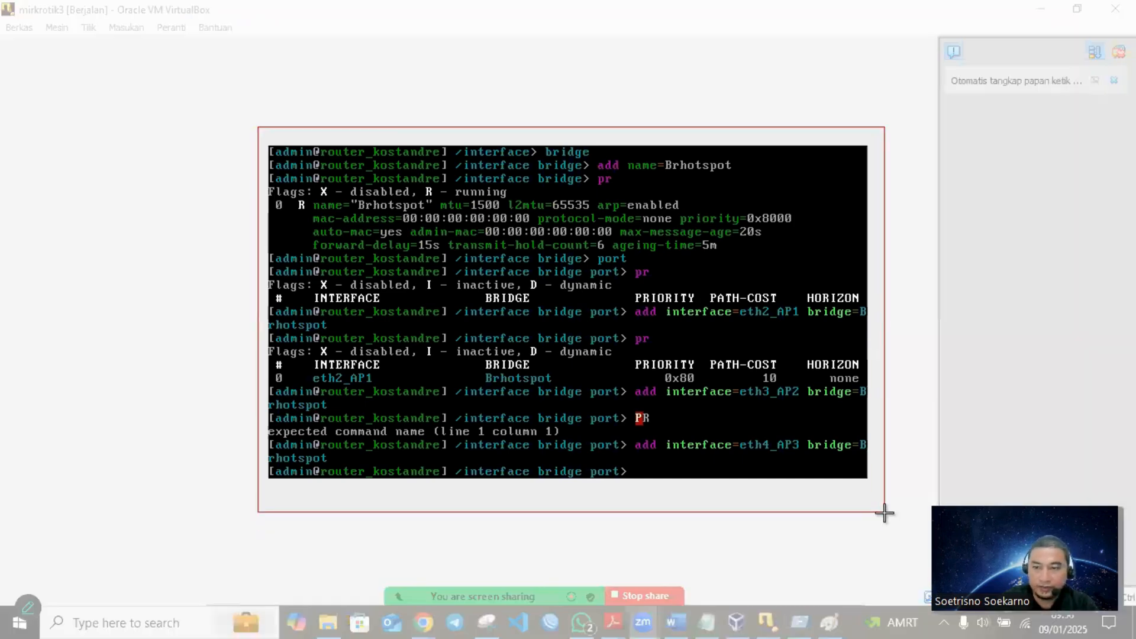
right_click(646, 393)
left_click(698, 424)
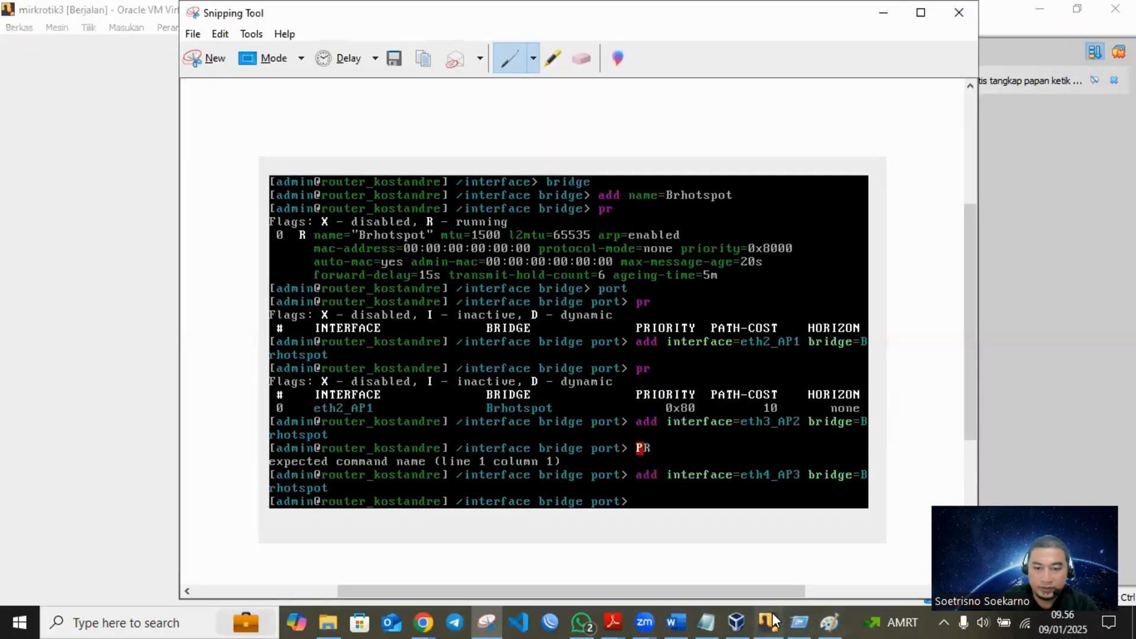
left_click(675, 622)
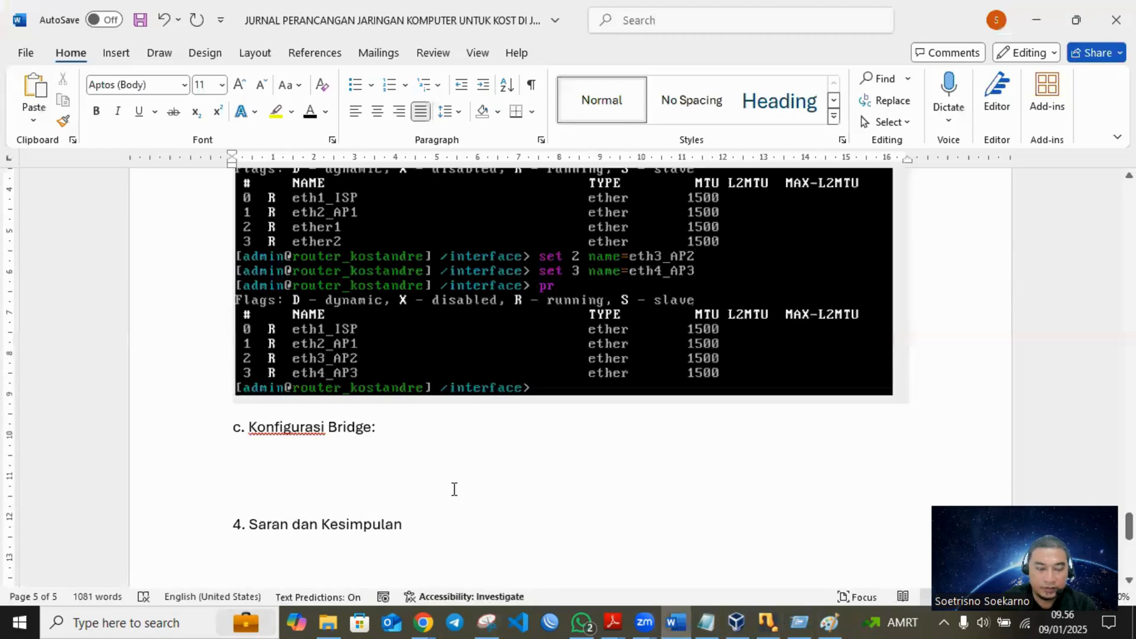
key("ctrl+v")
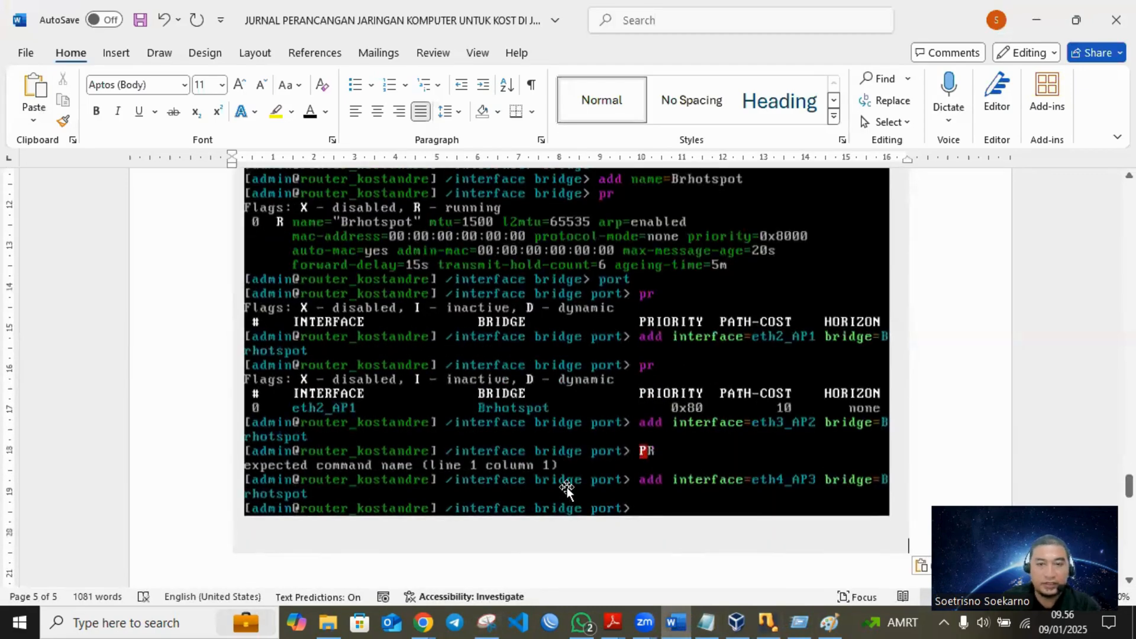
- Add the heading "d. Konfigurasi IP Address, Ip Router, dan IP DNS" below the pasted console screenshot and save the document
key("Return")
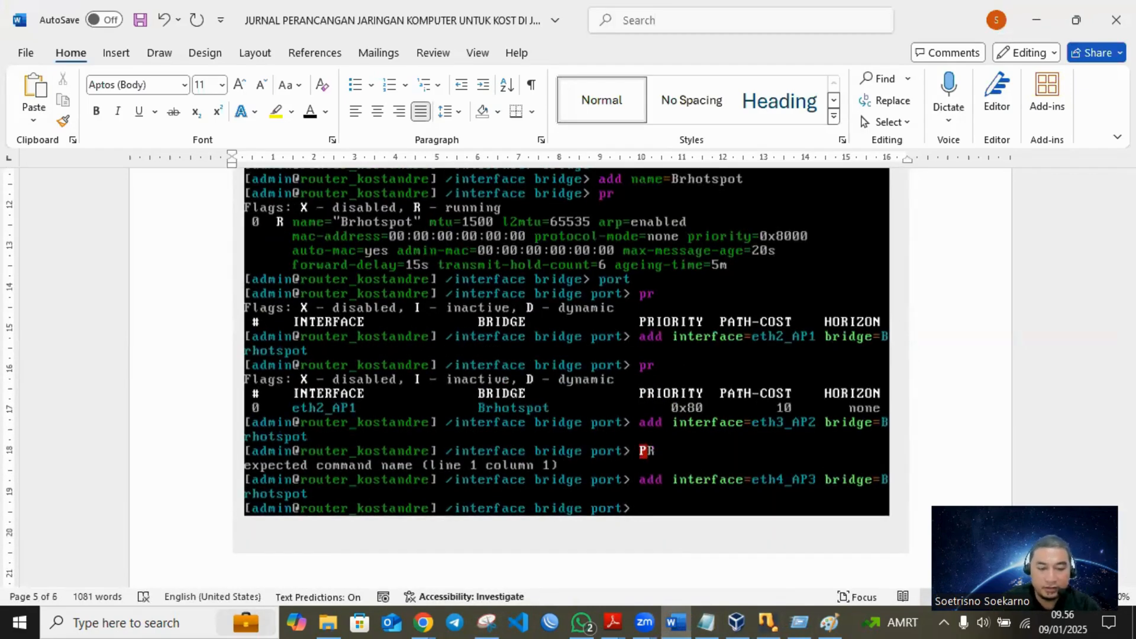
type("d. ")
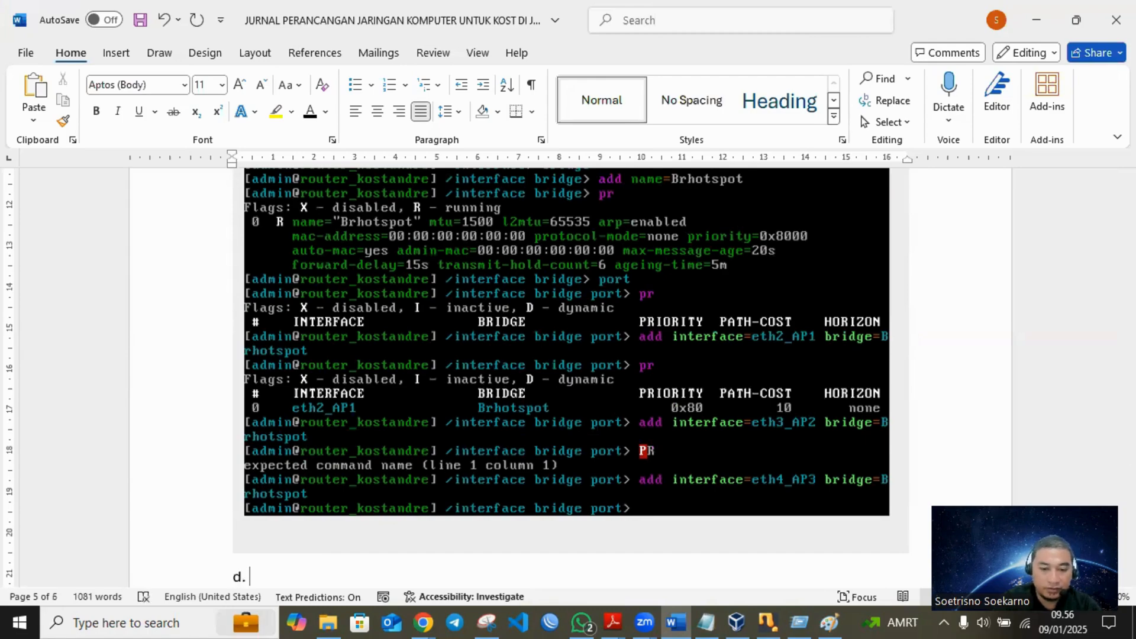
type("Konfiguras")
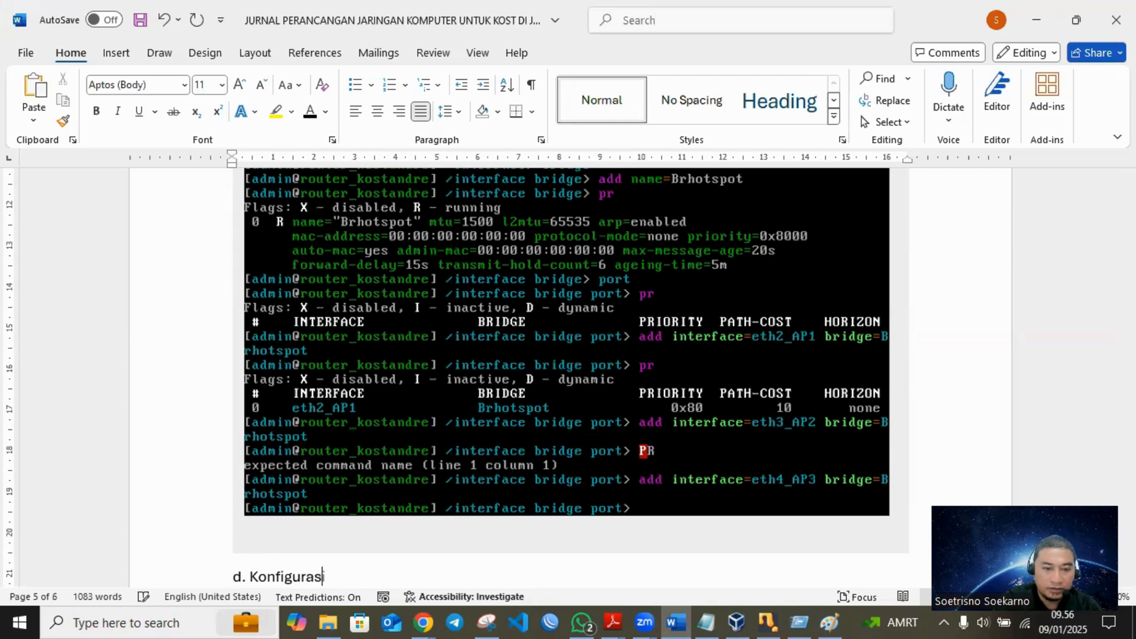
type("i IP")
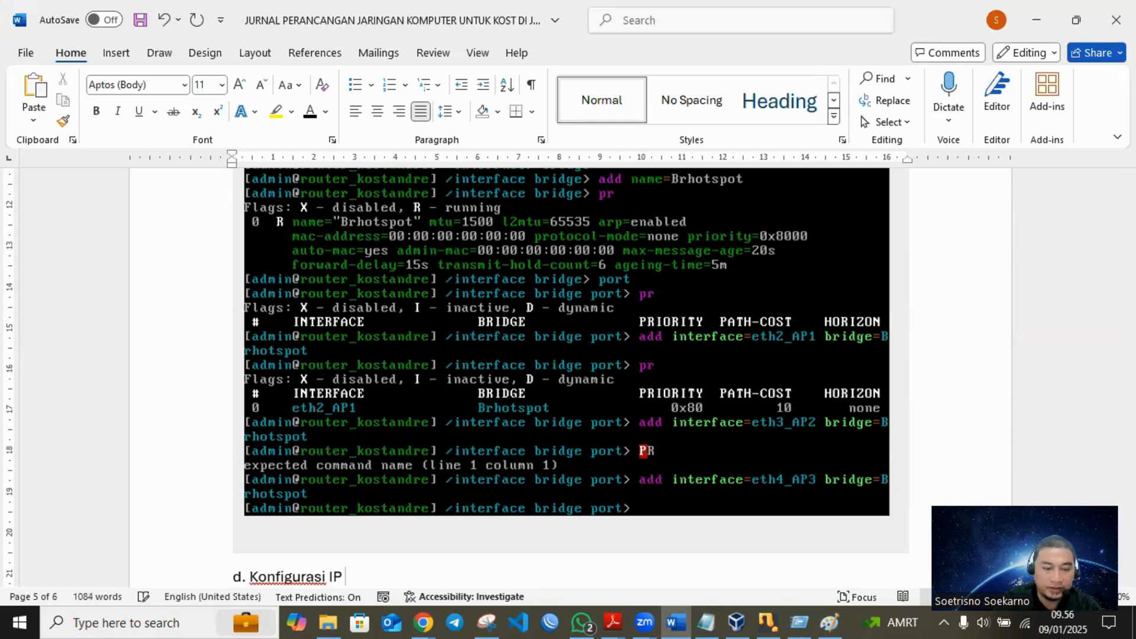
type(" Adres")
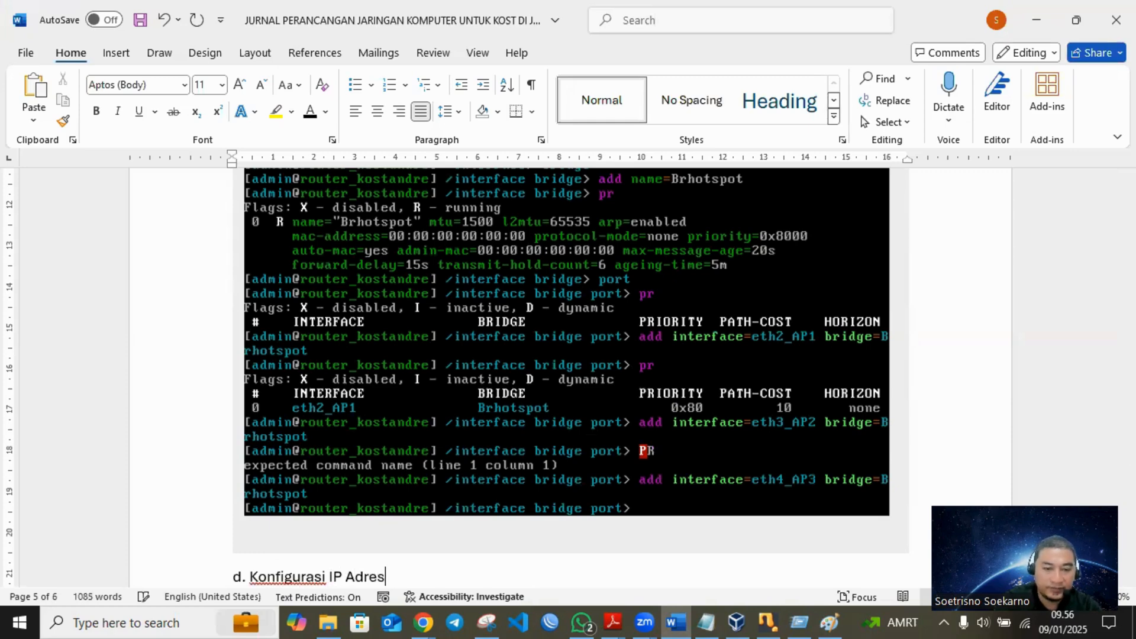
key("BackSpace")
key("BackSpace")
key("BackSpace")
type("dress, Ip Ro")
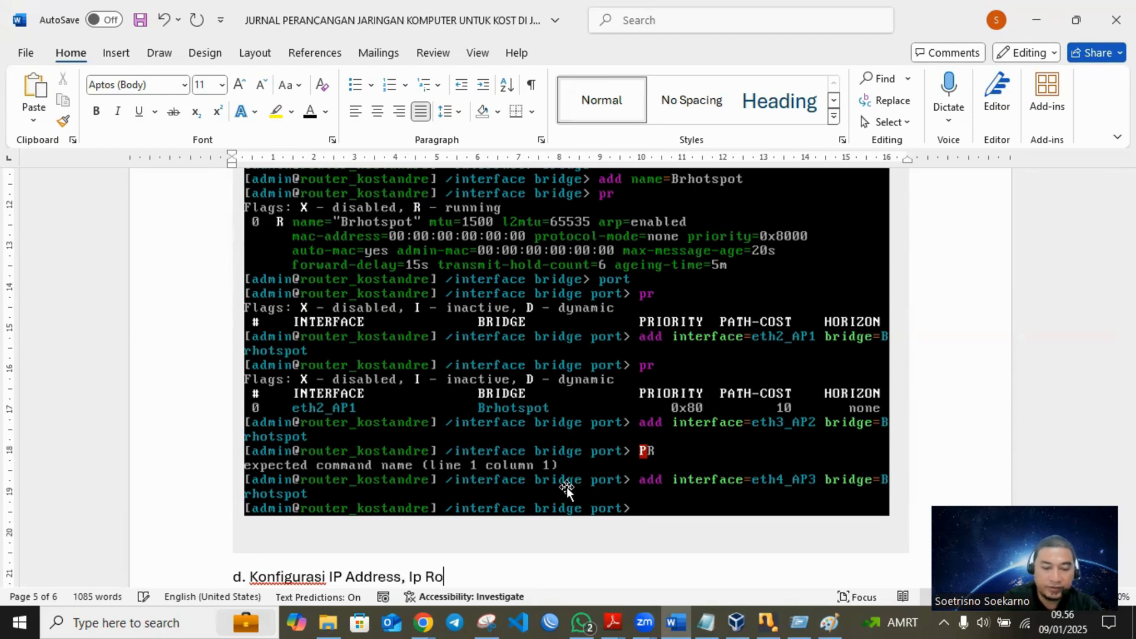
type("uter")
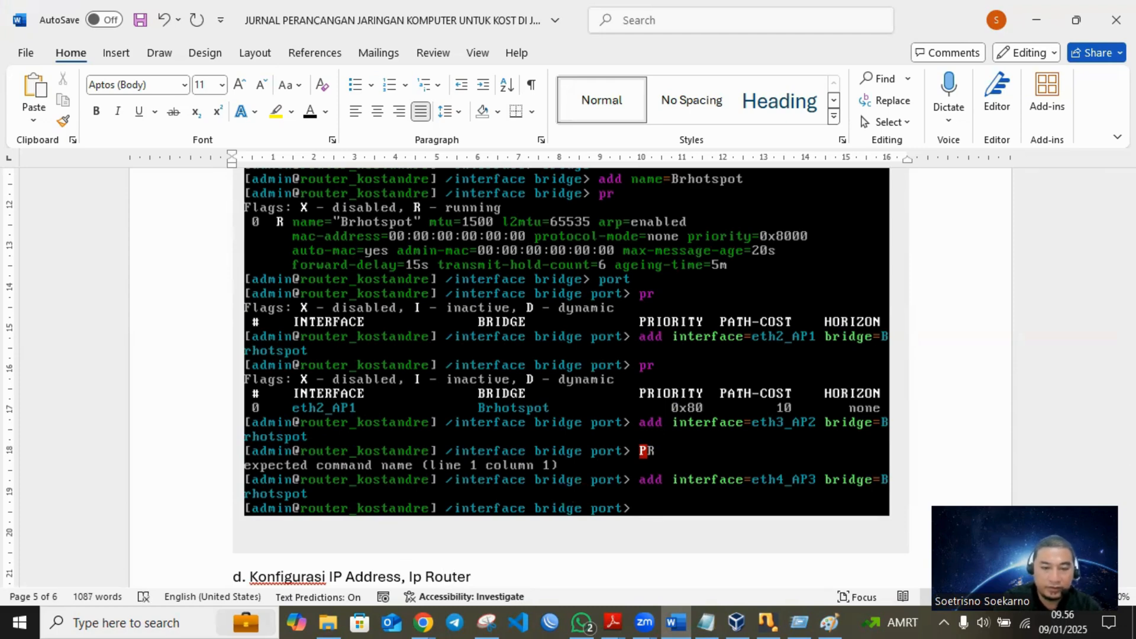
type(", dan I")
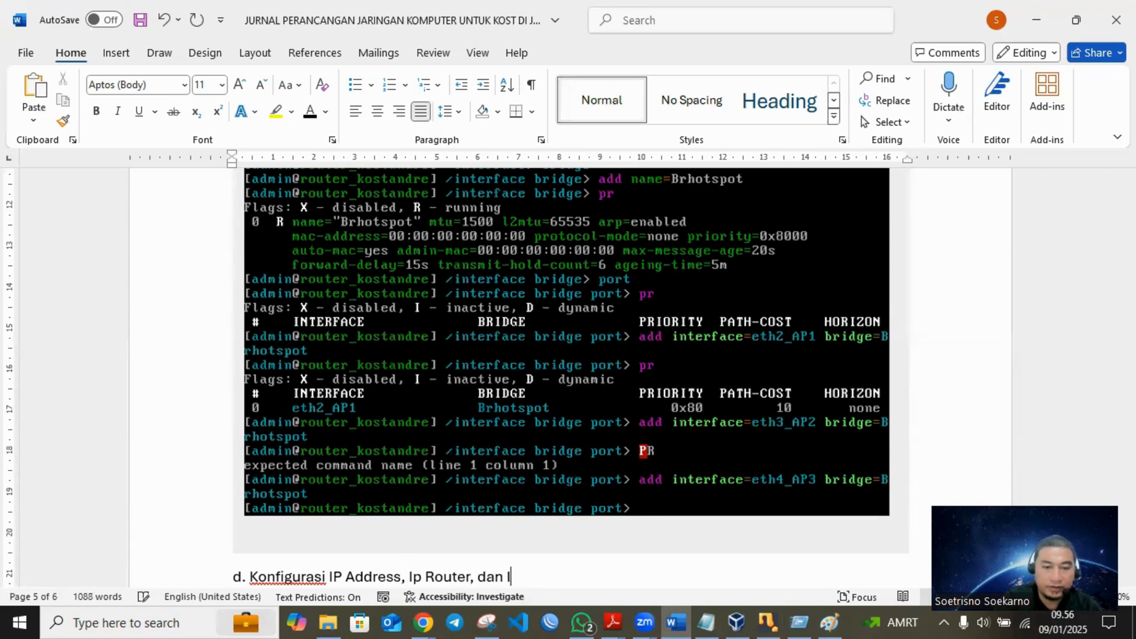
type("P Dns")
key("BackSpace")
key("BackSpace")
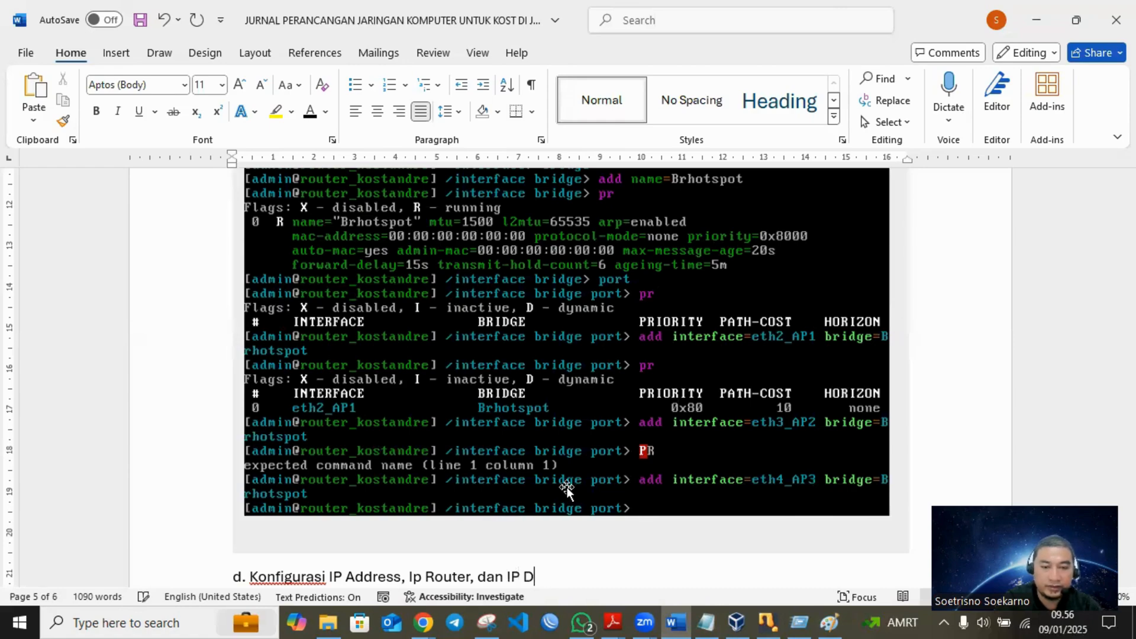
type("NS")
key("ctrl+s")
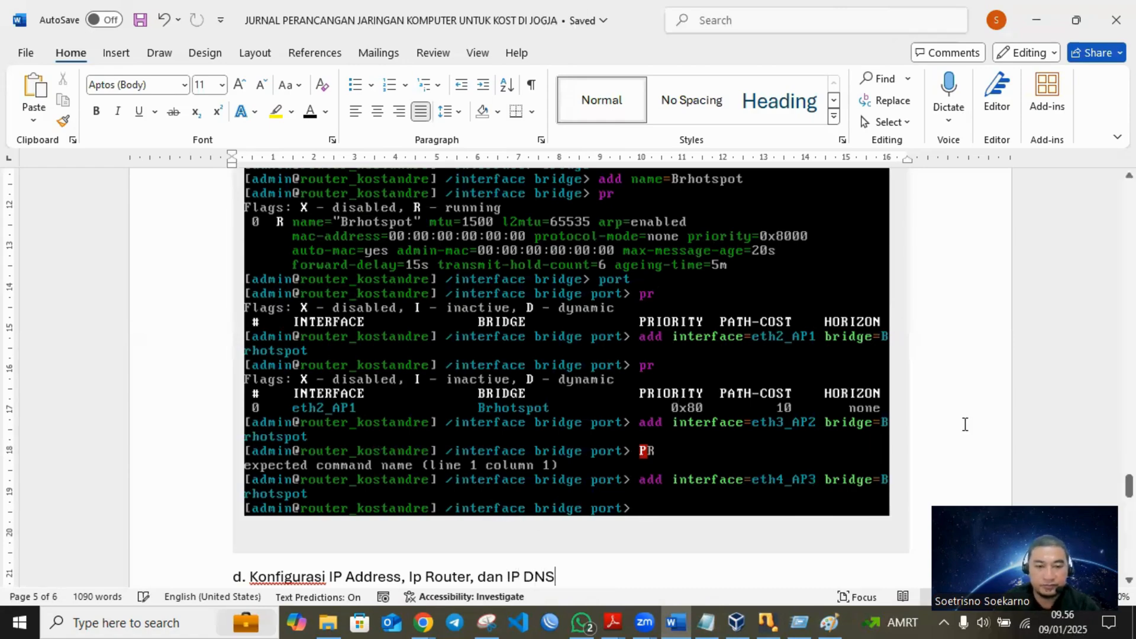
scroll(970, 426, "down", 3)
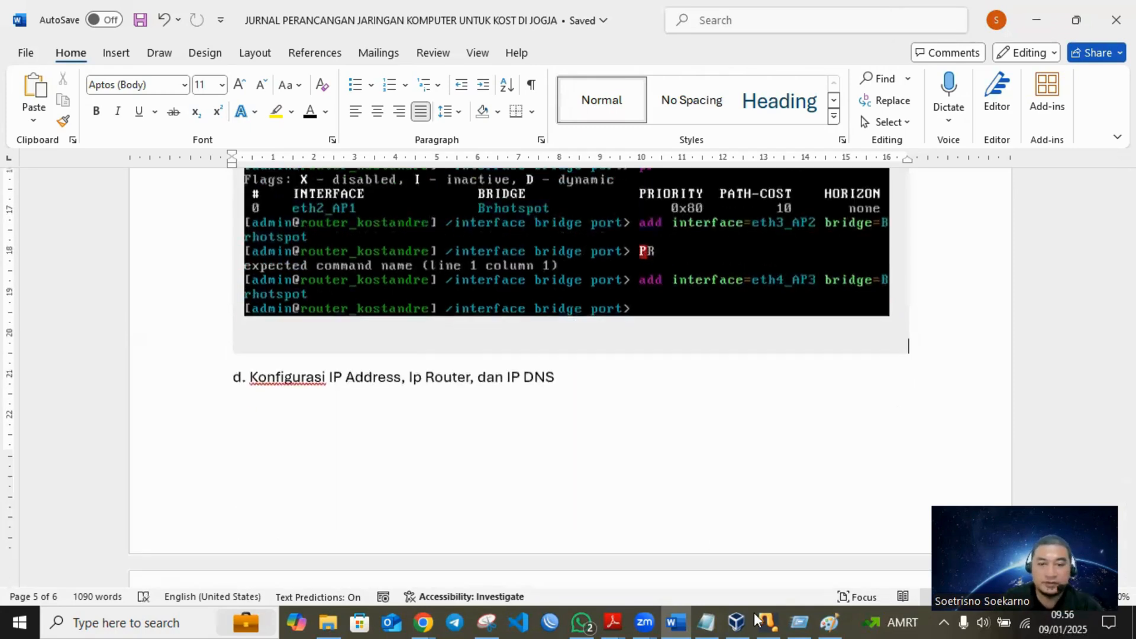
- Switch to the router's VirtualBox console and return from the bridge port level to the root prompt
left_click(765, 619)
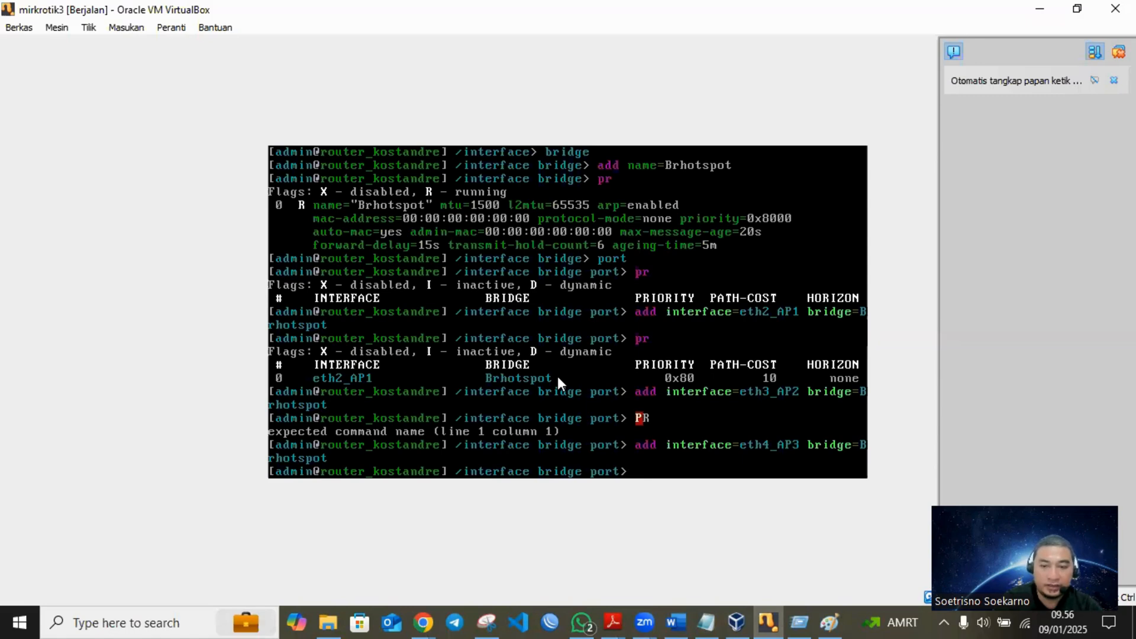
left_click(557, 381)
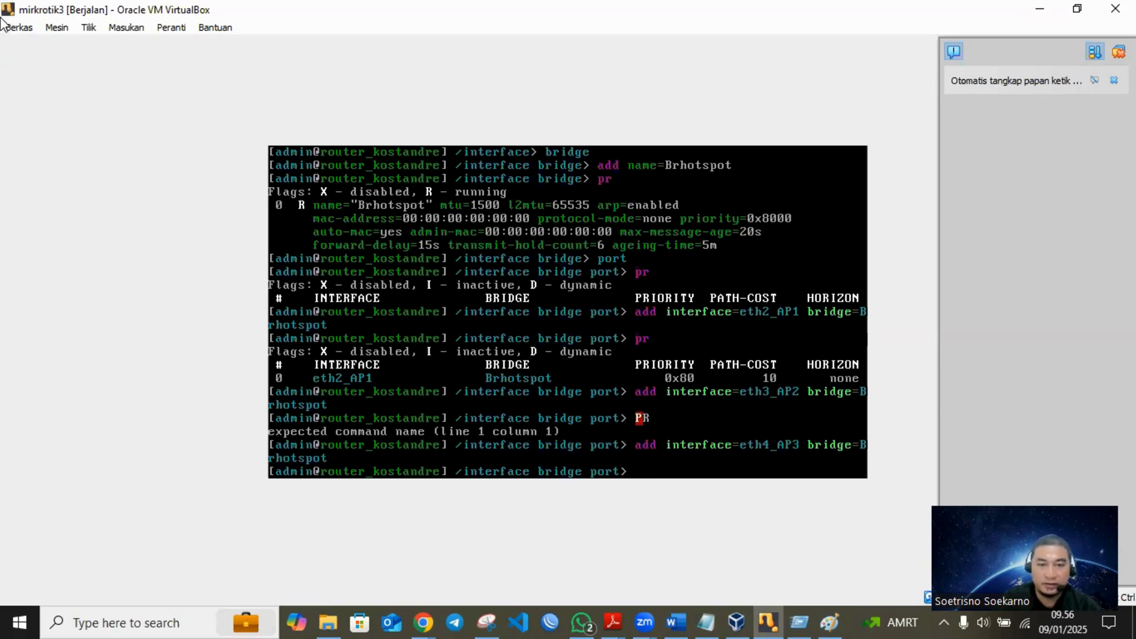
type("/")
key("Return")
type("/")
key("Return")
type("/")
key("Return")
type("//")
key("Return")
key("Return")
key("Return")
key("Return")
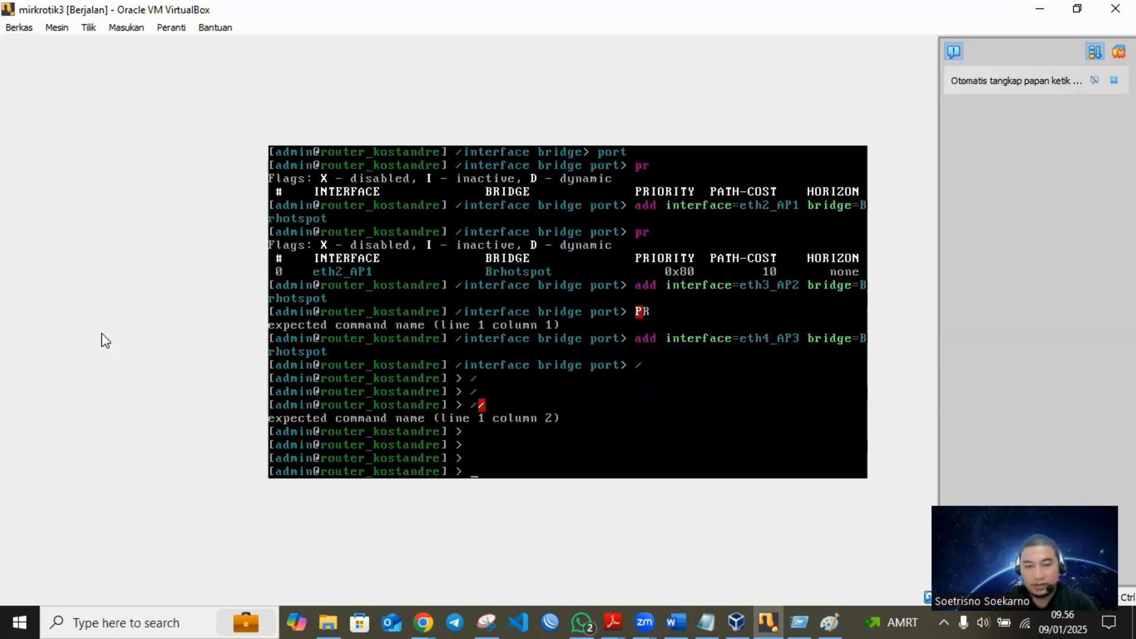
left_click(509, 444)
key("Return")
key("Return")
key("Return")
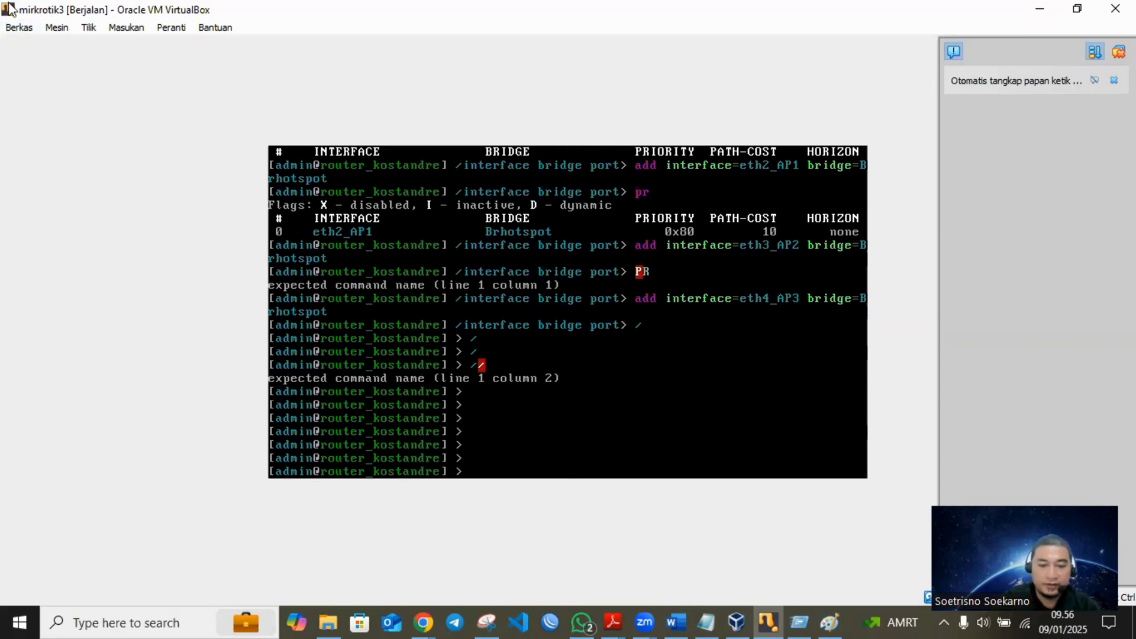
- Enter the ip address level in the router console and print the address list
type("ip address")
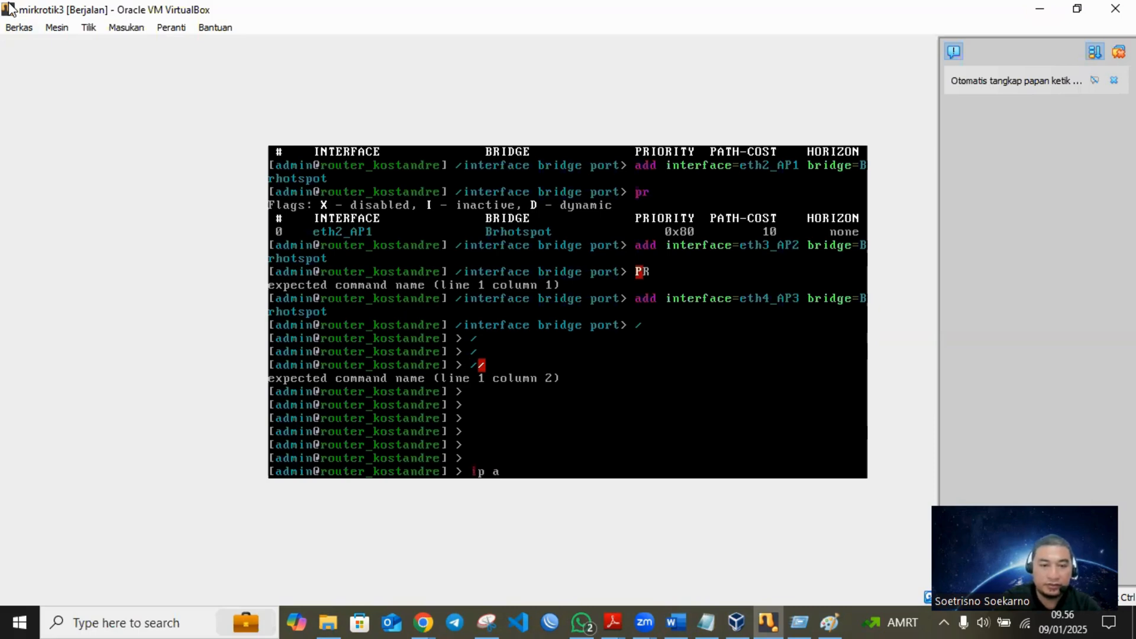
key("Return")
type("p")
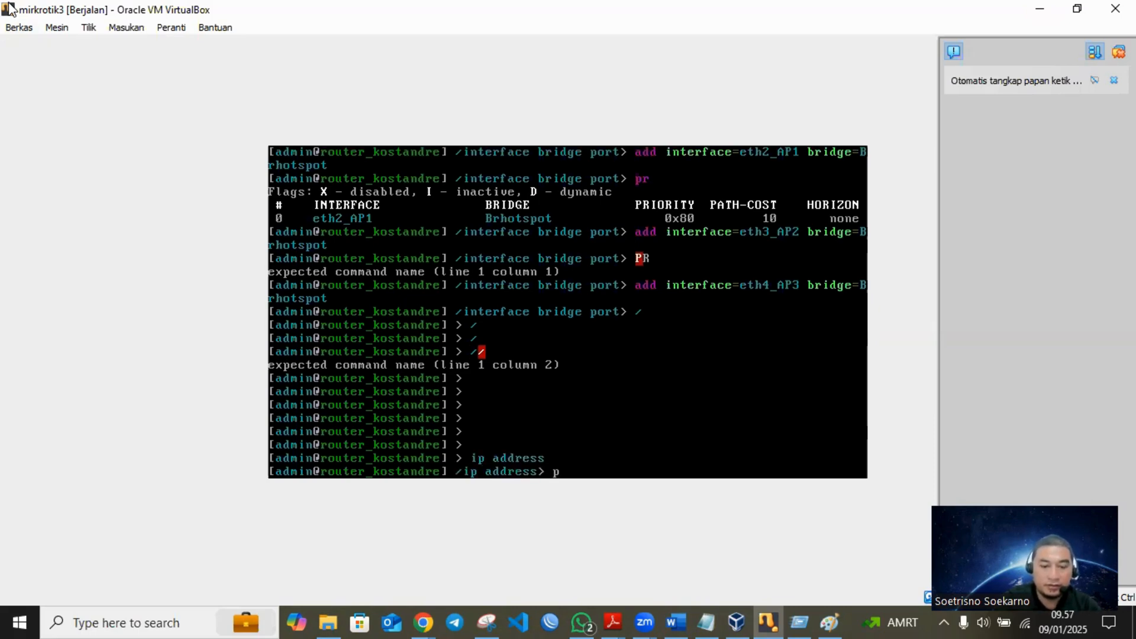
type("r")
key("Return")
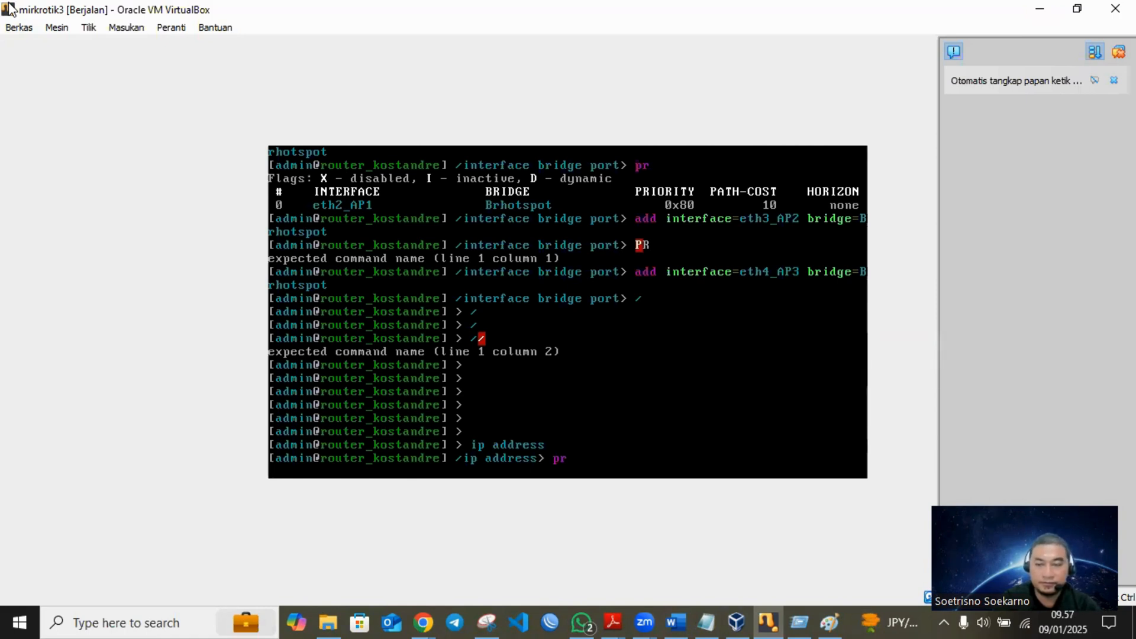
type("r")
key("Return")
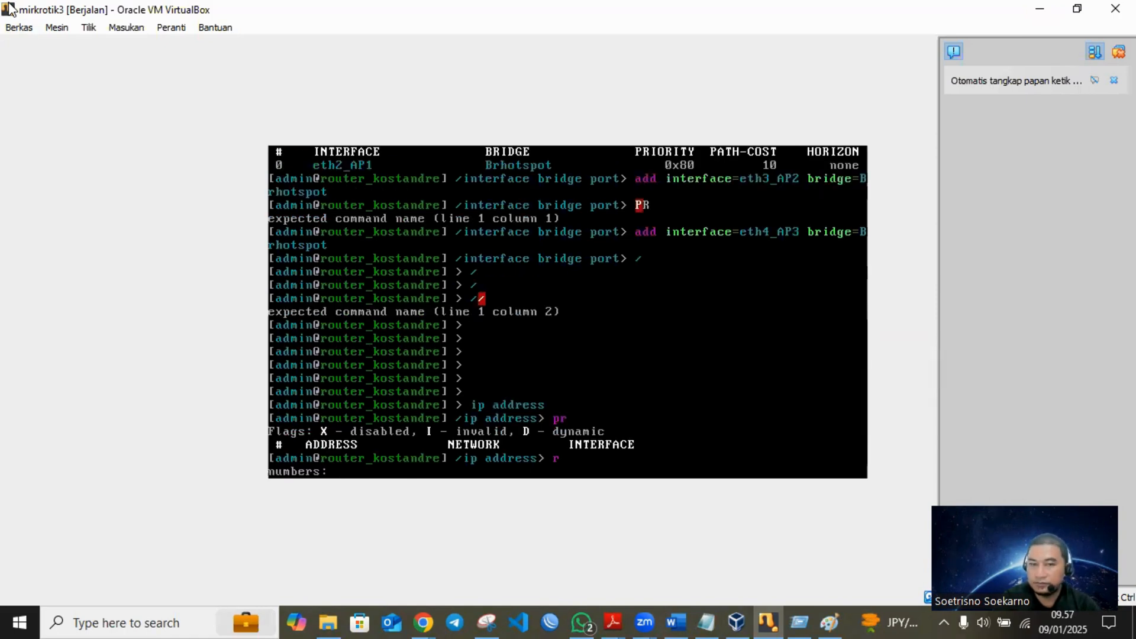
key("Return")
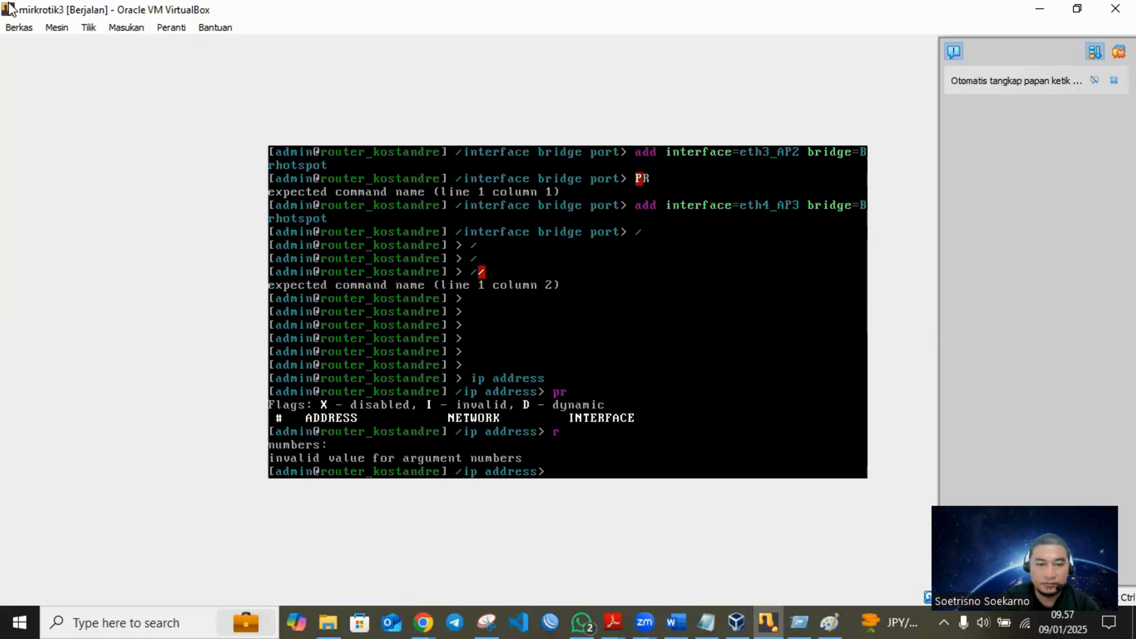
key("Return")
- Add the IP address 192.168.9.2/30 to interface eth1_ISP at the router's ip address level
type("add")
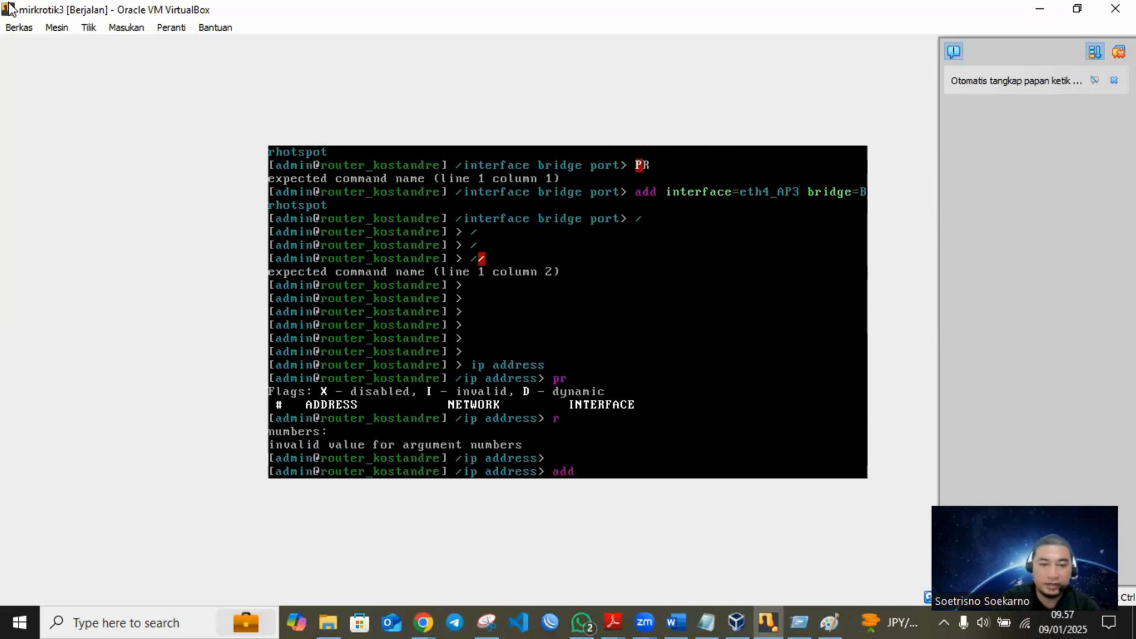
type(" address=192.")
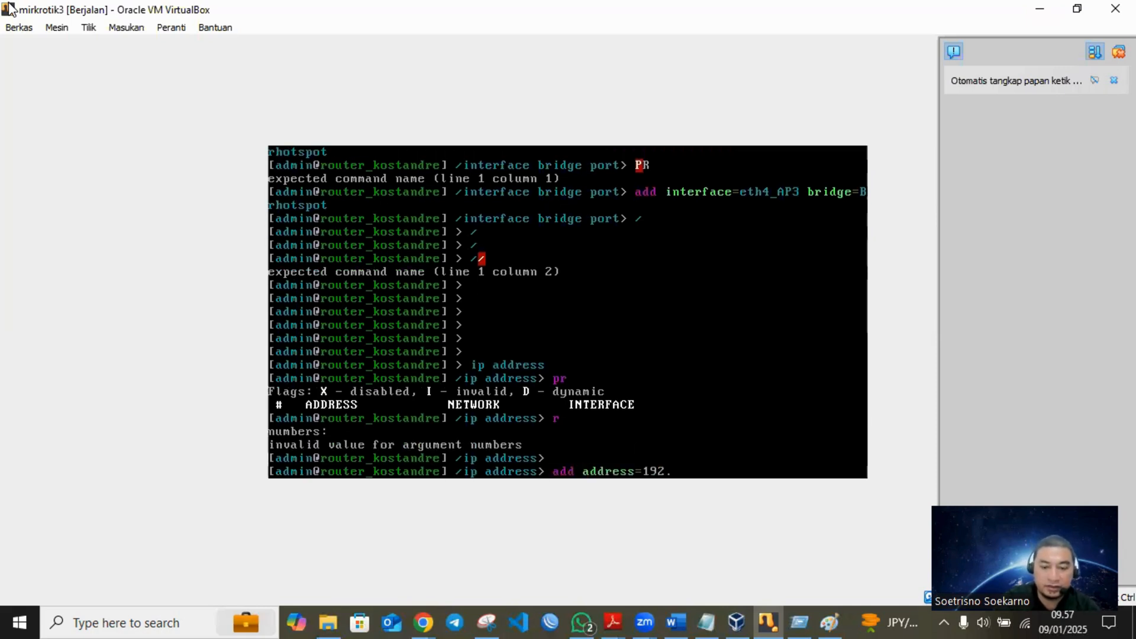
type("168.9.")
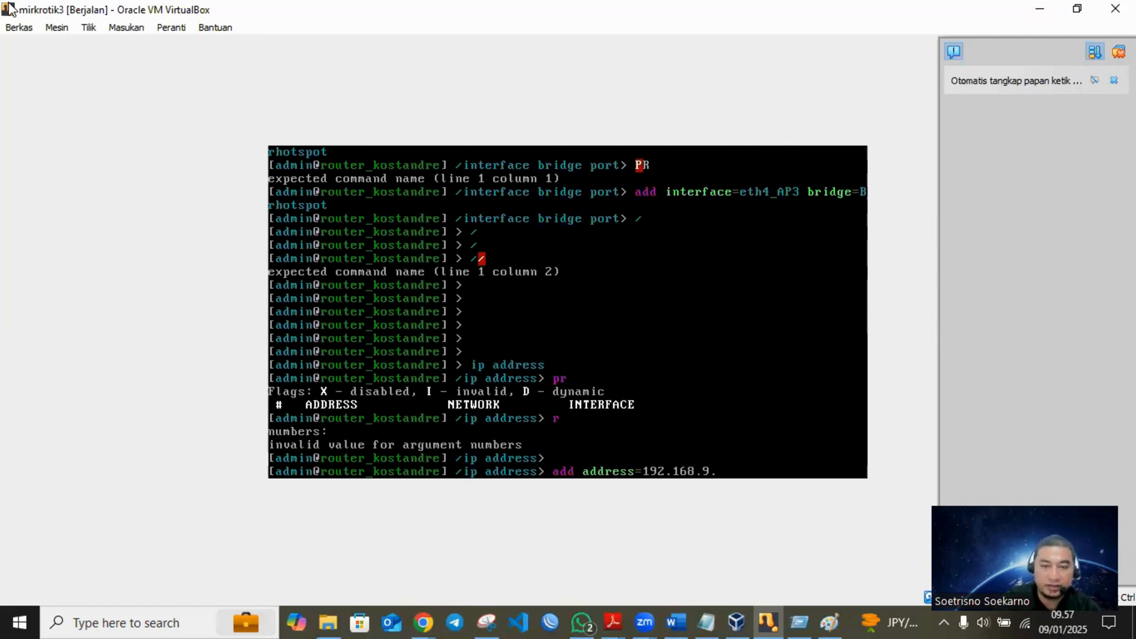
type("2/")
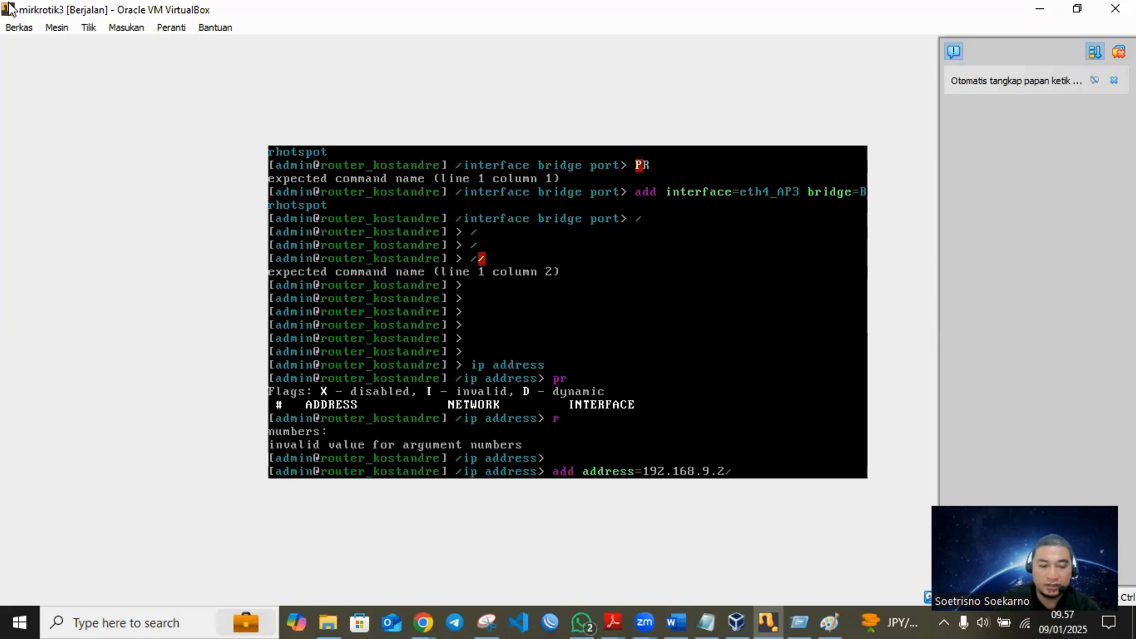
type("30")
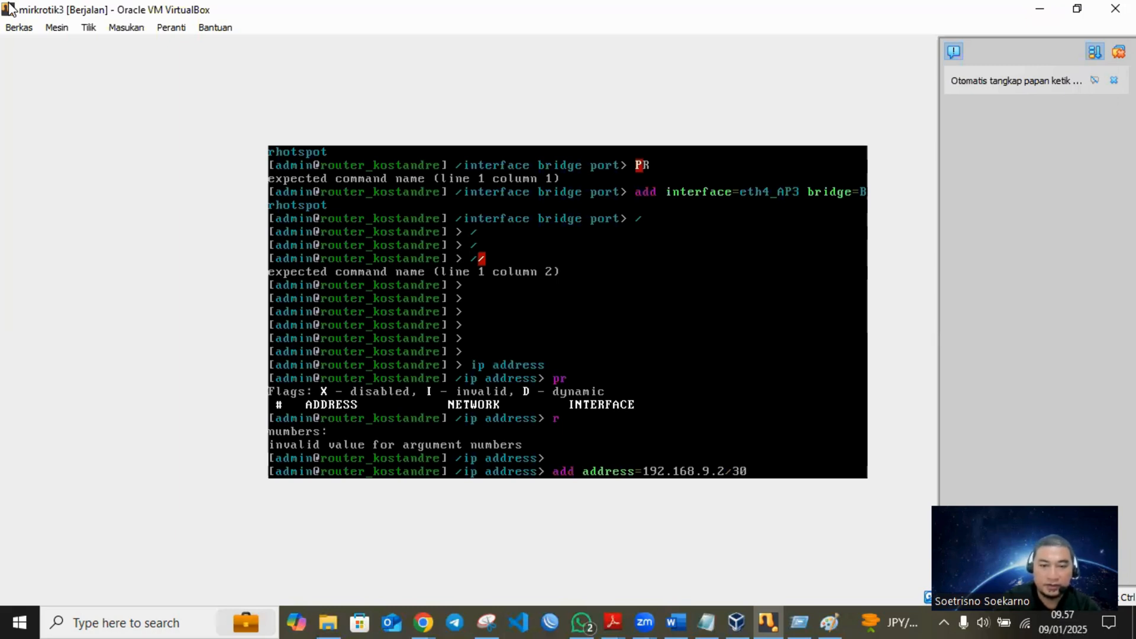
type(" interface=eth")
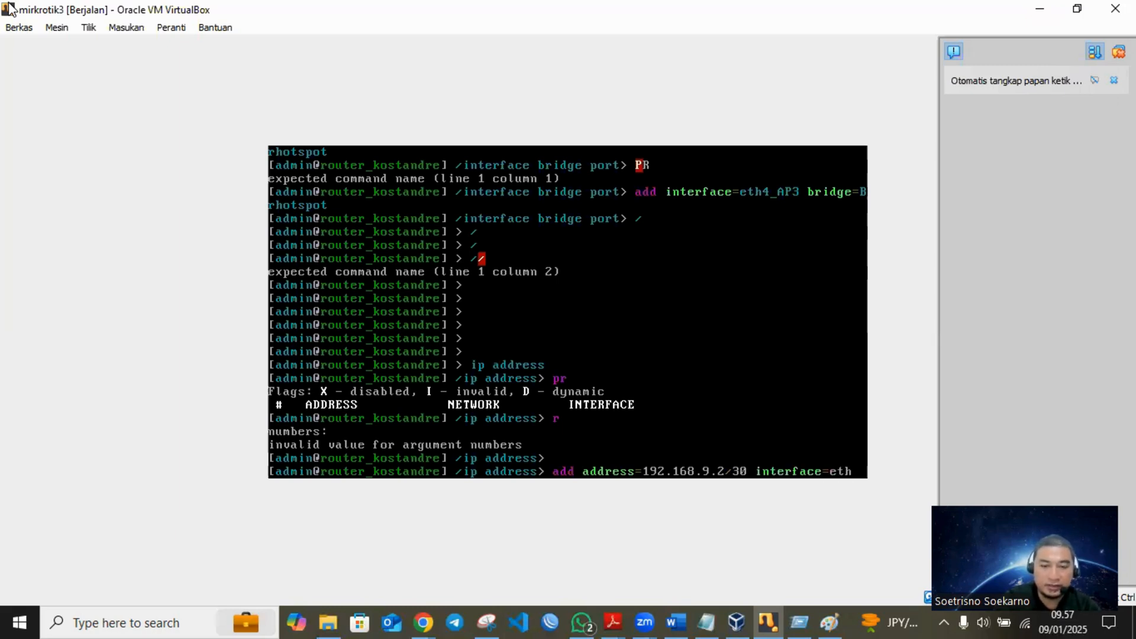
type("1_ISP")
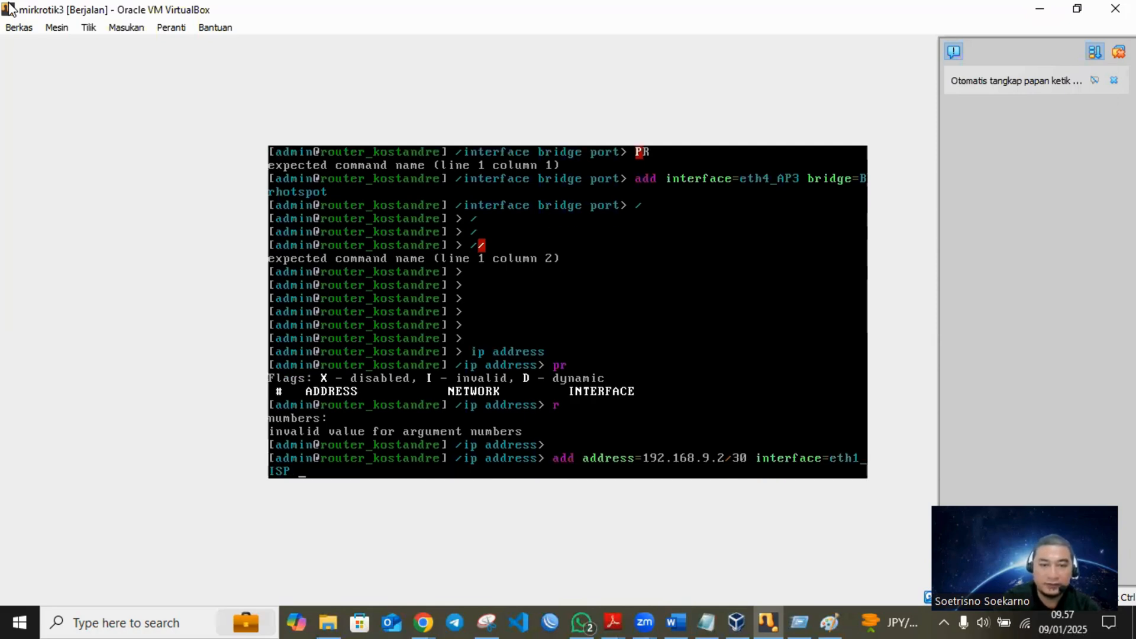
key("Return")
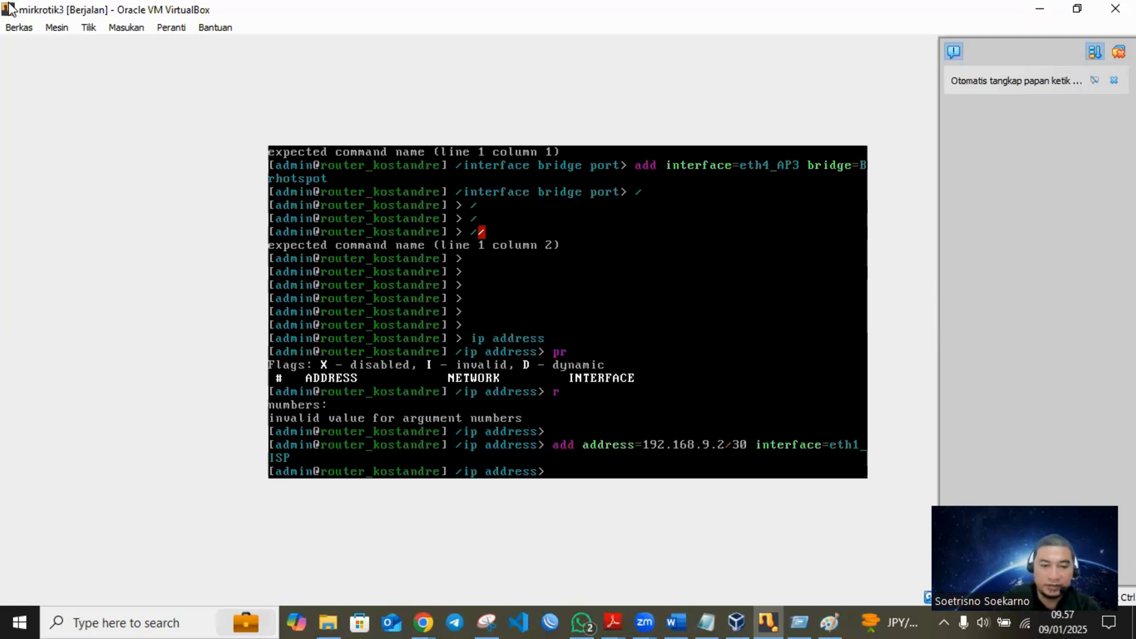
- Return to the router's root prompt, ping 192.168.9.1 to test the ISP link, and stop the ping
type("/p")
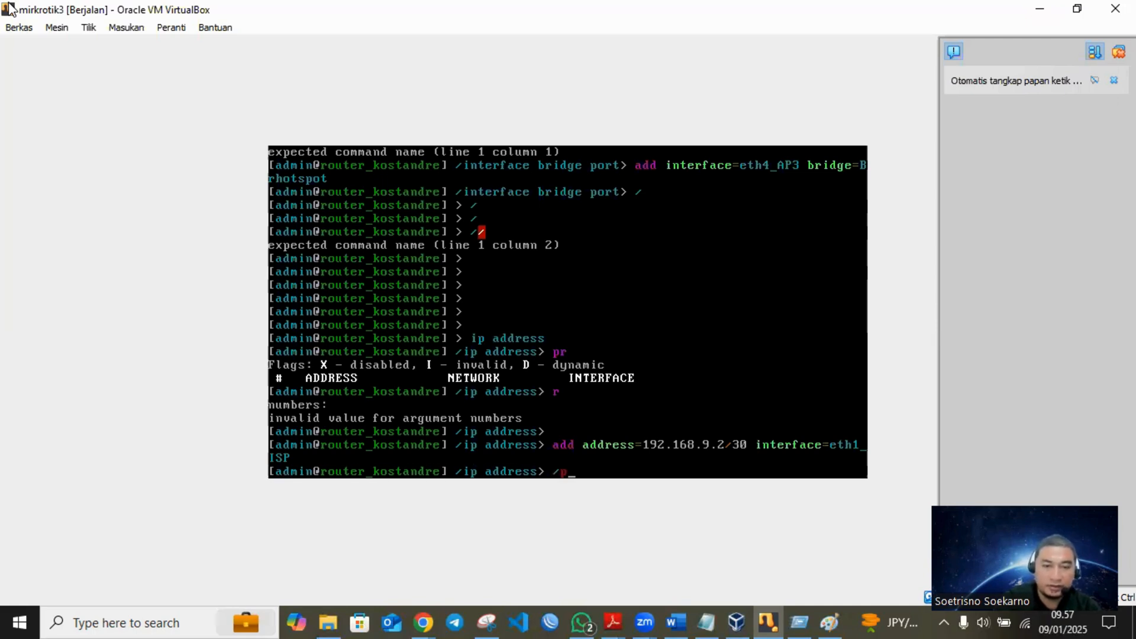
key("BackSpace")
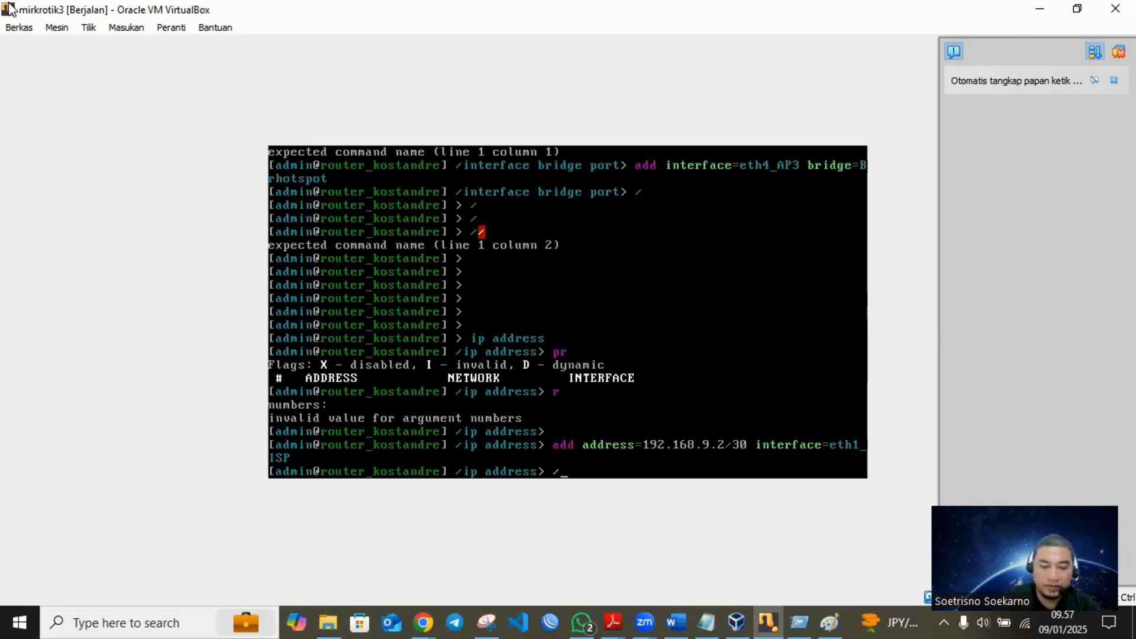
key("Return")
key("Return")
type("ping ")
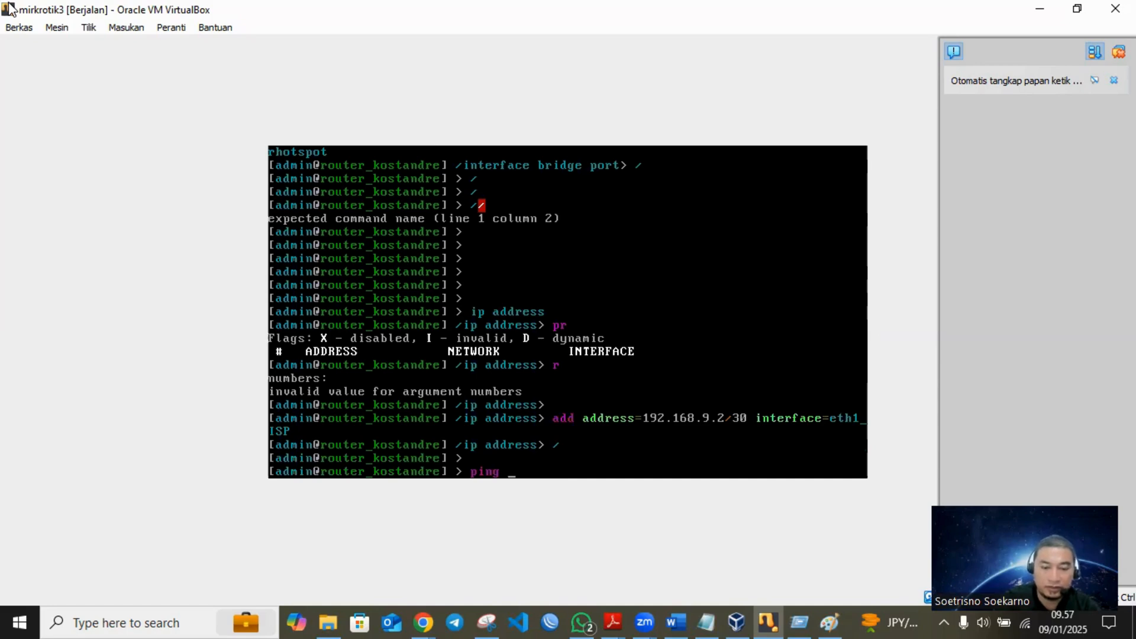
type("192.")
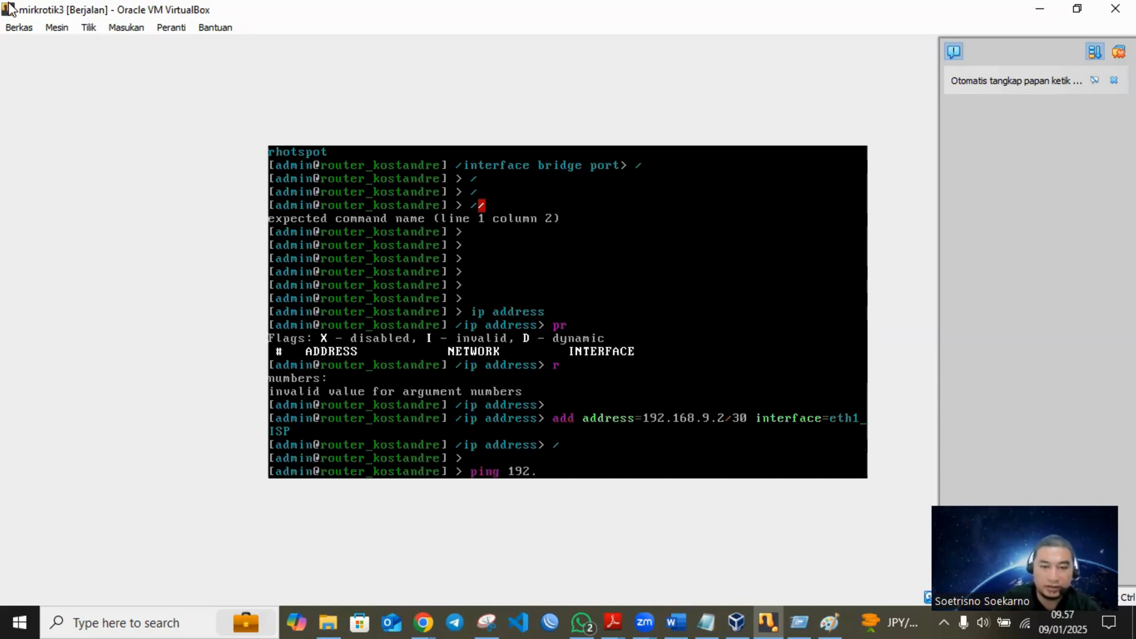
type("168.9.1")
key("Return")
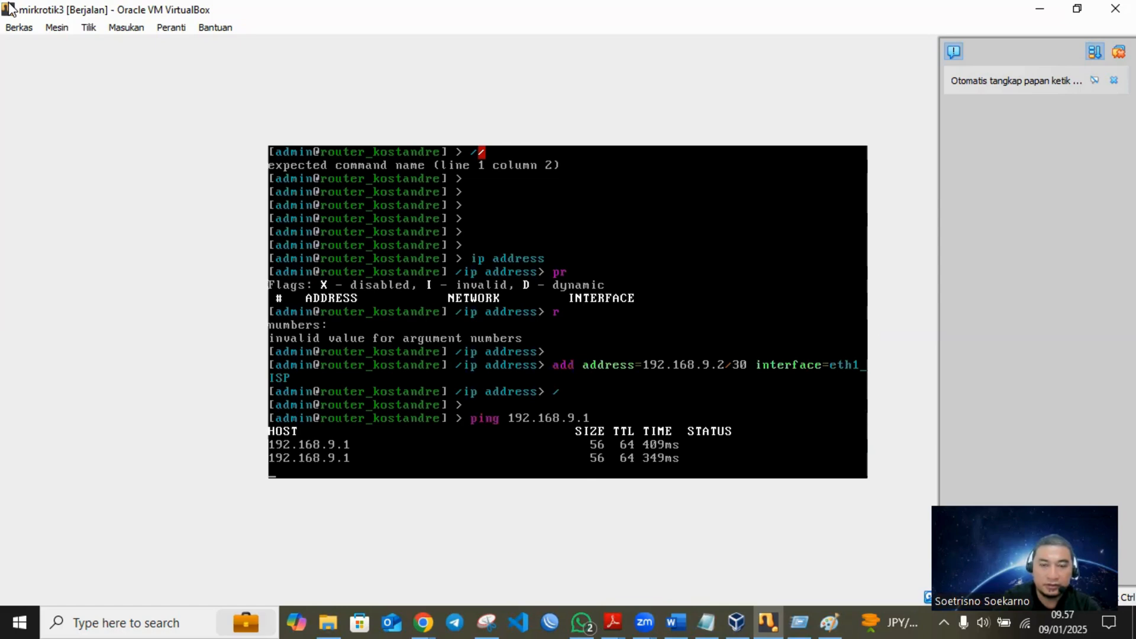
key("ctrl+c")
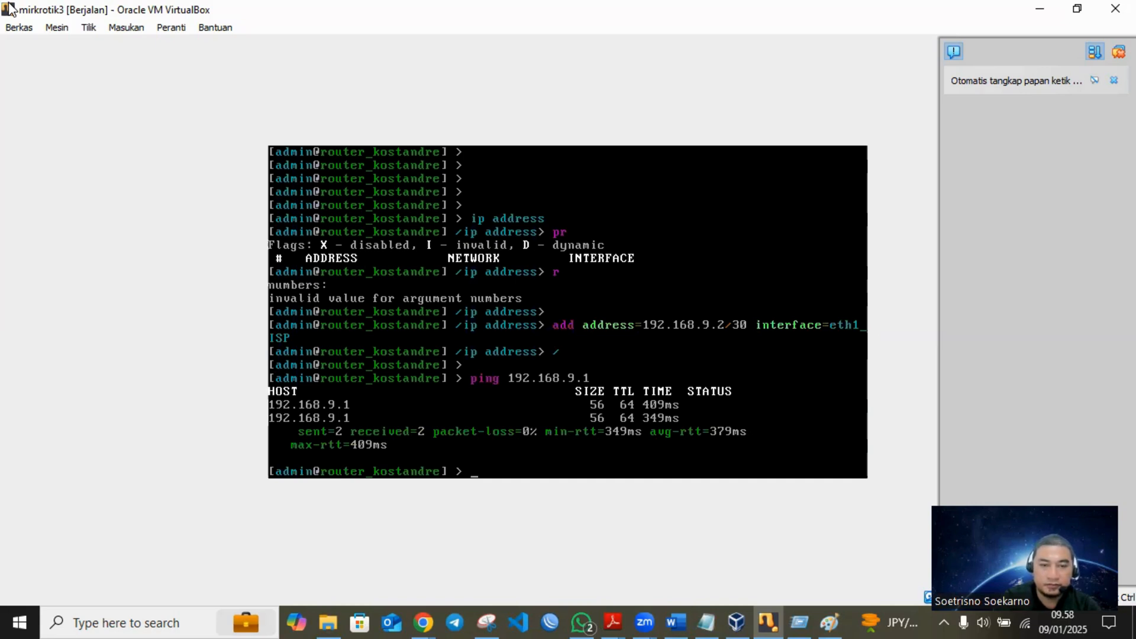
- Enter the ip route level in the router console and print the route list
type("ip route")
key("Return")
type("pr")
key("Return")
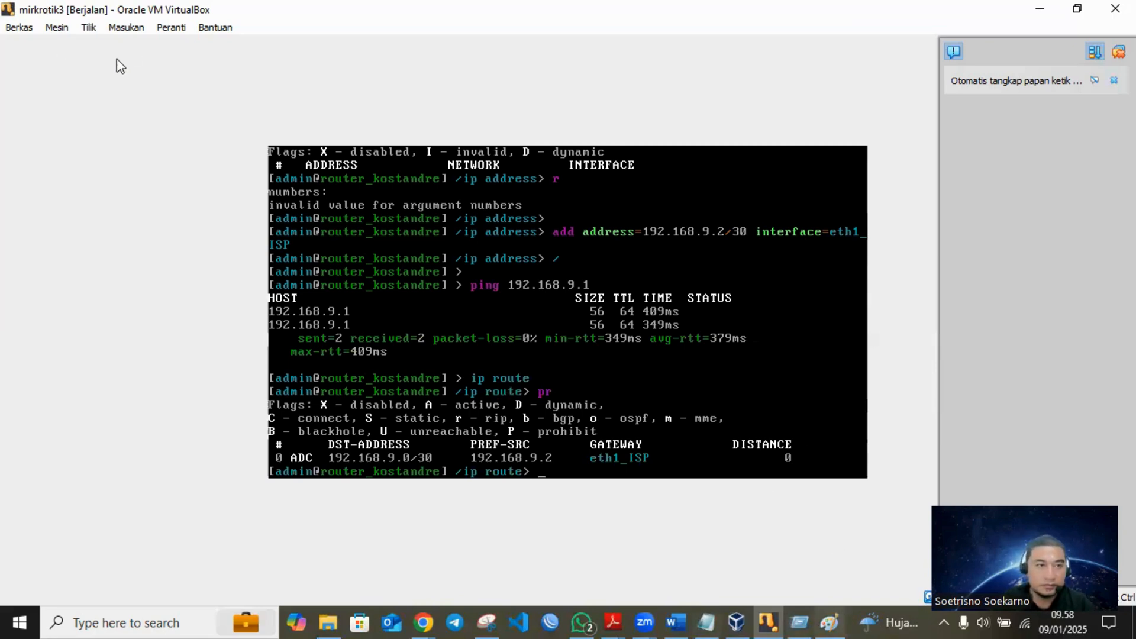
- Close the Paint sketch and snip the console area showing the address command and the ping to 192.168.9.1
key("alt+Tab")
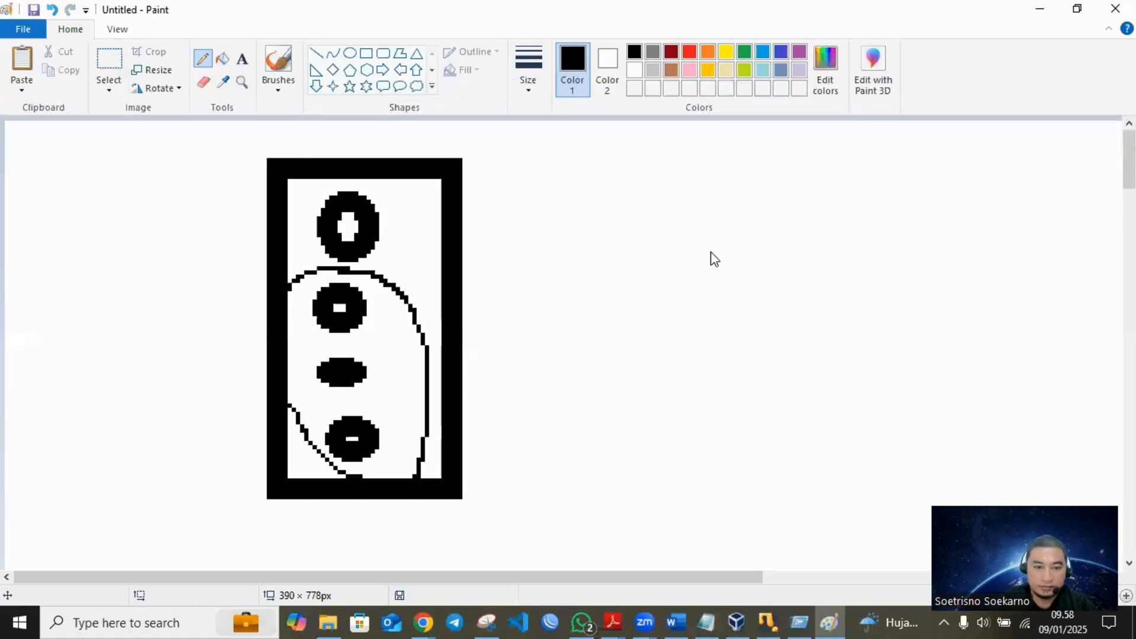
key("alt+F4")
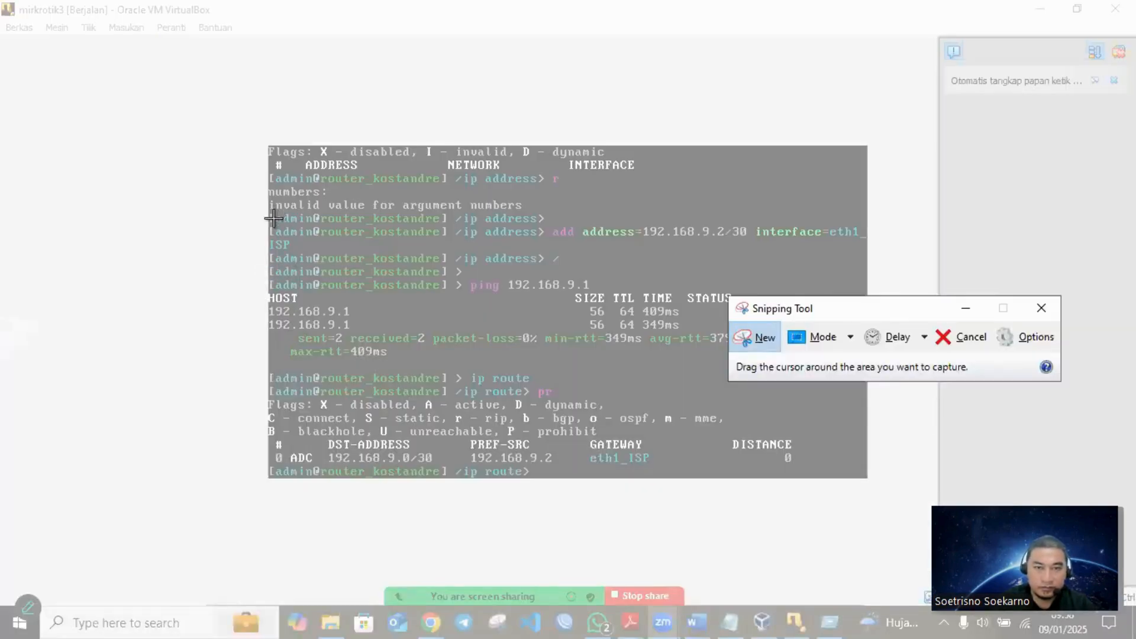
left_click_drag(261, 221, 872, 360)
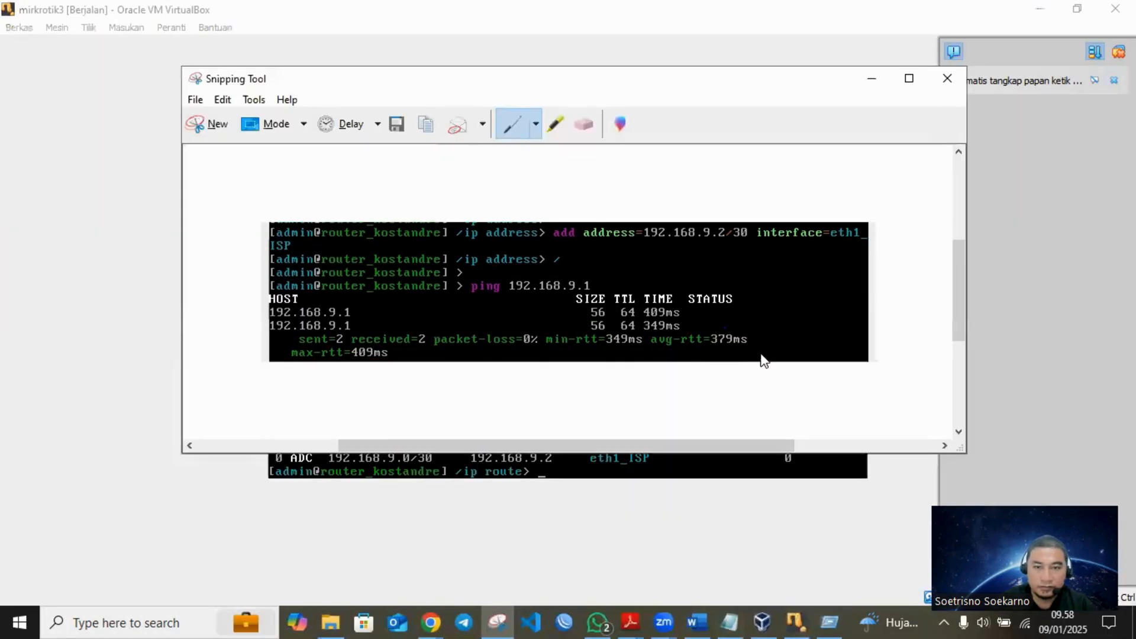
- Switch to the Word journal and change heading d to "d. Konfigurasi IP Address di Port 1 ke ISP"
left_click(698, 622)
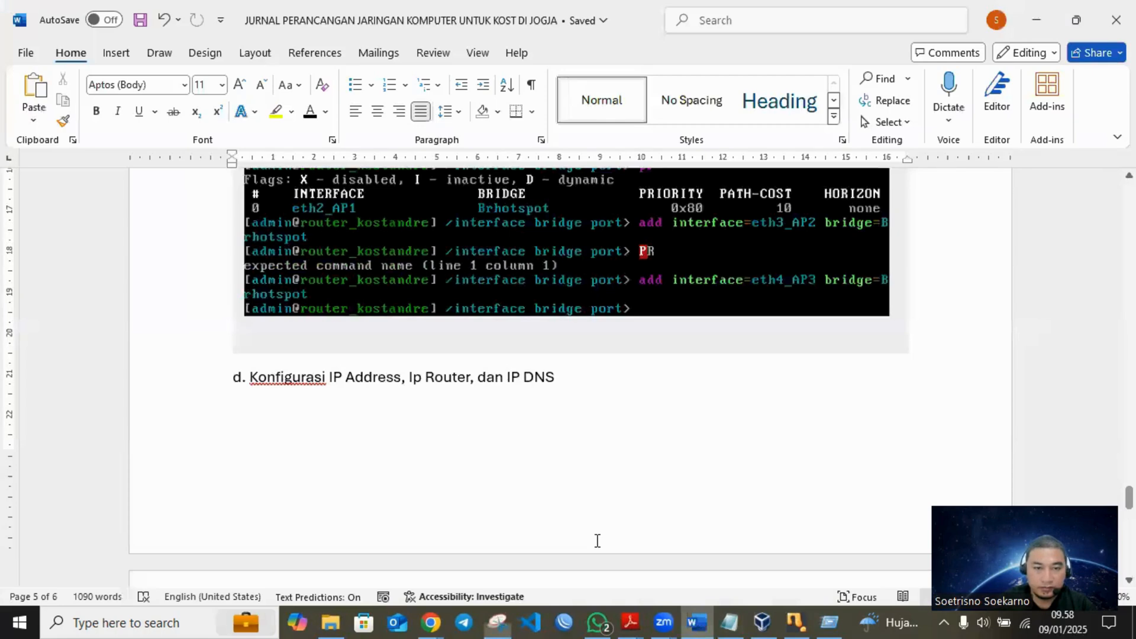
scroll(408, 322, "down", 4)
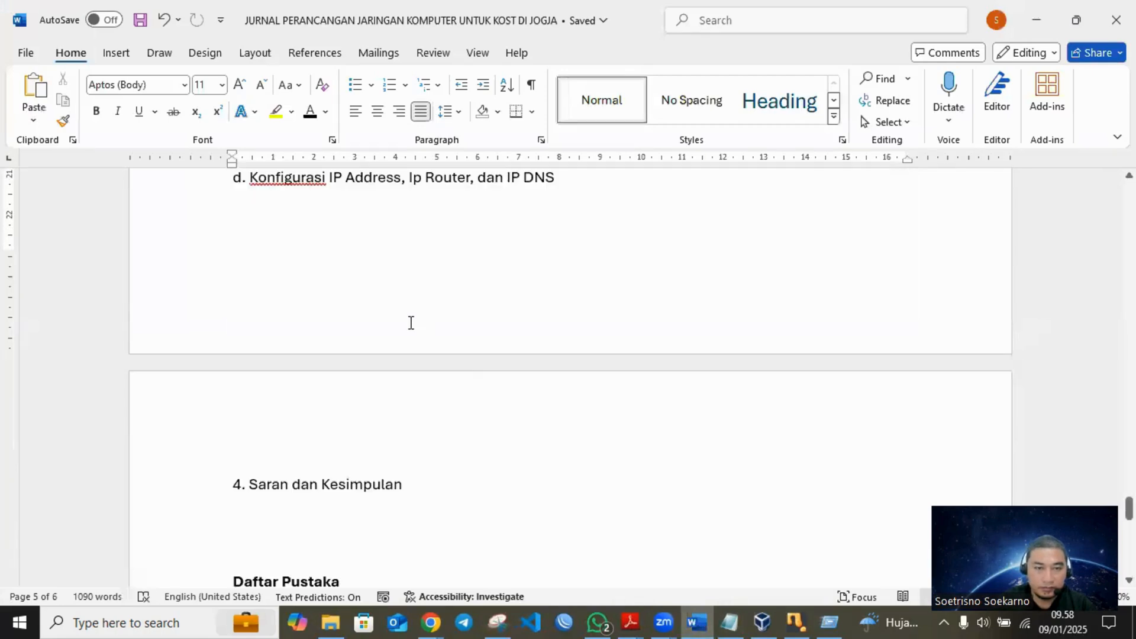
scroll(401, 327, "up", 3)
left_click_drag(401, 327, 577, 332)
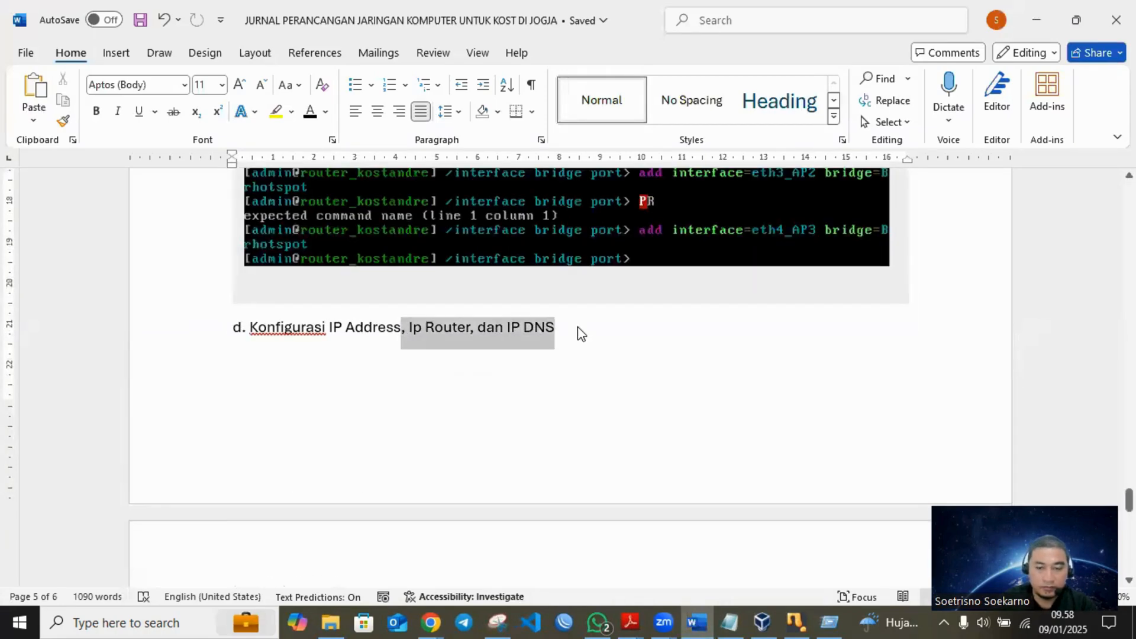
key("BackSpace")
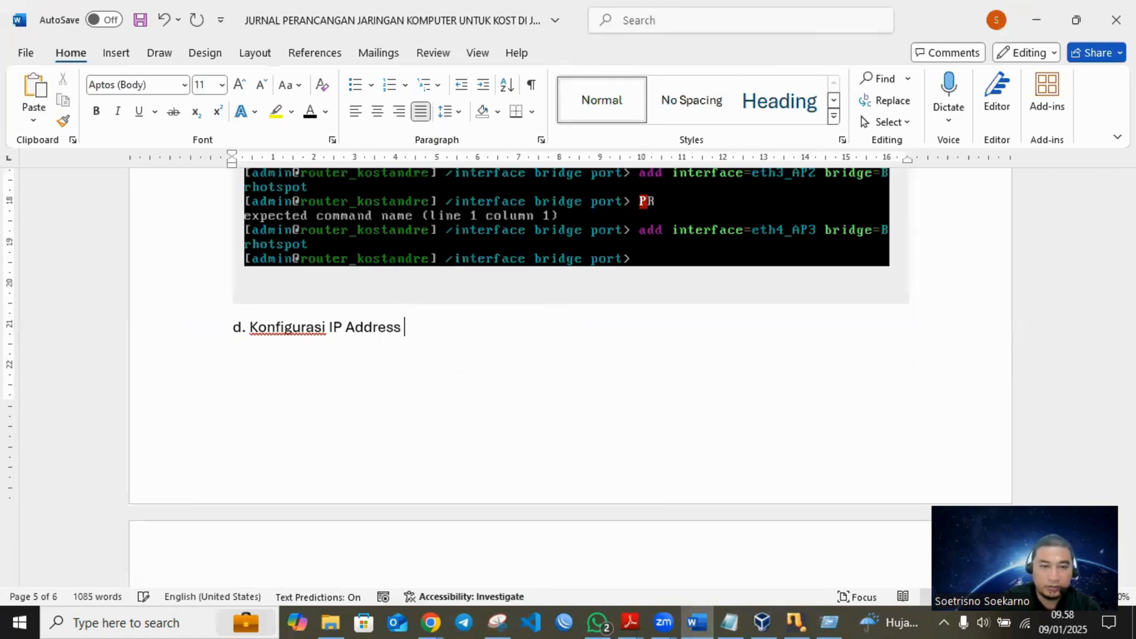
type("DI")
key("BackSpace")
key("BackSpace")
key("BackSpace")
type("di Port ")
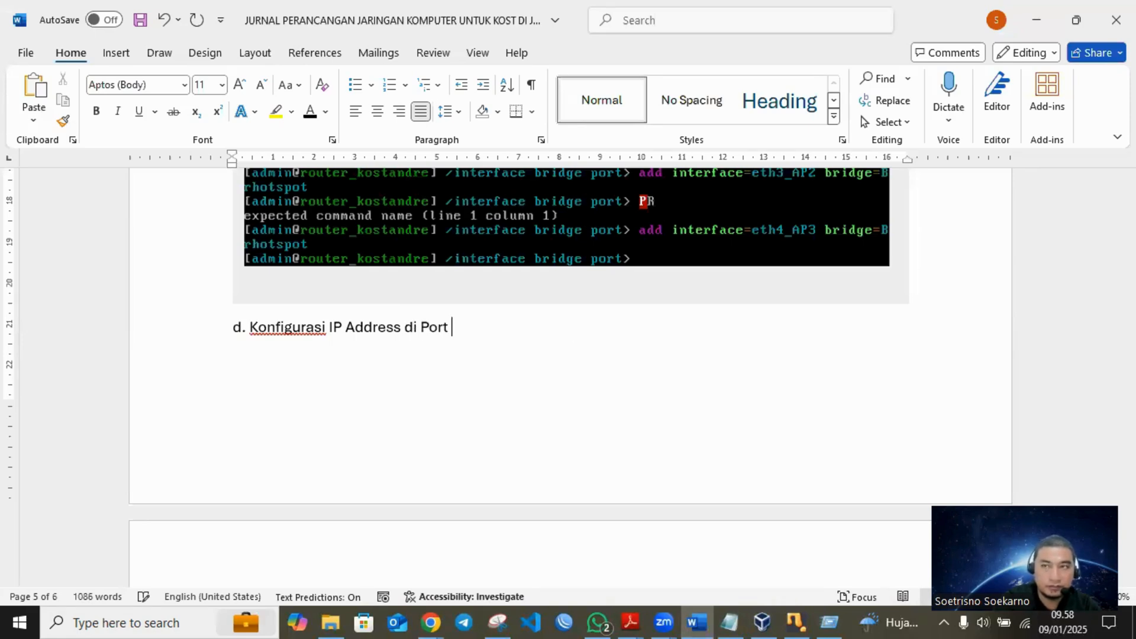
type("1 ke ISP")
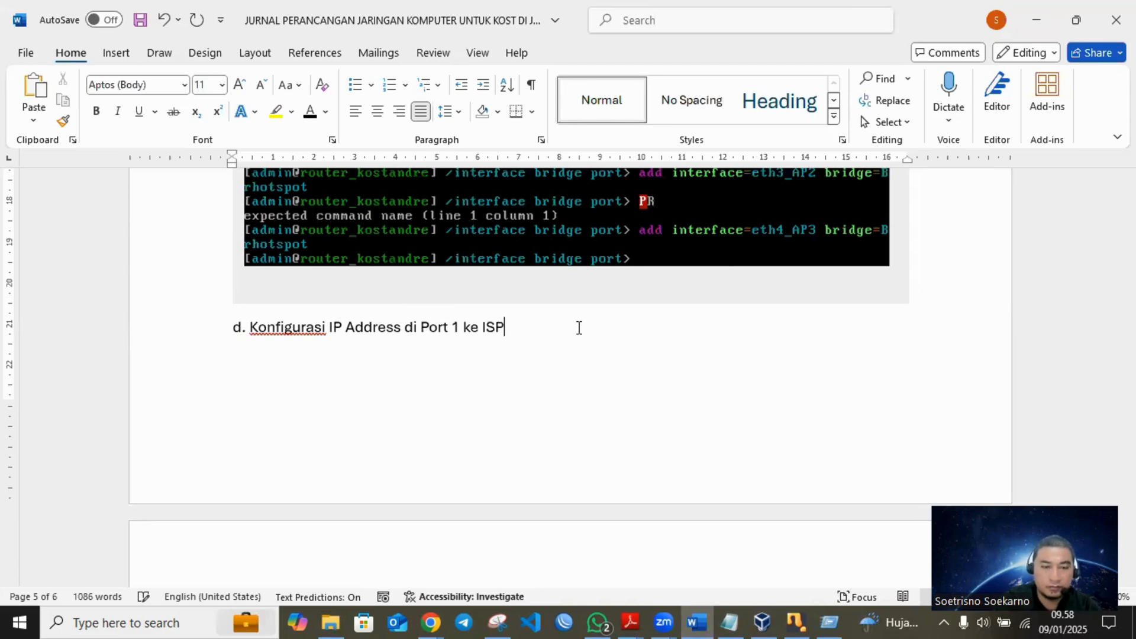
- Paste the console snip below heading d and start a new paragraph after it
key("Return")
key("ctrl+v")
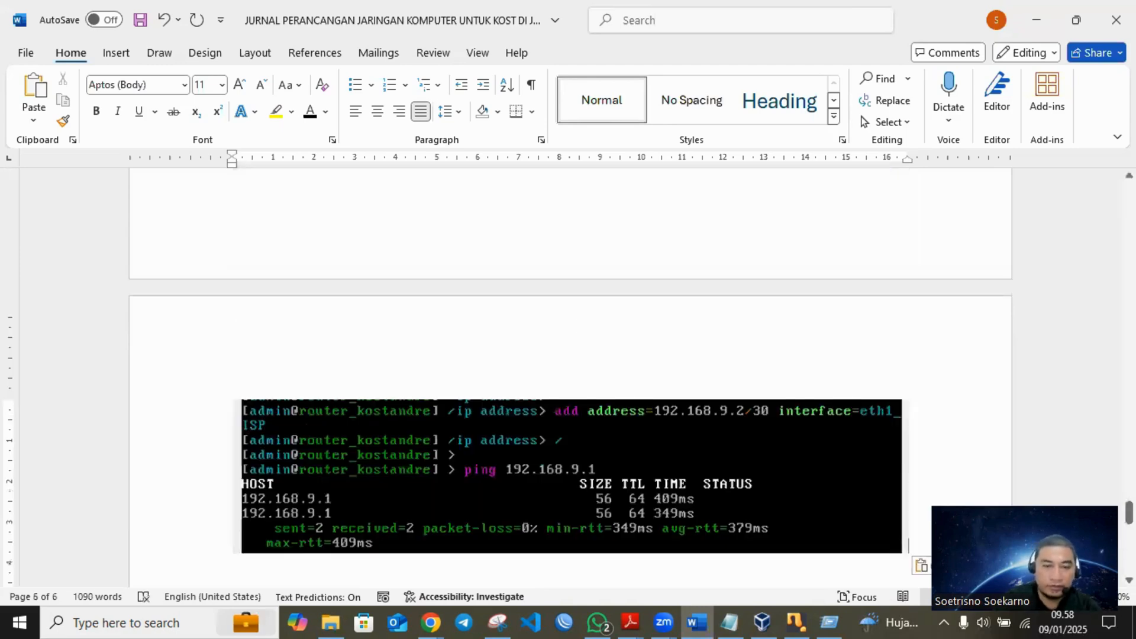
key("Return")
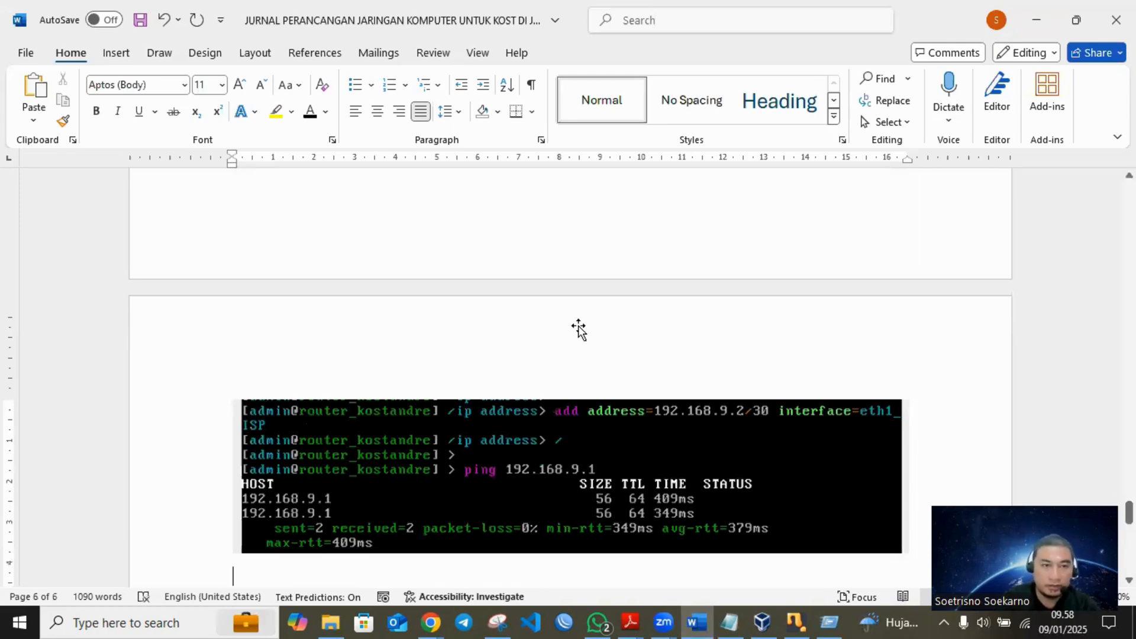
scroll(580, 331, "up", 4)
scroll(586, 335, "down", 5)
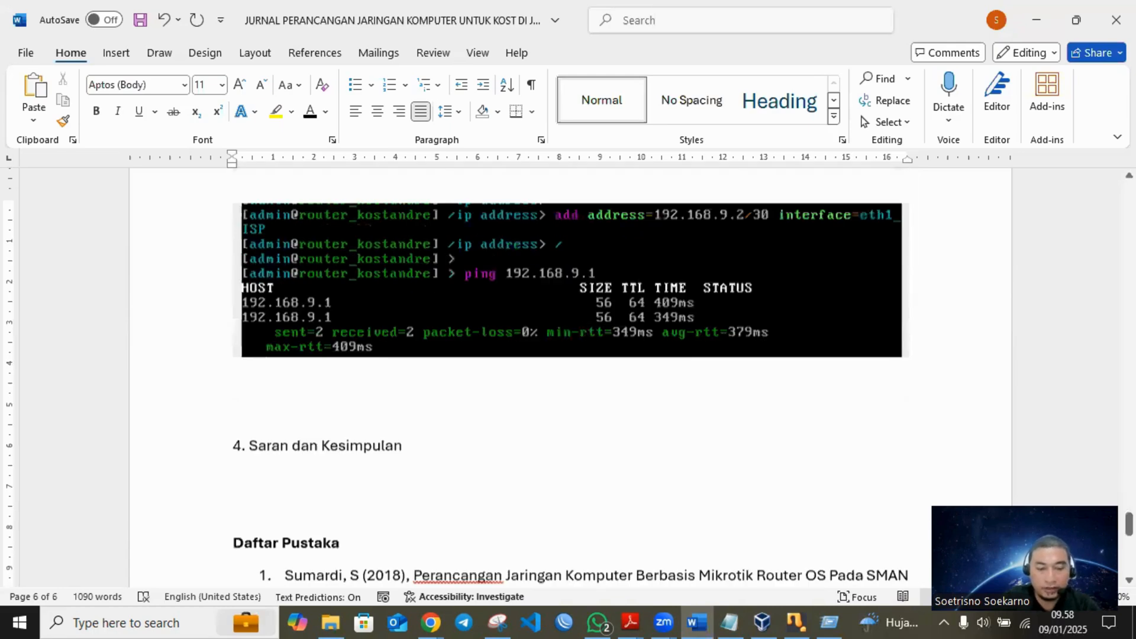
- Add the heading "e. Konfigurasi IP Route" below the pasted ping screenshot and save the document
type("E.")
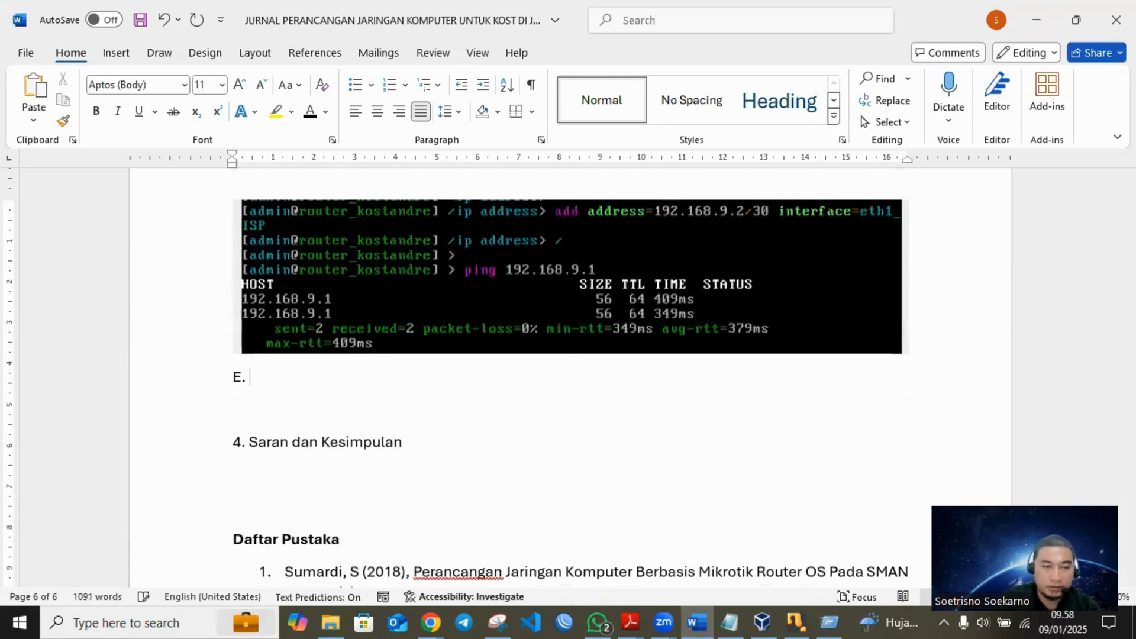
key("BackSpace")
key("BackSpace")
key("BackSpace")
type("E.")
key("BackSpace")
key("BackSpace")
key("BackSpace")
type("e. Konfi")
key("Tab")
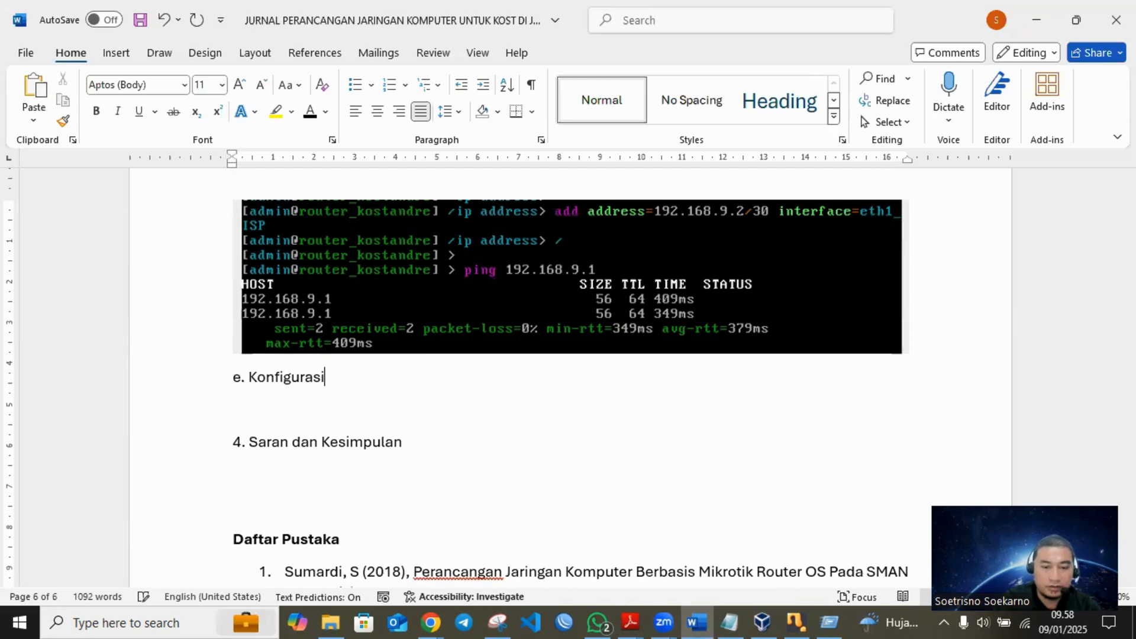
type("IP Route")
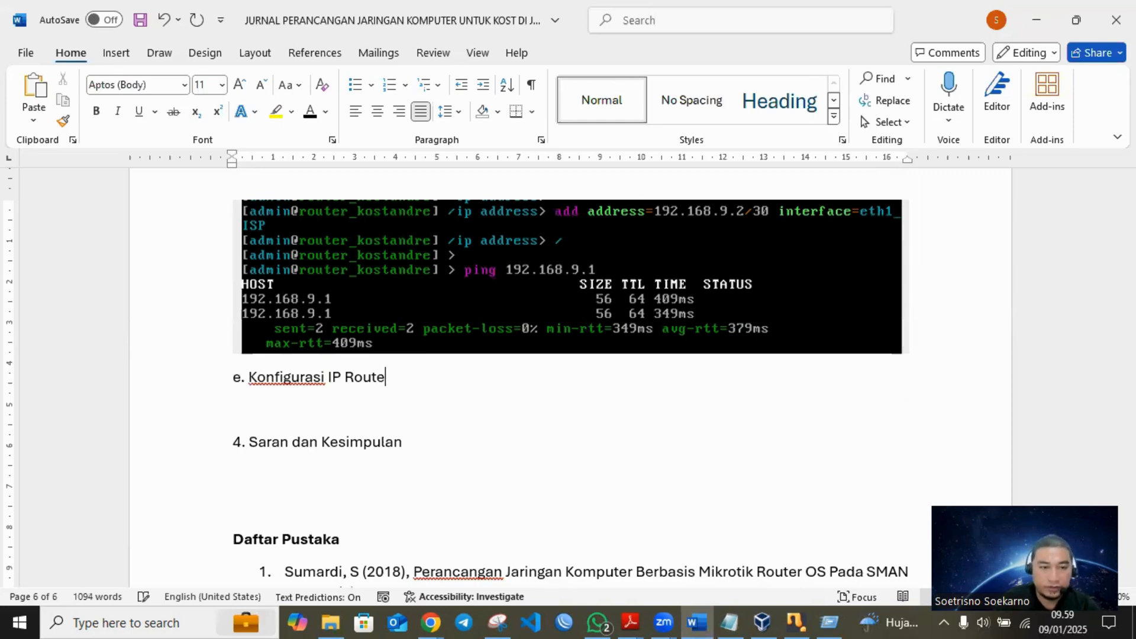
key("Return")
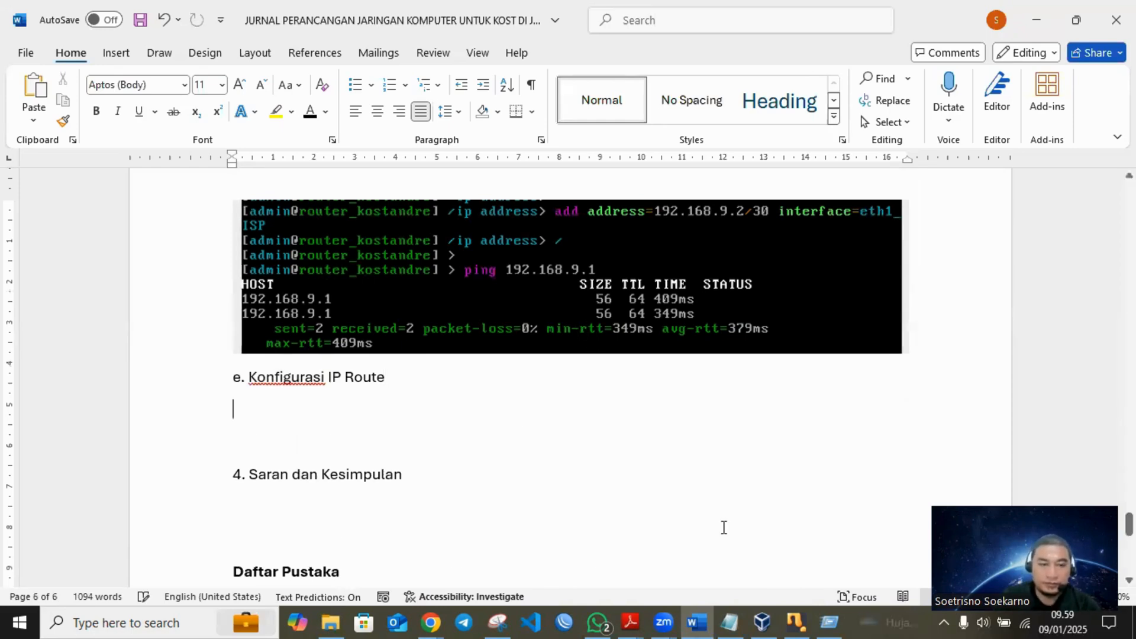
key("ctrl+s")
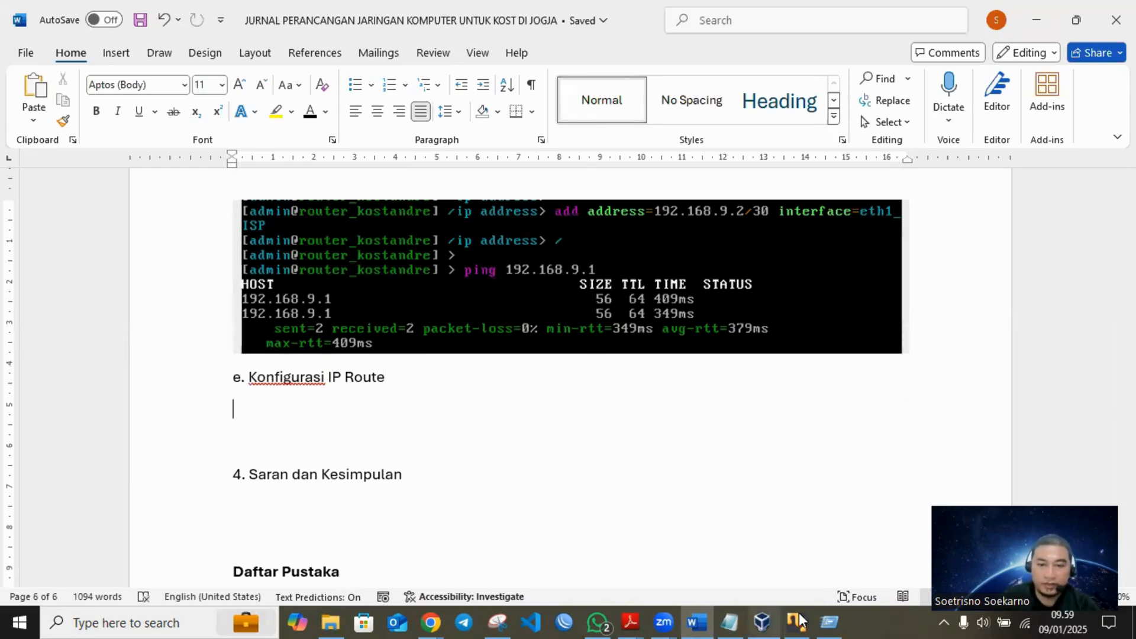
- Switch to the router's VirtualBox console and try the command "add pr" at the ip route level
key("alt+Tab")
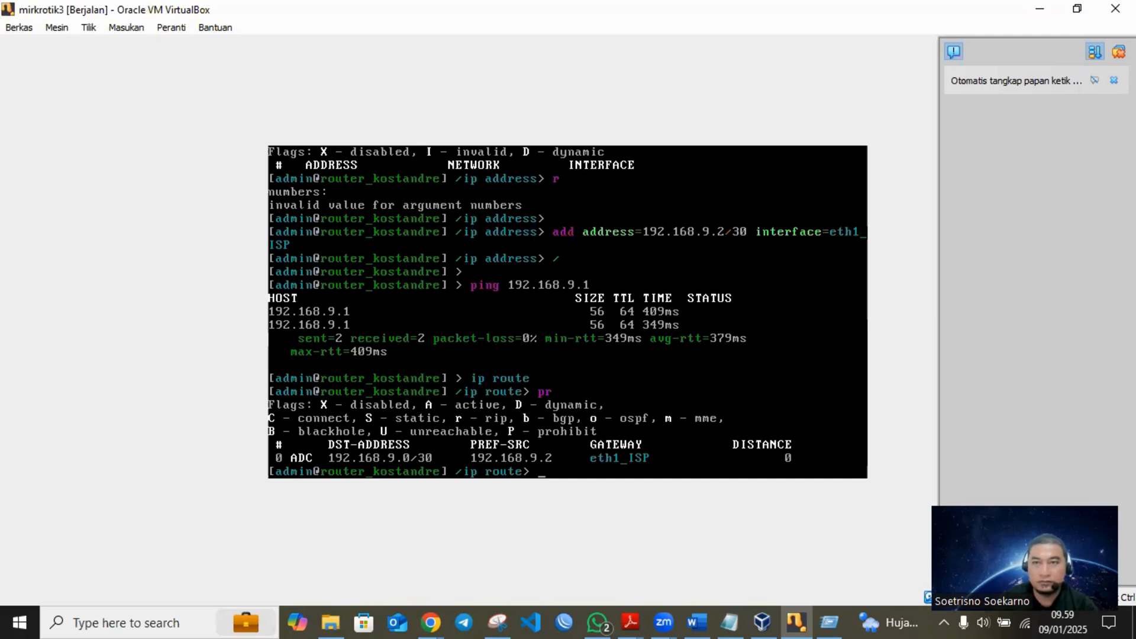
type("add pr")
key("Return")
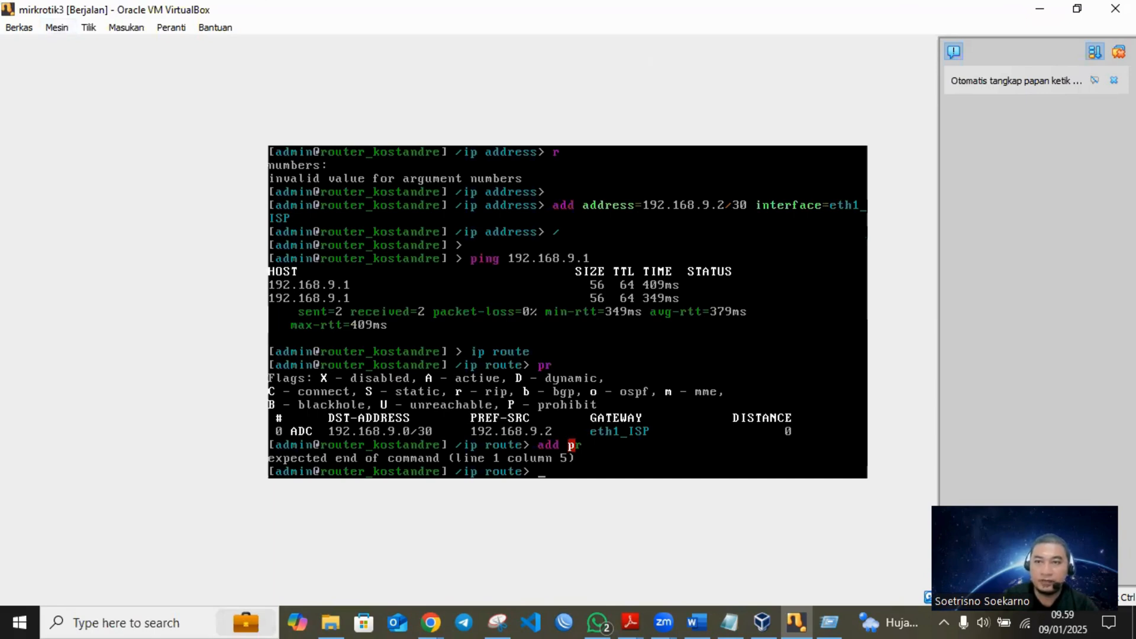
- Power off the mirkrotik3 virtual machine and start it again from the VirtualBox Manager
left_click(1117, 9)
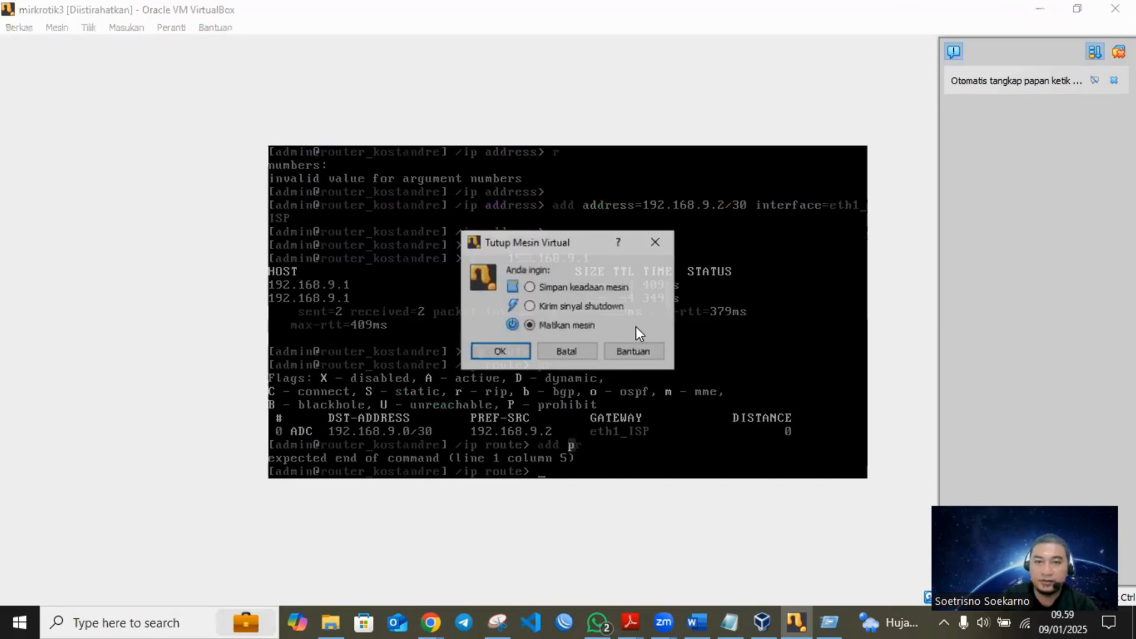
left_click(492, 353)
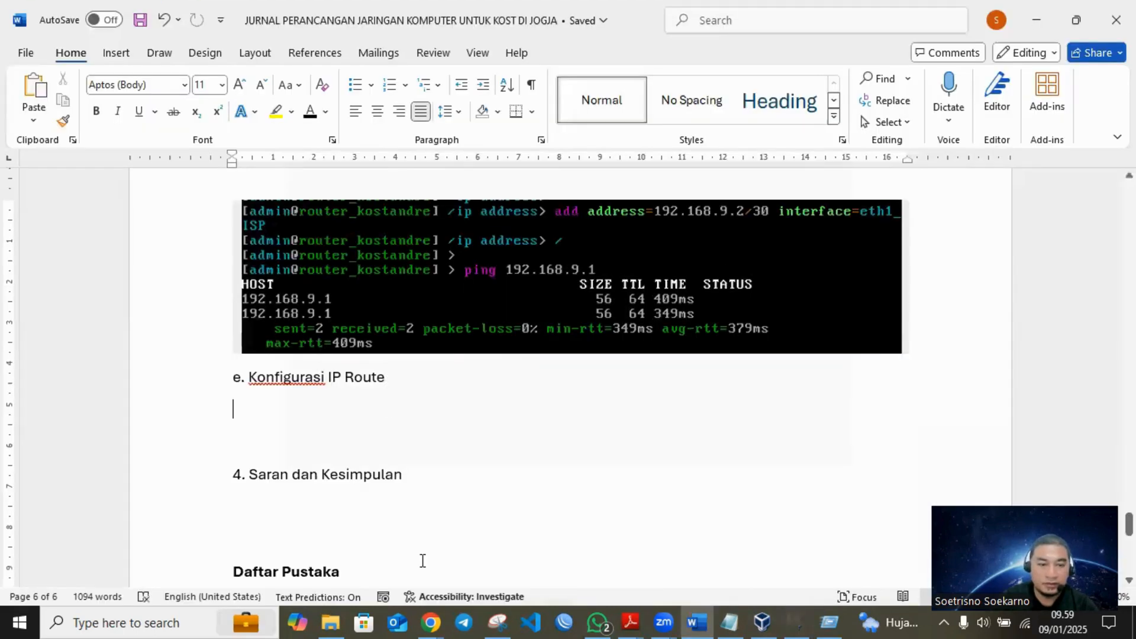
left_click(790, 621)
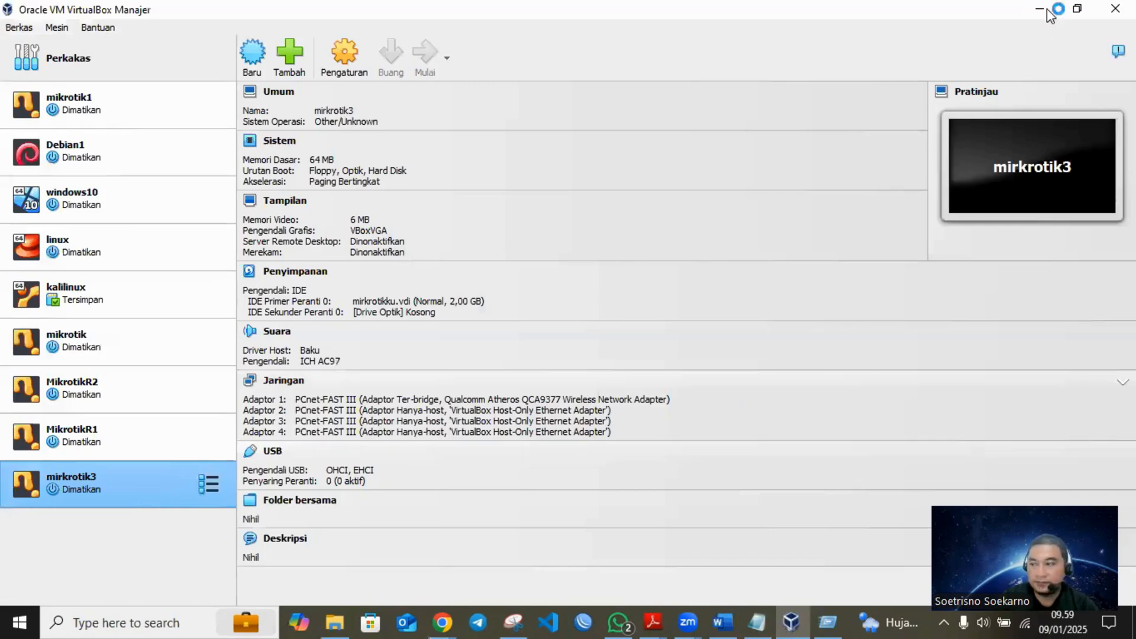
key("alt+Tab")
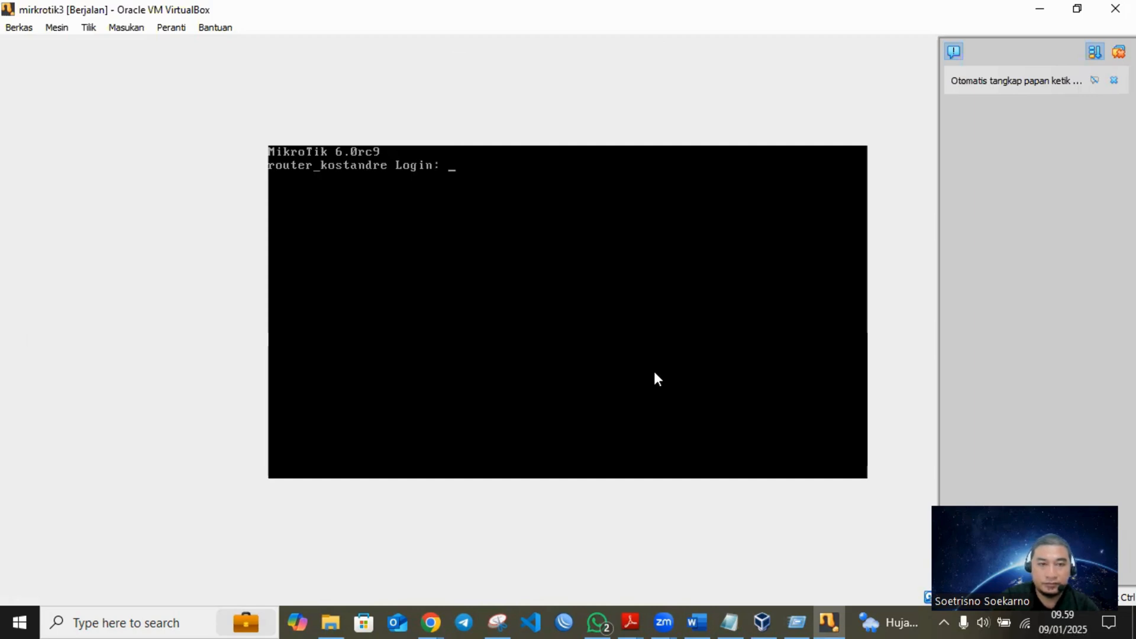
- Log in to the restarted router console as admin
type("admin")
key("Return")
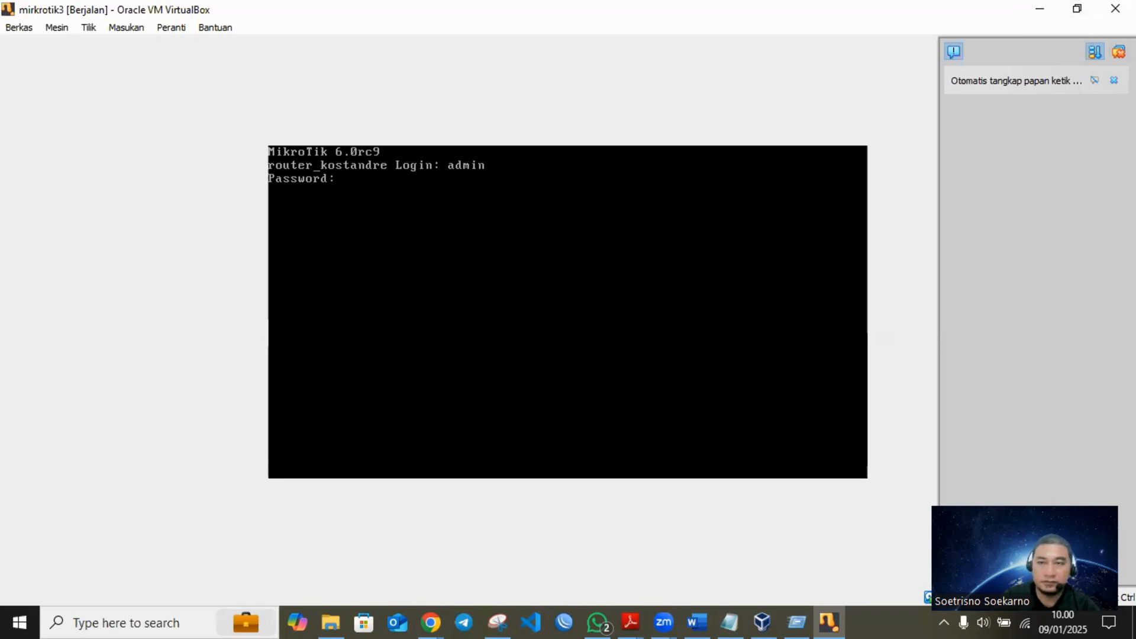
key("Return")
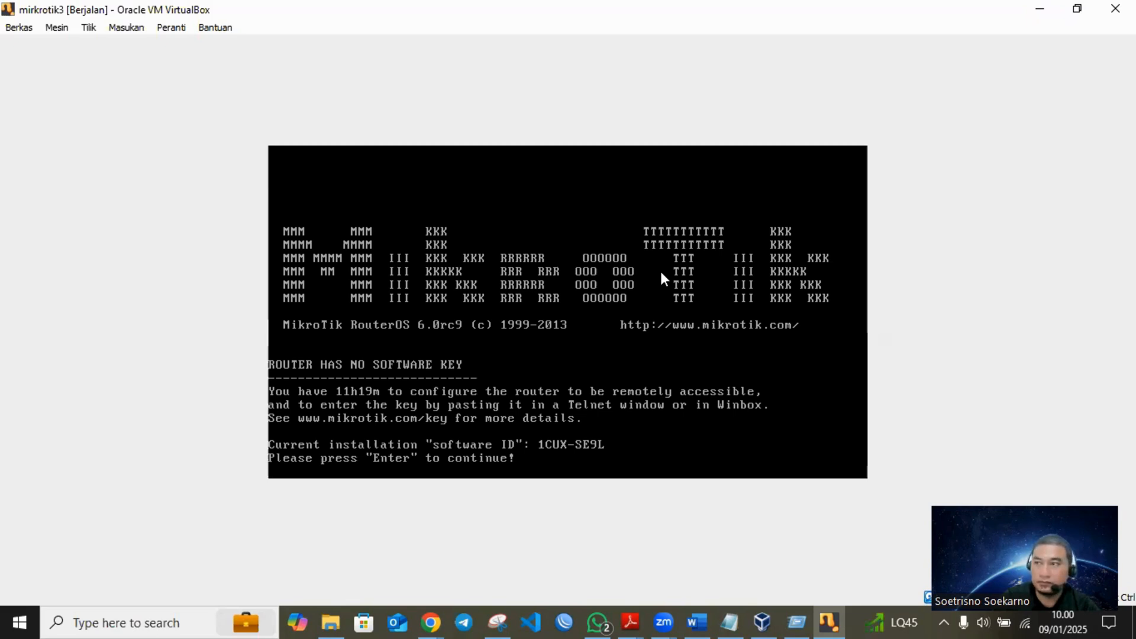
left_click(636, 339)
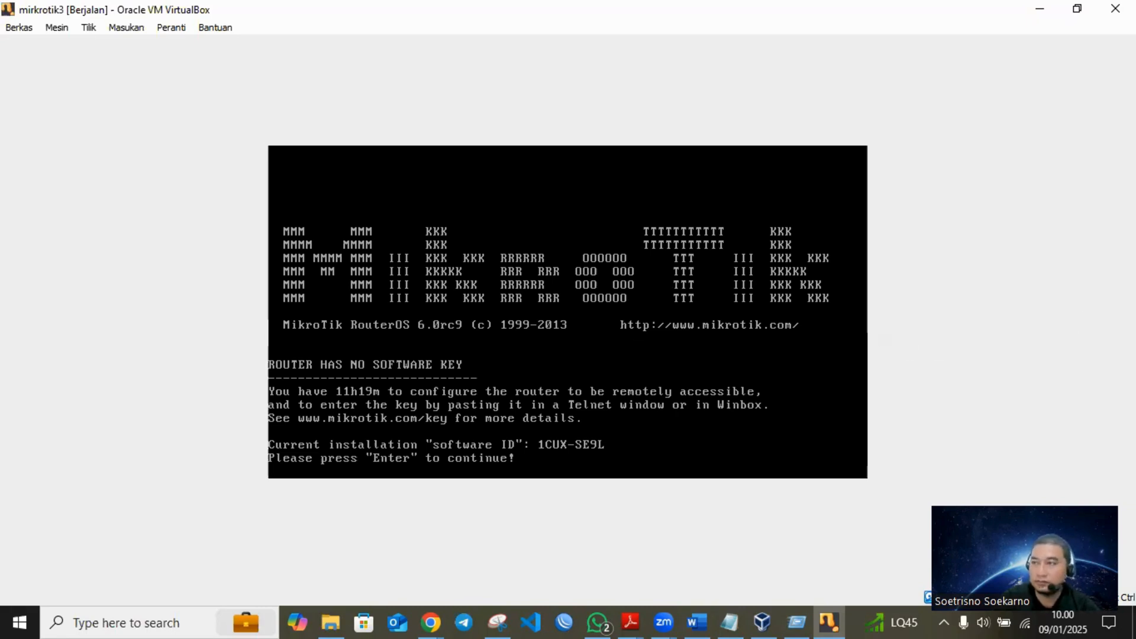
left_click(984, 449)
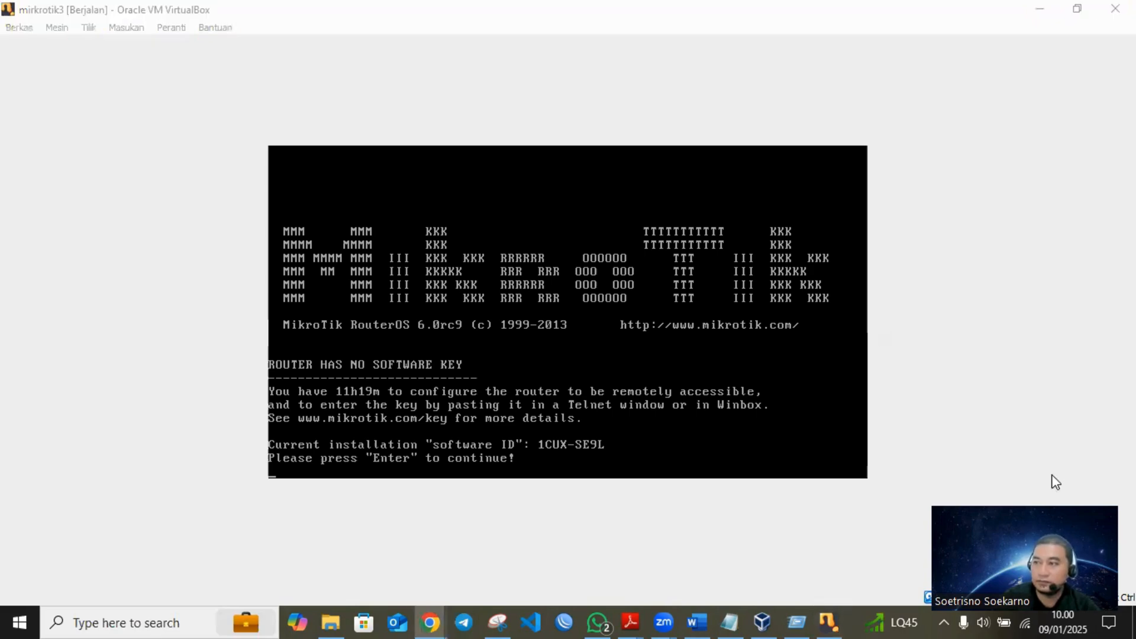
left_click_drag(997, 461, 629, 314)
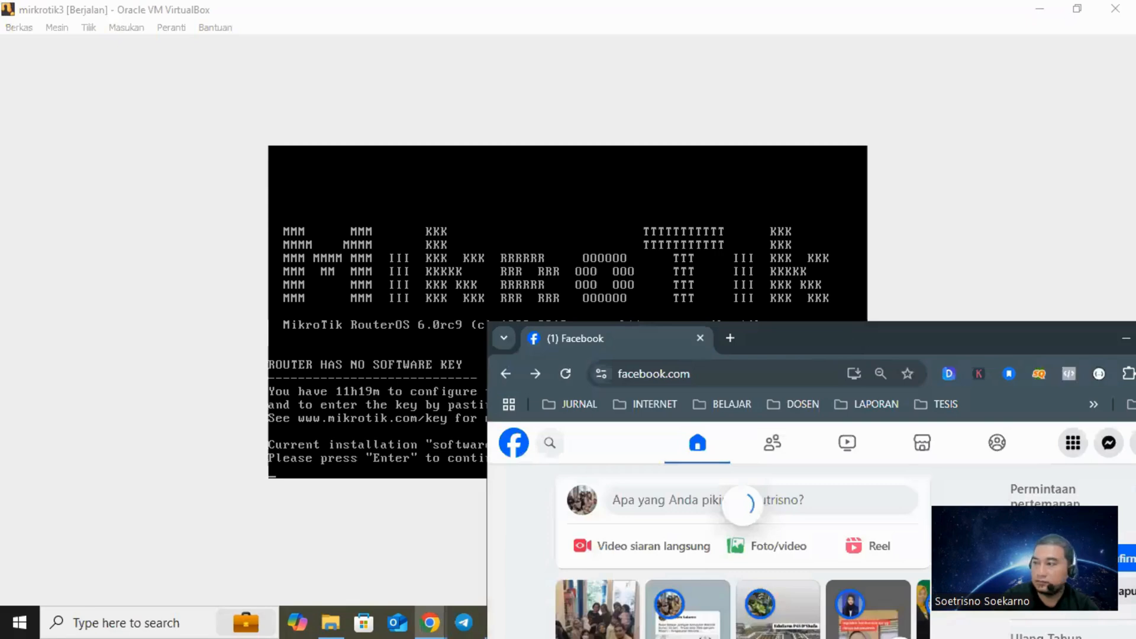
left_click(630, 314)
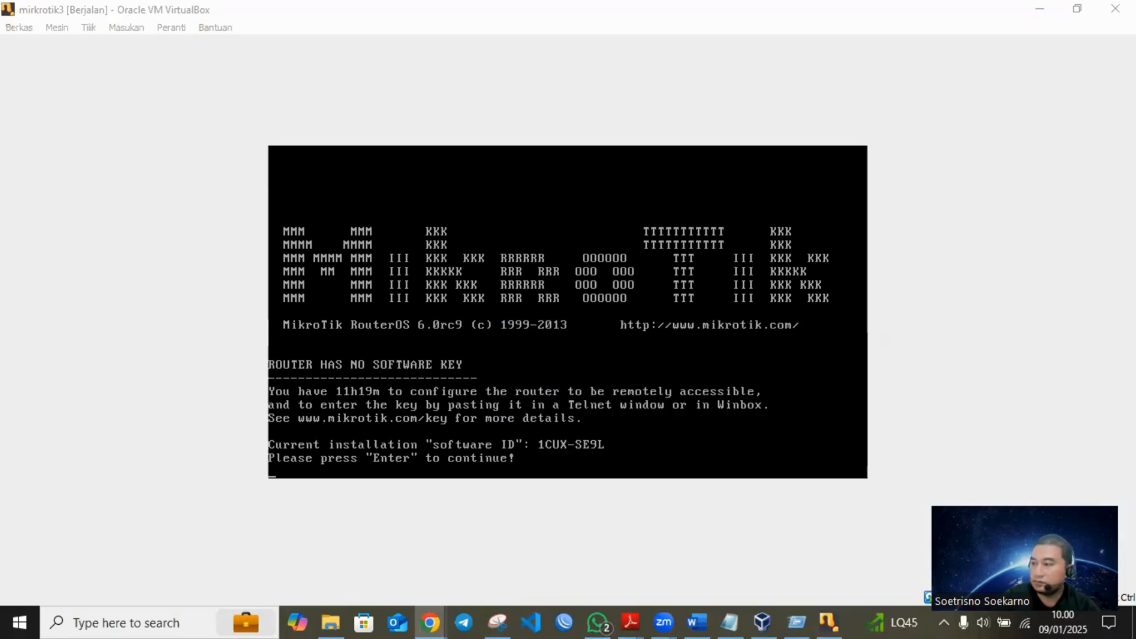
- Continue past the software key notice, enter the ip route level and print the routing table
key("Return")
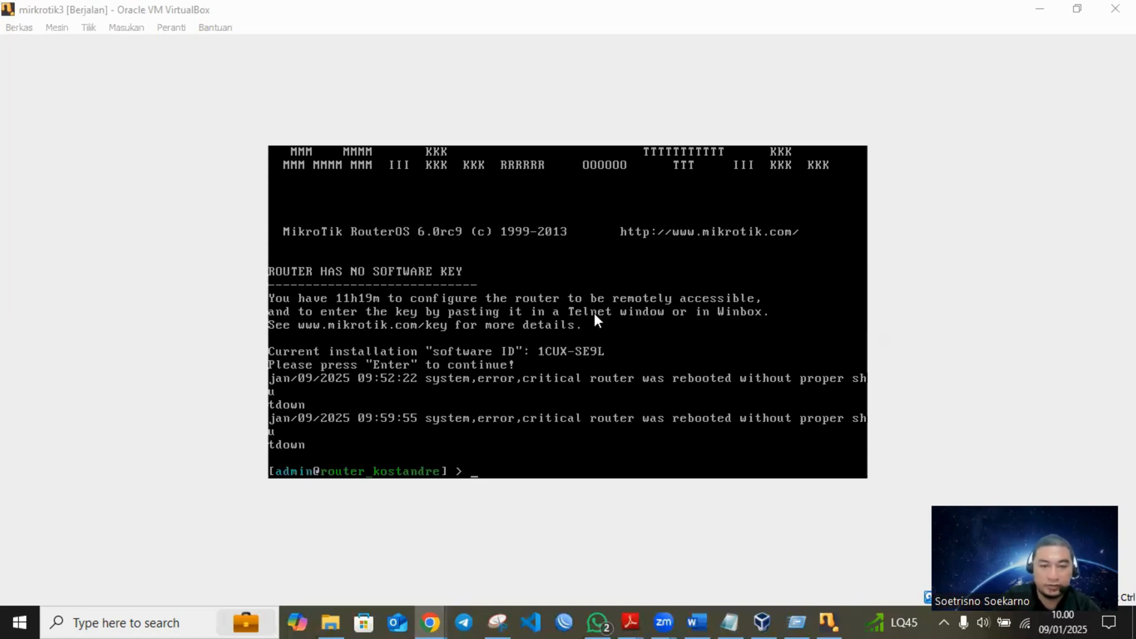
left_click(418, 336)
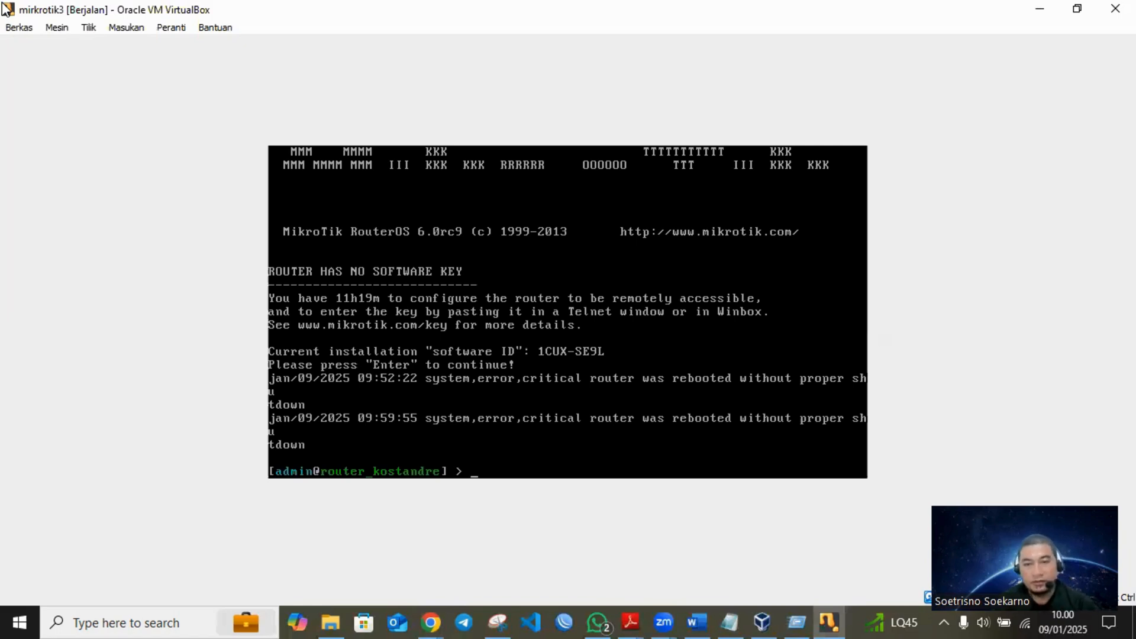
type("ip route")
key("Return")
type("pr")
key("Return")
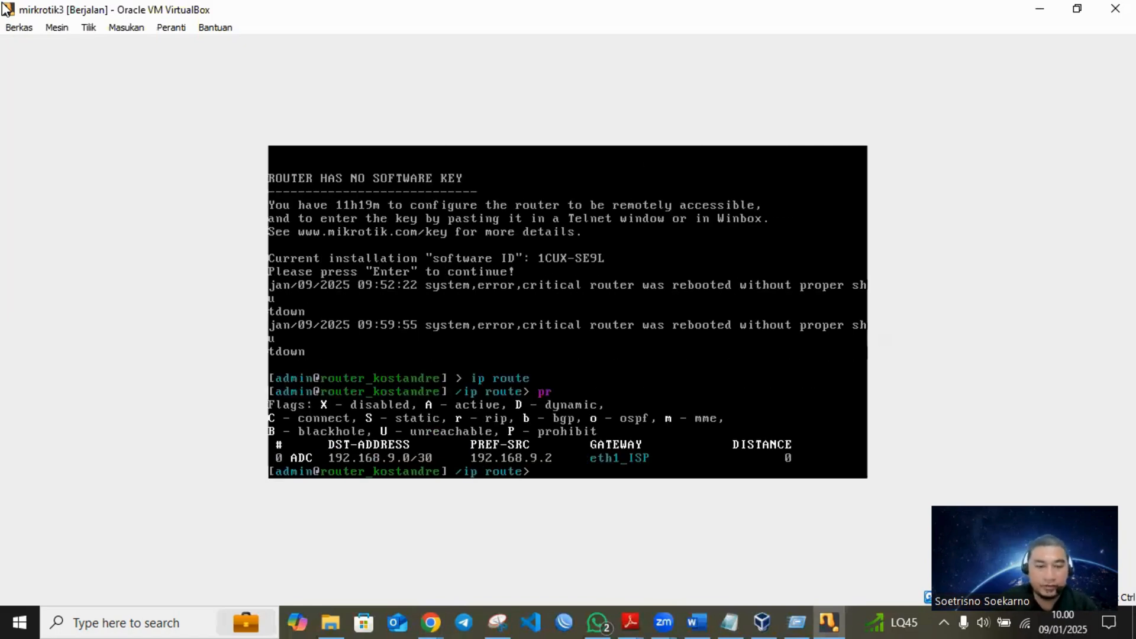
- Add a default route with dst-address 0.0.0.0/0 and gateway 192.168.9.1, and return to the root level
type("add")
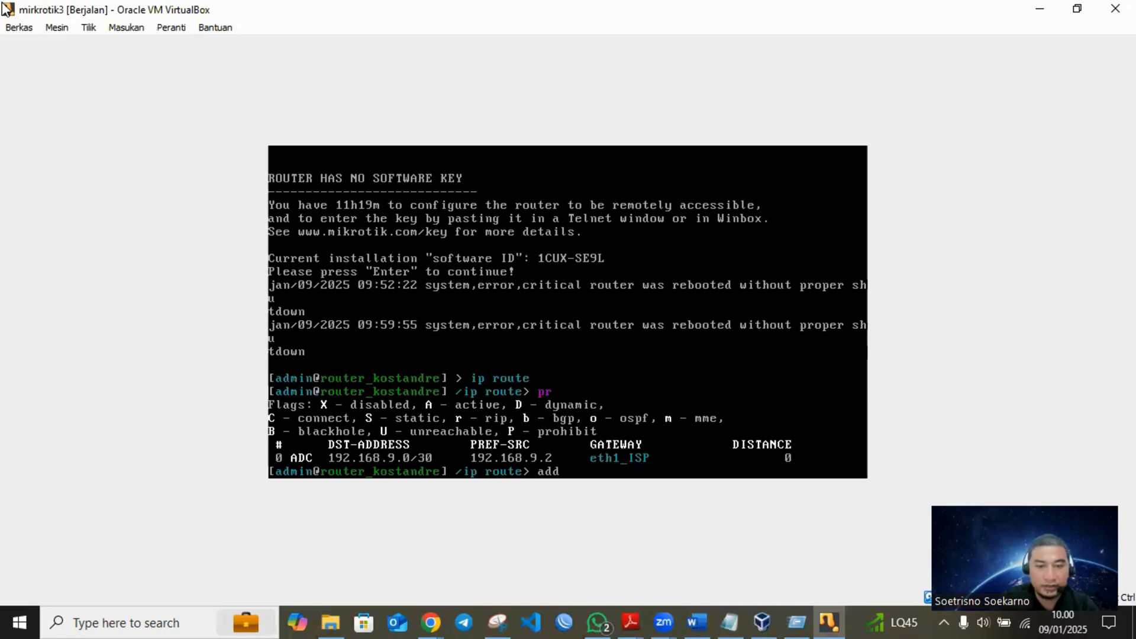
type(" ds")
key("Tab")
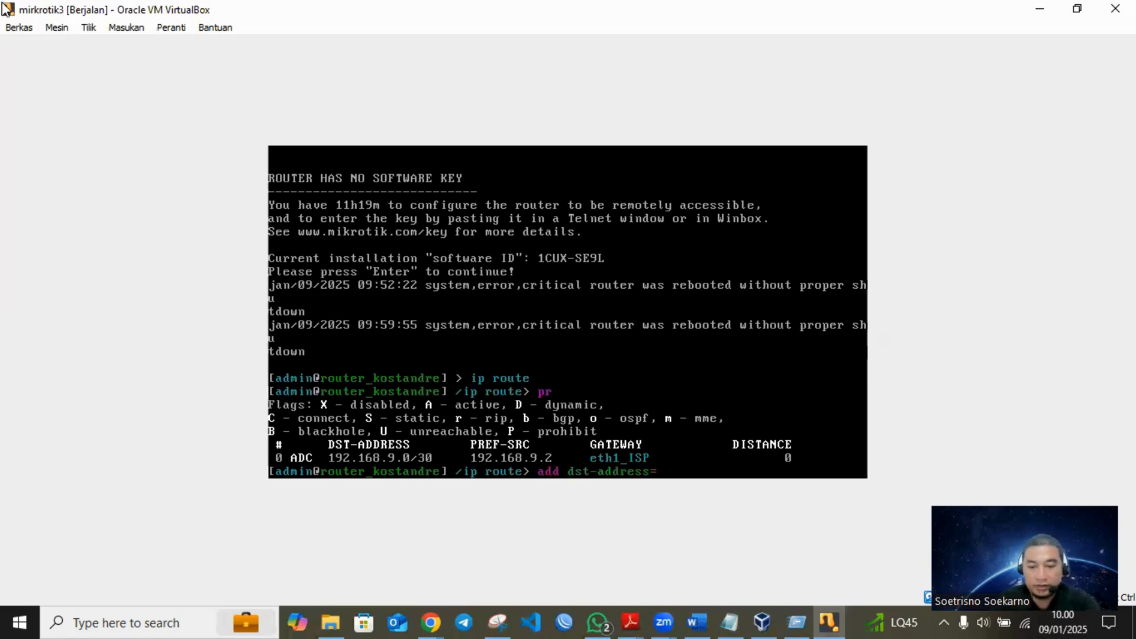
type("0.0.0.0")
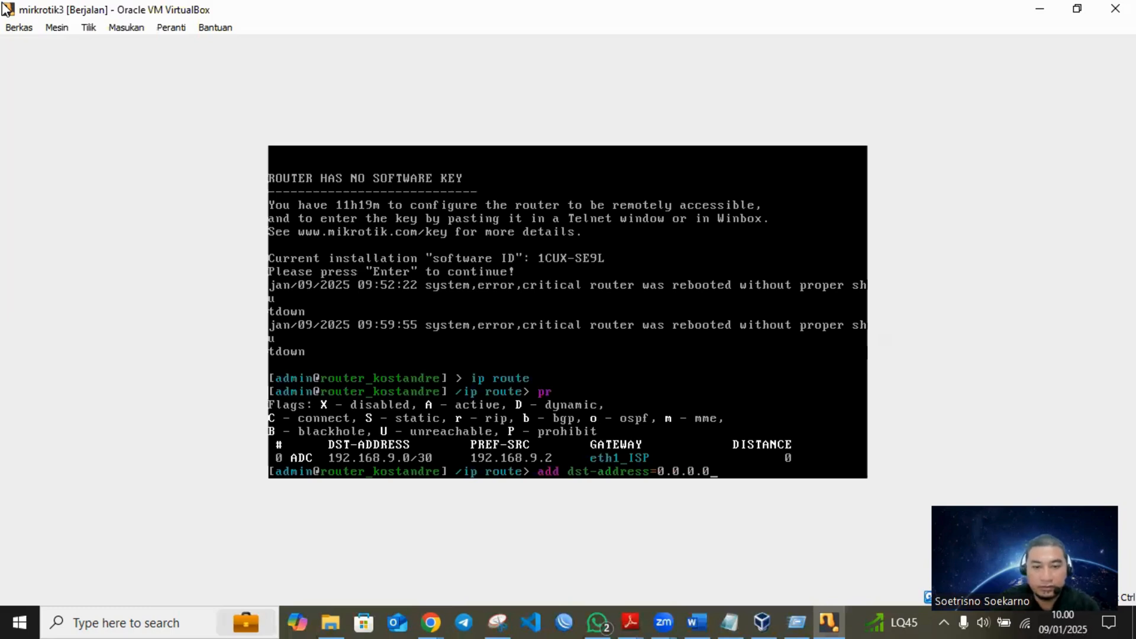
type("/")
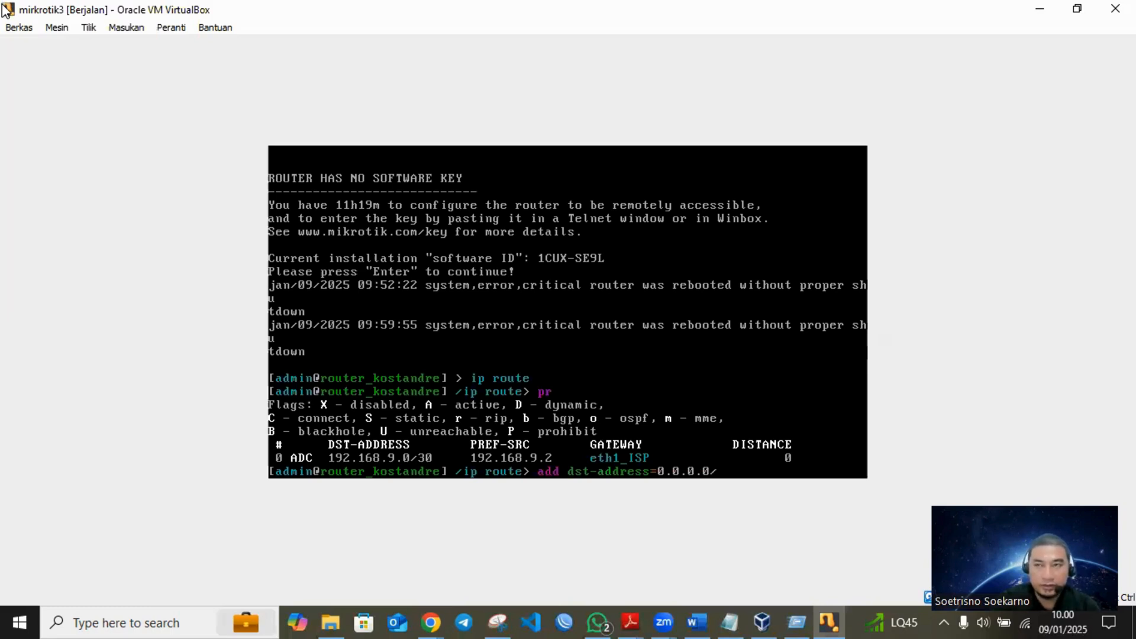
type("0 gateway=")
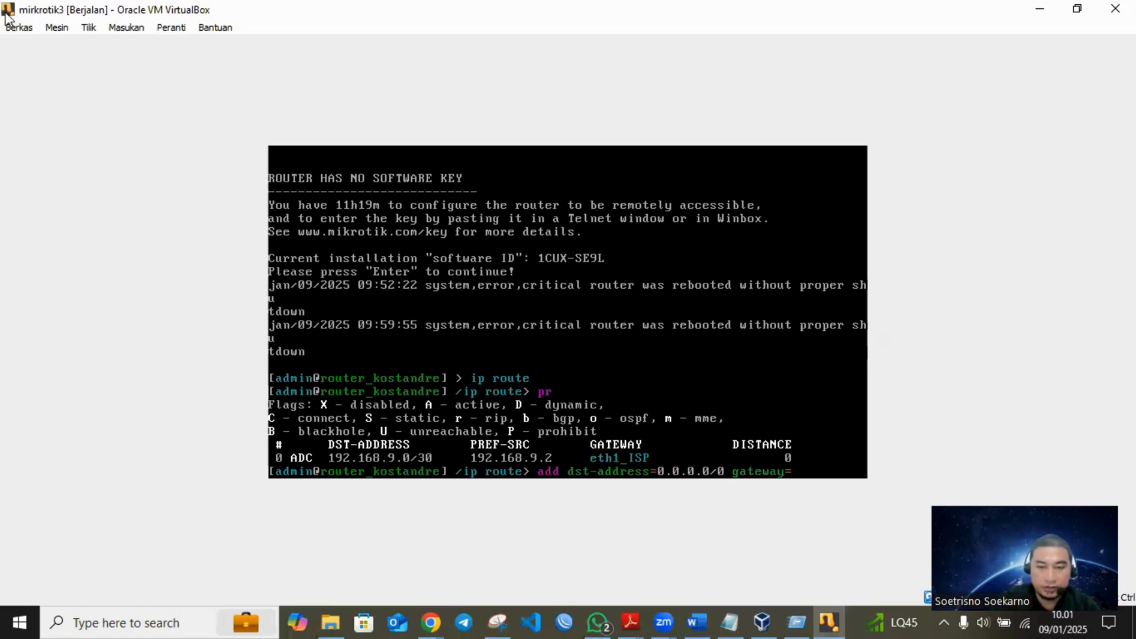
type("192")
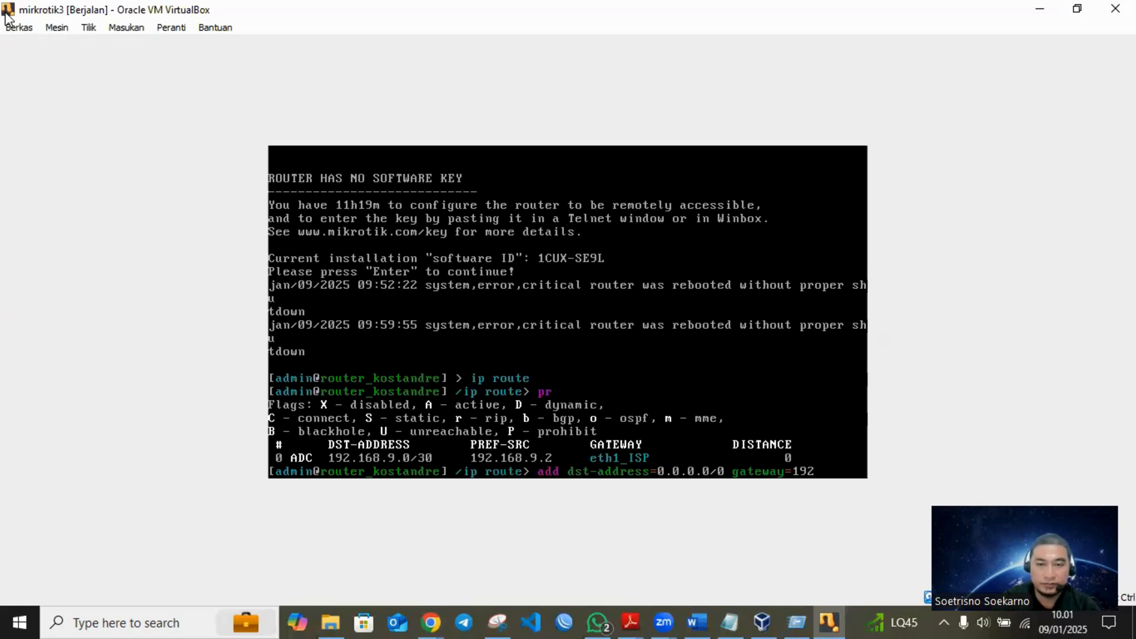
type(".168.9.1")
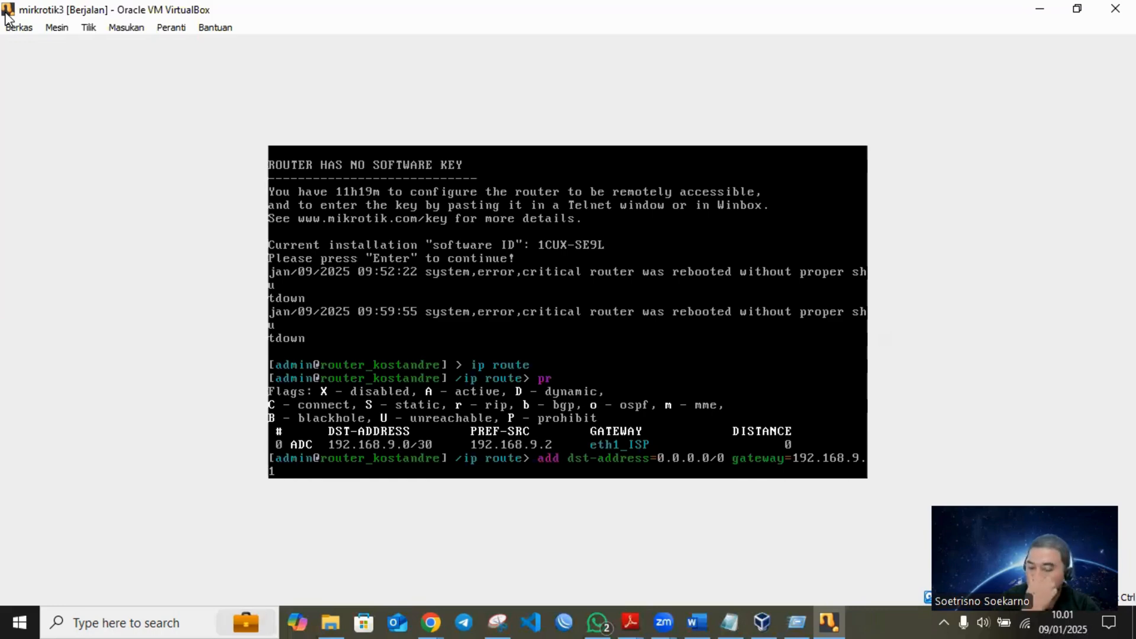
key("Return")
type("/ip route>")
key("Return")
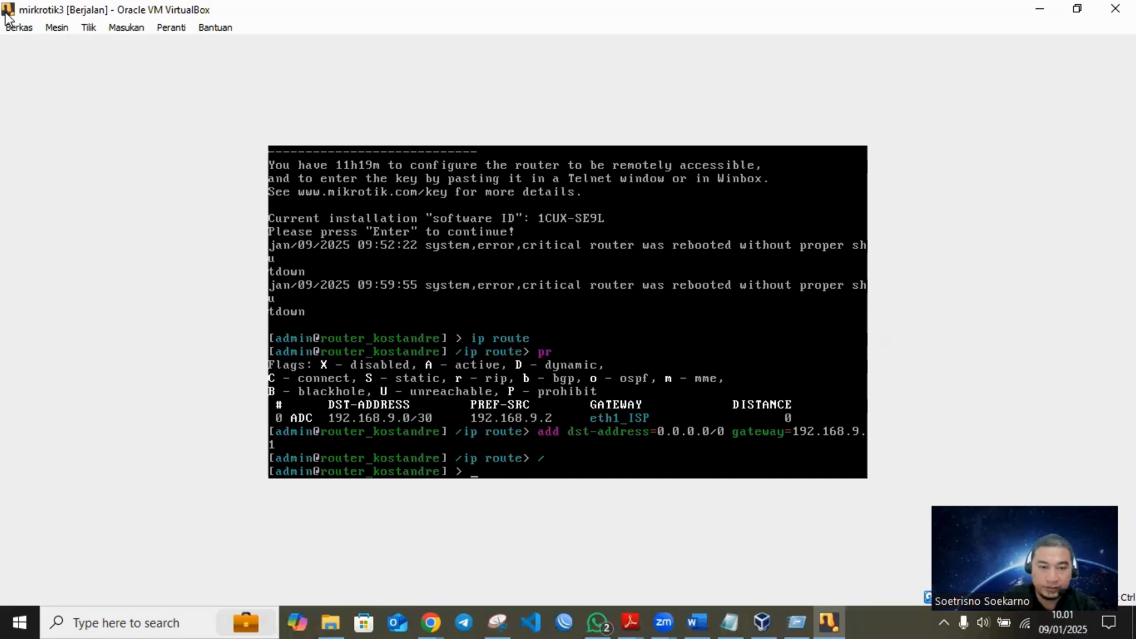
- Test the router's internet connection by pinging 8.8.8.8, and stop the ping
type("ping")
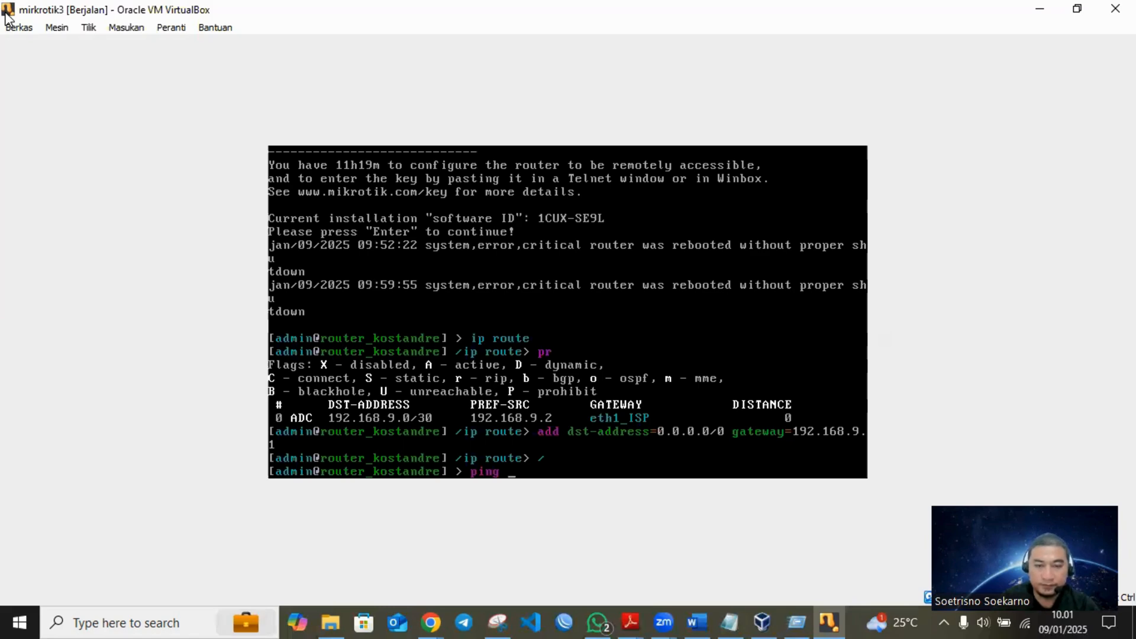
type("8.8.8.8")
key("Return")
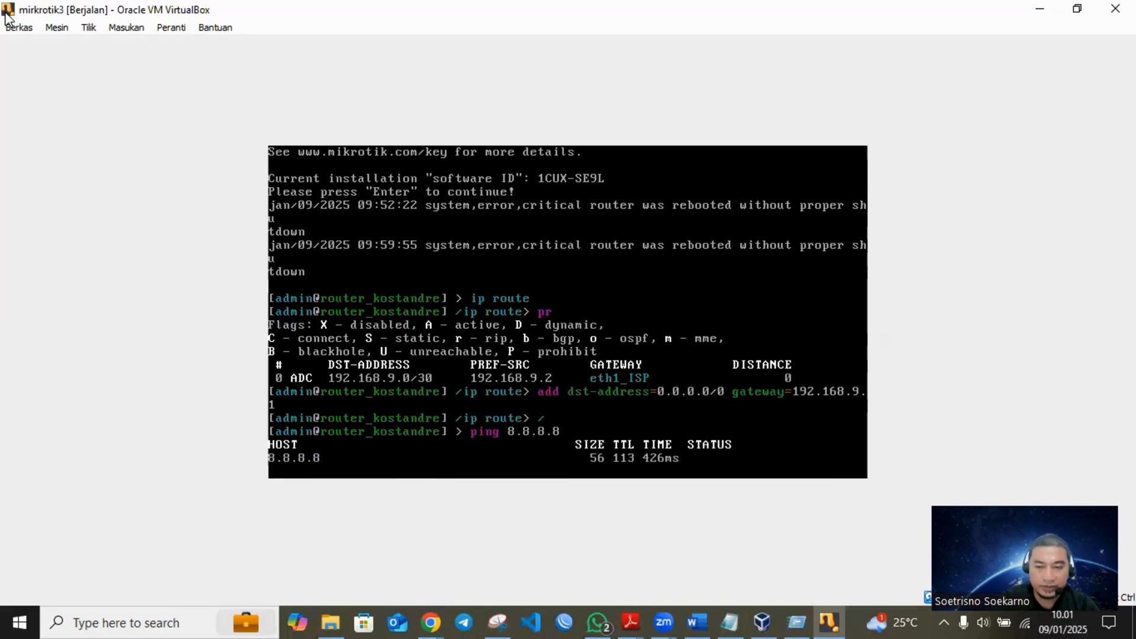
key("ctrl+c")
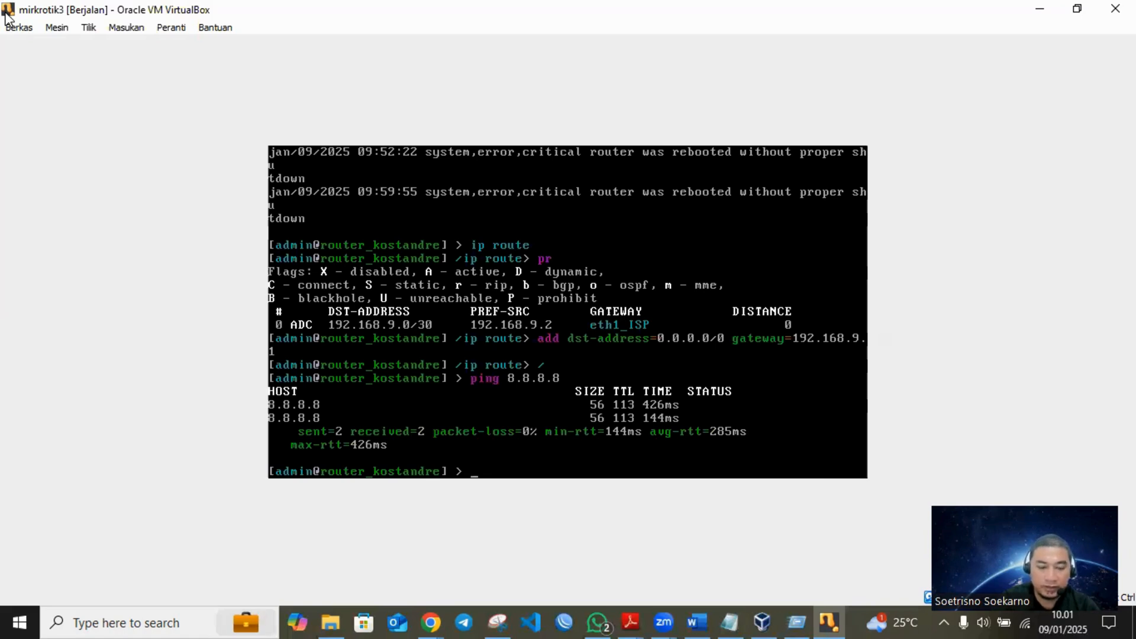
- At the ip dns level, set servers to 8.8.8.8 and allow-remote-requests to yes
type("ip dns")
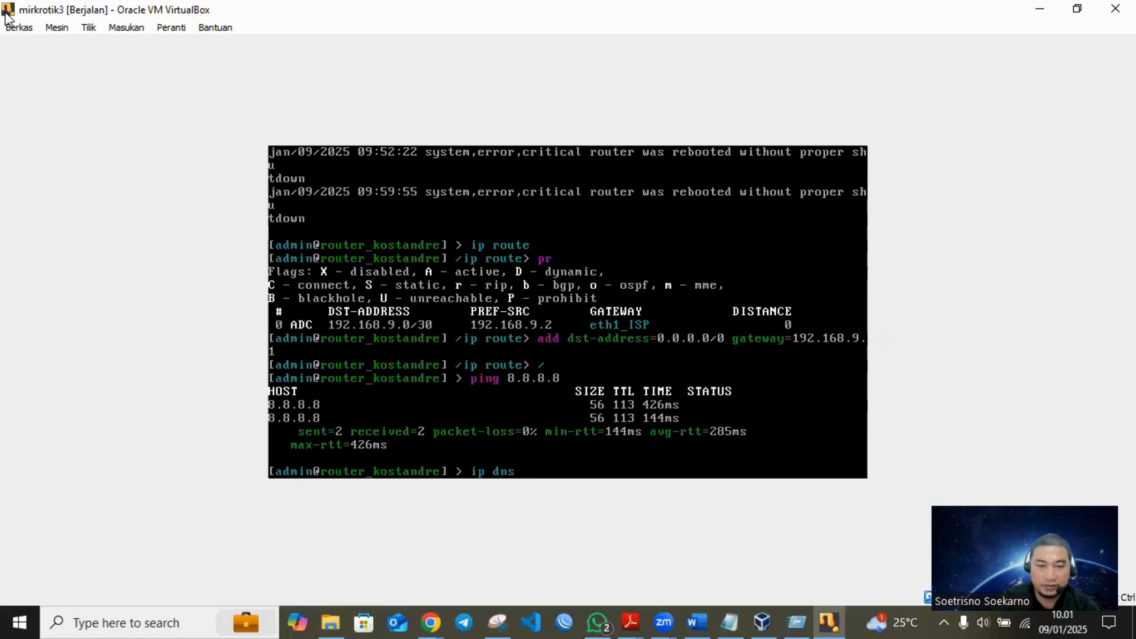
key("Return")
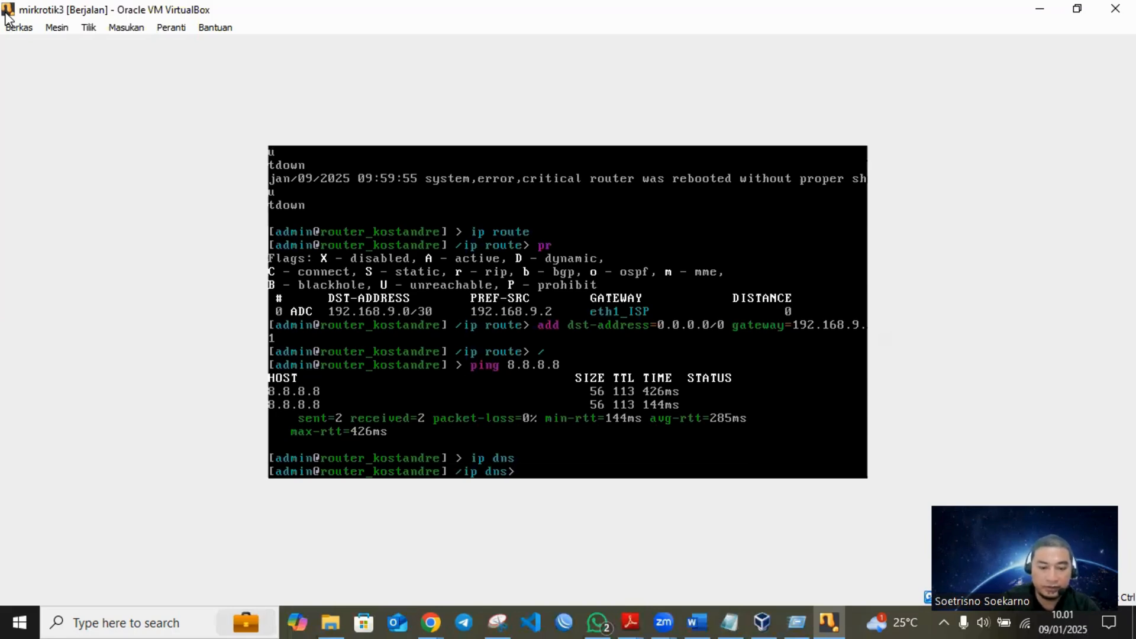
type("set  servers=")
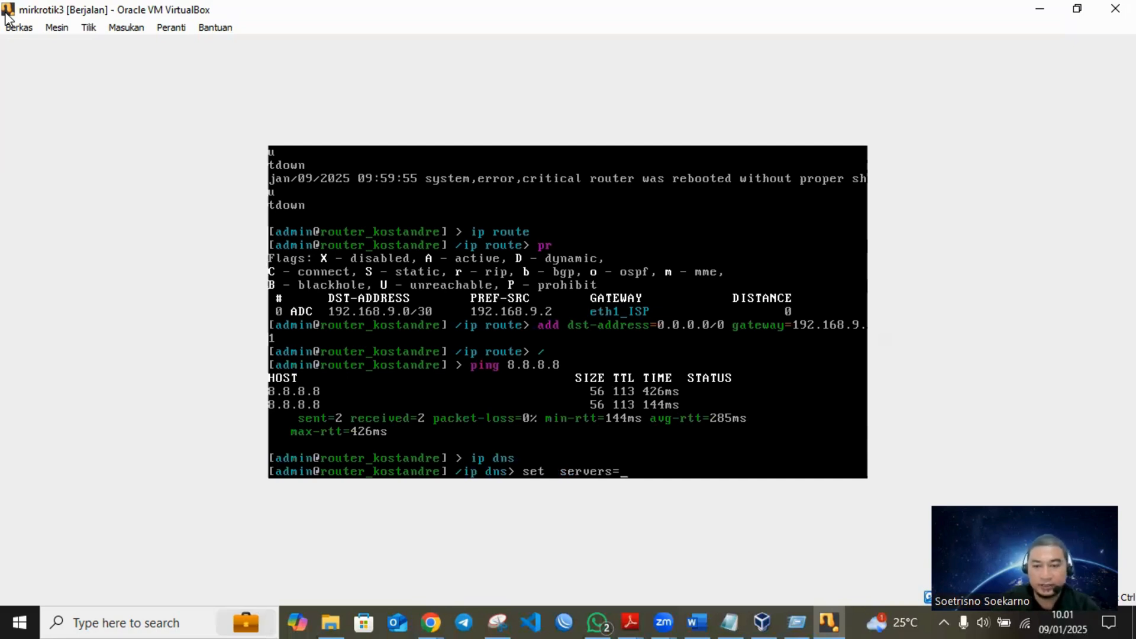
type("8.8.8.8 allow-remote-requests=yes")
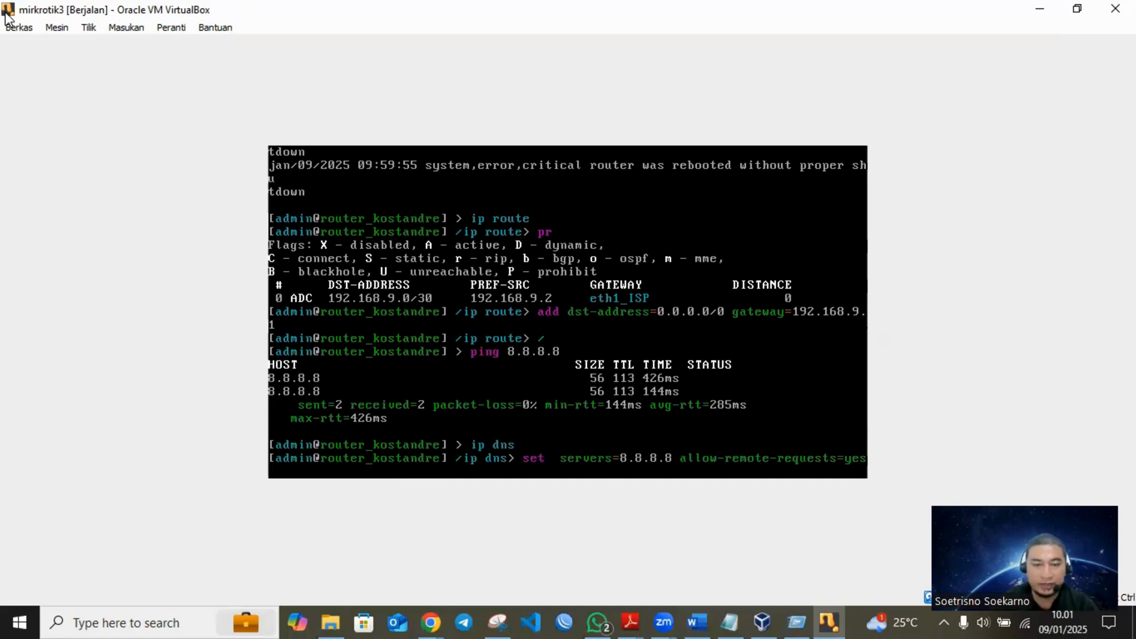
key("Return")
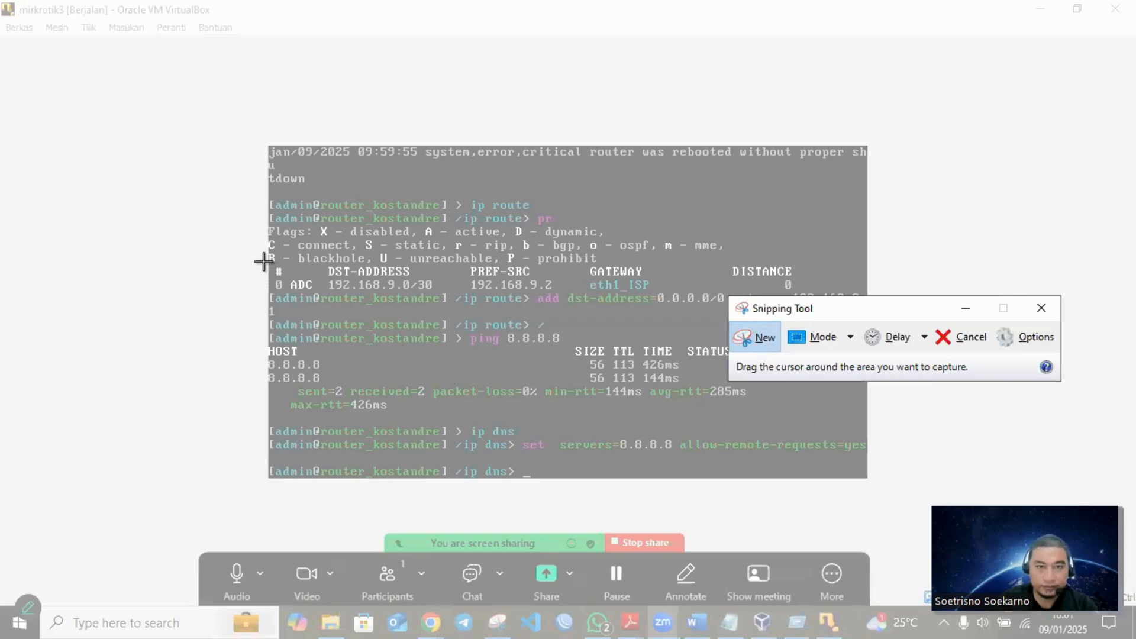
- Snip the console output from ip route to ip dns and paste it below heading e in the Word journal
left_click_drag(259, 190, 872, 486)
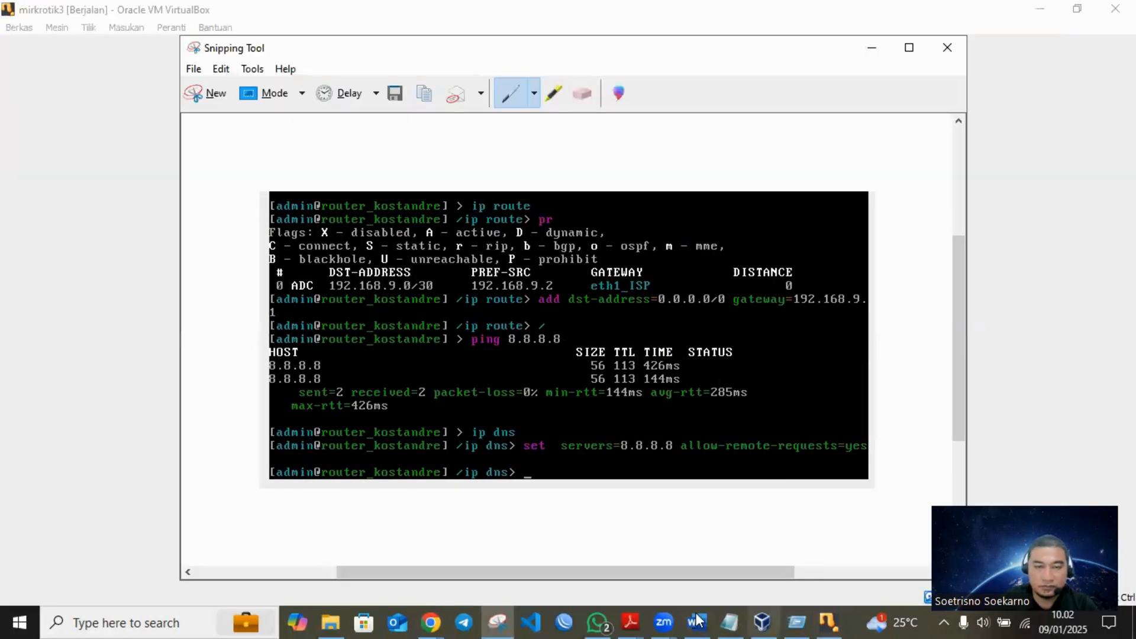
left_click(698, 620)
left_click(314, 414)
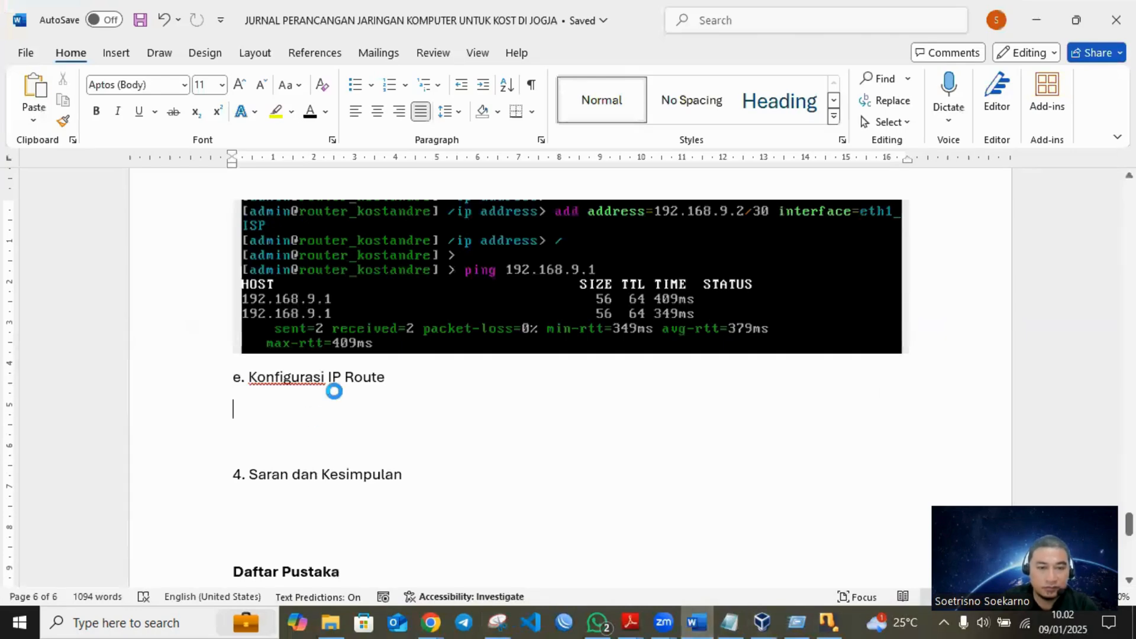
key("ctrl+v")
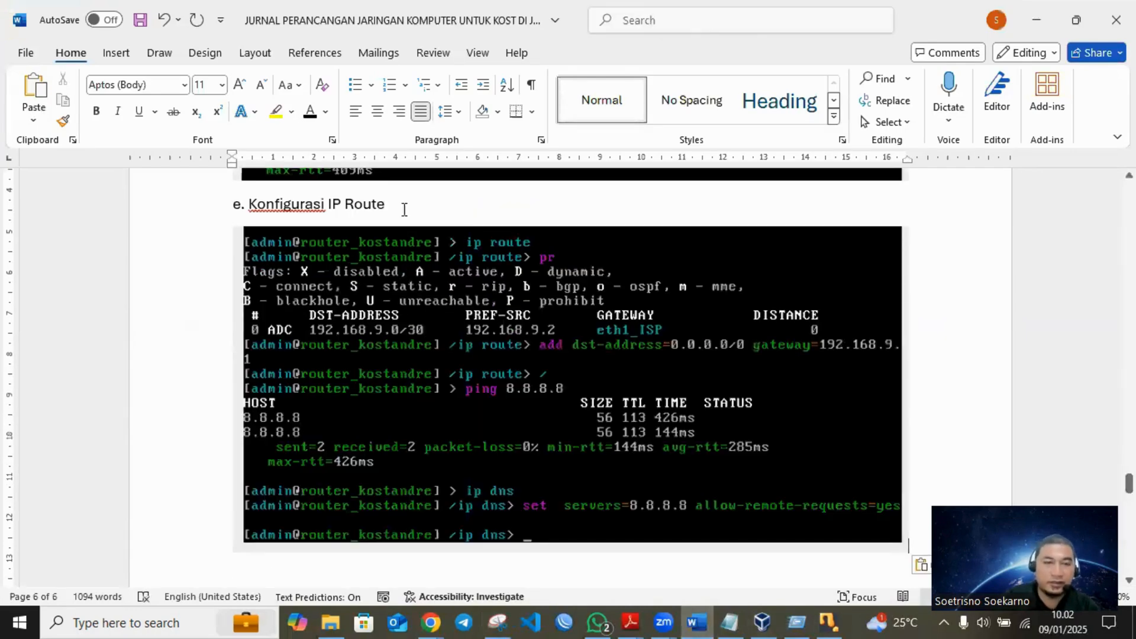
- Extend heading e to "e. Konfigurasi IP Route dan DNS Server" and save the document
left_click(404, 210)
type("dan DNS ")
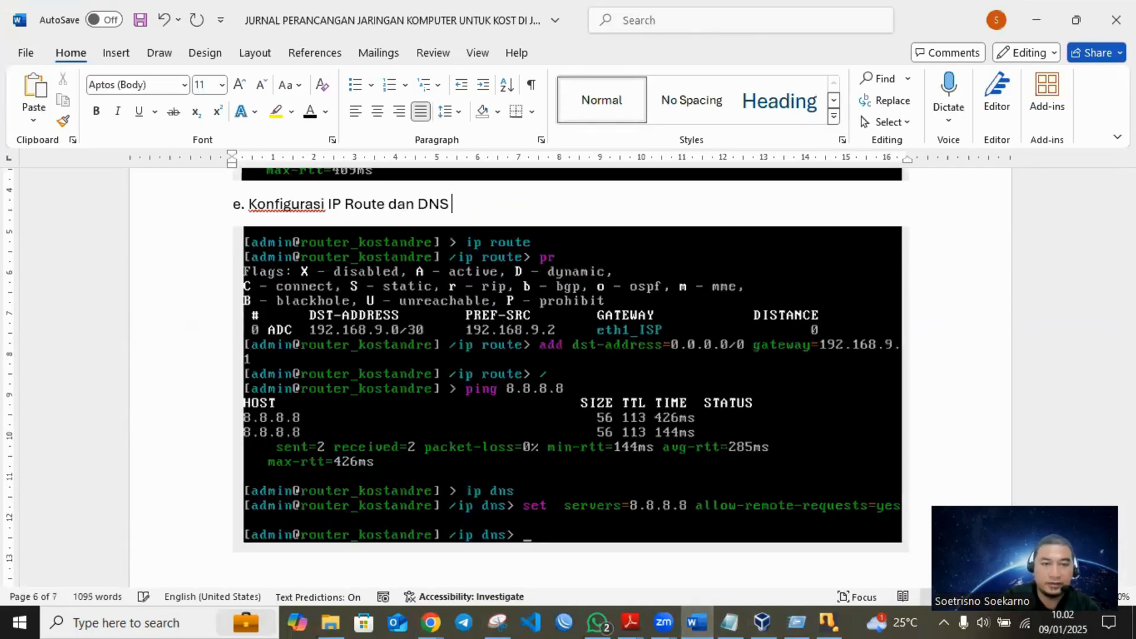
type("Serve")
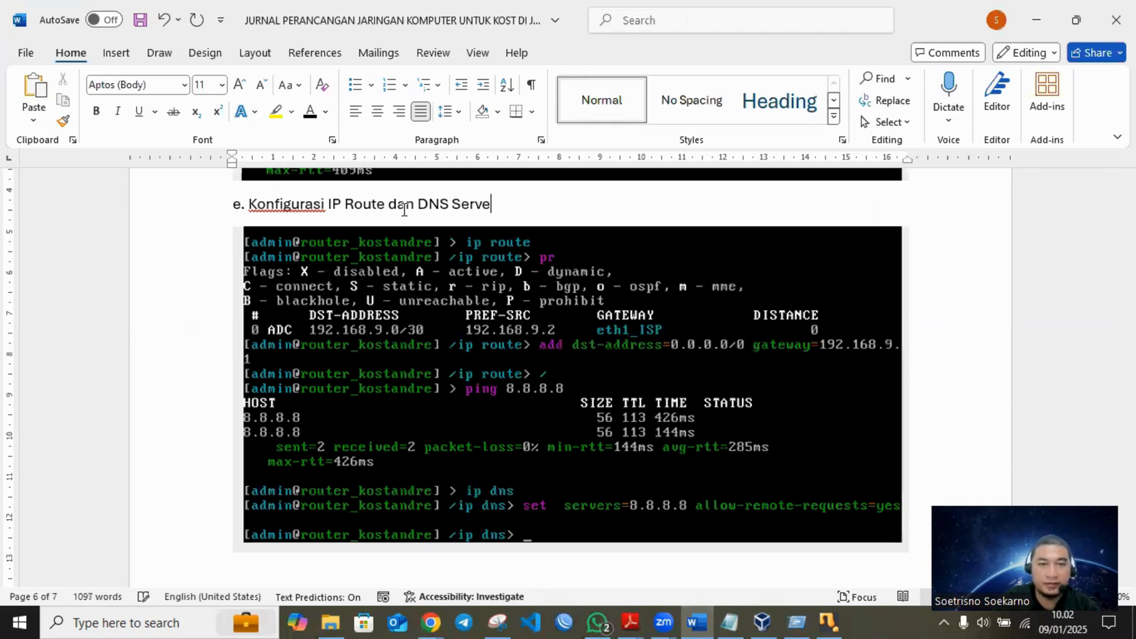
type("r")
key("ctrl+s")
scroll(614, 272, "up", 5)
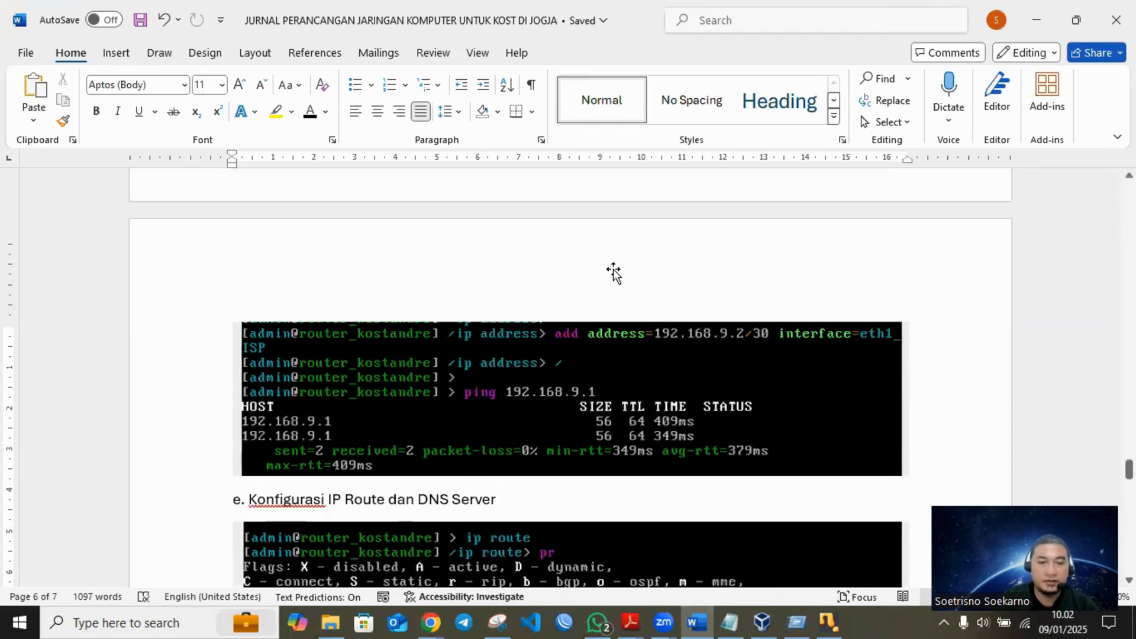
- Below the DNS console screenshot in the Word journal, add the heading "f. Konfigurasi IP Address ke klien"
scroll(355, 325, "down", 5)
scroll(355, 327, "down", 4)
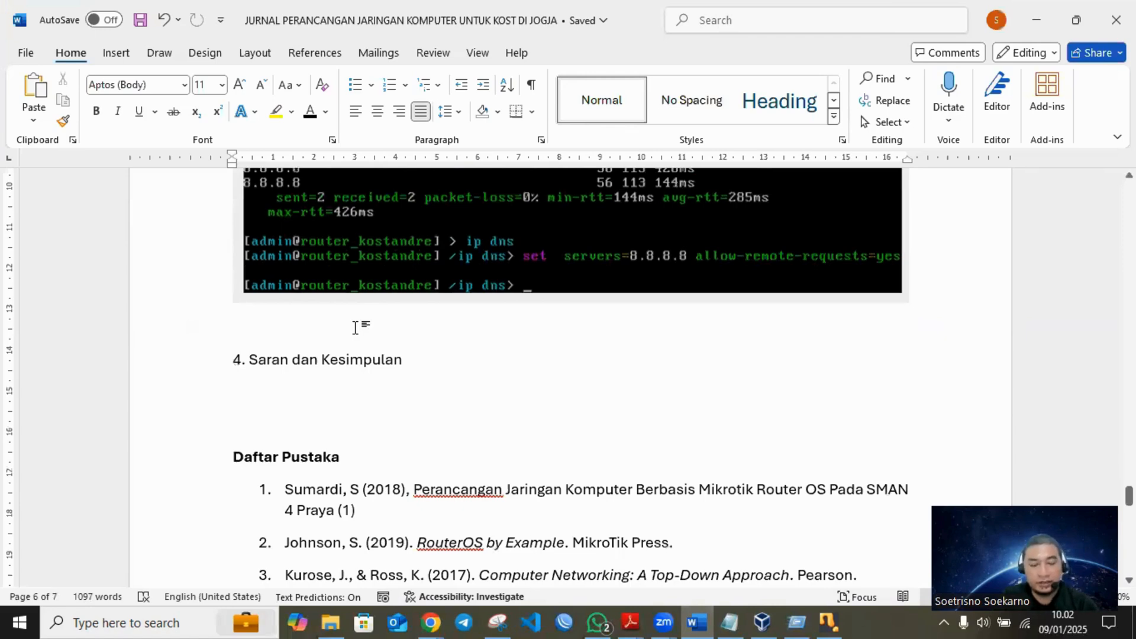
scroll(489, 303, "up", 2)
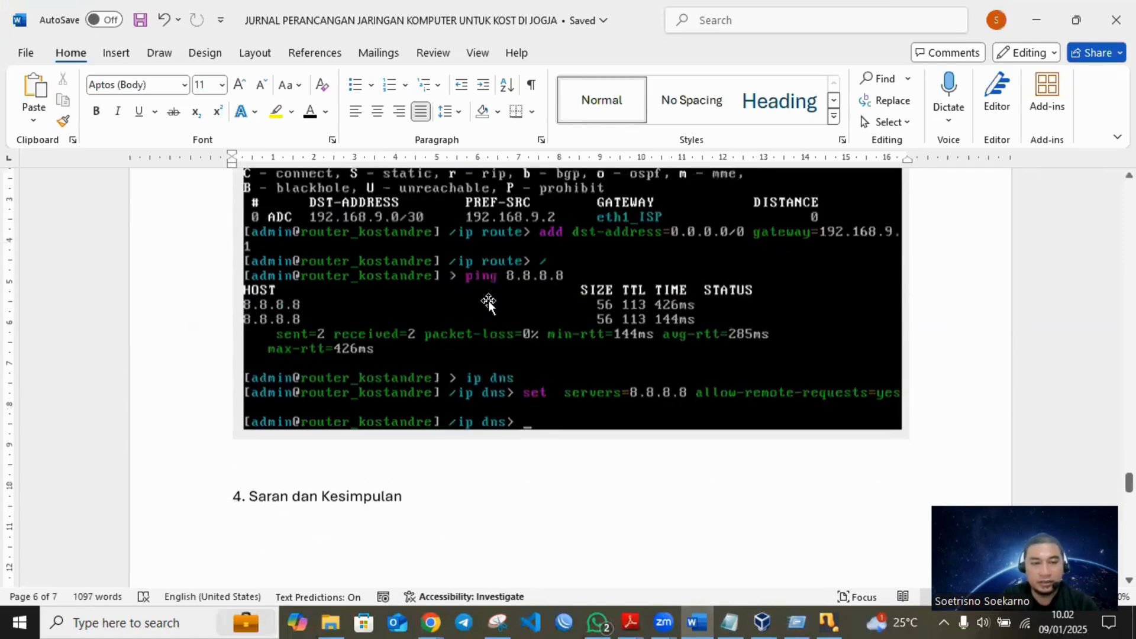
scroll(488, 301, "up", 2)
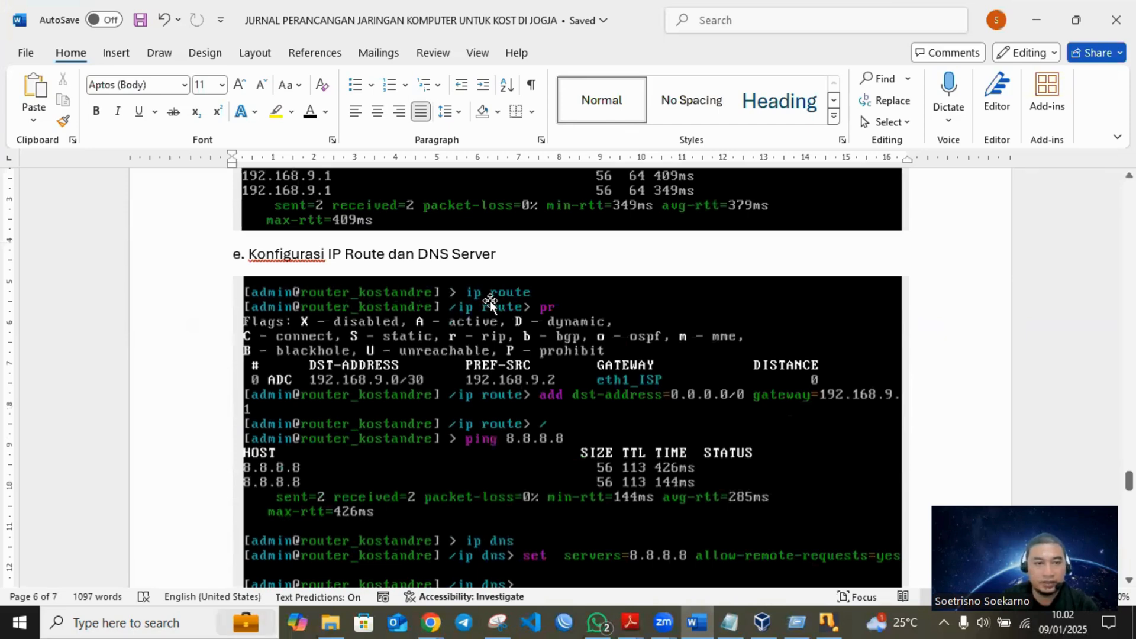
scroll(490, 301, "down", 1)
scroll(490, 301, "up", 1)
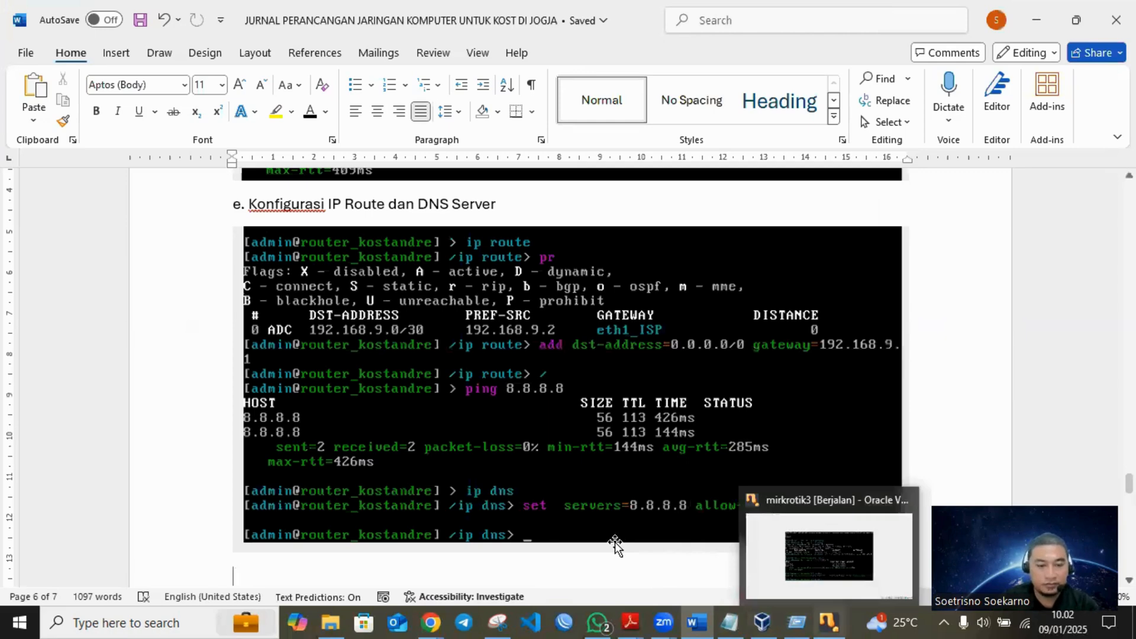
type("e")
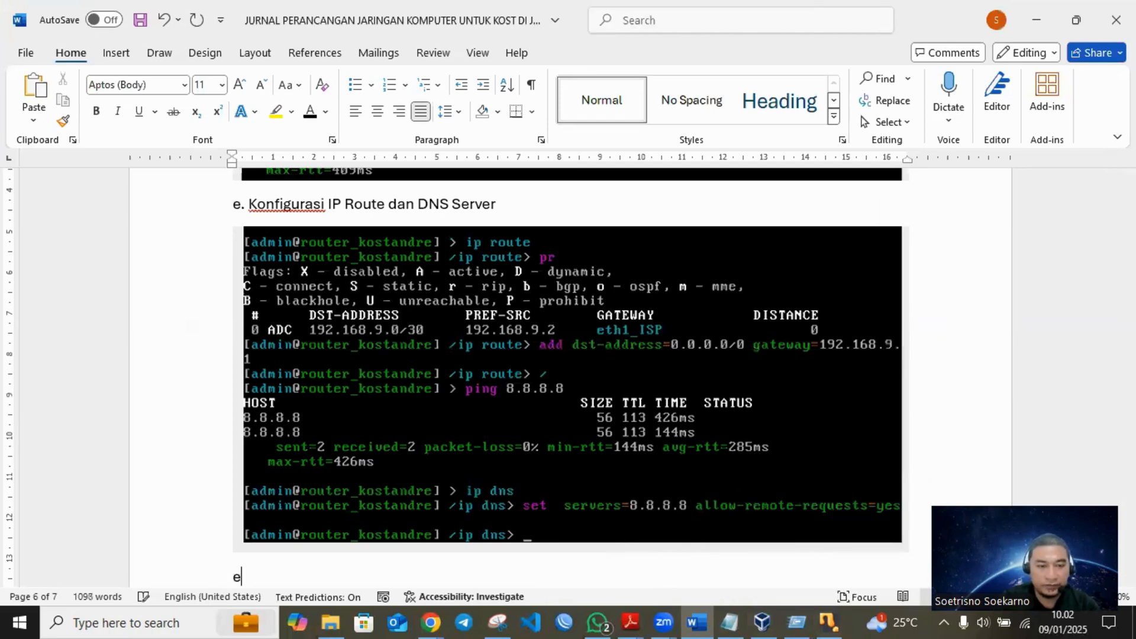
key("BackSpace")
type("f. Kon")
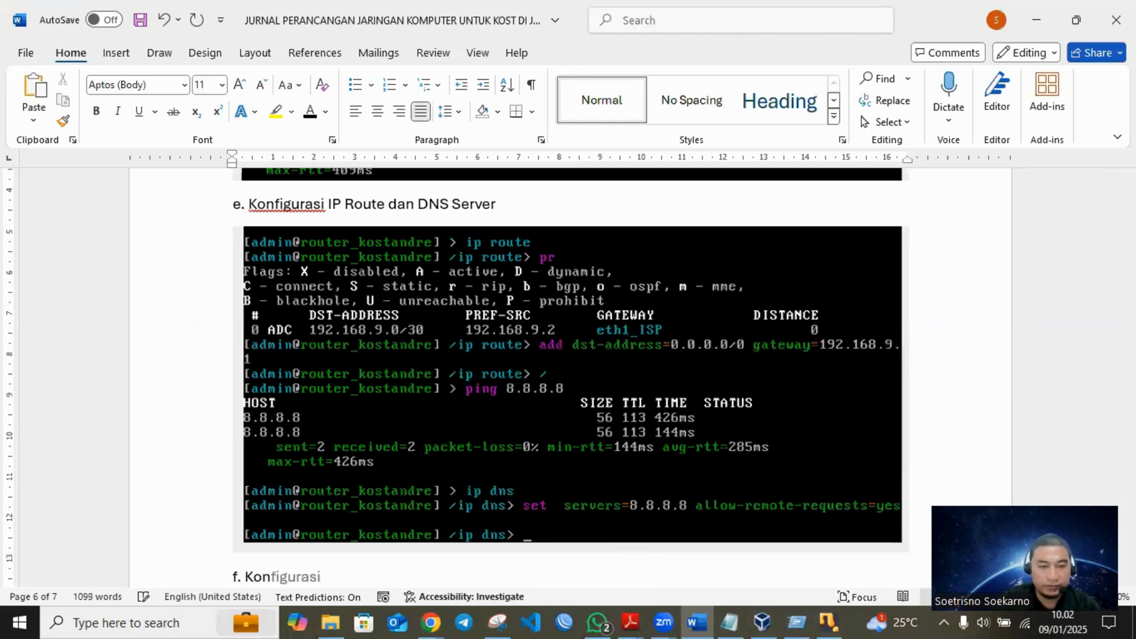
key("Tab")
type("IP")
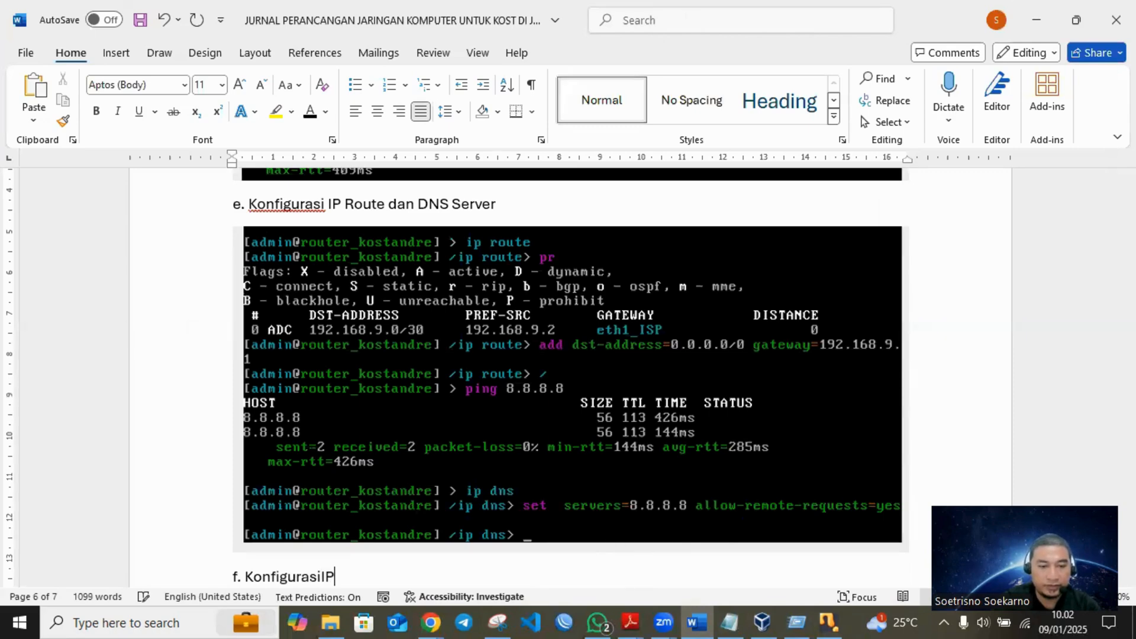
key("BackSpace")
key("BackSpace")
type("IP A")
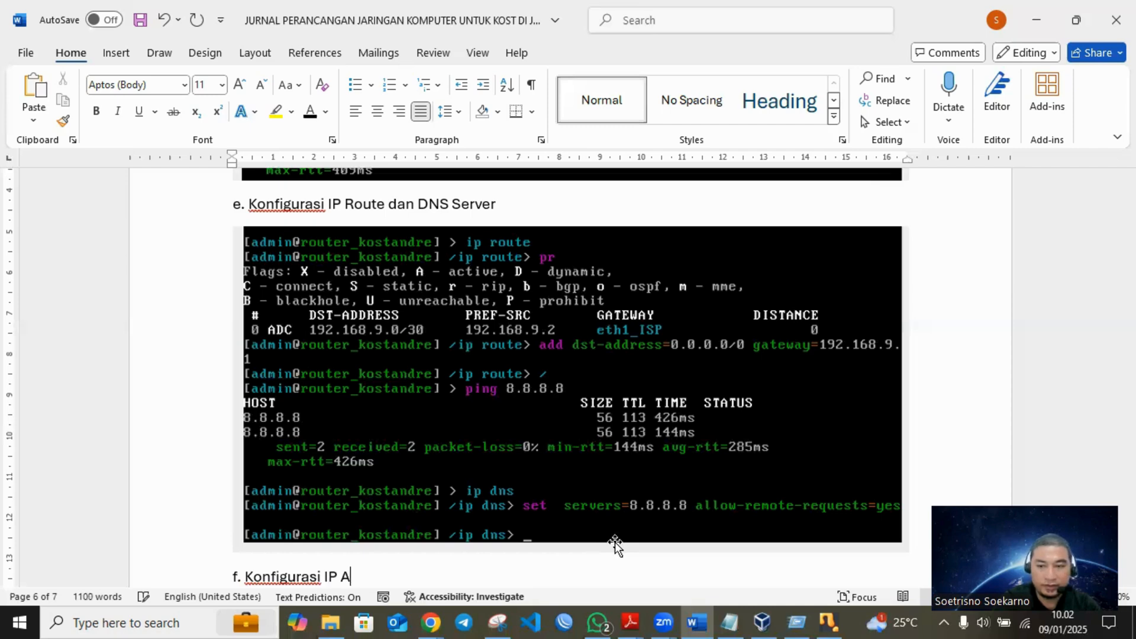
type("ddress ke klien")
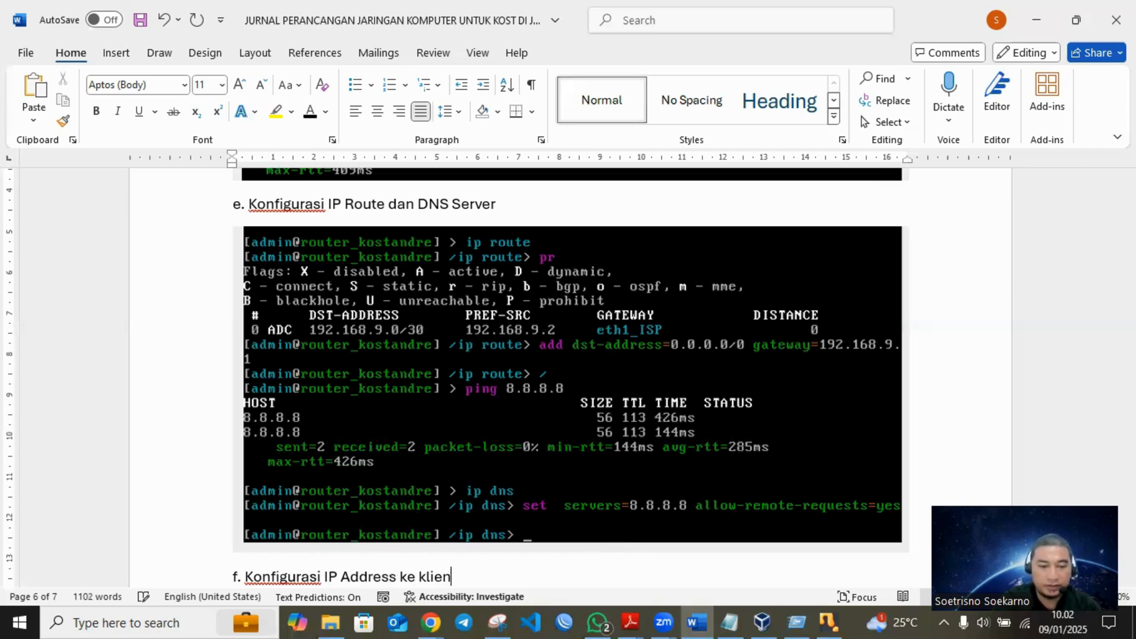
- Replace "klien" with "AP" in heading f and save the document
key("BackSpace")
key("BackSpace")
key("BackSpace")
key("BackSpace")
key("BackSpace")
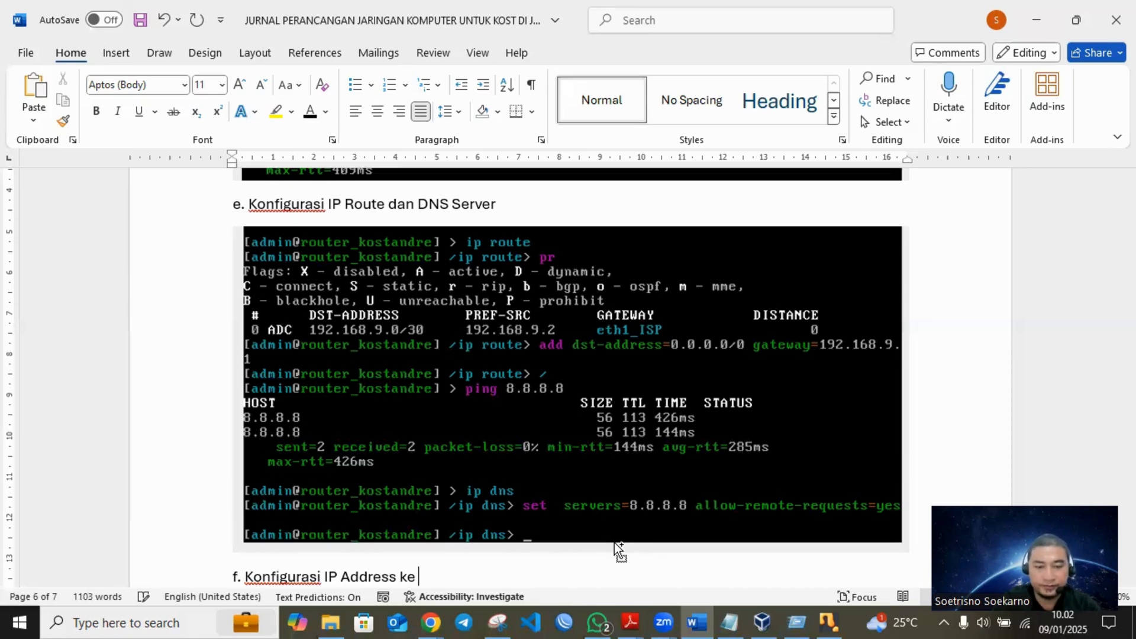
type("AP")
key("ctrl+s")
- Review the planned port and IP addresses in the journal's topology explanation, and switch to the router console in VirtualBox
scroll(703, 502, "up", 1)
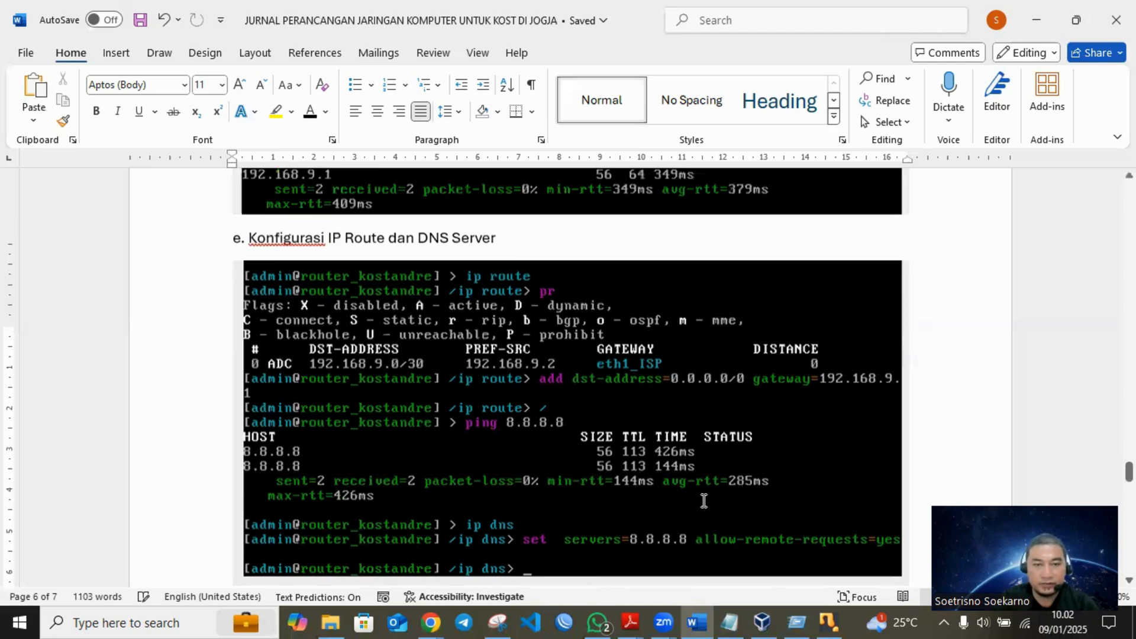
scroll(704, 501, "up", 10)
scroll(703, 502, "up", 10)
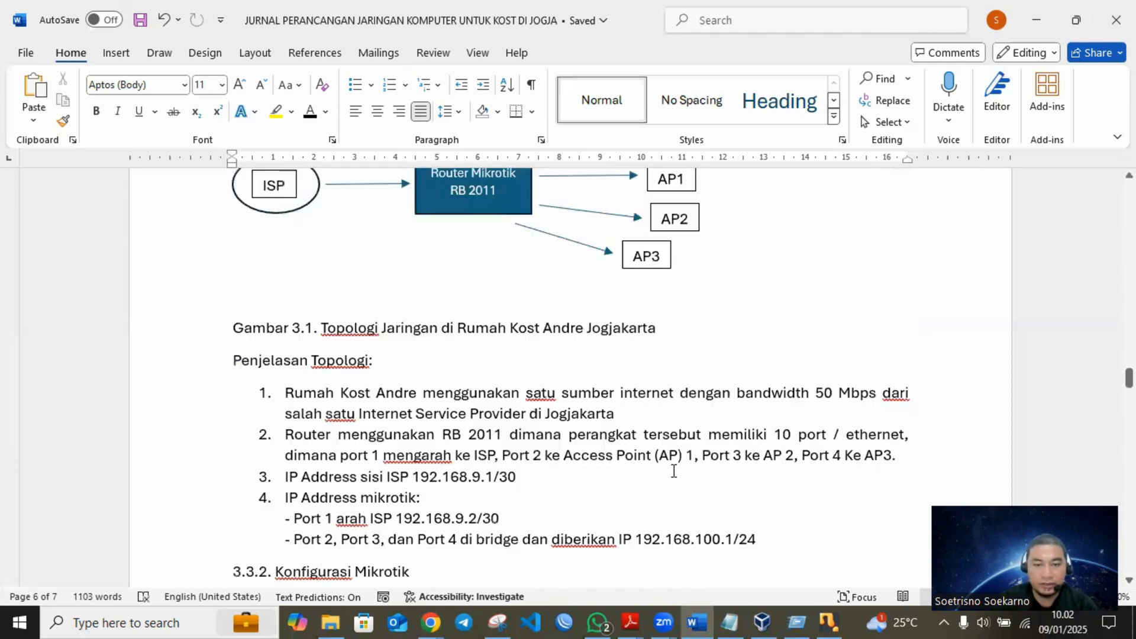
scroll(673, 408, "down", 4)
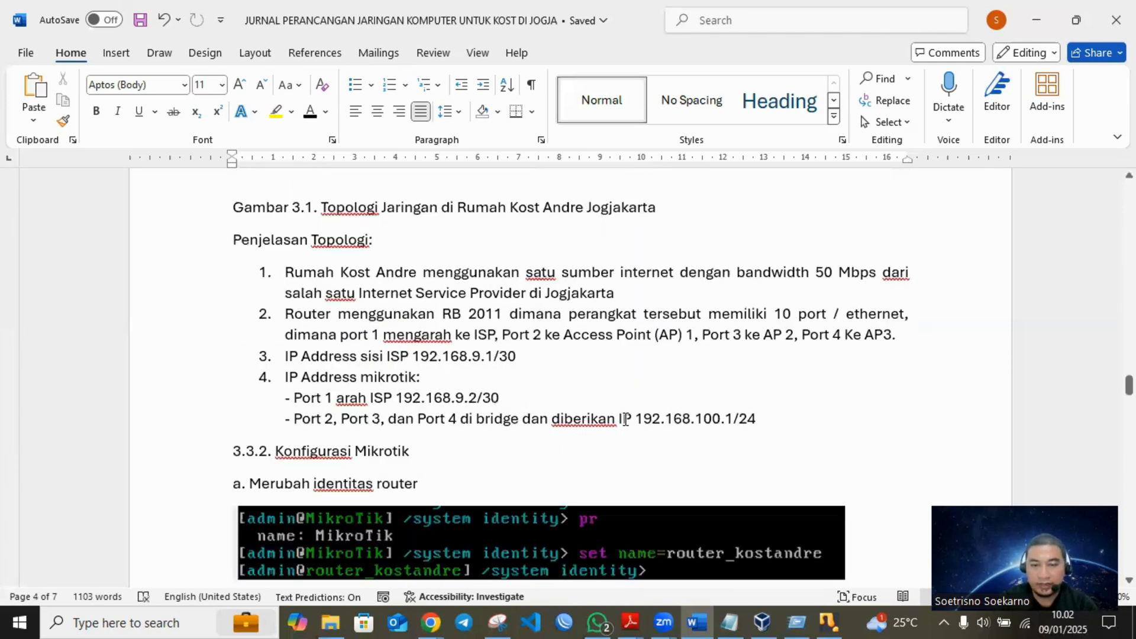
left_click(828, 621)
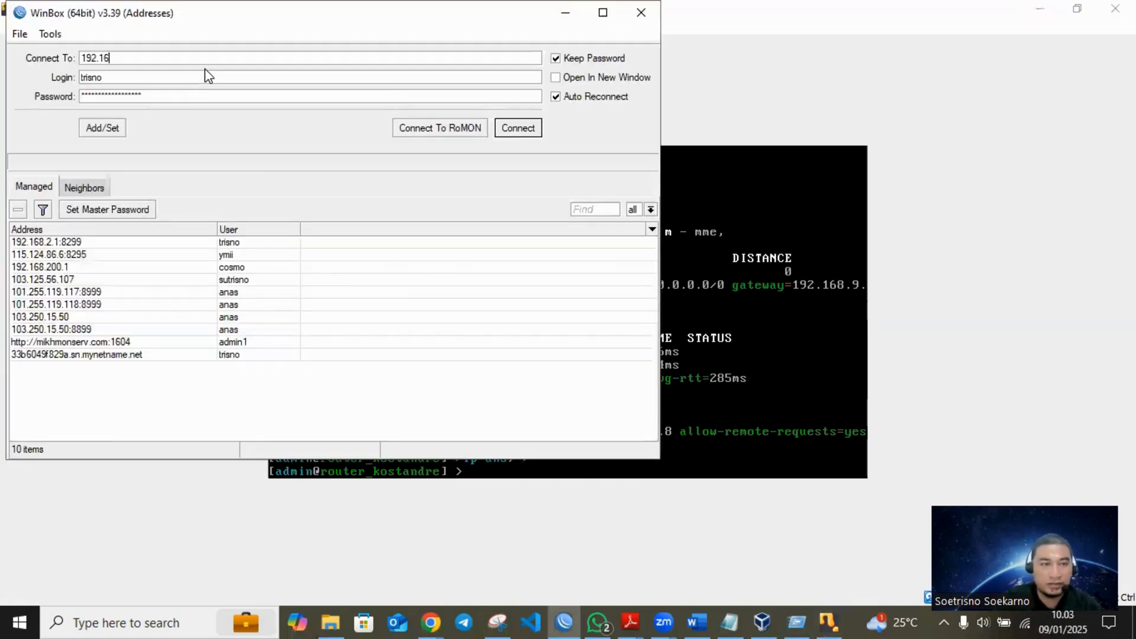
- Log in to the router at 192.168.9.2 in WinBox as admin with an empty password, and dismiss the RouterOS welcome notice
type(".9")
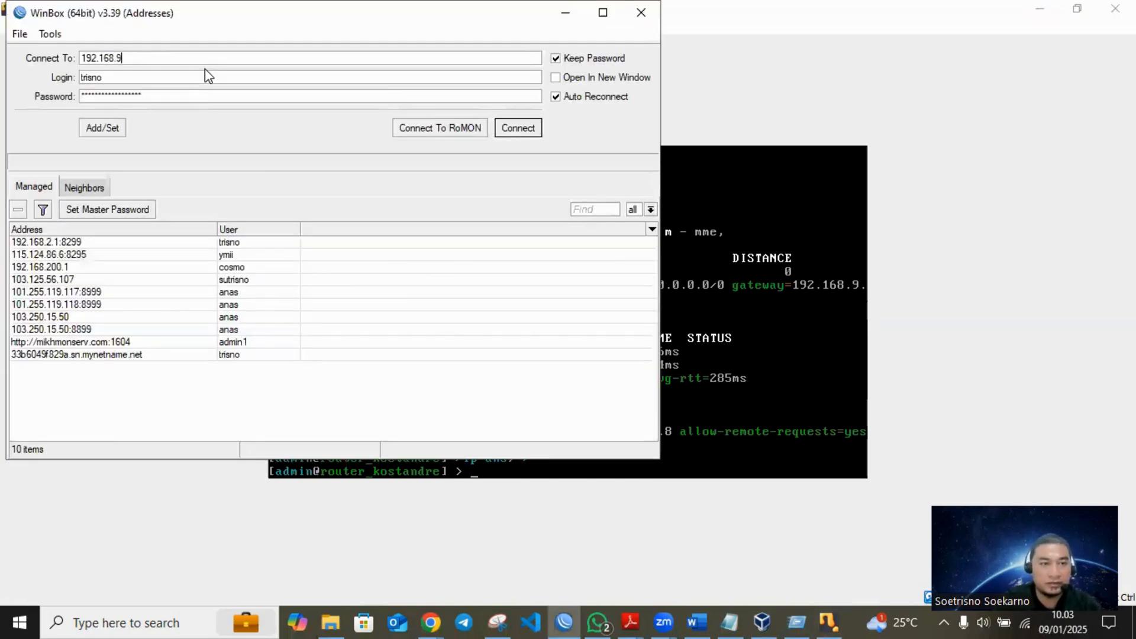
type(".2")
key("Tab")
key("BackSpace")
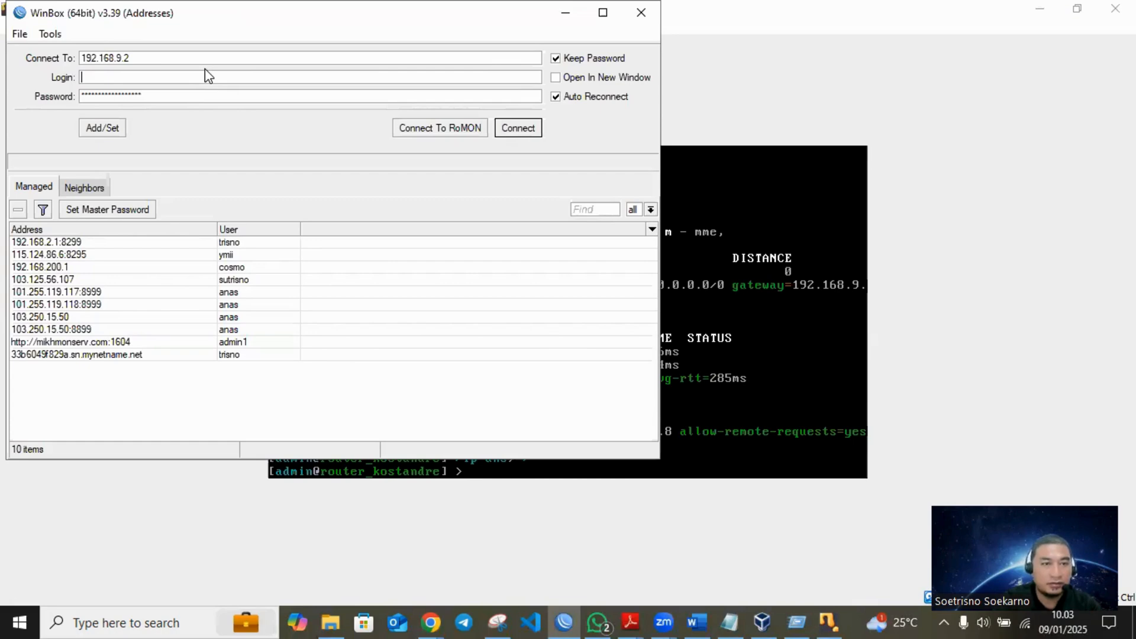
type("admin")
key("Tab")
key("BackSpace")
key("Return")
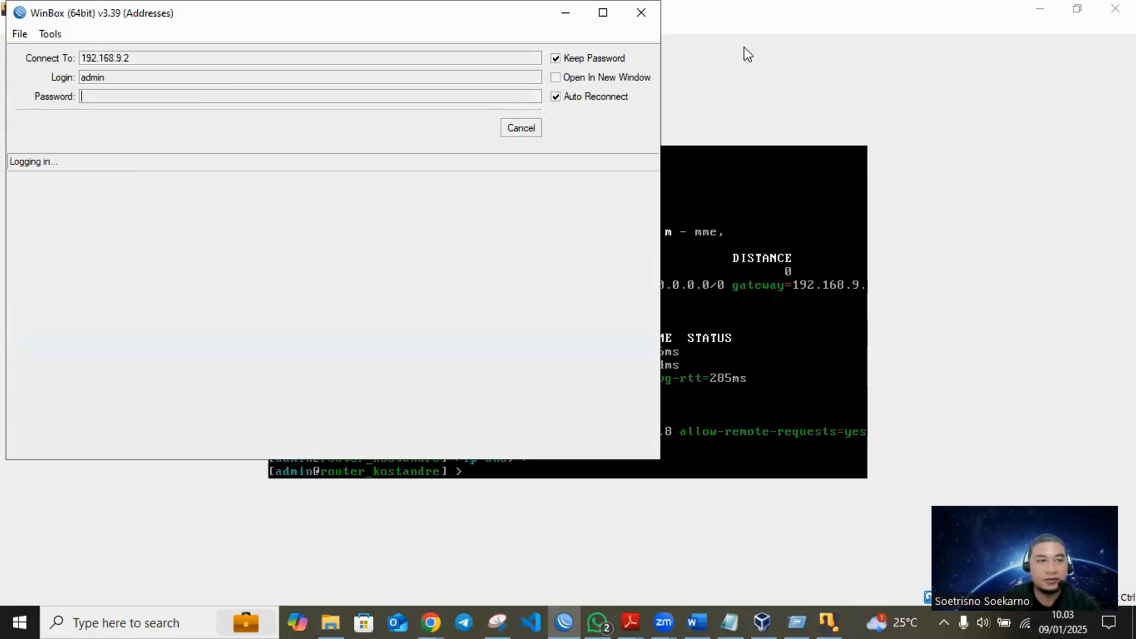
left_click(1046, 6)
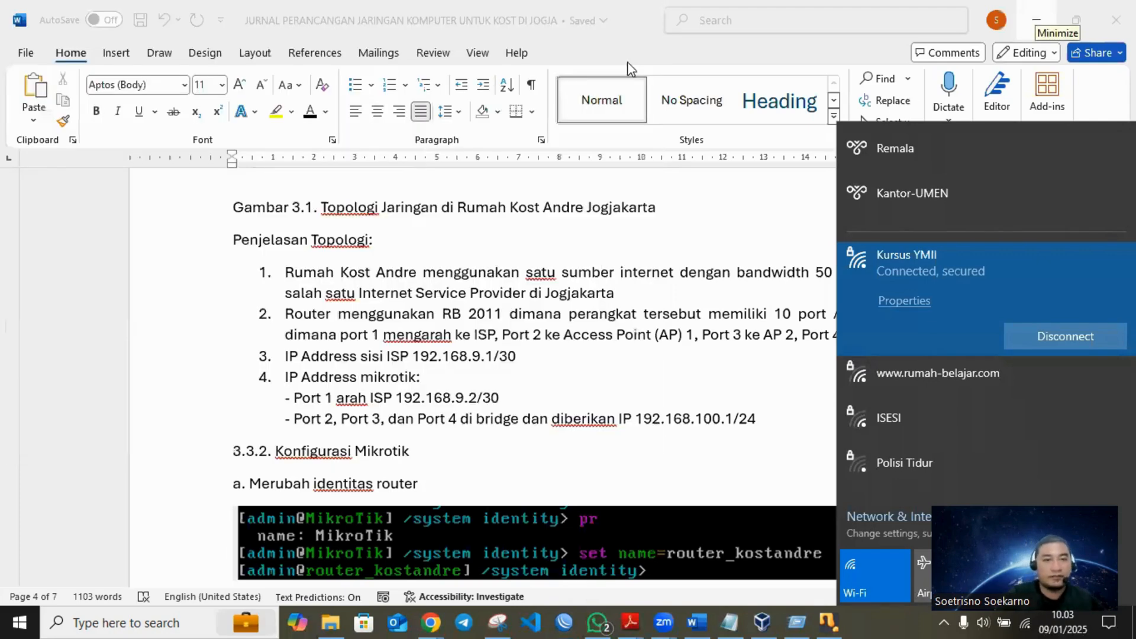
left_click(639, 11)
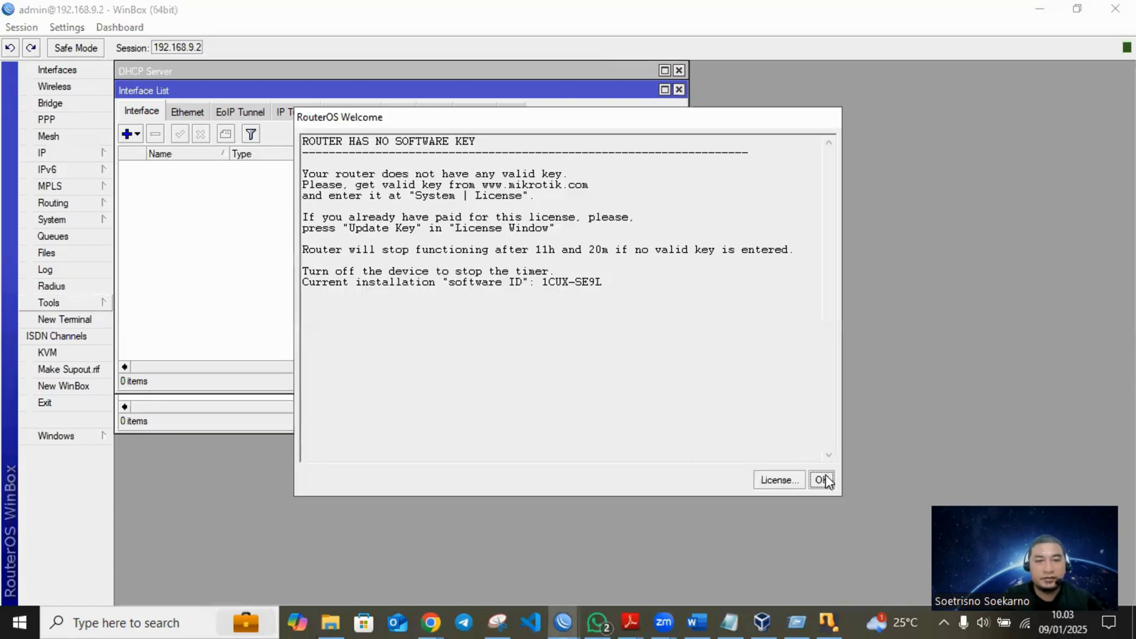
left_click(823, 480)
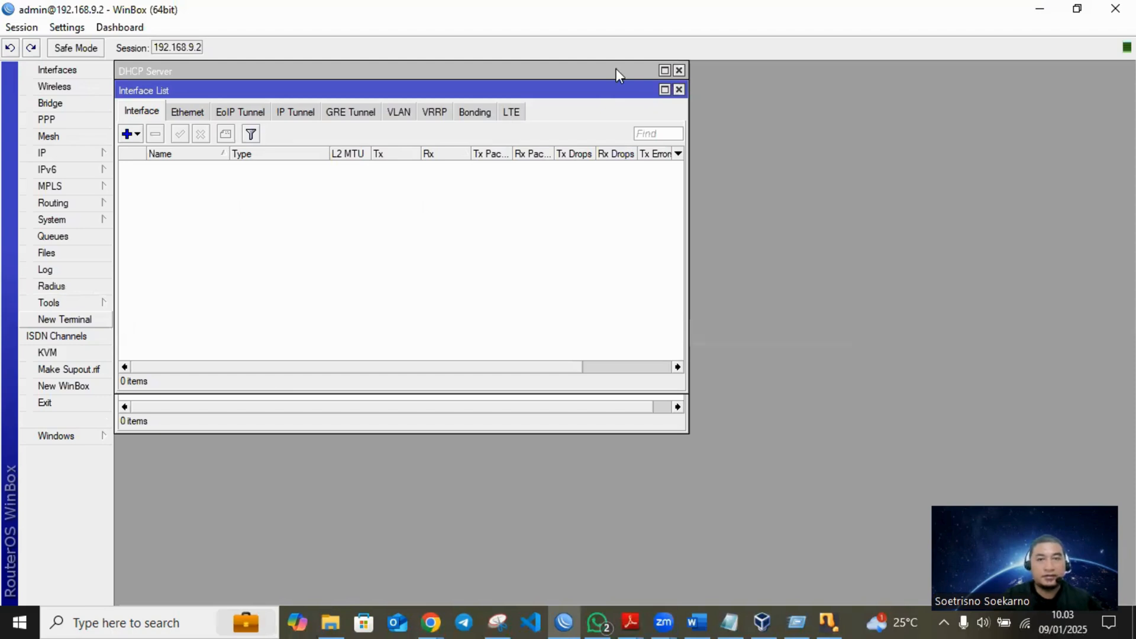
- Close the Interface List, Firewall, DHCP Server and DNS Settings windows, and reposition the remaining Address List window
left_click_drag(599, 92, 882, 205)
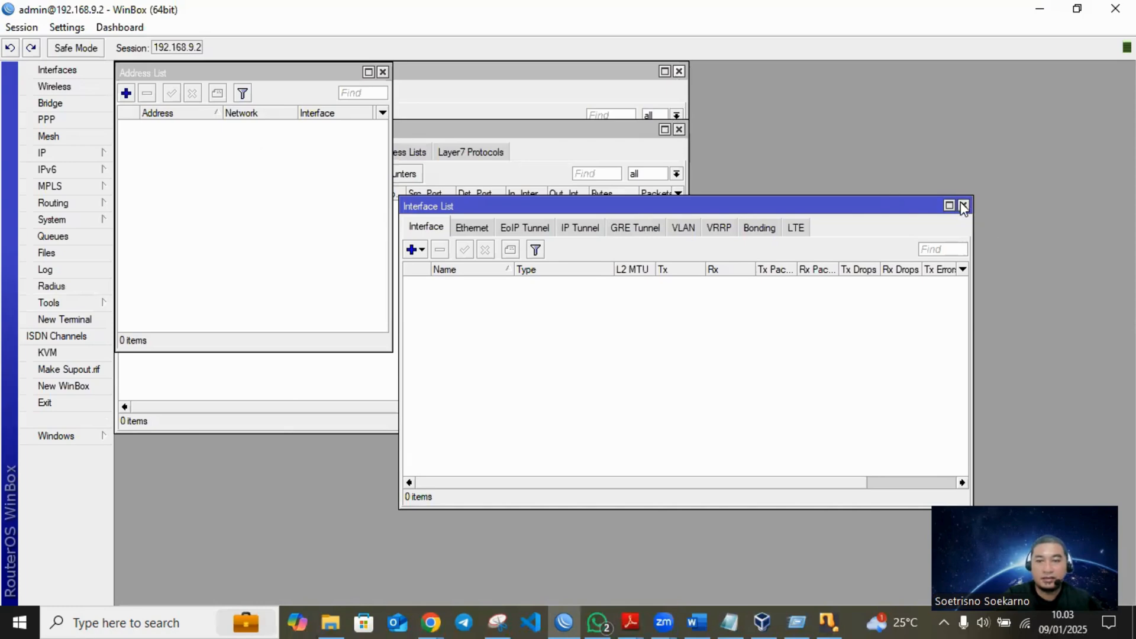
left_click(964, 206)
left_click(679, 130)
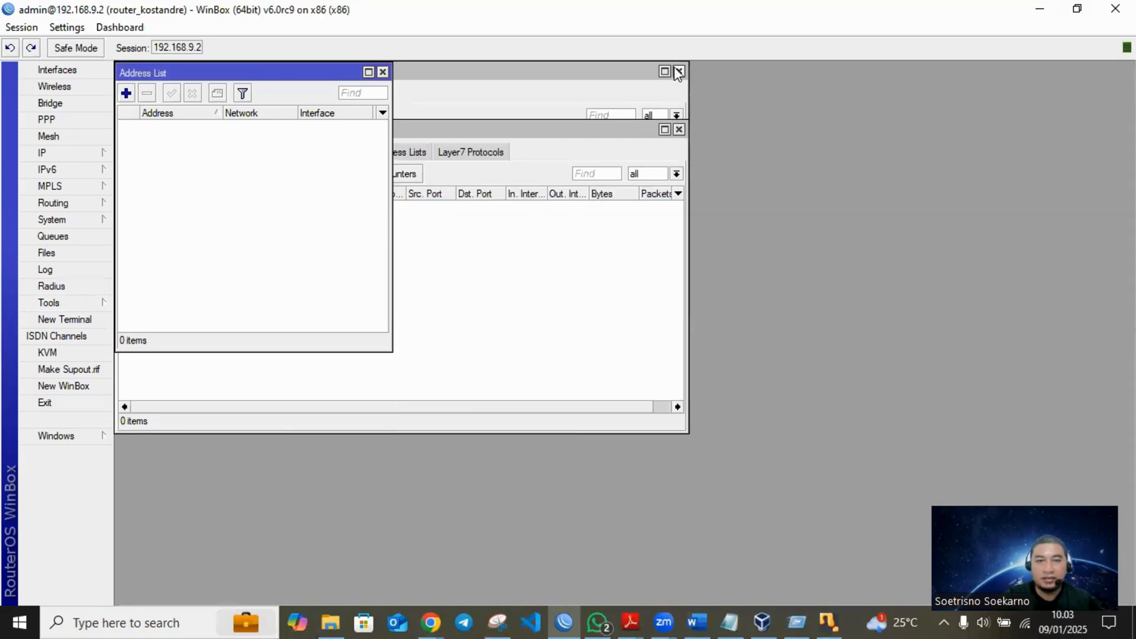
left_click(679, 72)
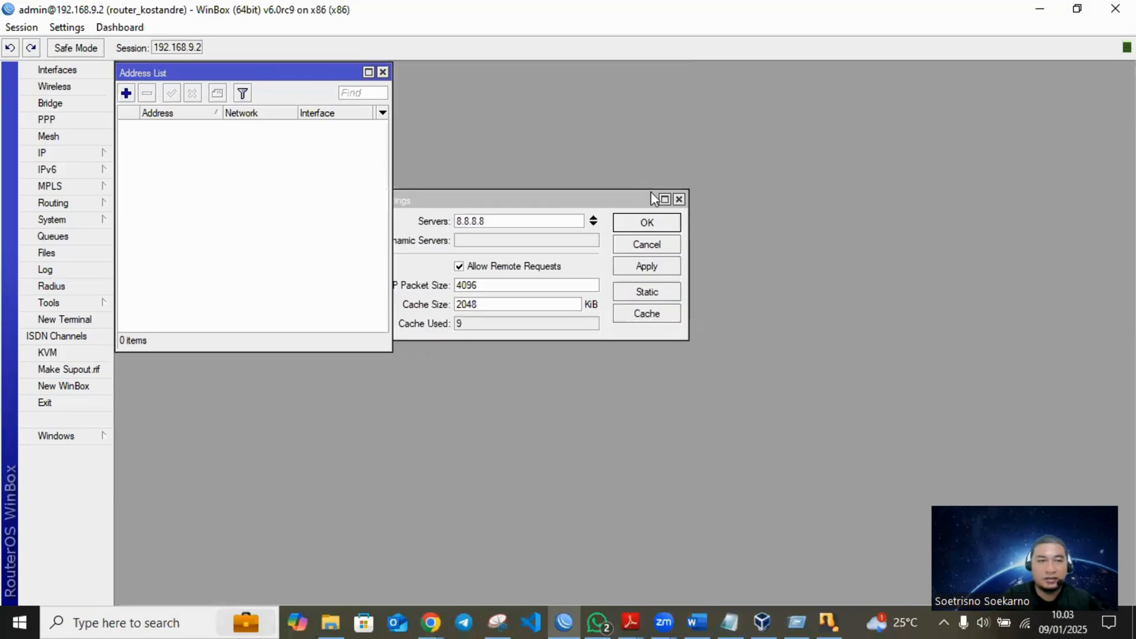
left_click(678, 199)
left_click_drag(281, 72, 436, 105)
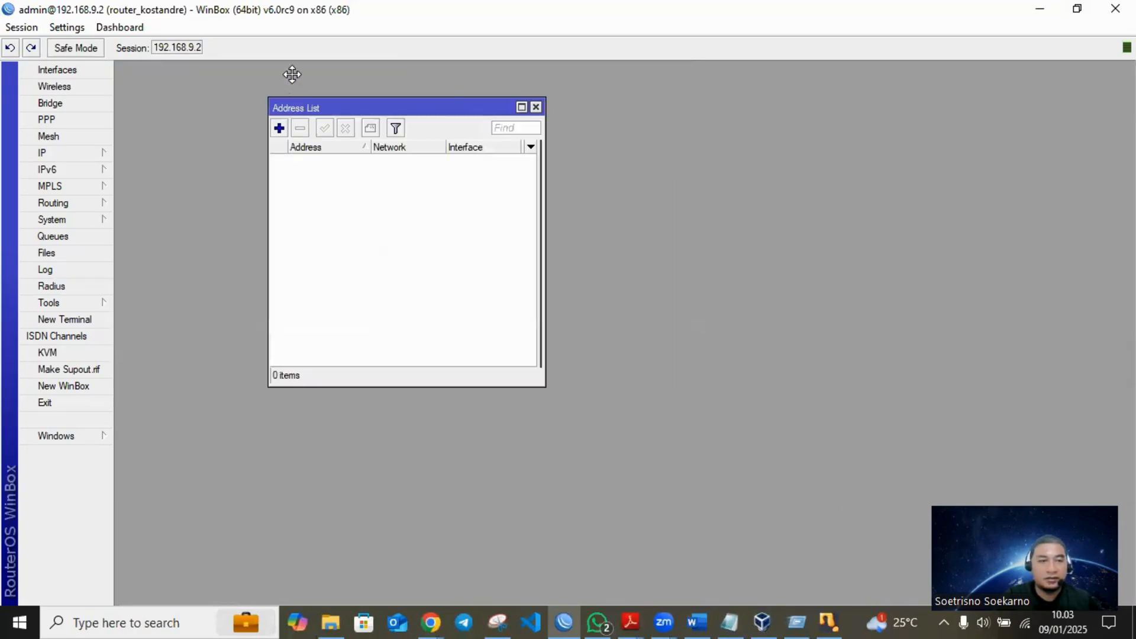
left_click_drag(292, 74, 289, 76)
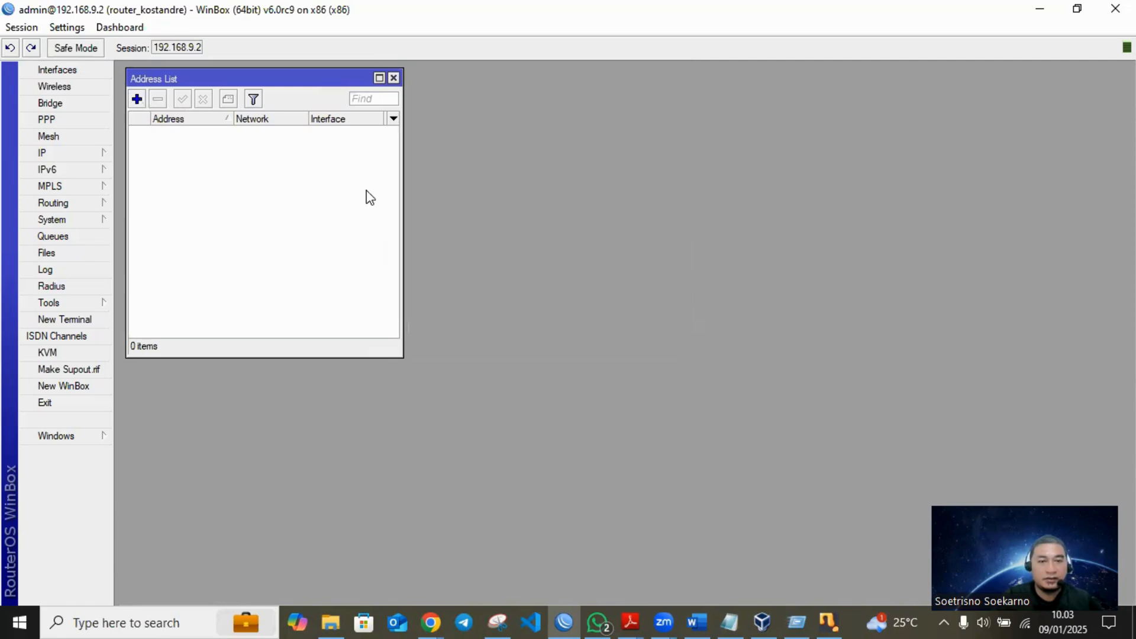
- Try to add the IP address 192.168.100.1/24 in the Address List and choose its interface
left_click(139, 97)
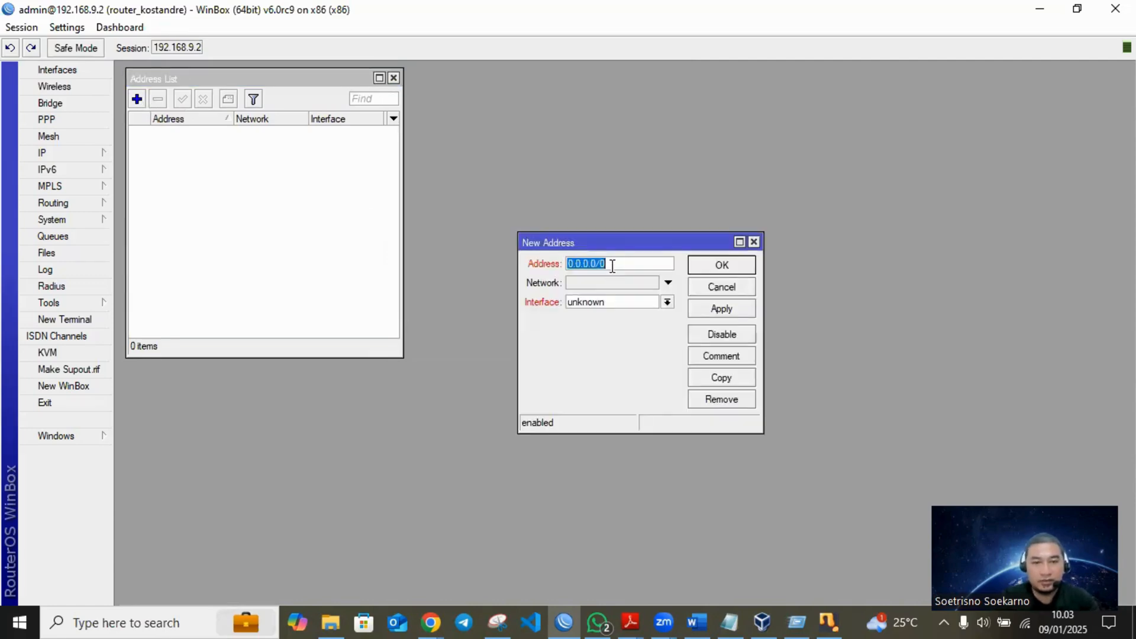
type("1")
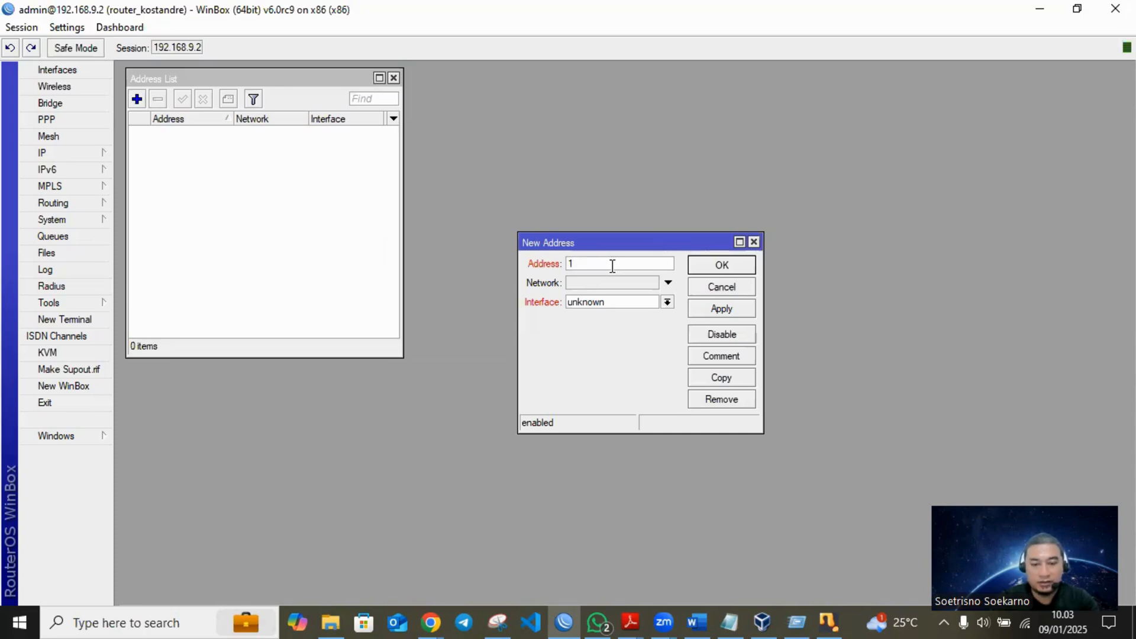
type("8292.168")
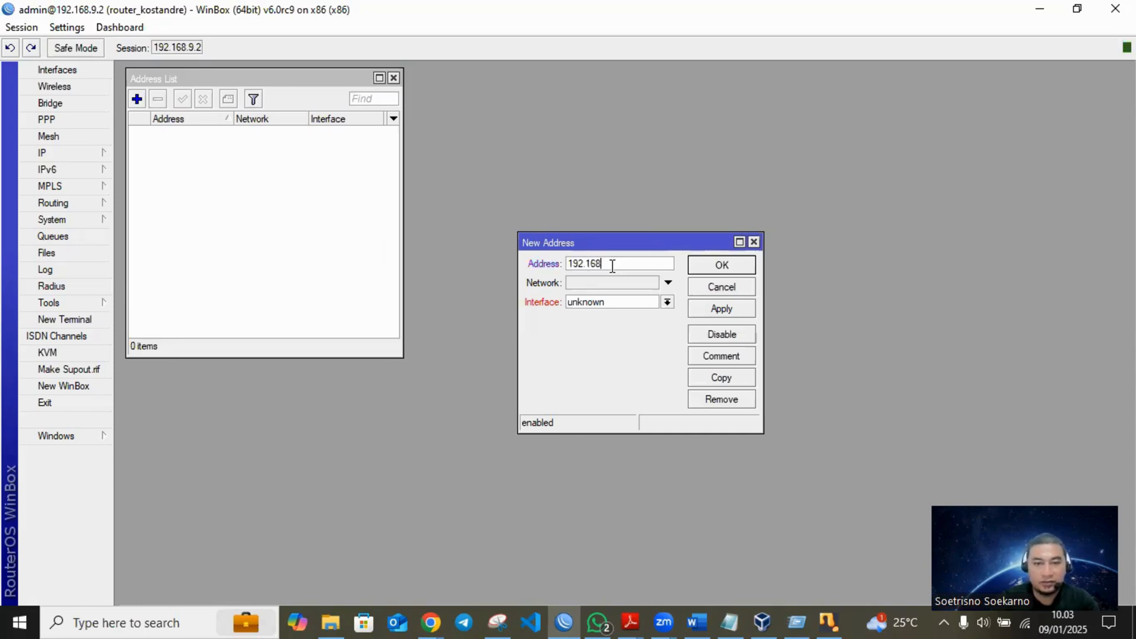
type(".100.1/24")
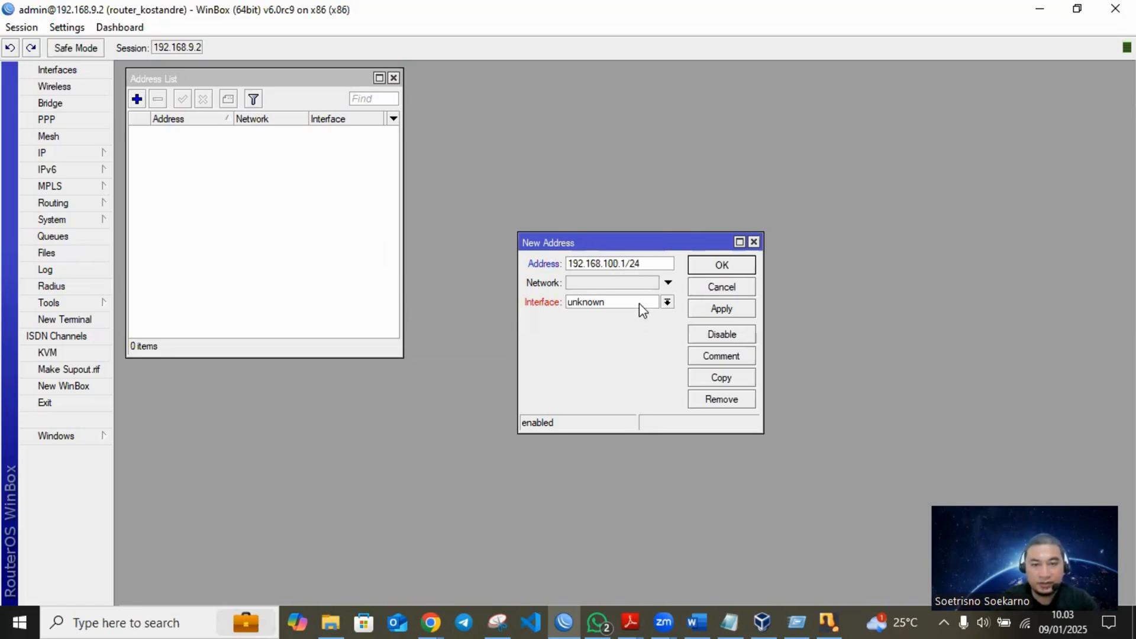
left_click(639, 303)
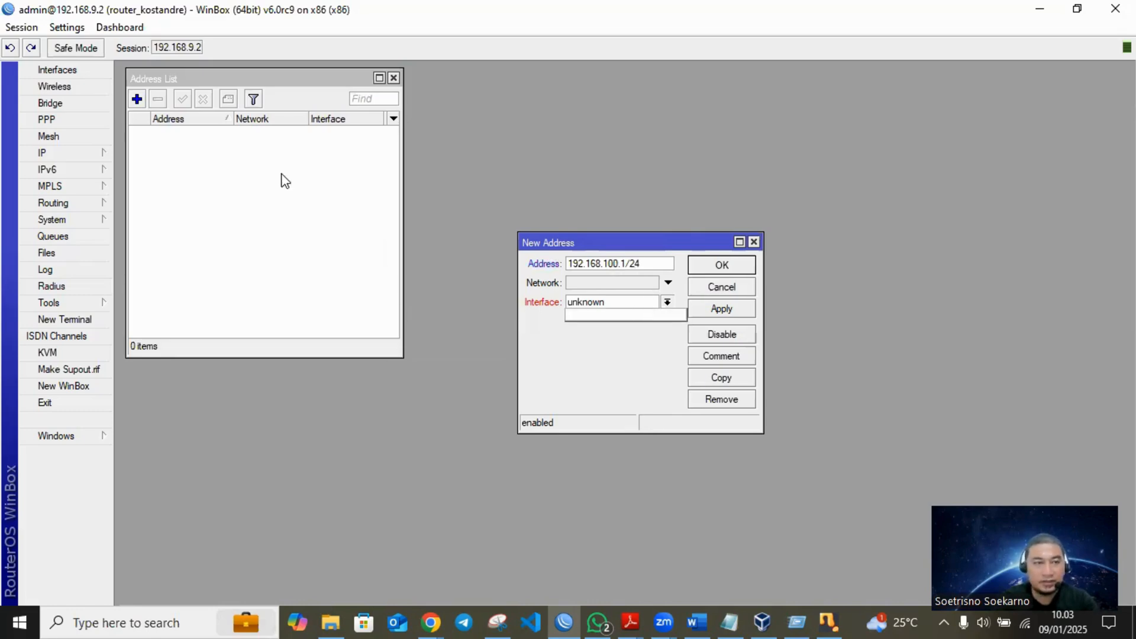
- Check the Interface List, including its GRE Tunnel and Bonding entries, and discard the new address
left_click(73, 71)
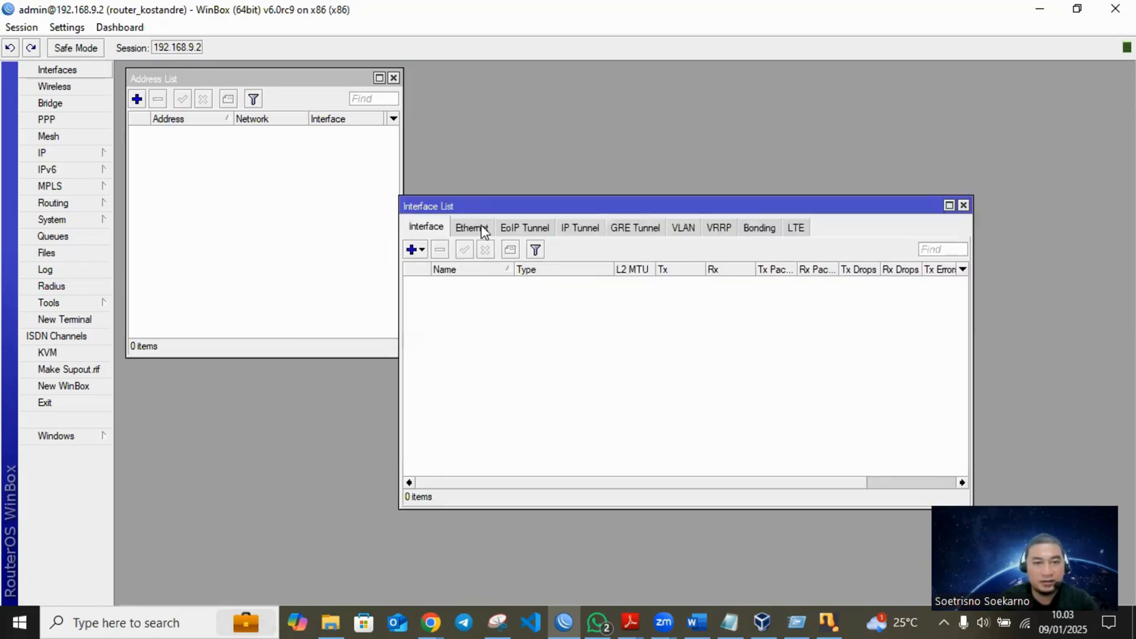
left_click(646, 231)
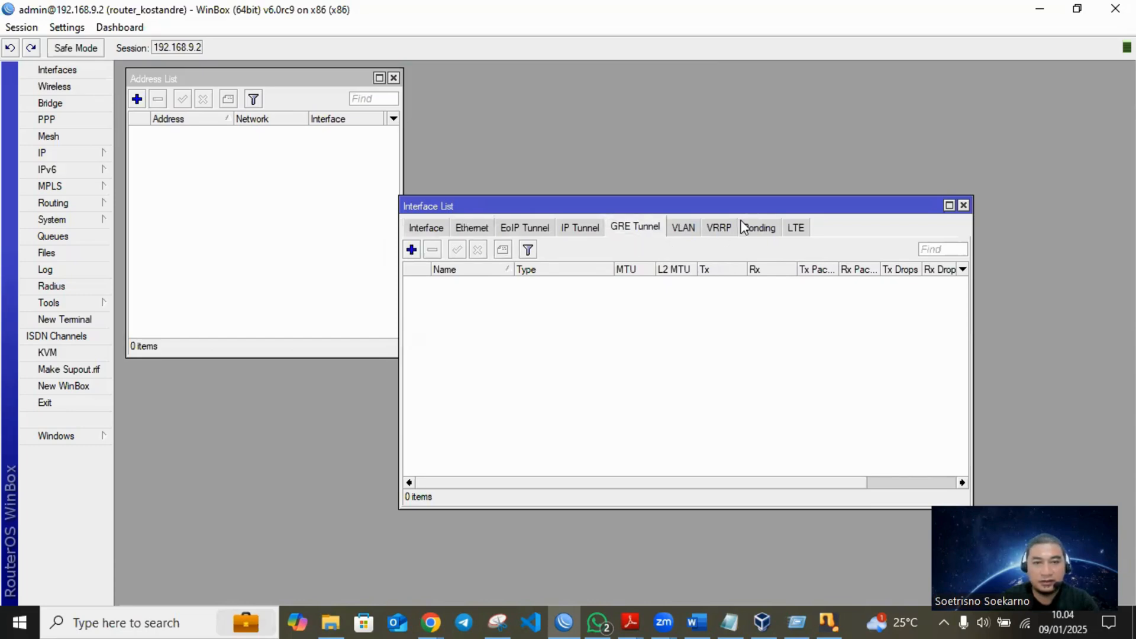
left_click(767, 227)
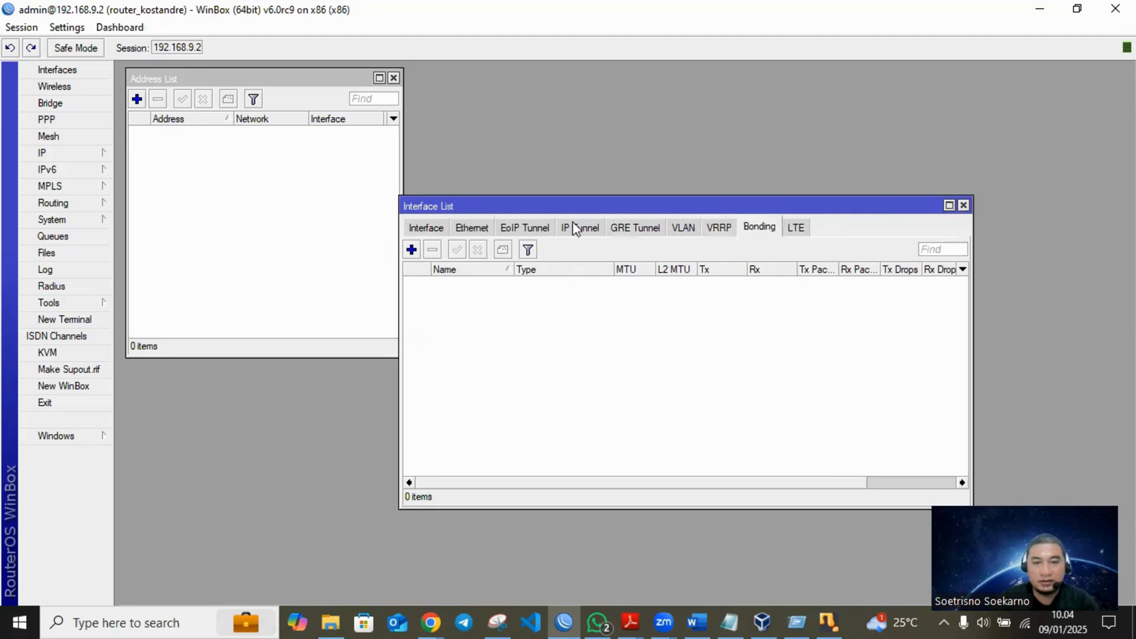
left_click(963, 205)
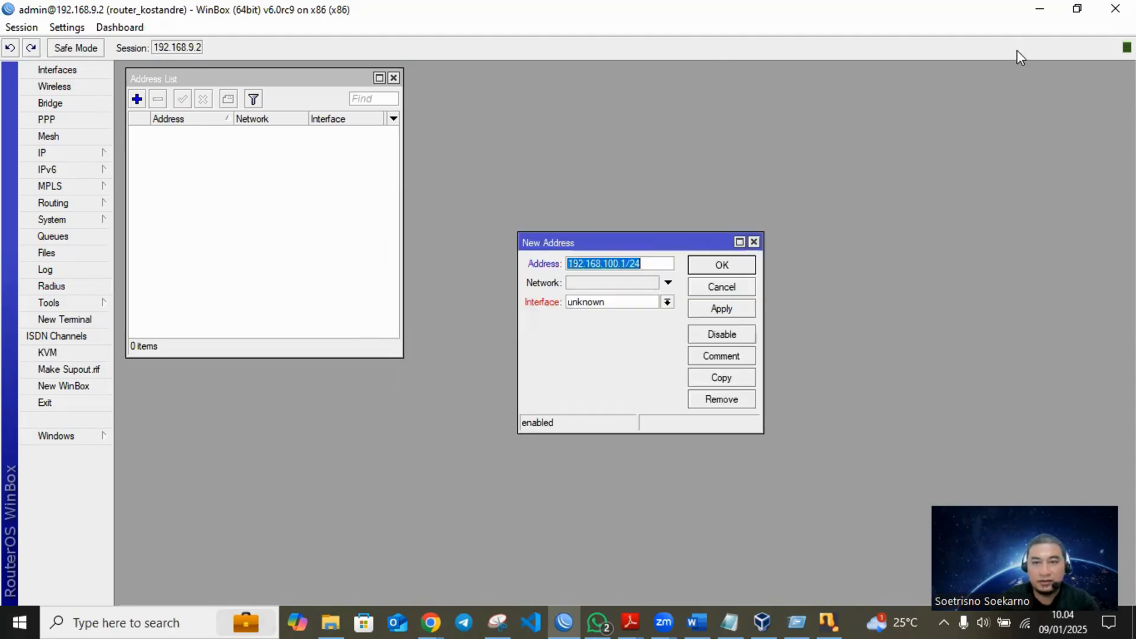
left_click(754, 242)
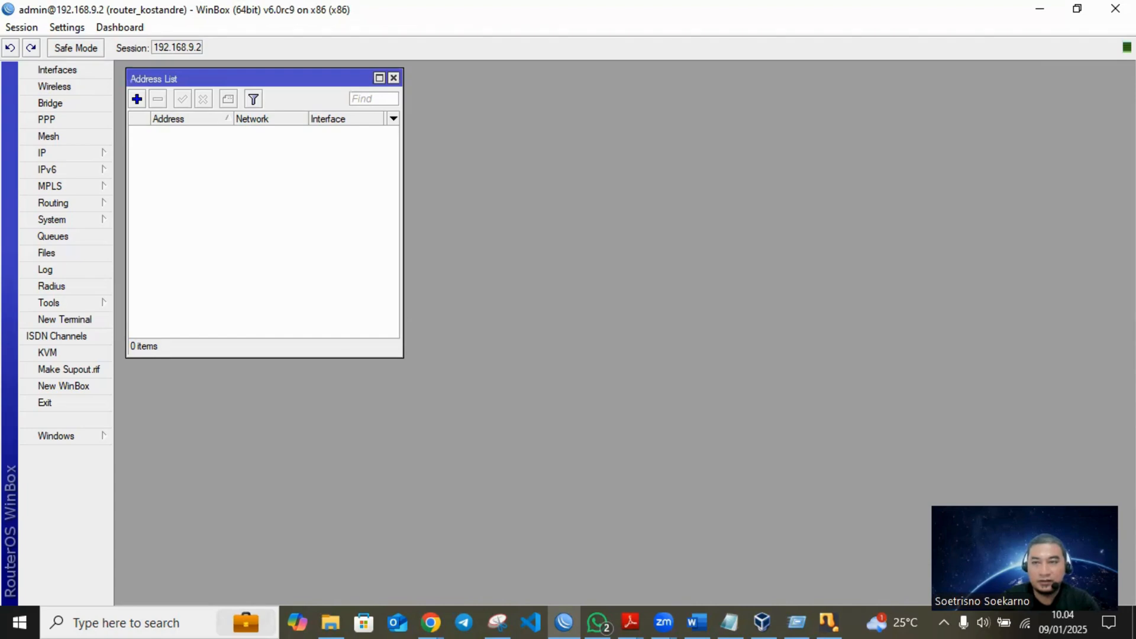
- Switch to the mirkrotik3 VirtualBox console, abandon the pending add address command to get an empty prompt, and minimise the console
key("alt+Tab")
left_click(523, 290)
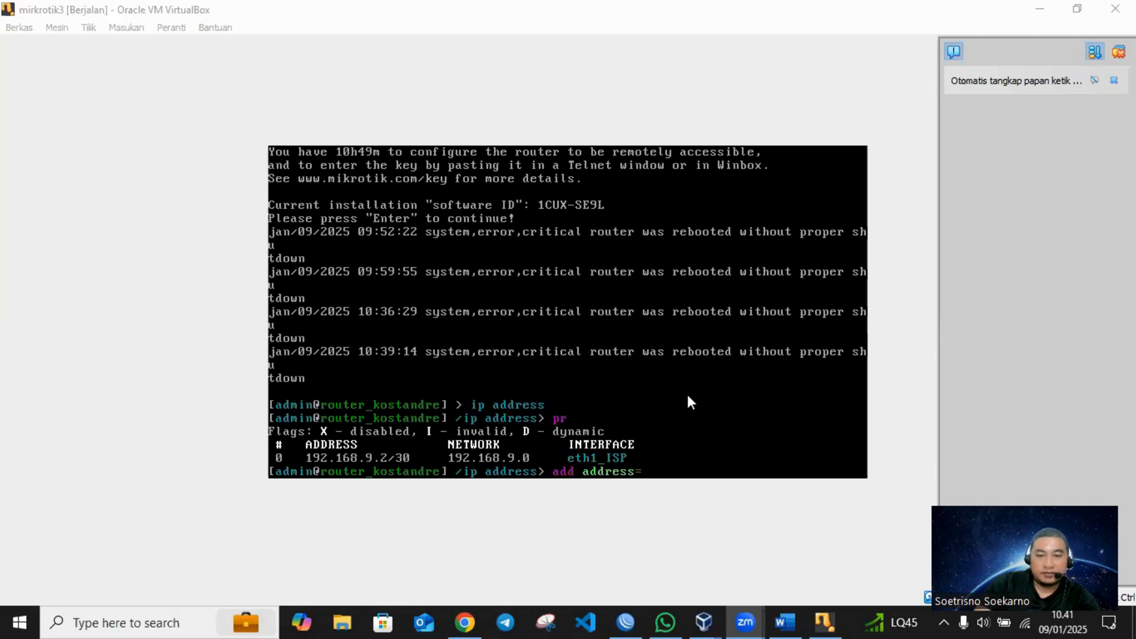
left_click(686, 403)
key("Return")
key("Return")
key("Return")
key("Return")
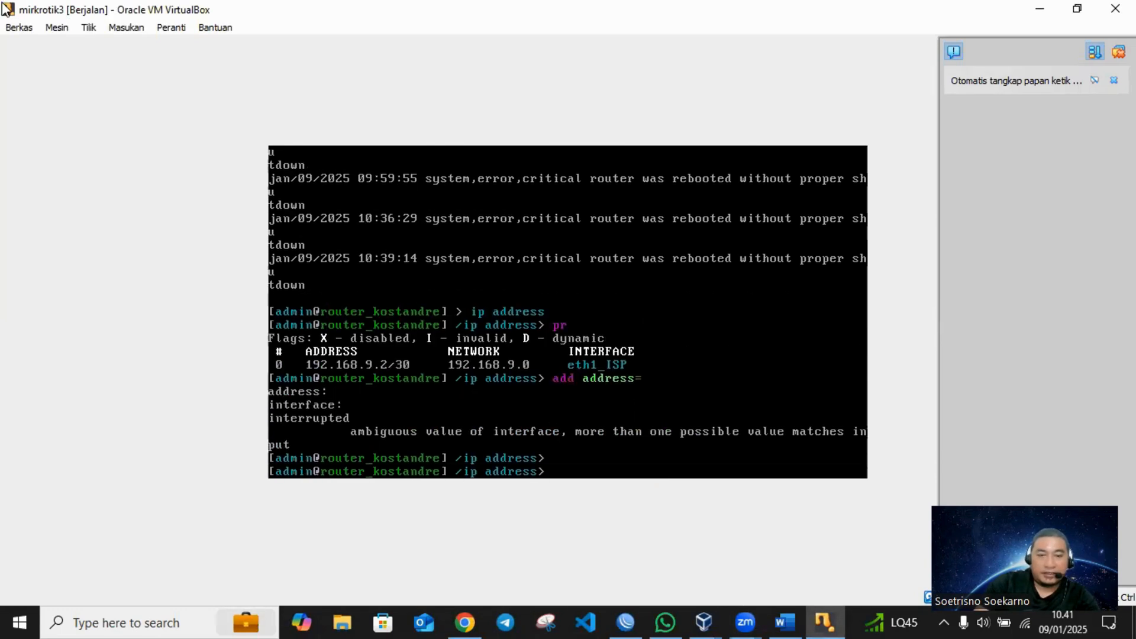
key("Return")
key("Return")
key("Return")
key("Return")
key("Return")
key("Return")
key("Return")
key("Return")
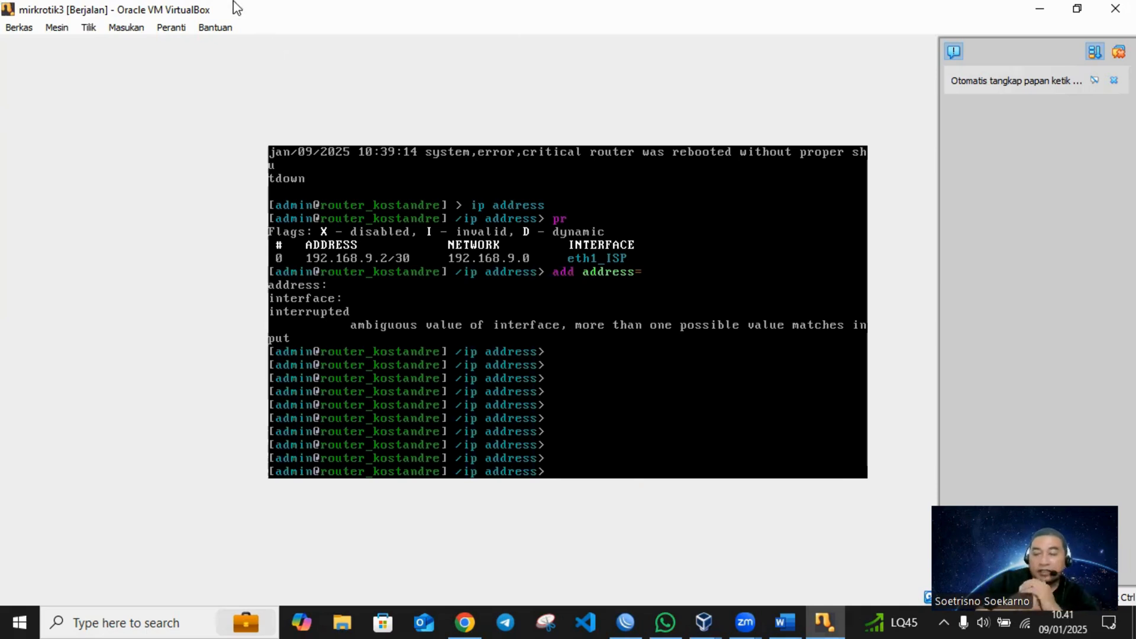
left_click(1040, 9)
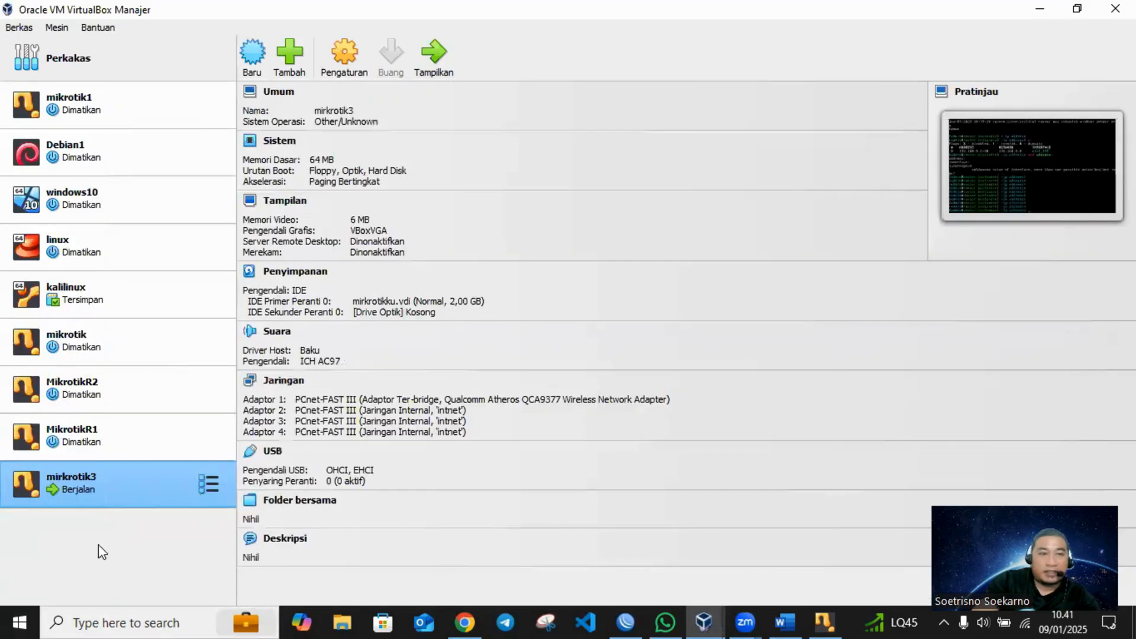
- Restart the WinBox session to 192.168.9.2 as admin with an empty password, dismissing the welcome notice and closing the Bridge and Interface List windows
left_click(626, 622)
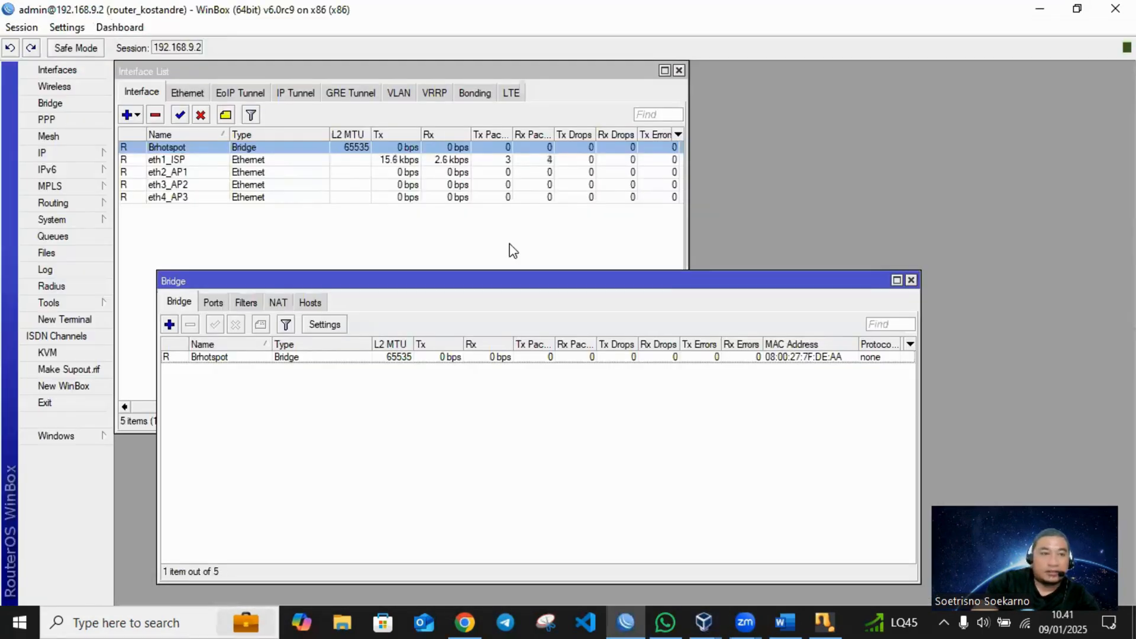
left_click(1115, 9)
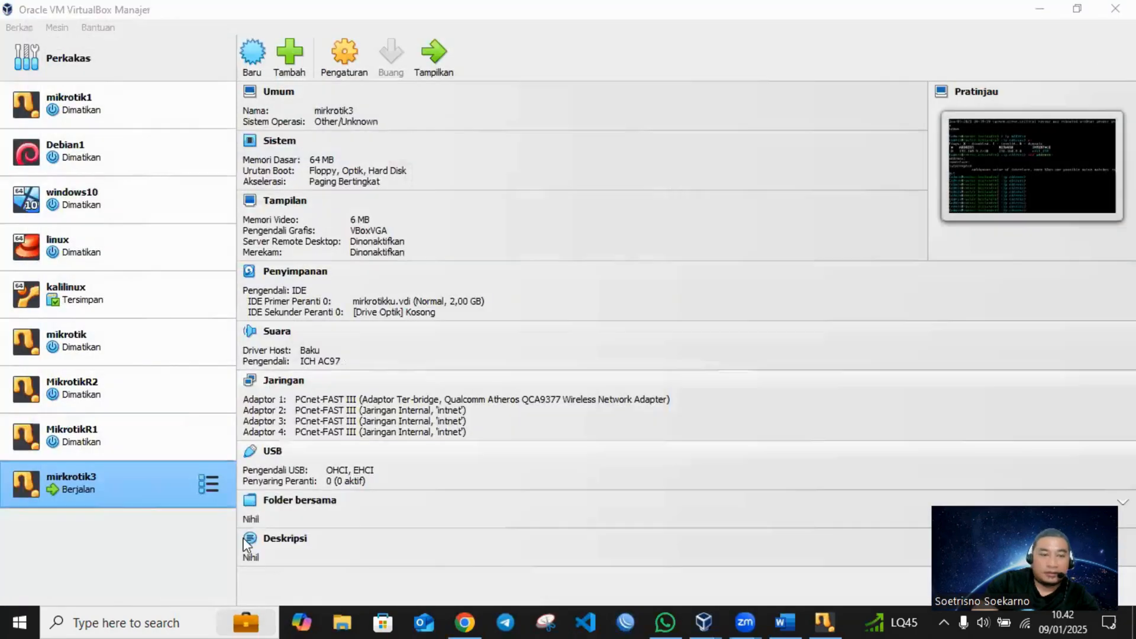
left_click(626, 621)
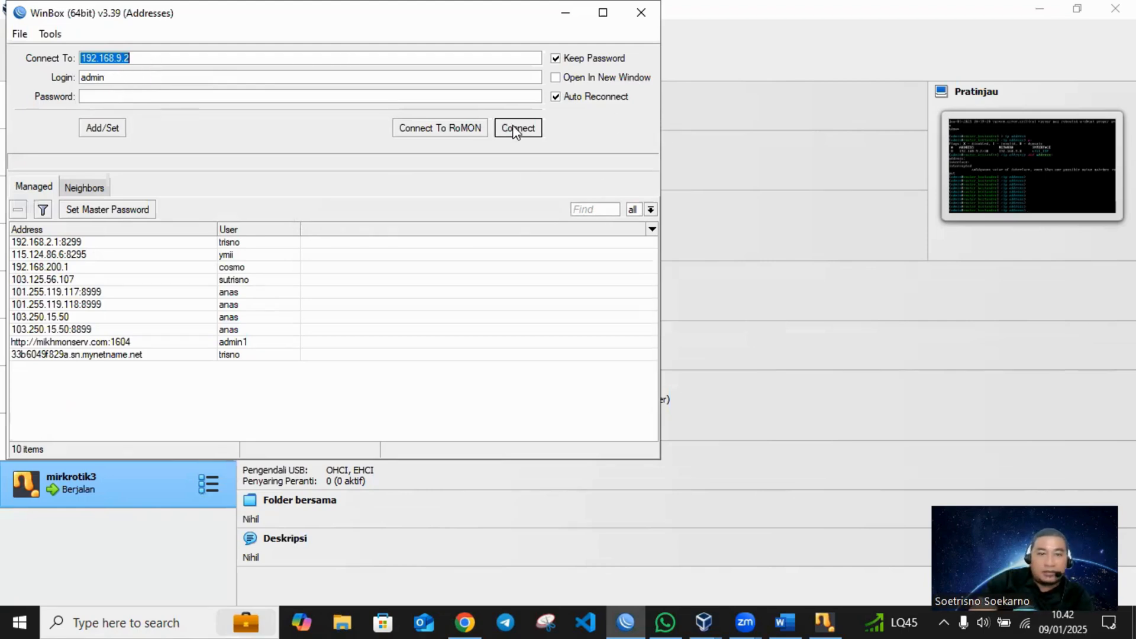
left_click(146, 96)
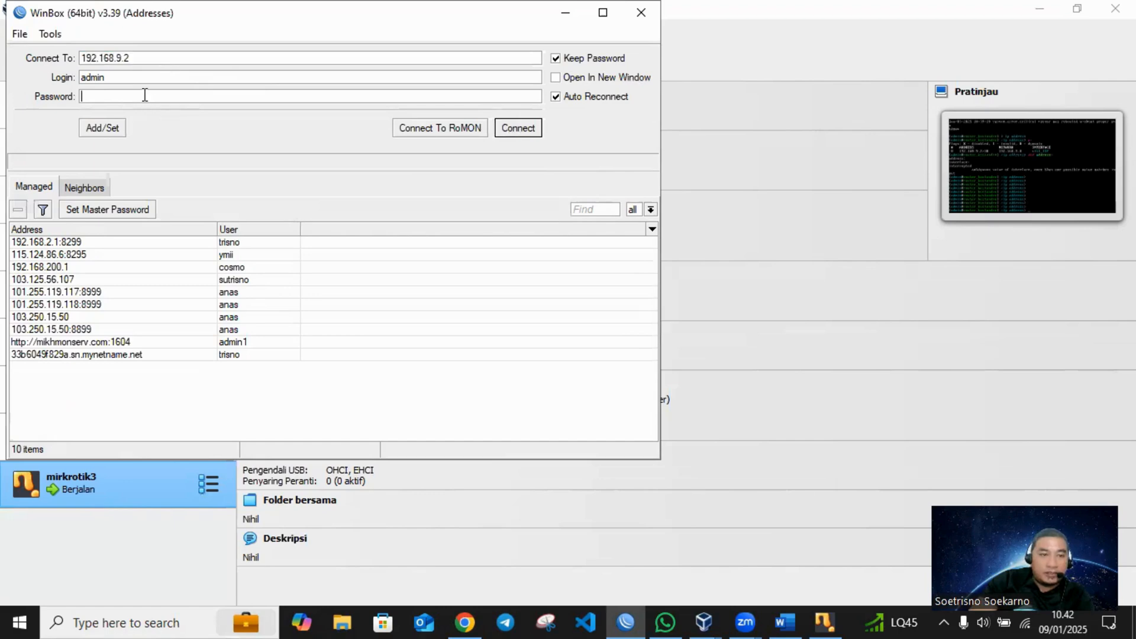
left_click(521, 129)
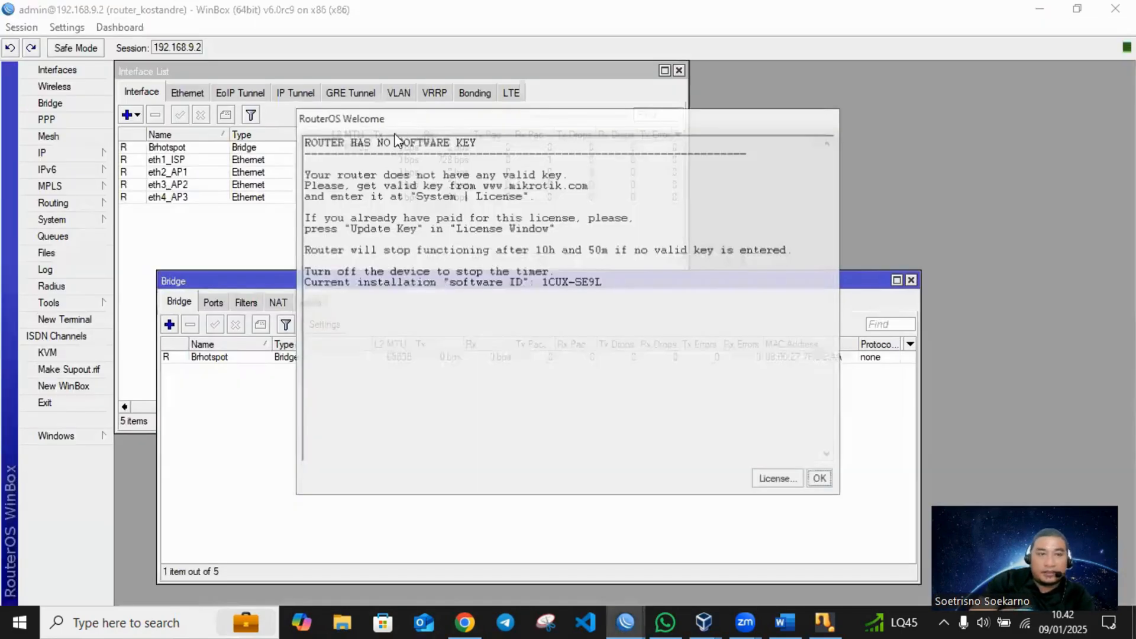
left_click(822, 480)
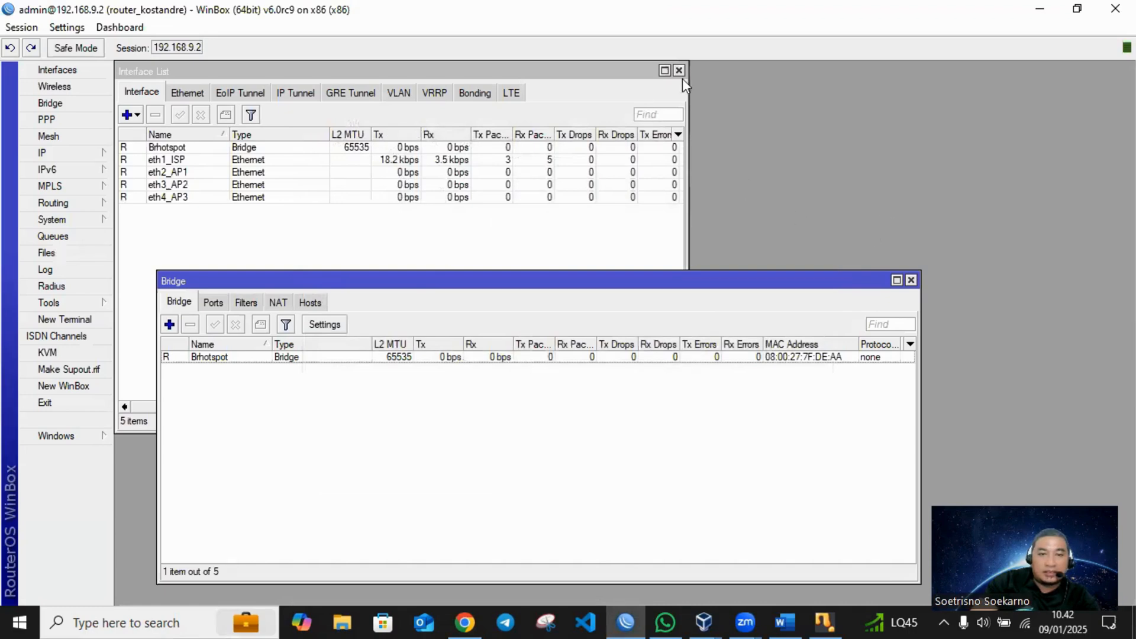
left_click(910, 280)
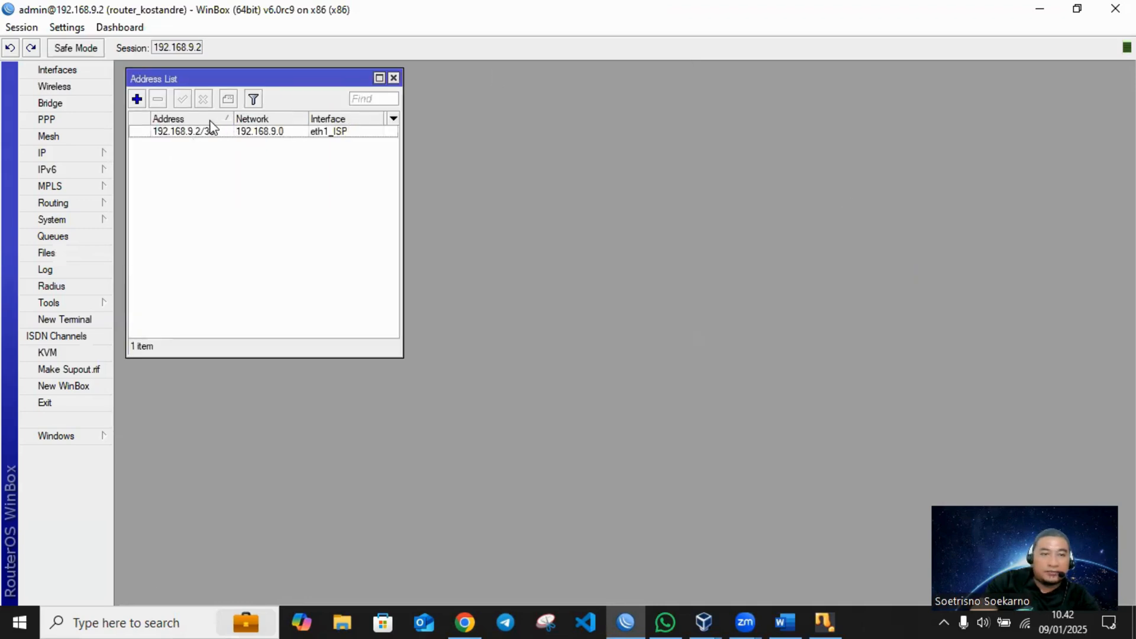
- Add the IP address 192.168.100.1/24 on interface Brhotspot in the Address List and apply it
left_click(137, 99)
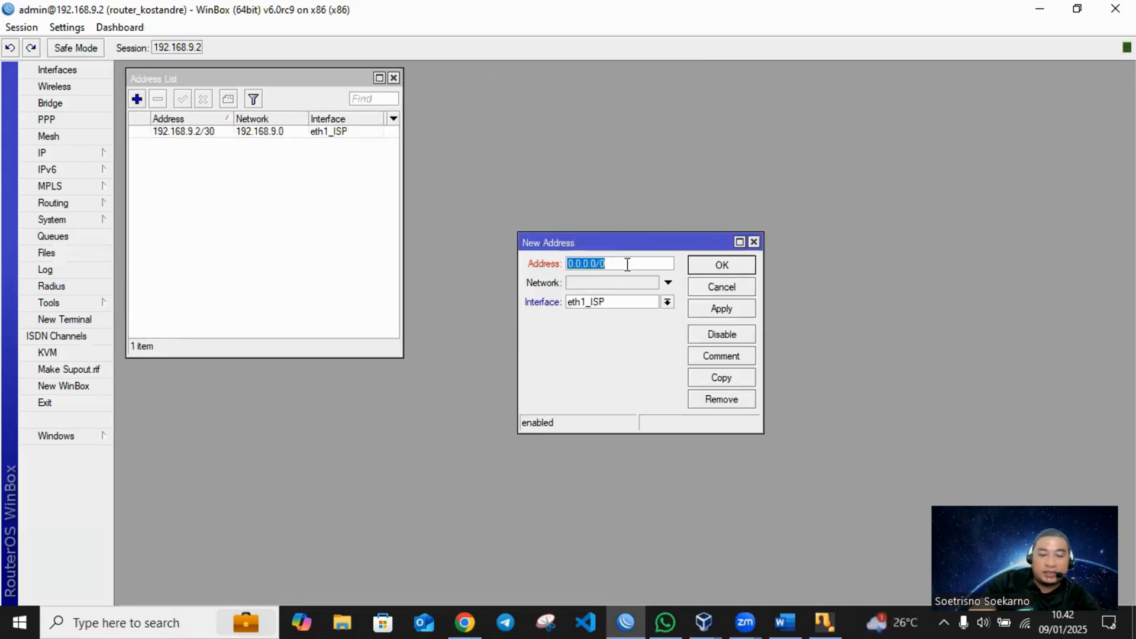
type("192")
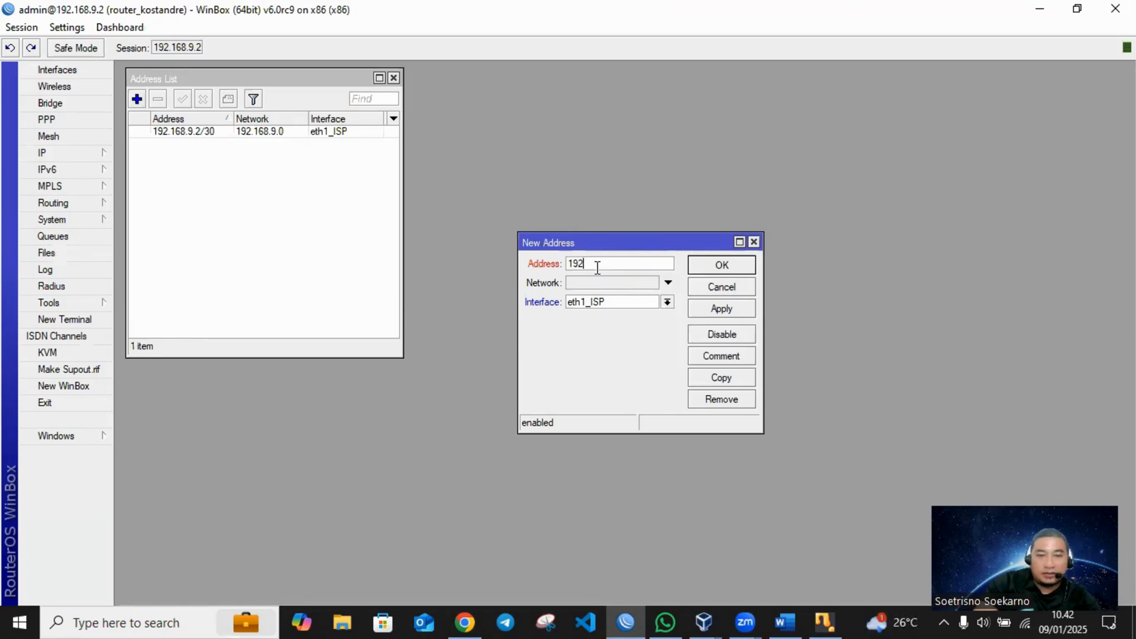
type(".168.100.1/2")
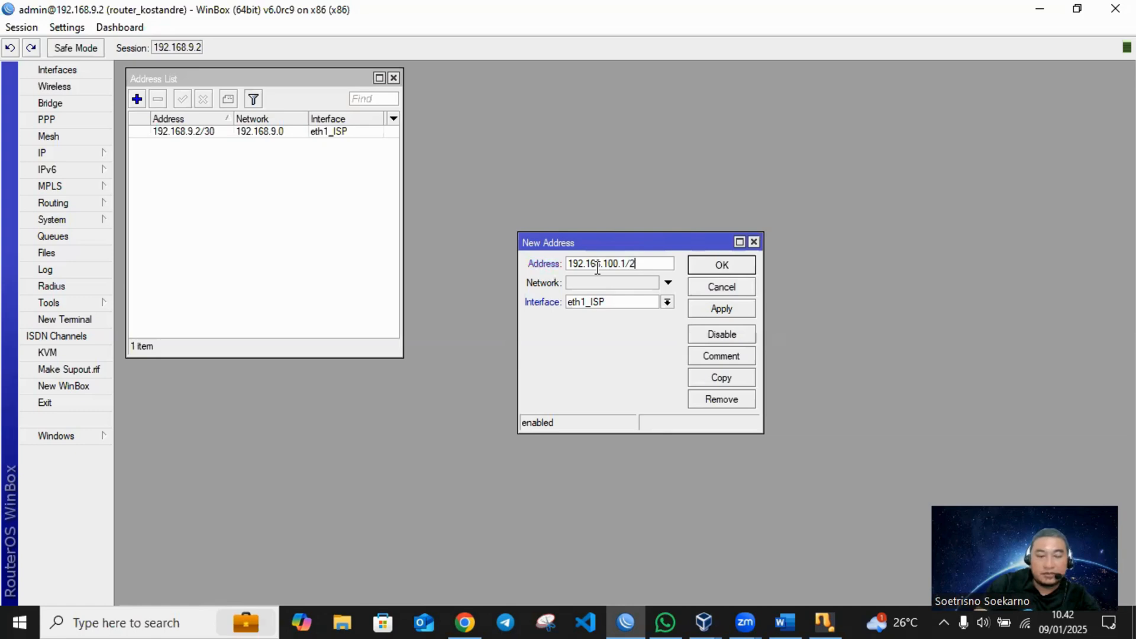
type("4")
left_click(611, 303)
left_click(620, 310)
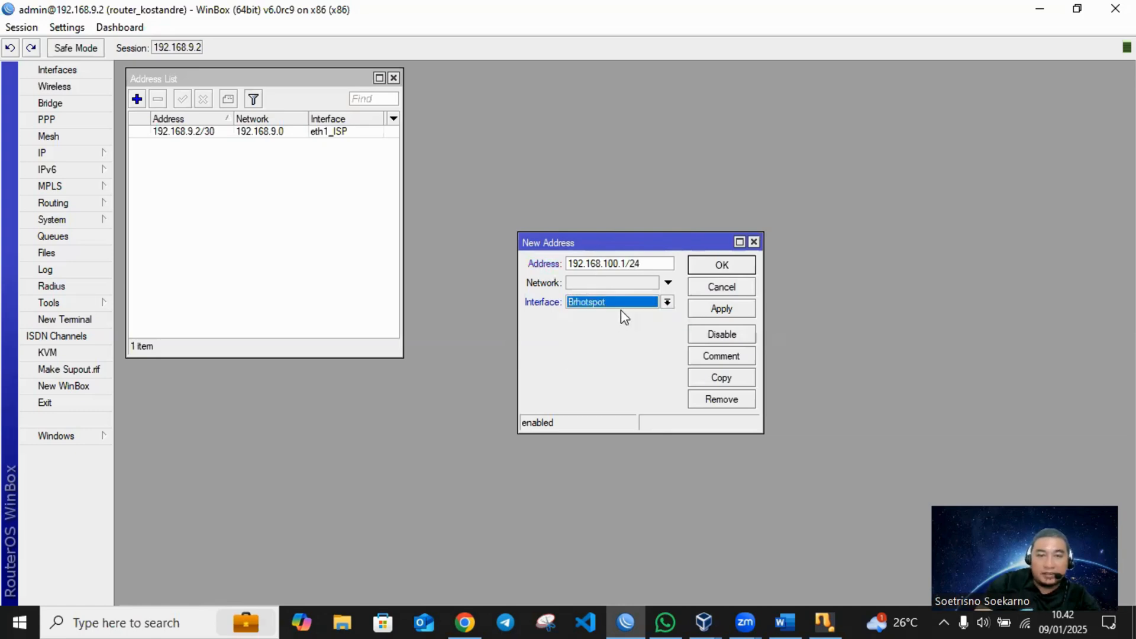
left_click(719, 311)
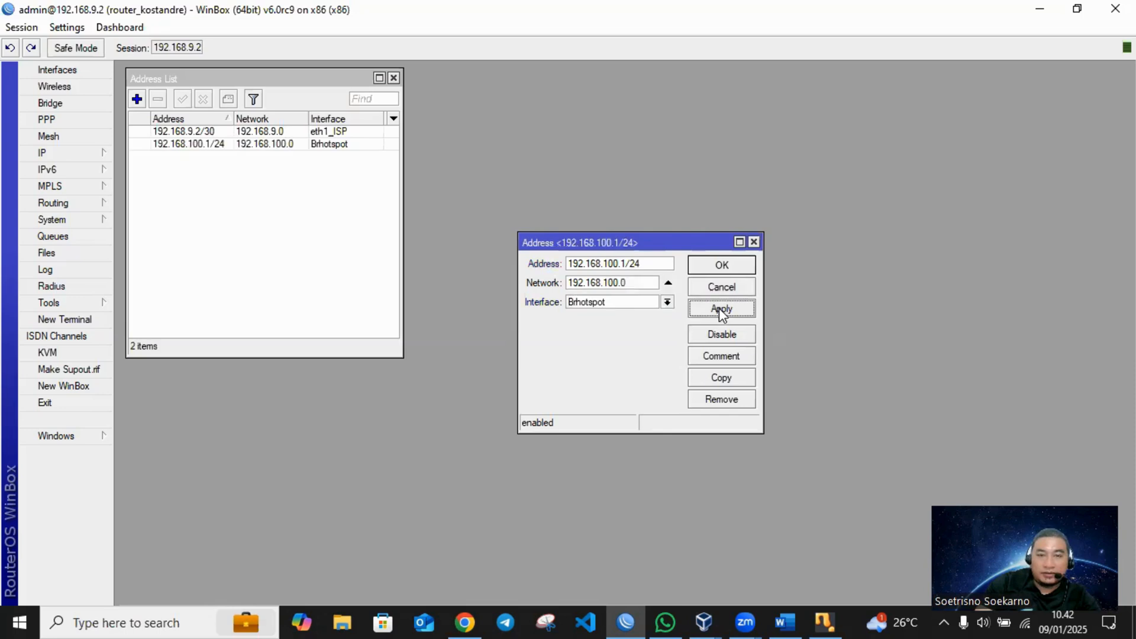
- Add the comment "ip ke klient" to the 192.168.100.1/24 address
left_click(731, 357)
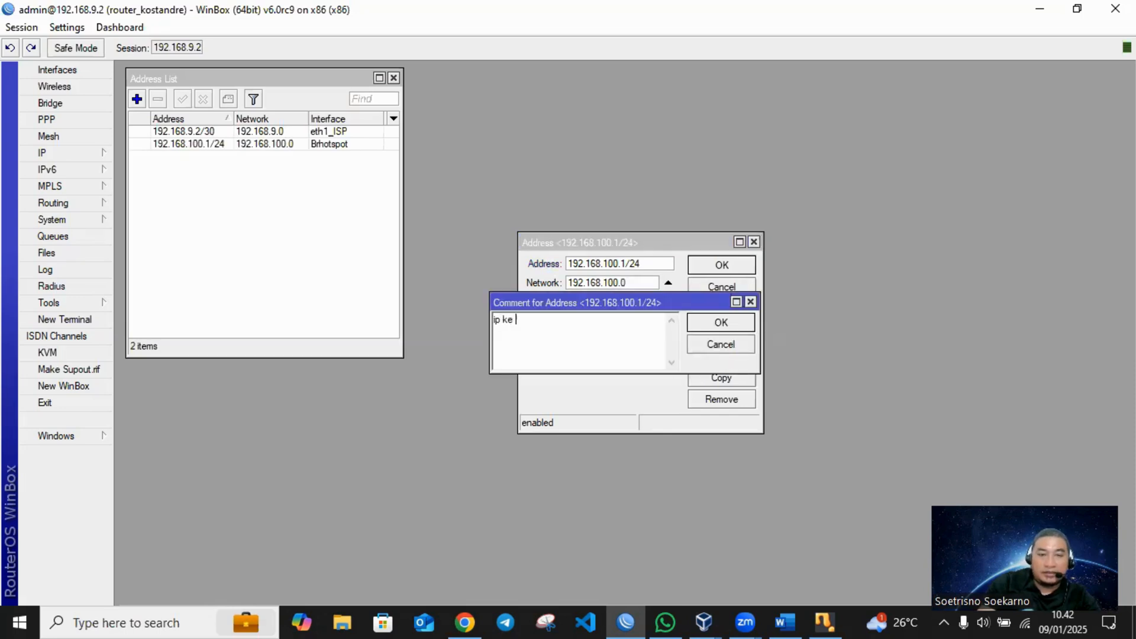
type("ip ke klient")
key("Return")
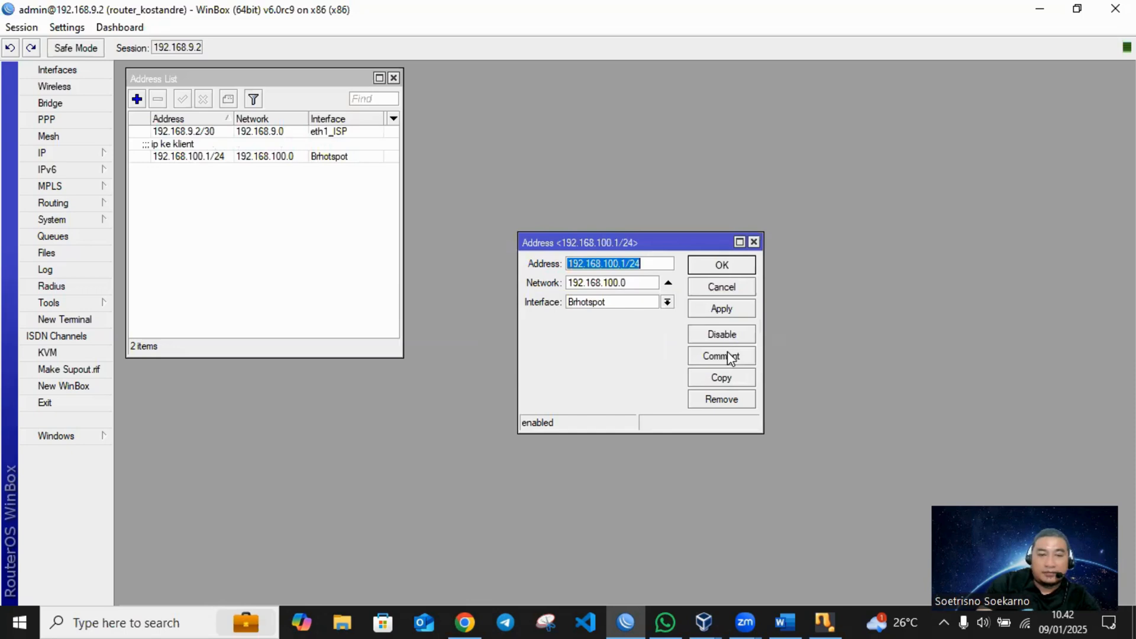
- Capture the 192.168.100.1/24 address dialog with Snipping Tool and copy the snip
left_click(543, 621)
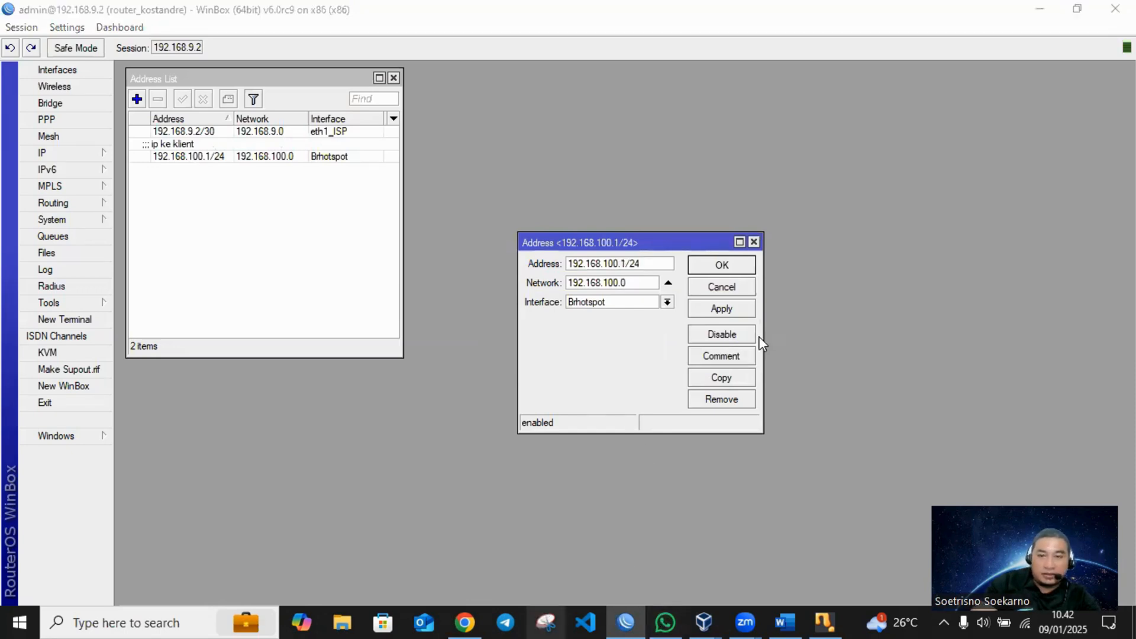
left_click_drag(501, 218, 783, 443)
right_click(690, 362)
left_click(727, 391)
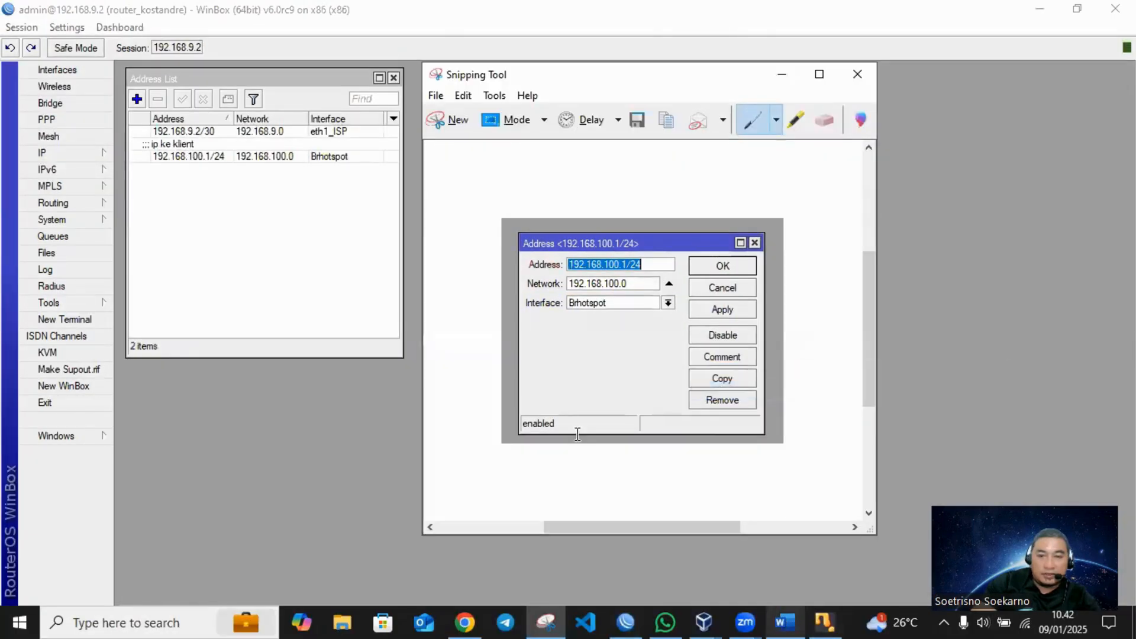
- Switch to the Word document and paste the address dialog screenshot below the heading "f. Konfigurasi IP Address ke AP"
left_click(782, 622)
left_click(581, 424)
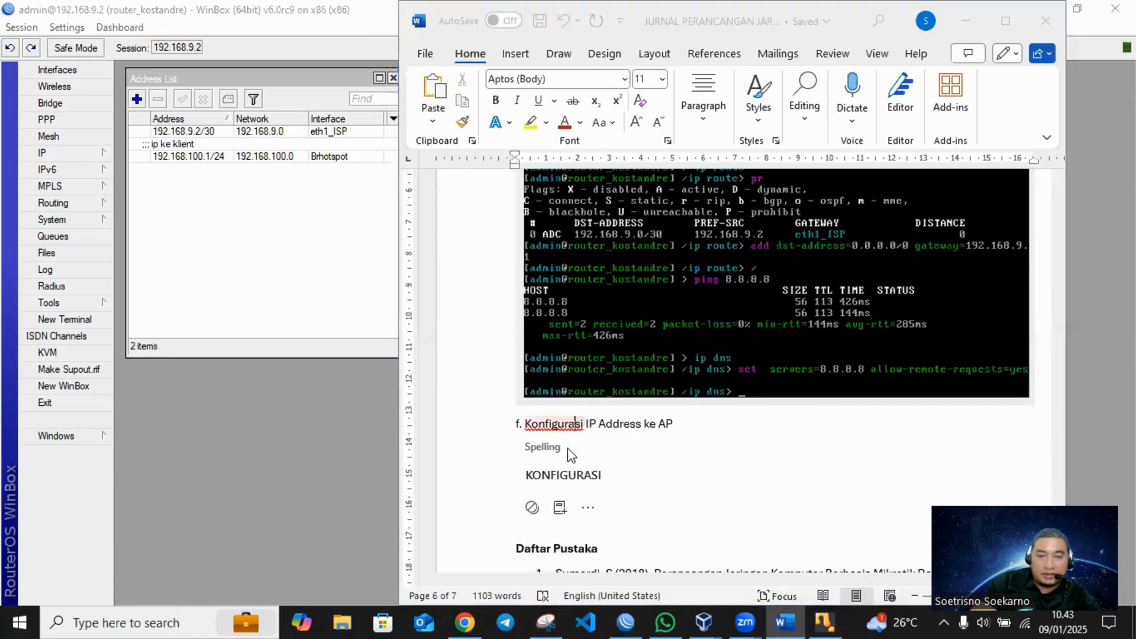
left_click(685, 427)
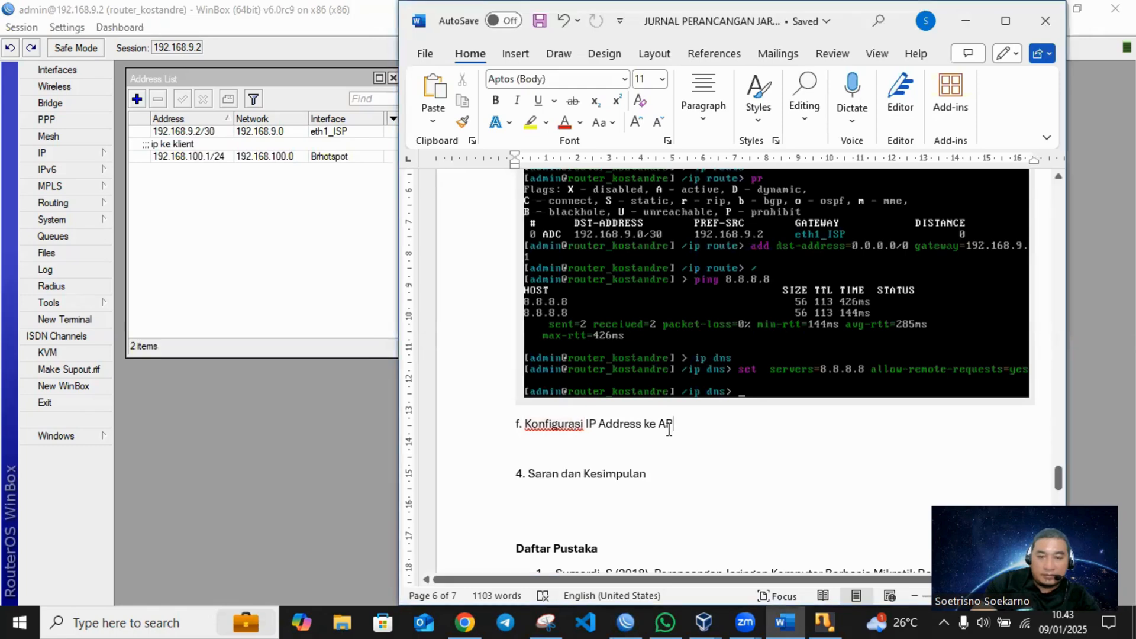
left_click(563, 449)
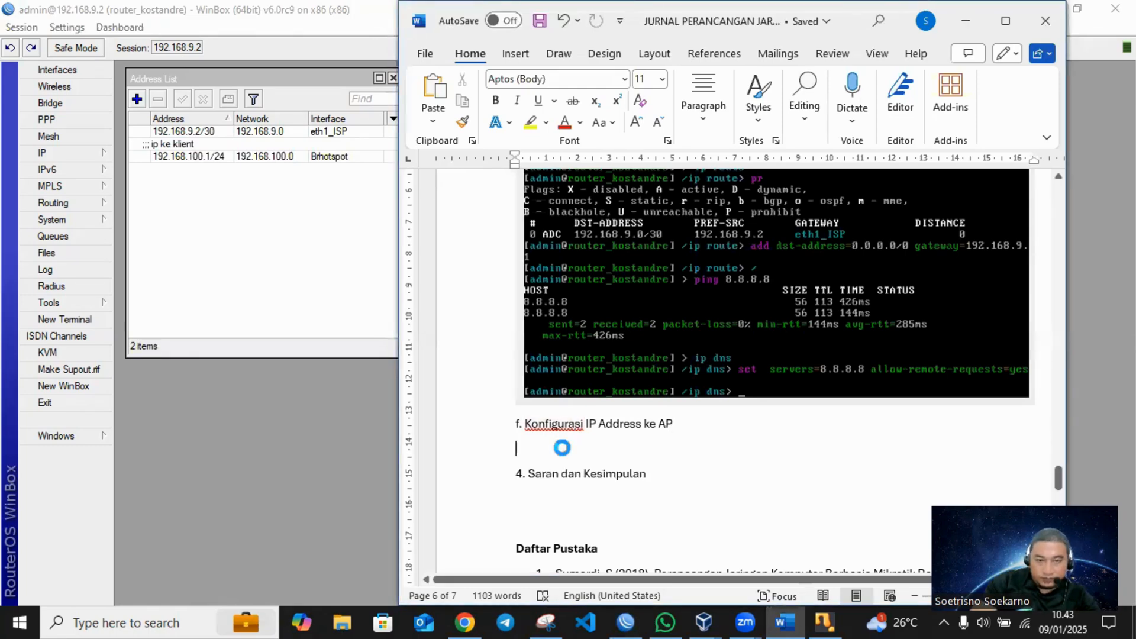
key("ctrl+v")
scroll(837, 475, "down", 2)
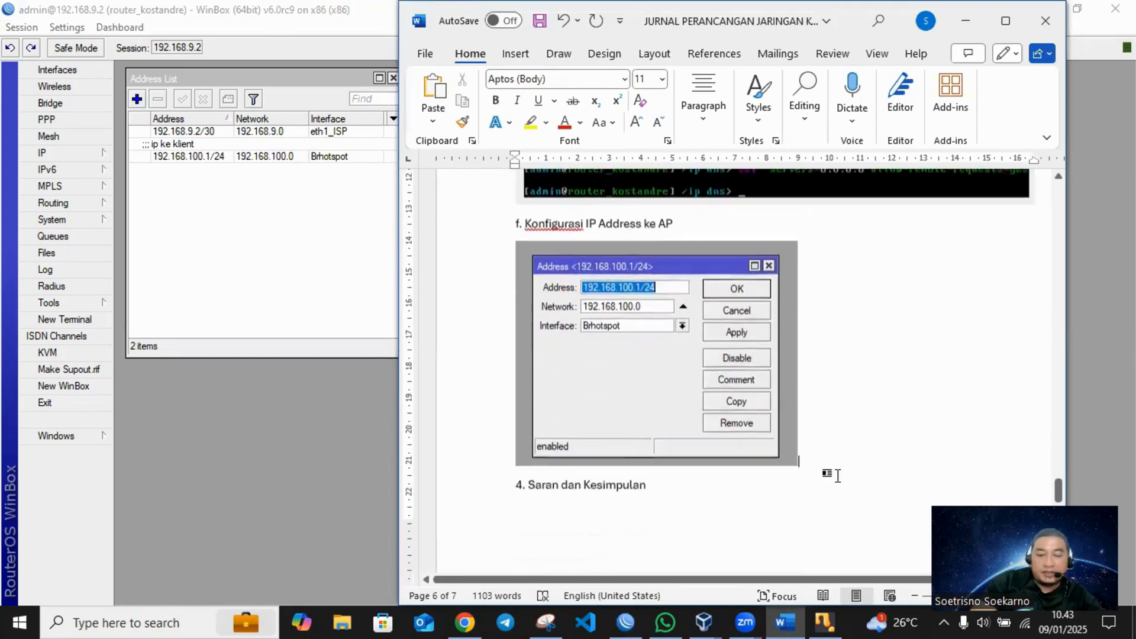
- Add the heading "g. Konfigurasi hotspot" below the pasted screenshot, start a new line after it, and save the document
key("Return")
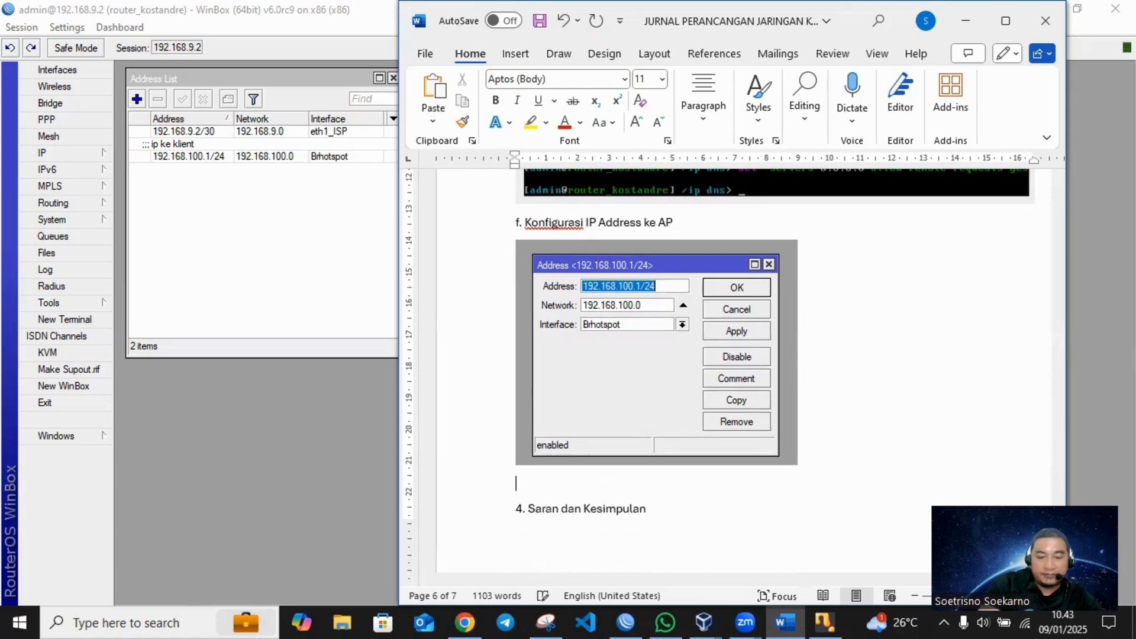
type("g.")
left_click(203, 254)
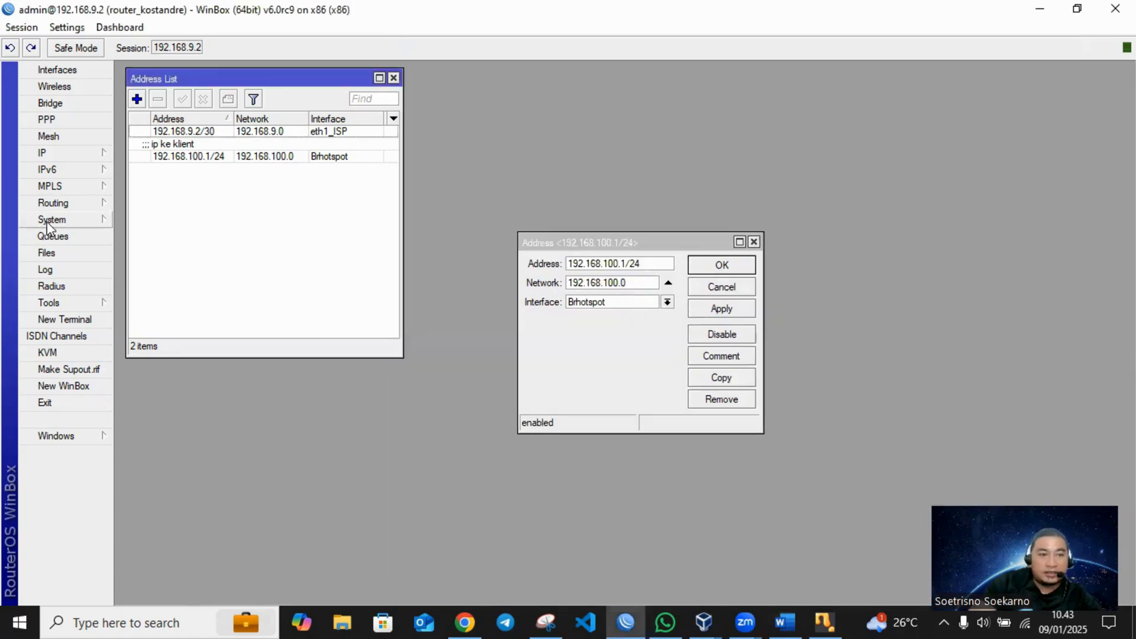
left_click(793, 618)
type("Konf")
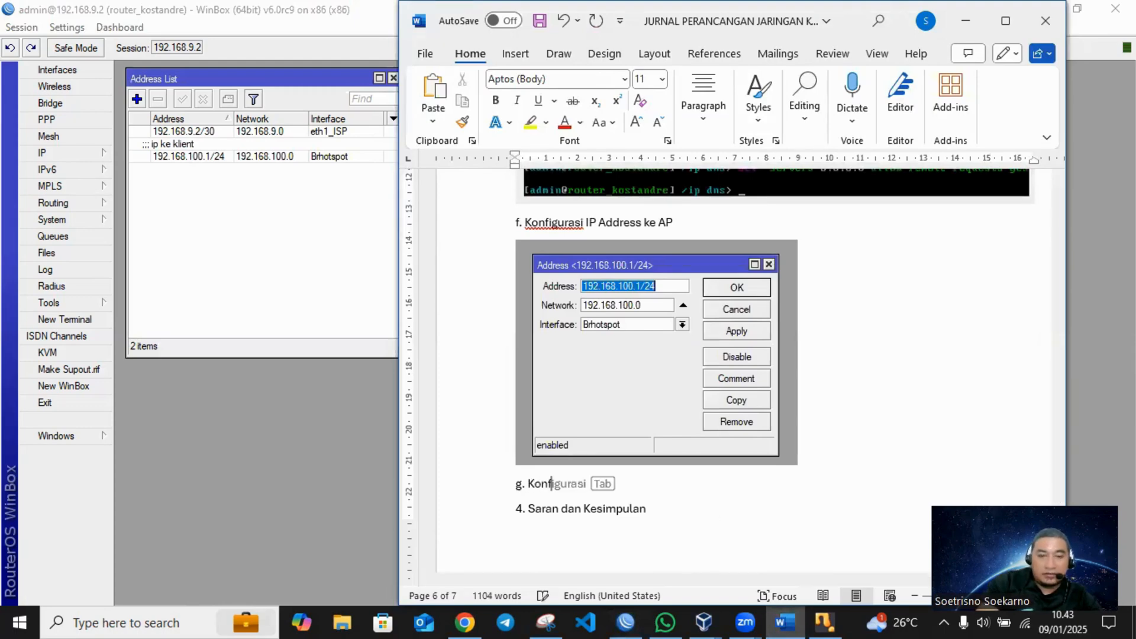
type("i")
key("Tab")
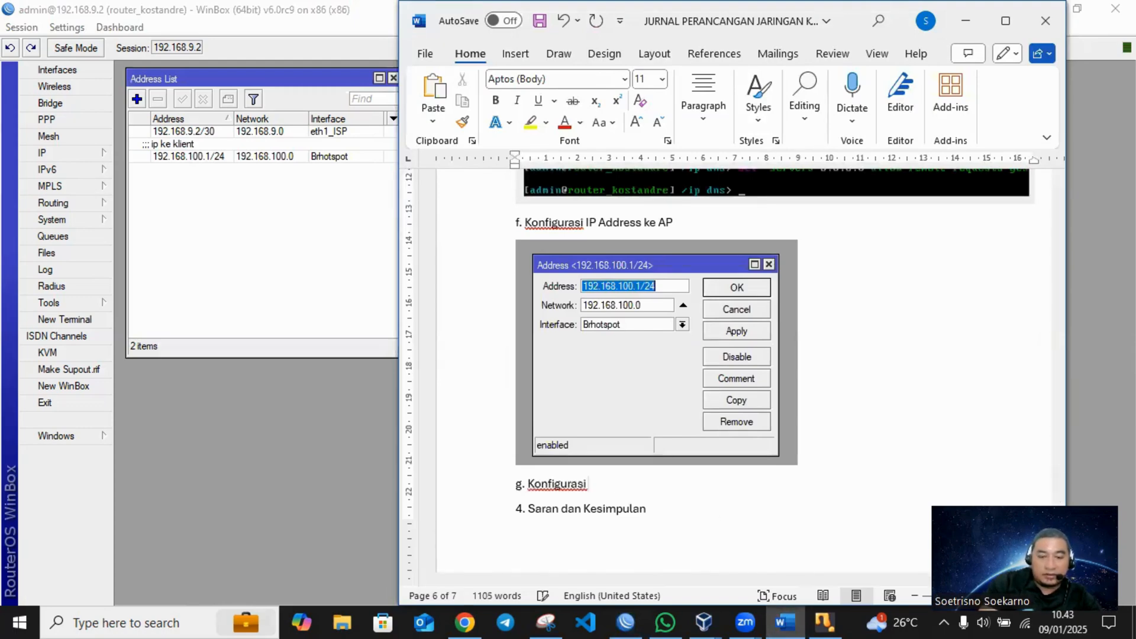
type("hotspot")
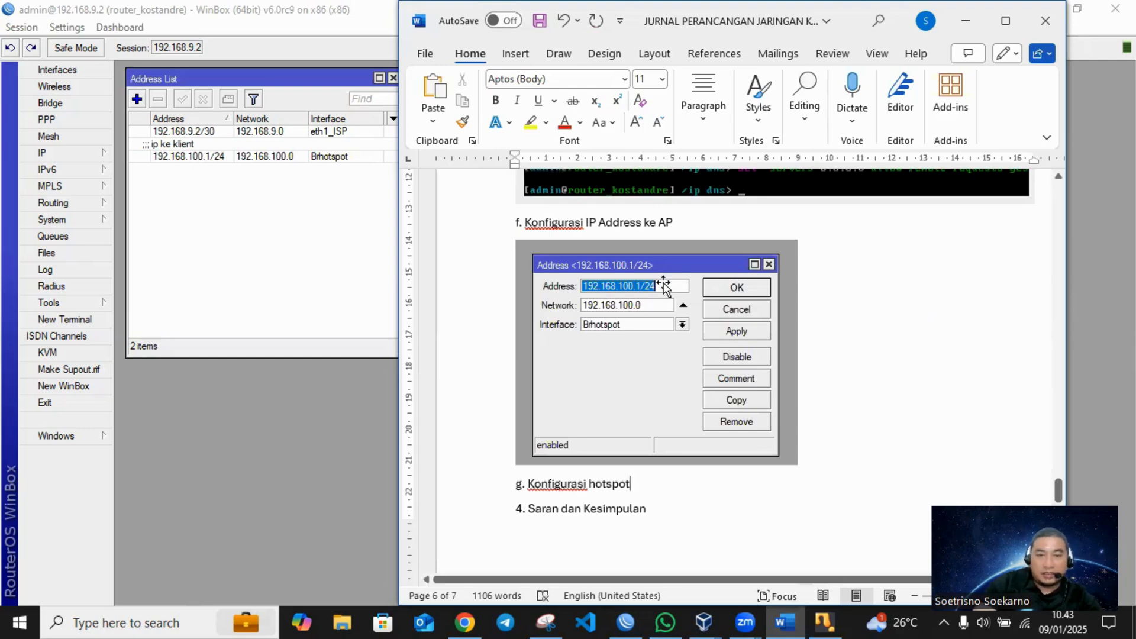
key("Return")
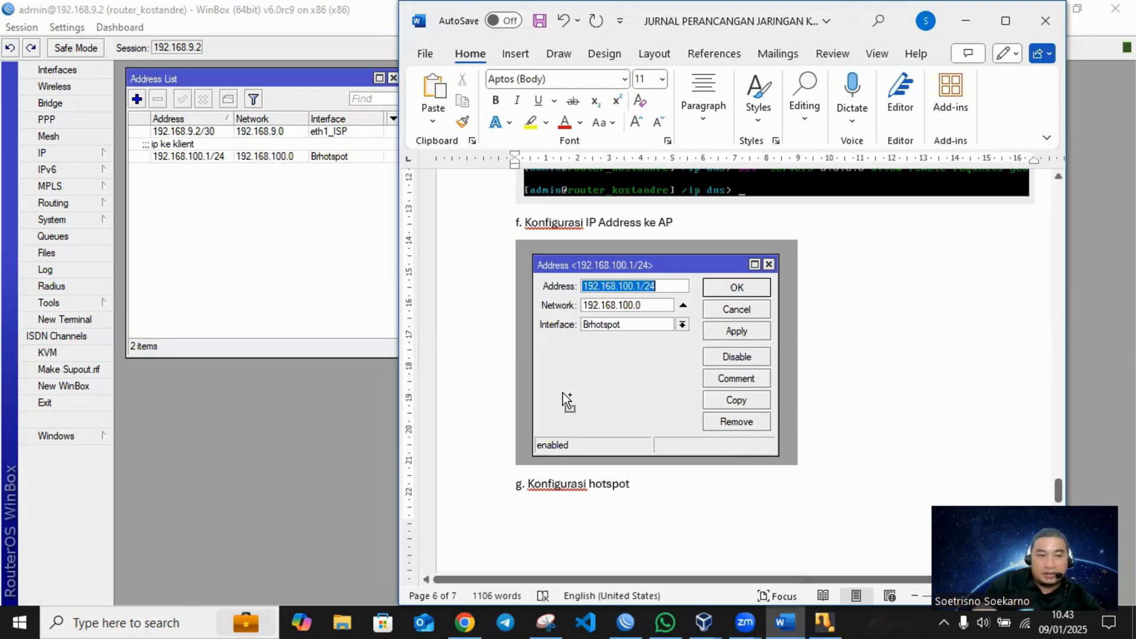
key("ctrl+s")
- Switch to WinBox and open the router's IP Hotspot settings
left_click(228, 269)
left_click(66, 153)
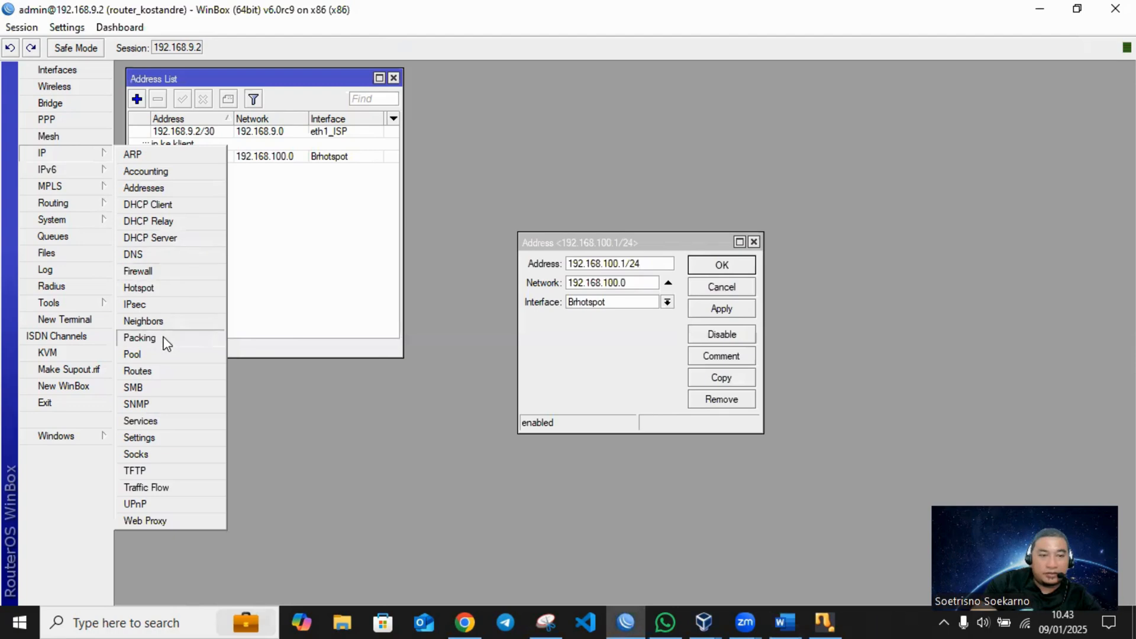
left_click(138, 287)
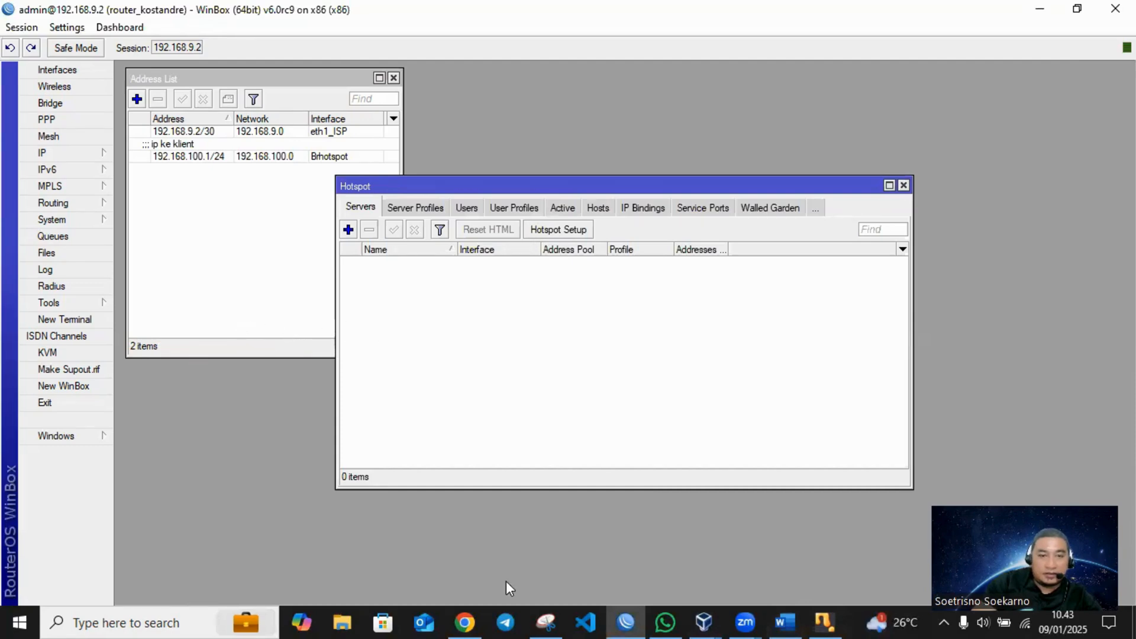
- Snip the WinBox menu and Hotspot window, circle and number IP as 1, Hotspot as 2 and Hotspot Setup as 3, and copy the snip
left_click(446, 126)
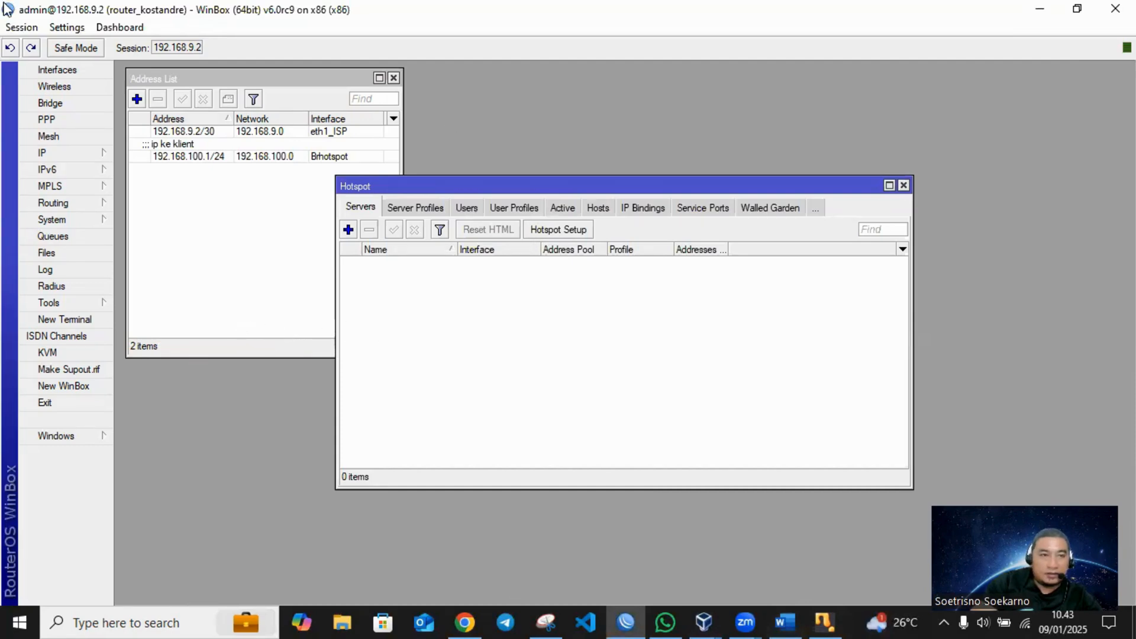
left_click_drag(14, 59, 945, 515)
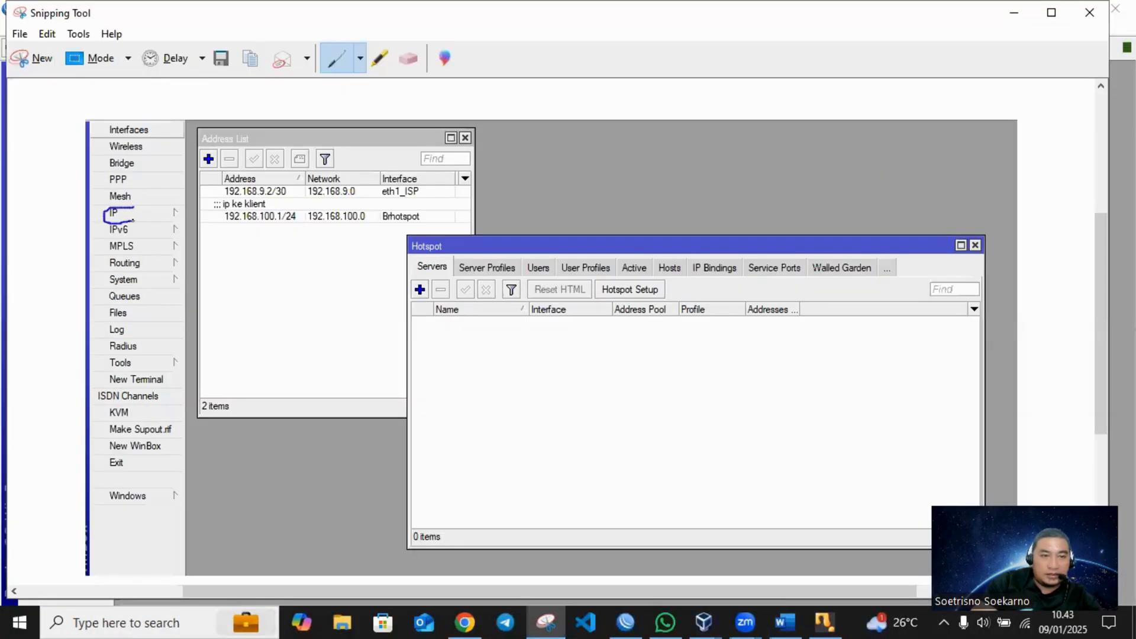
mouse_move(422, 229)
left_mouse_down()
mouse_move(442, 258)
mouse_move(432, 231)
left_mouse_up()
mouse_move(656, 283)
left_mouse_down()
mouse_move(603, 289)
mouse_move(679, 299)
mouse_move(650, 271)
left_mouse_up()
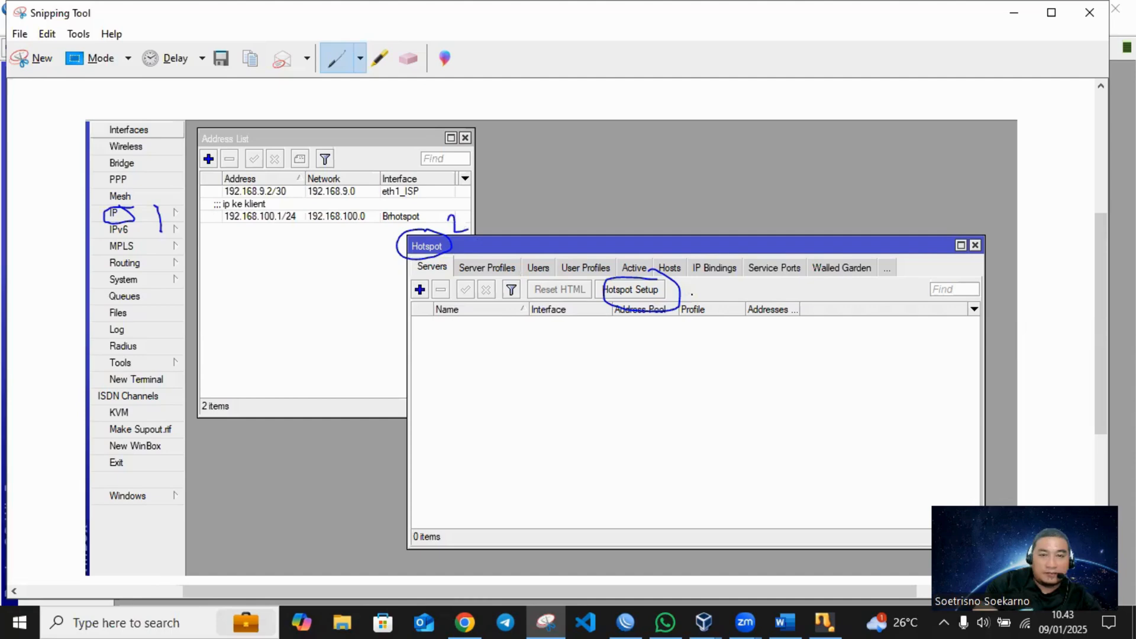
left_click_drag(695, 308, 677, 327)
right_click(626, 373)
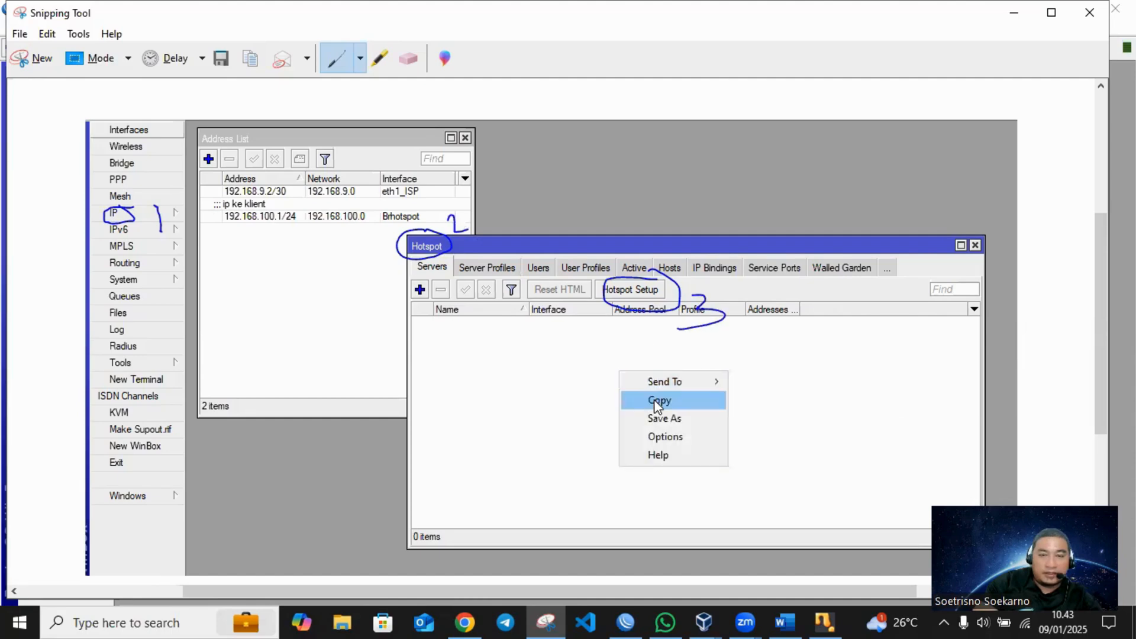
left_click(659, 397)
- Switch to the Word document, paste the annotated Hotspot screenshot below the heading "g. Konfigurasi hotspot", and start a new line
left_click(794, 620)
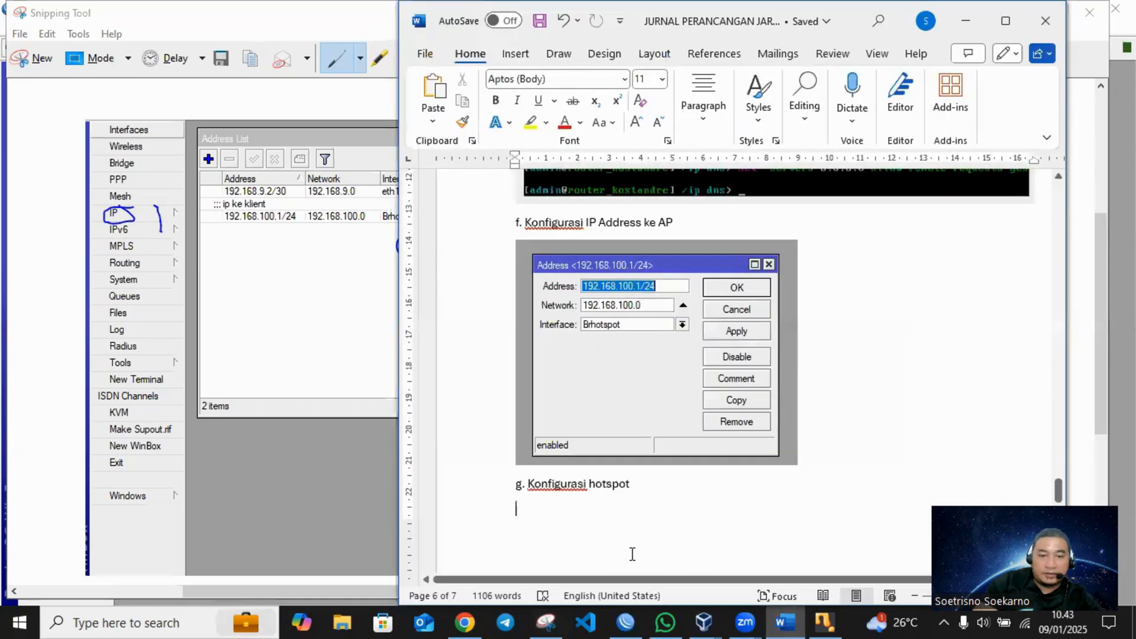
key("ctrl+v")
key("Return")
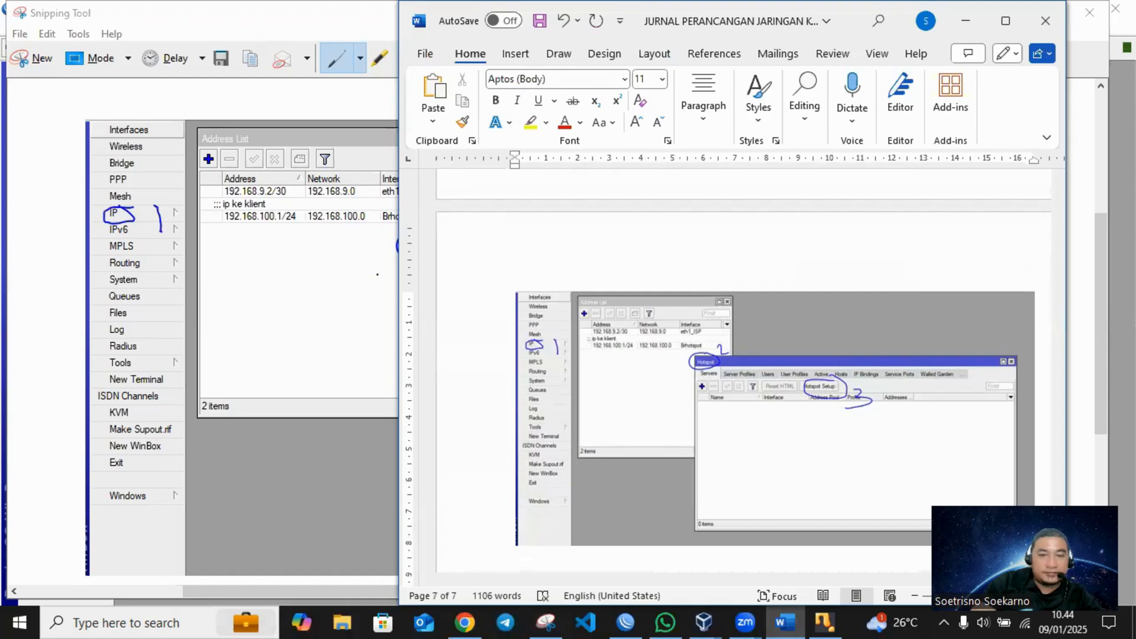
- Minimize Snipping Tool, switch back to WinBox, start Hotspot Setup and choose Brhotspot as the HotSpot interface
left_click(349, 10)
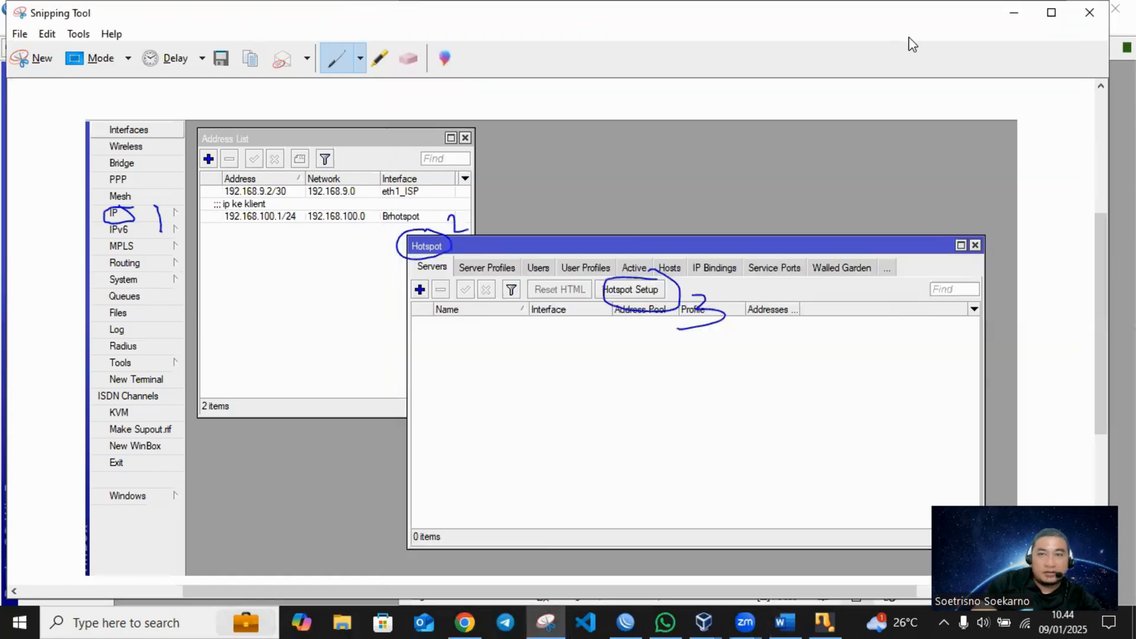
left_click(1011, 6)
left_click(255, 282)
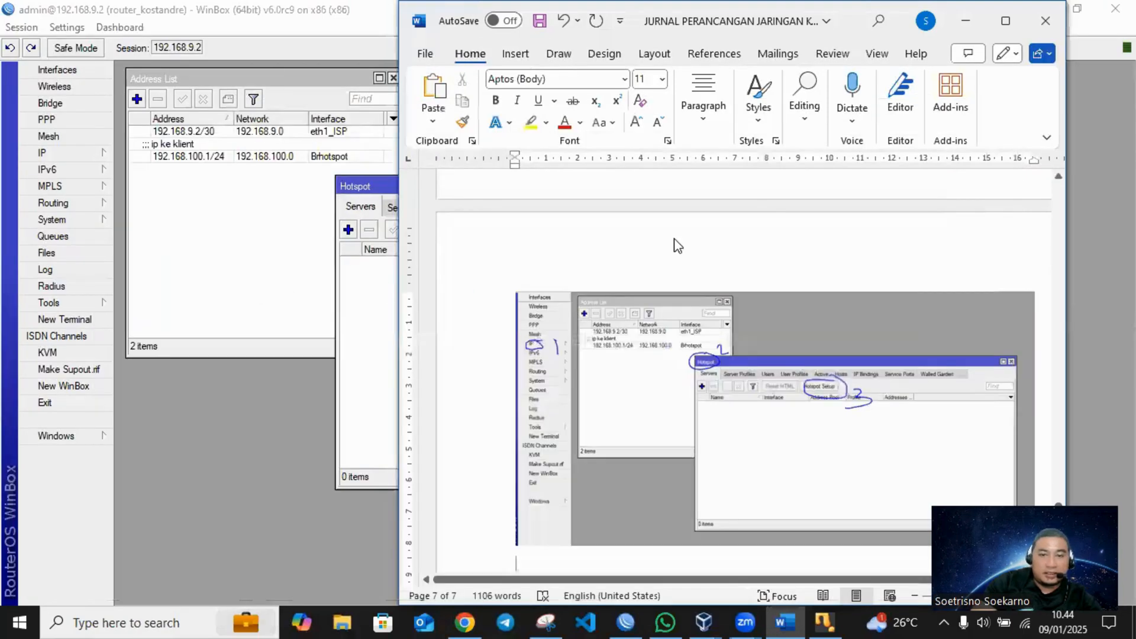
left_click(559, 230)
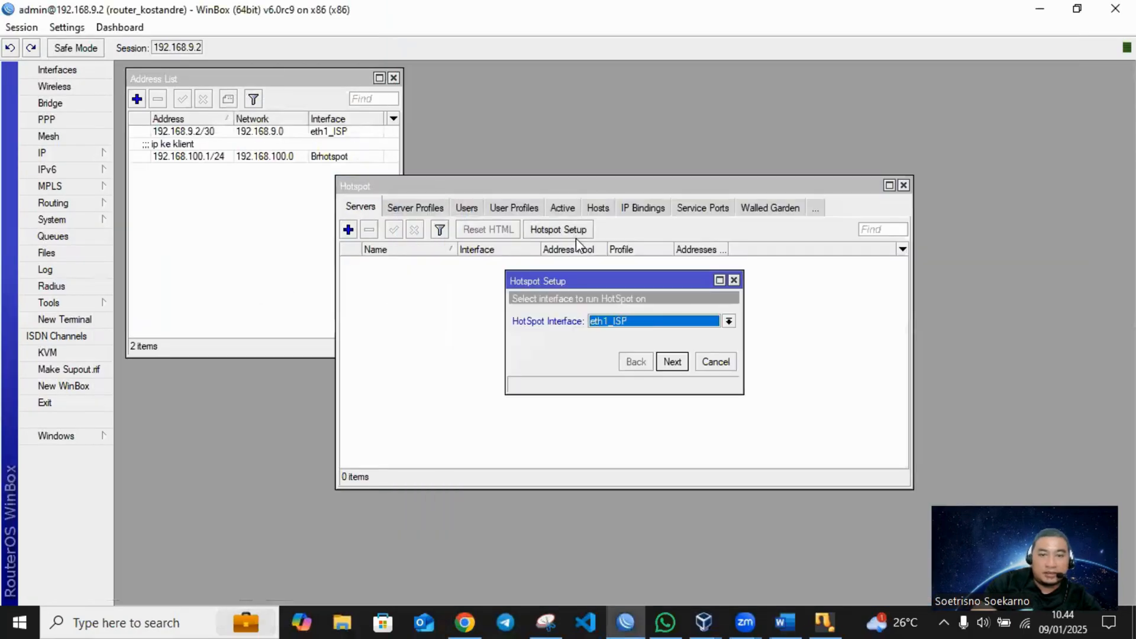
left_click(648, 325)
left_click(625, 336)
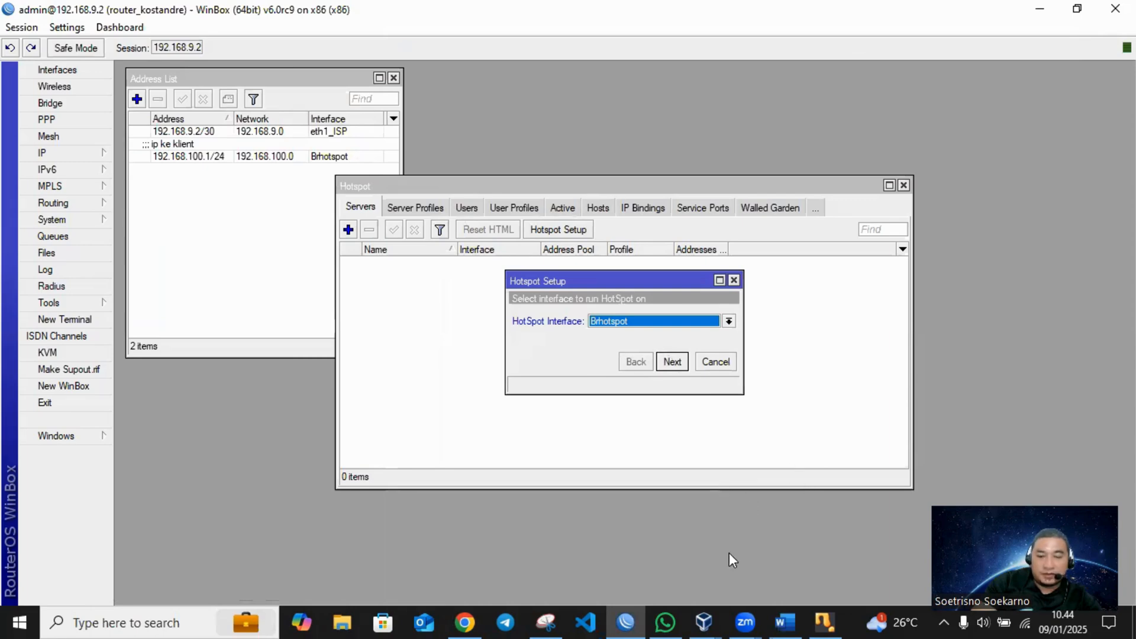
- Capture the Hotspot window with the Brhotspot interface selection in Snipping Tool and copy the snip
left_click(546, 622)
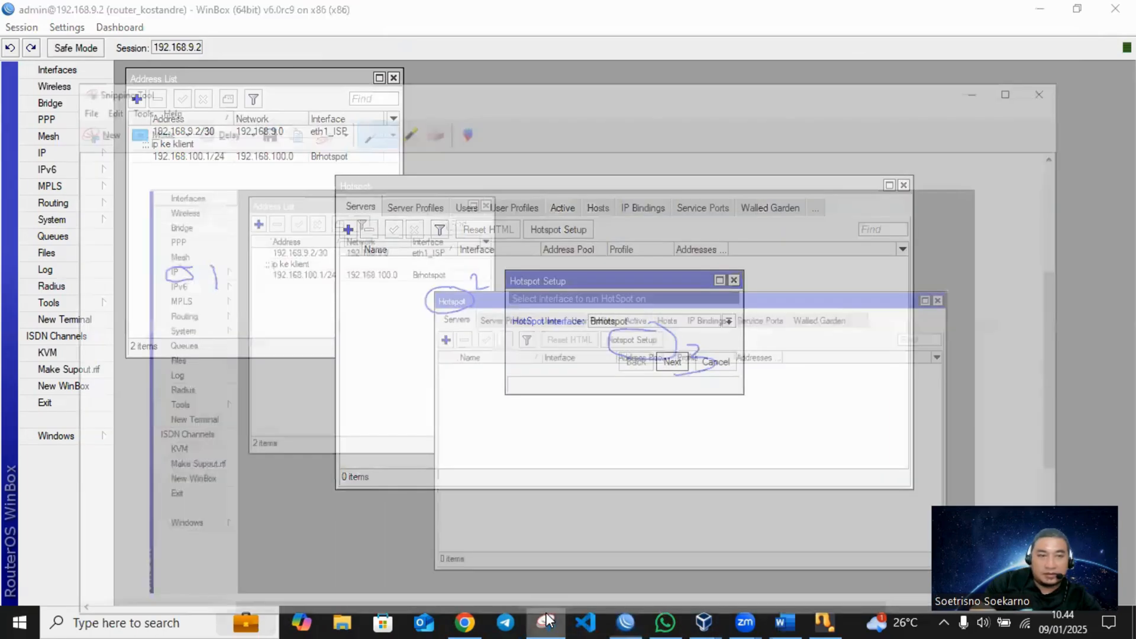
key("ctrl+n")
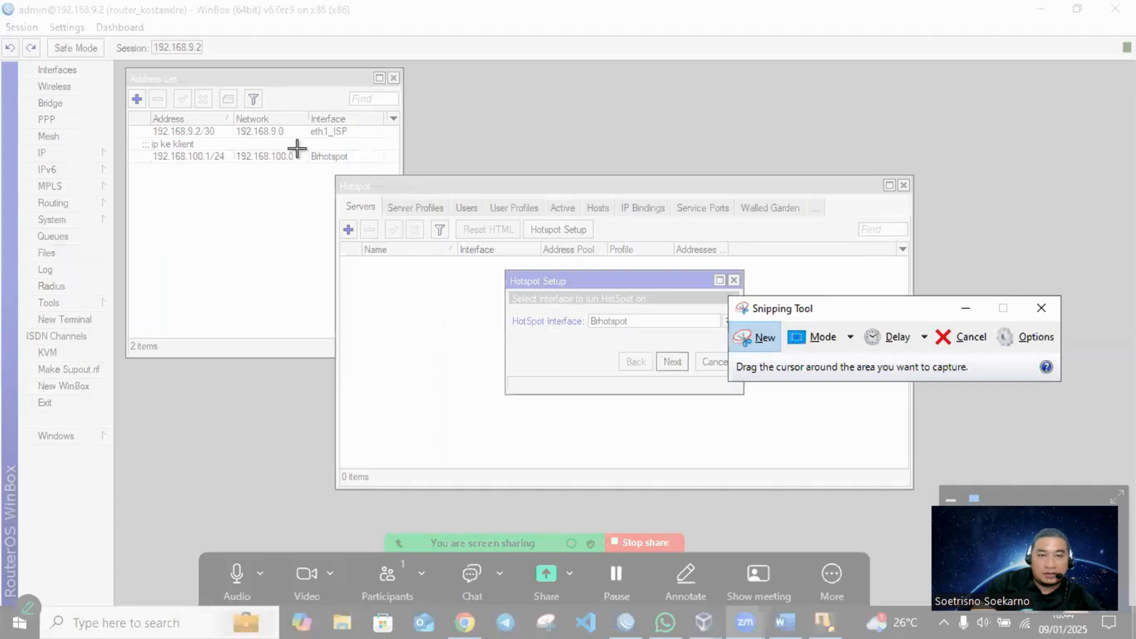
left_click_drag(321, 165, 919, 444)
right_click(786, 397)
left_click(822, 427)
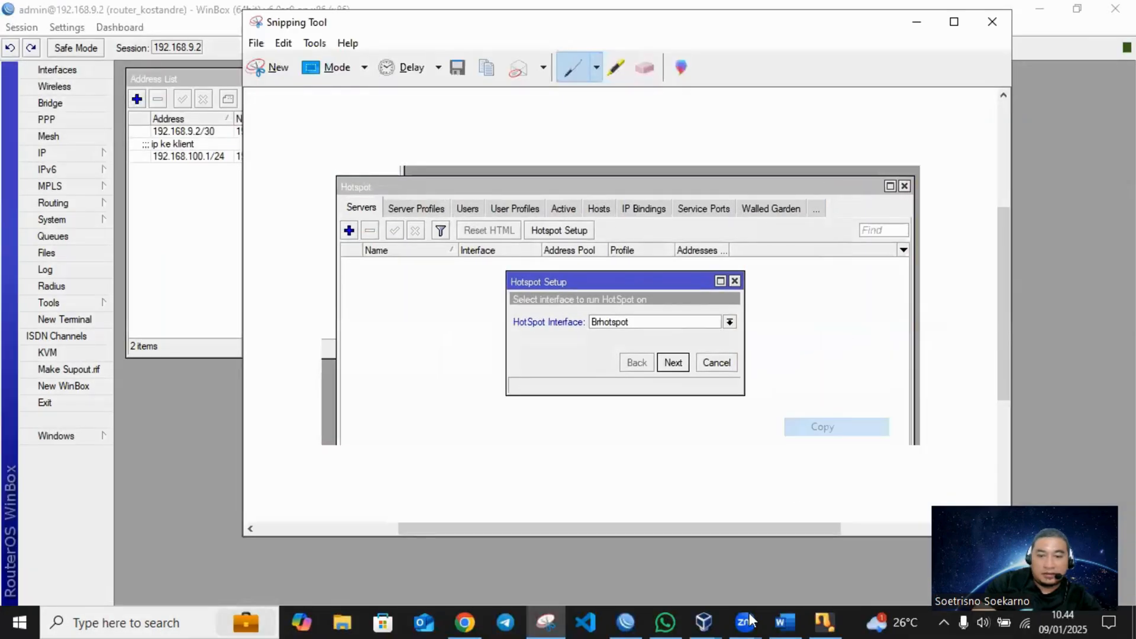
- Switch to the Word document and paste the HotSpot interface screenshot below the annotated Hotspot window image
left_click(785, 622)
scroll(687, 532, "down", 4)
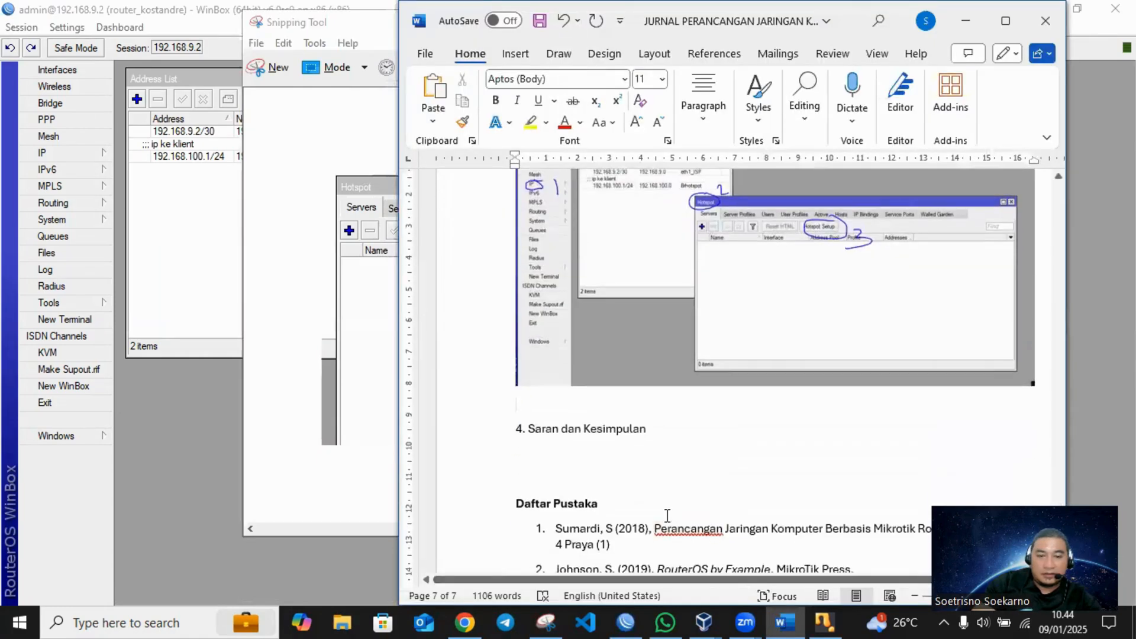
key("ctrl+v")
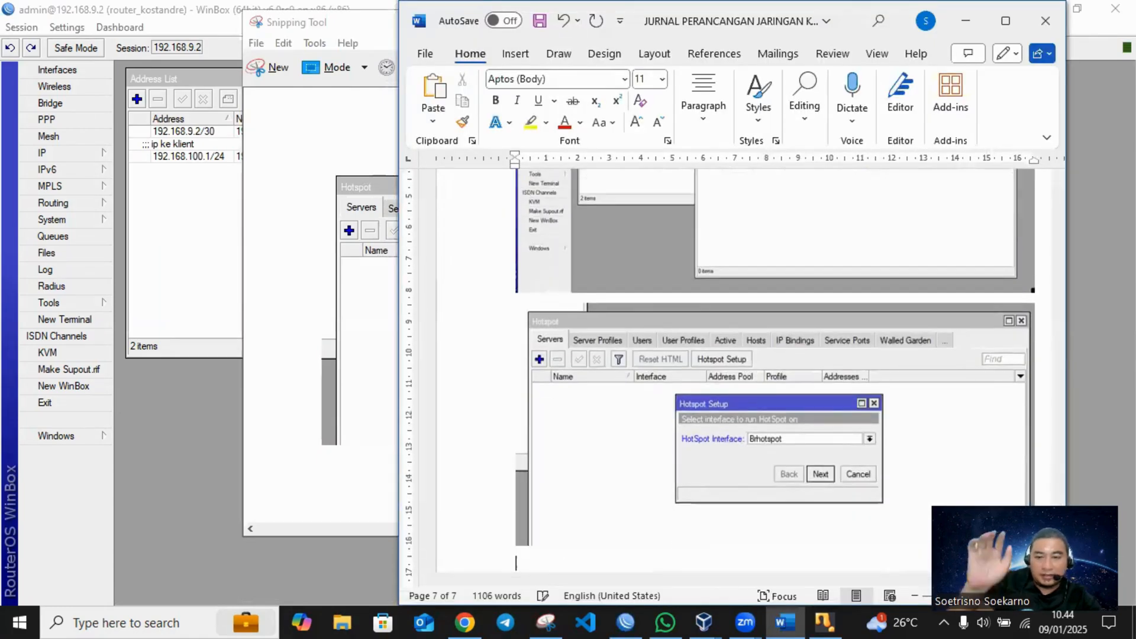
- Switch to WinBox, accept the Brhotspot interface and advance the hotspot setup to the local network address page
left_click(201, 272)
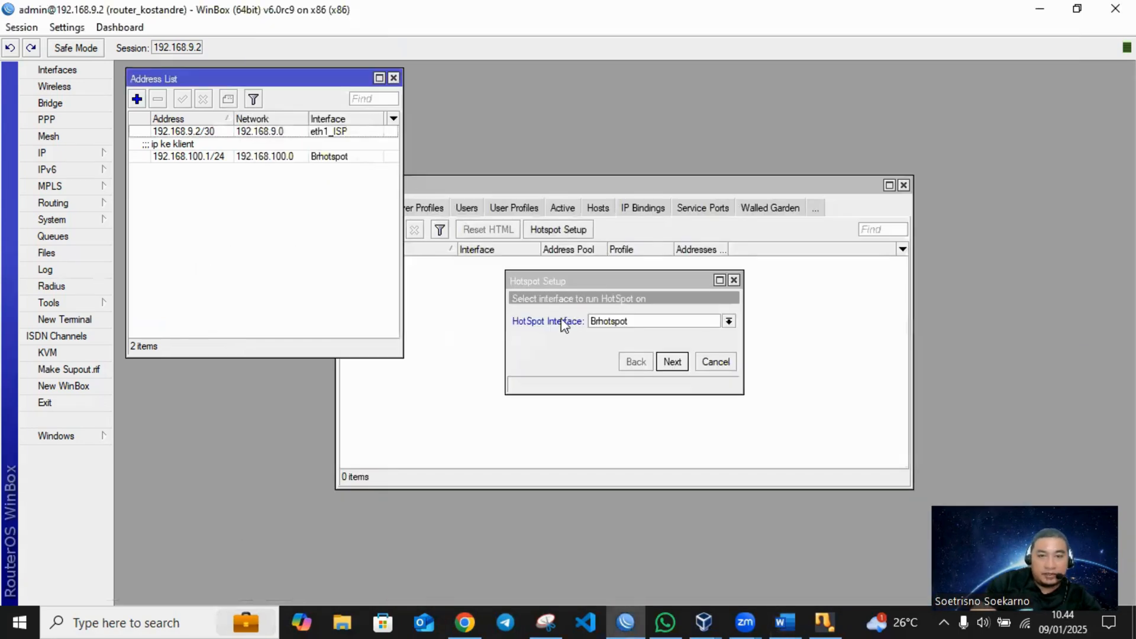
left_click(674, 358)
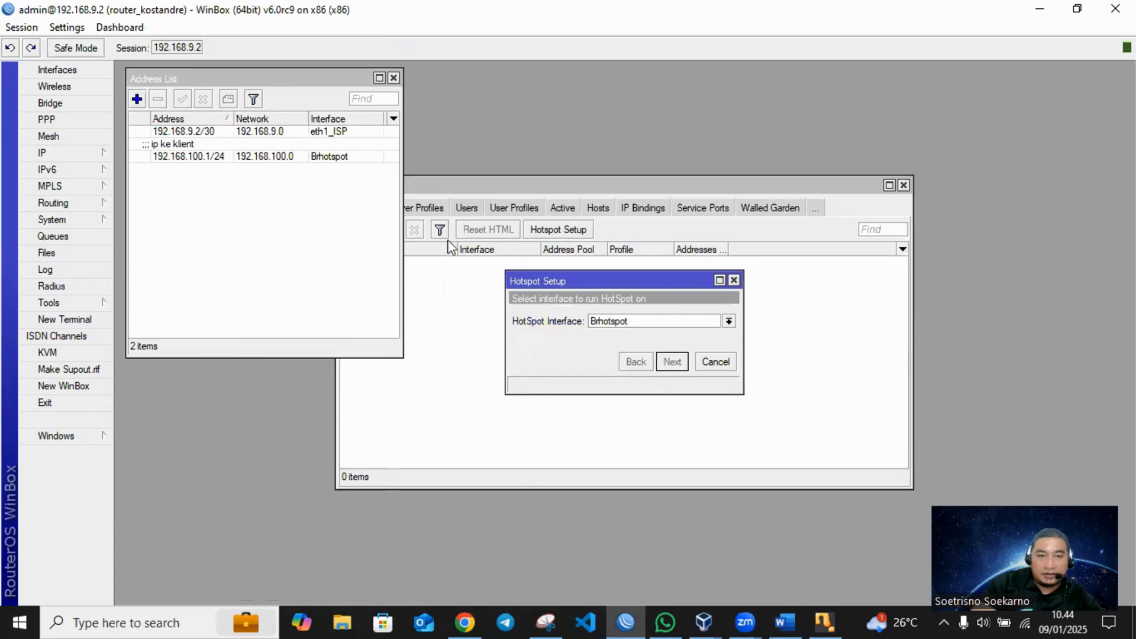
left_click(530, 190)
left_click(558, 229)
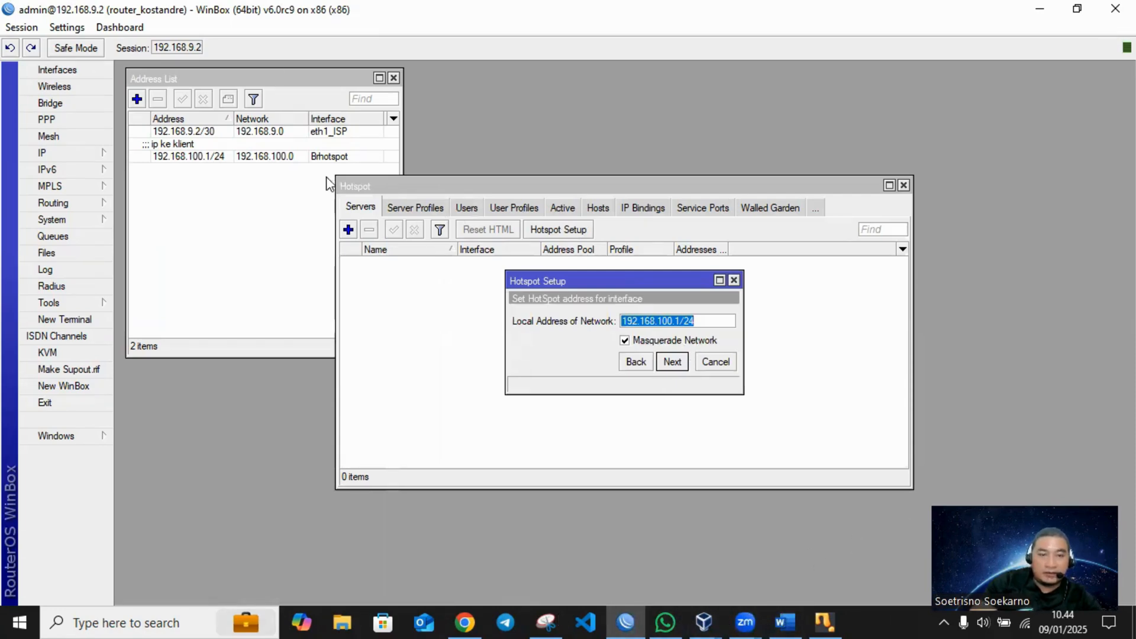
- Snip the local address page, circle the Masquerade Network checkbox and the 192.168.100.1/24 address, and copy the snip
left_click_drag(331, 172, 942, 443)
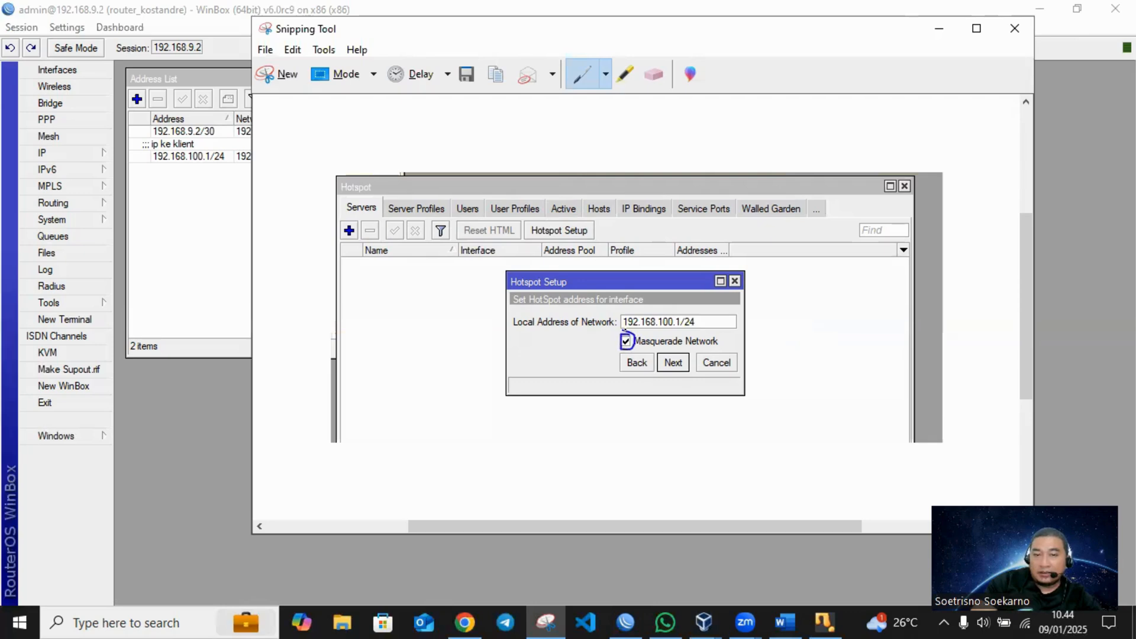
mouse_move(628, 299)
left_mouse_down()
mouse_move(668, 336)
mouse_move(719, 314)
mouse_move(619, 299)
left_mouse_up()
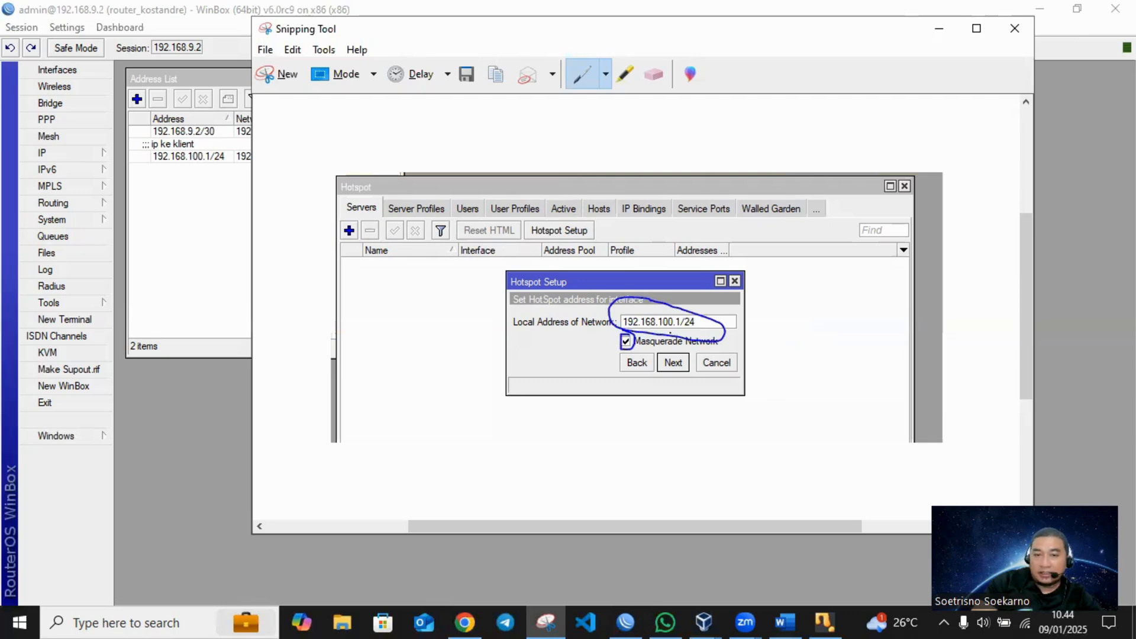
right_click(679, 347)
left_click(711, 380)
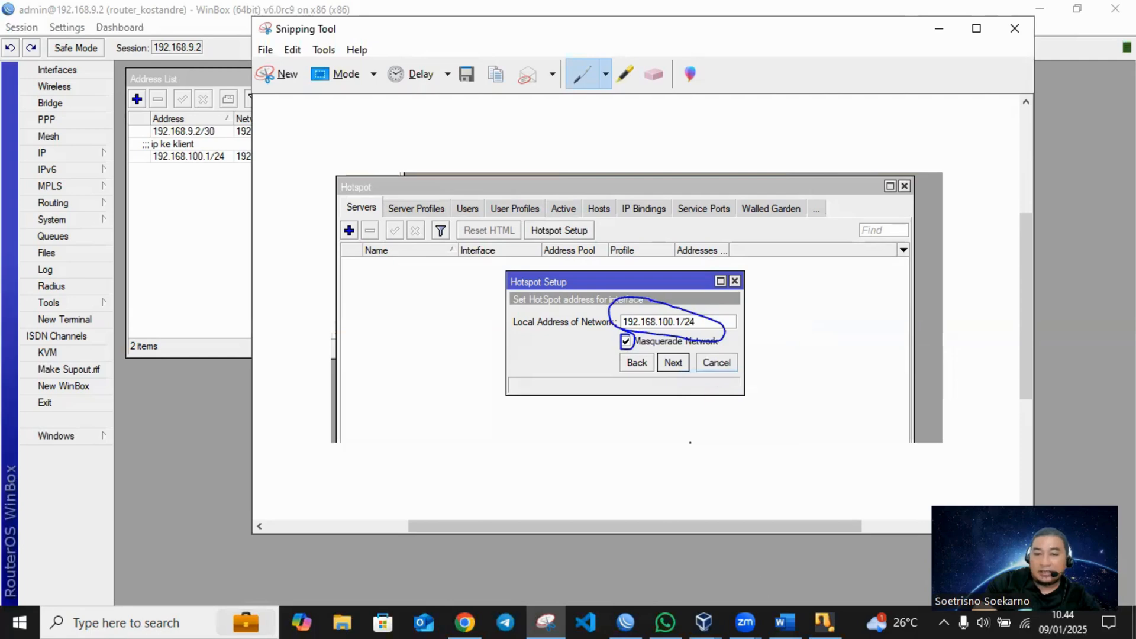
- Paste the local address screenshot into the Word document, and accept 192.168.100.1/24 with Masquerade Network in WinBox's hotspot setup
left_click(785, 621)
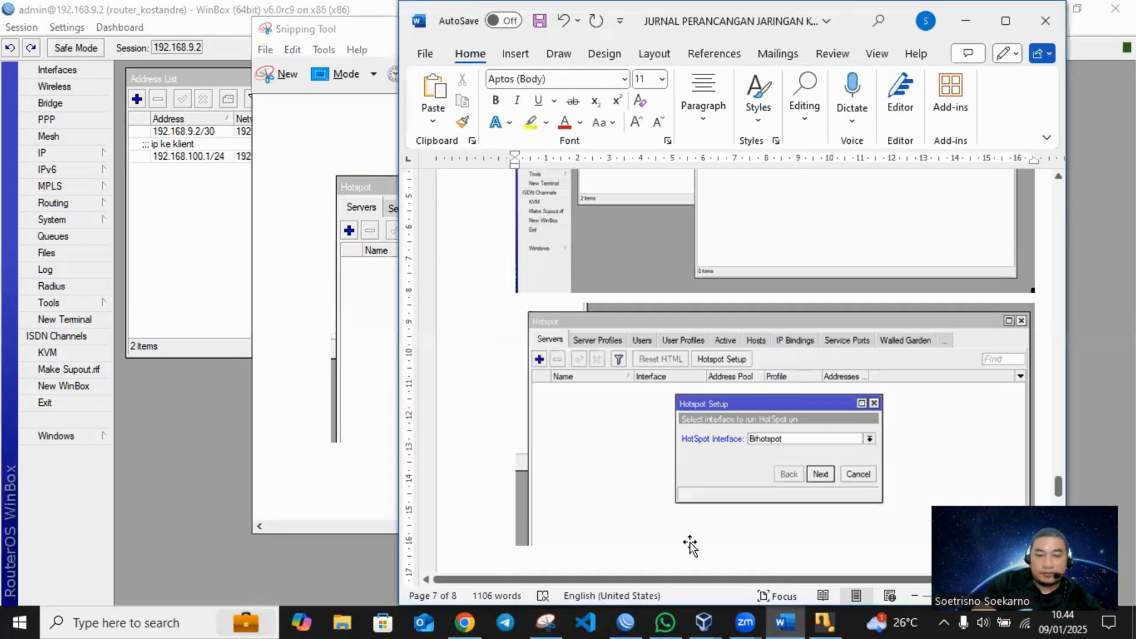
key("ctrl+v")
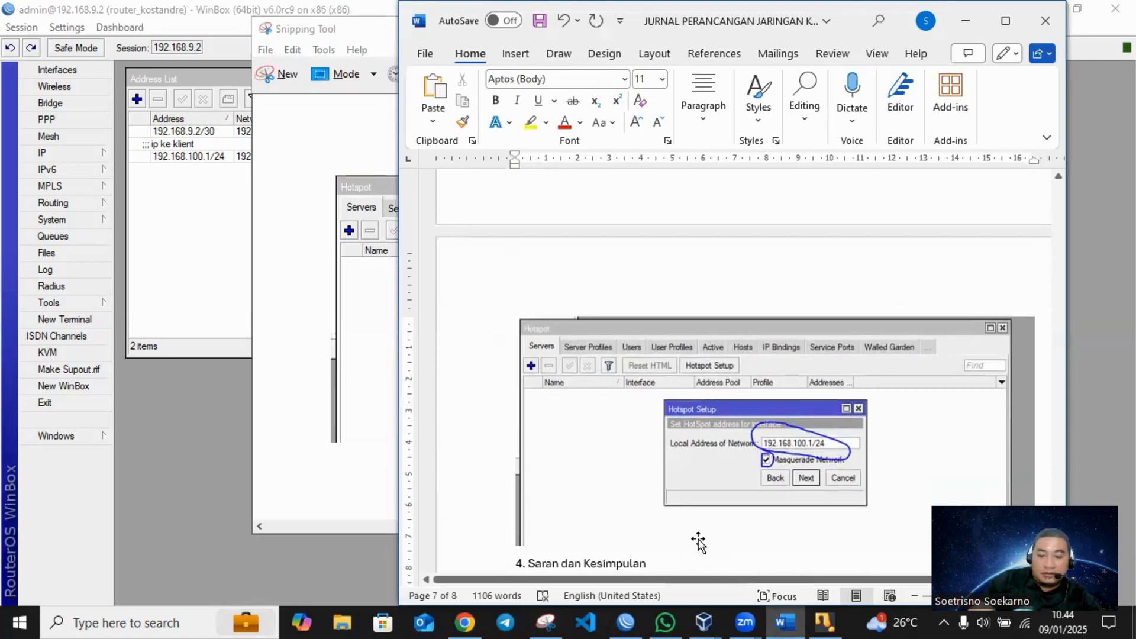
left_click(167, 288)
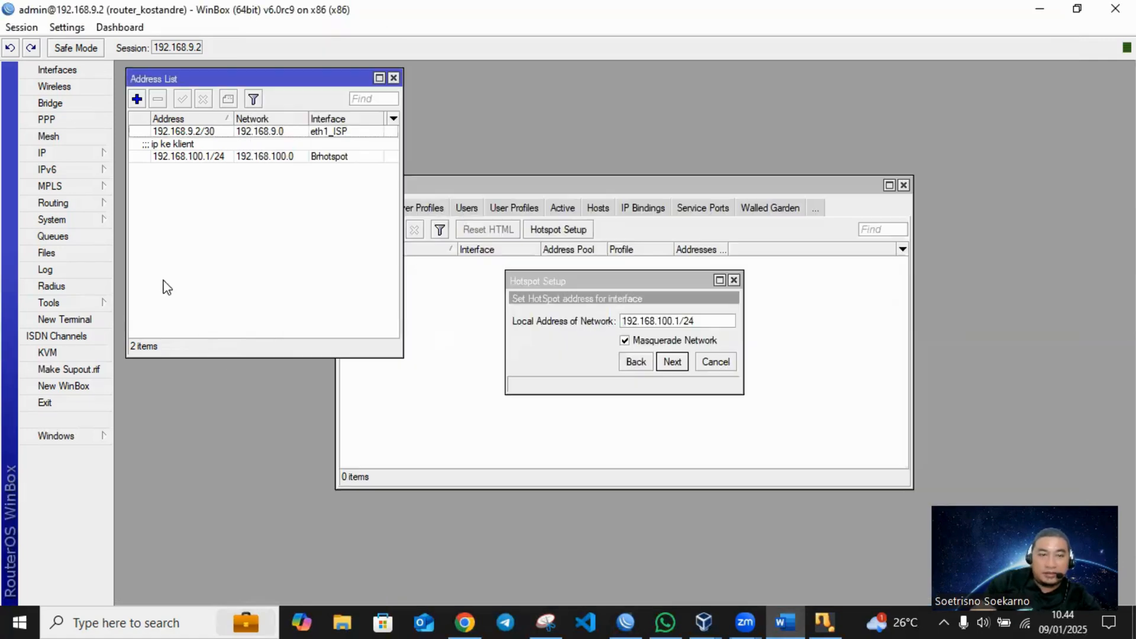
left_click(673, 361)
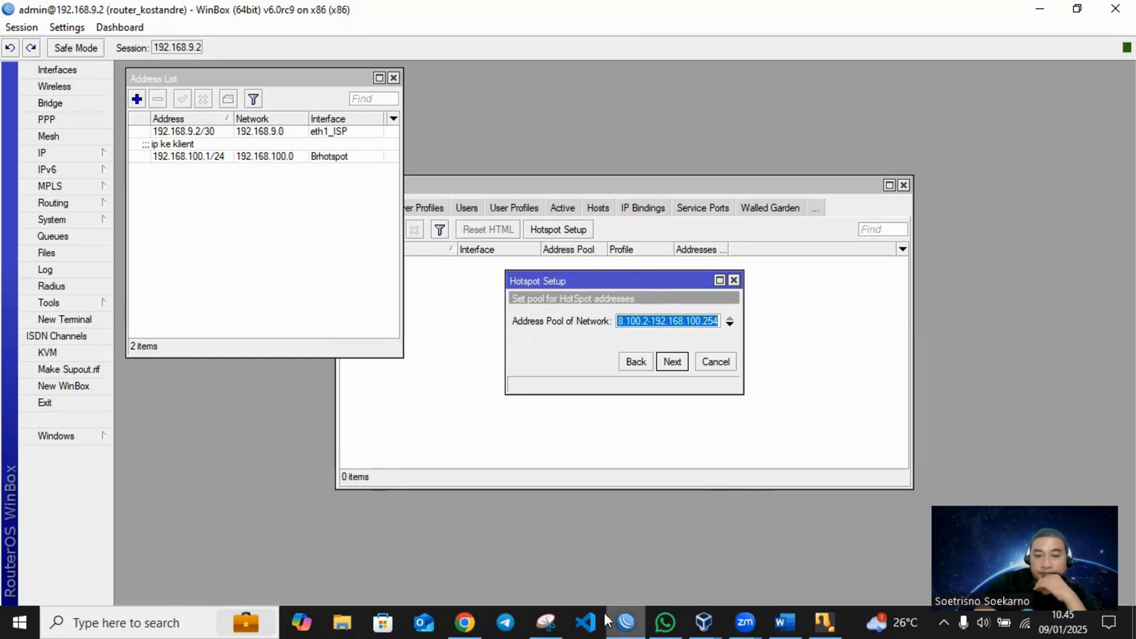
- Capture the hotspot address pool page with Snipping Tool and copy the snip
left_click(556, 620)
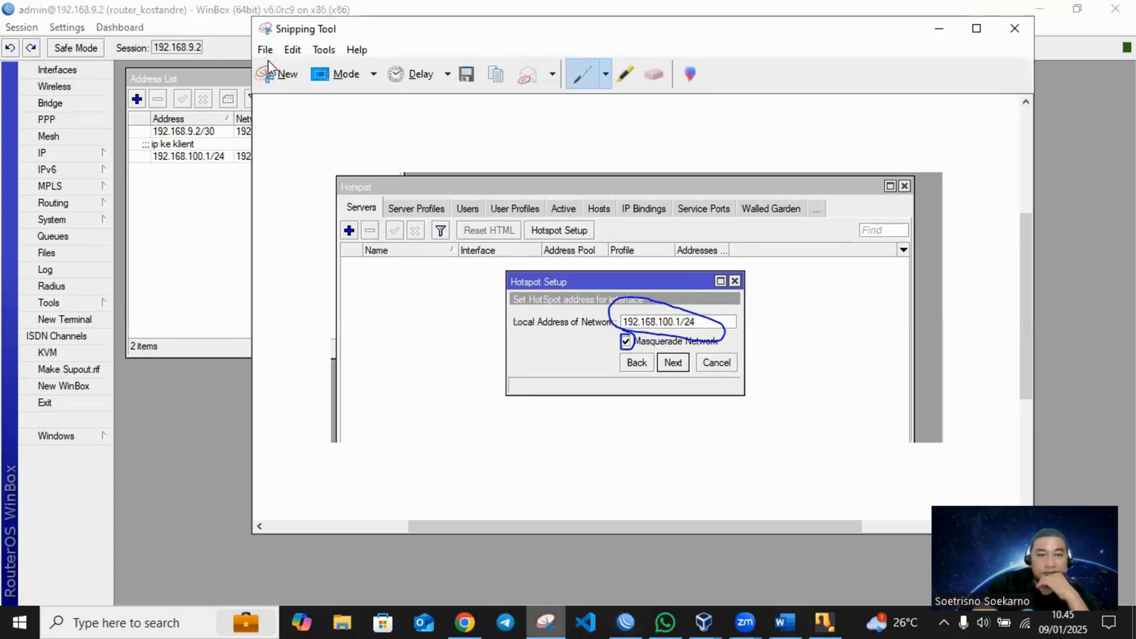
key("ctrl+n")
left_click_drag(439, 197, 793, 411)
right_click(658, 308)
left_click(702, 342)
- Paste the address pool screenshot into the Word document, and accept the offered pool ending at 192.168.100.254 in WinBox
left_click(789, 620)
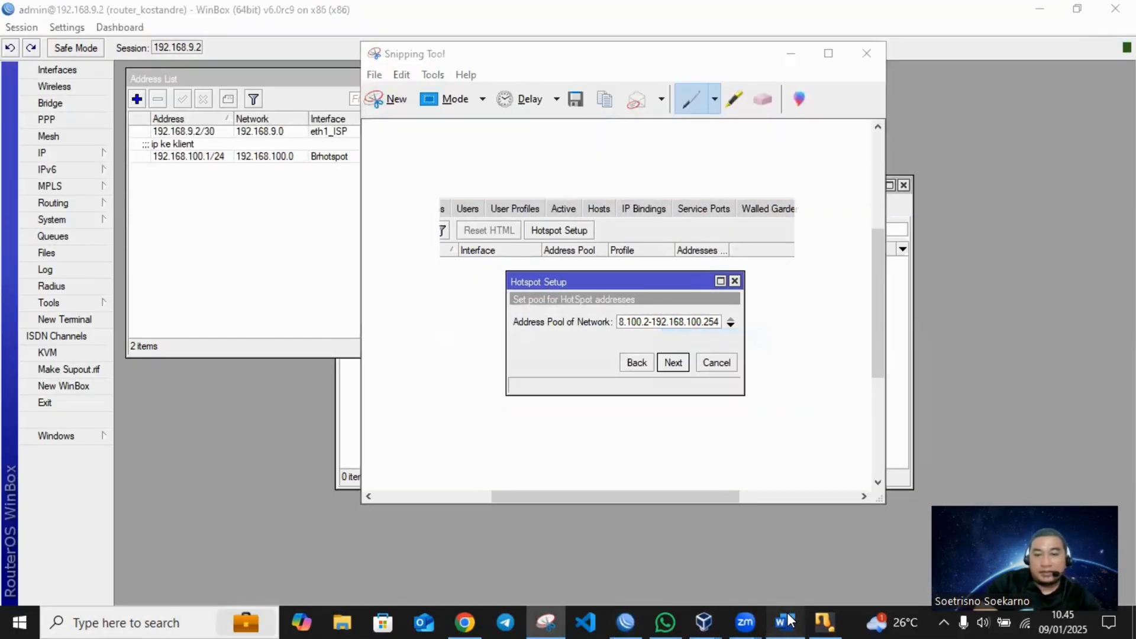
key("ctrl+v")
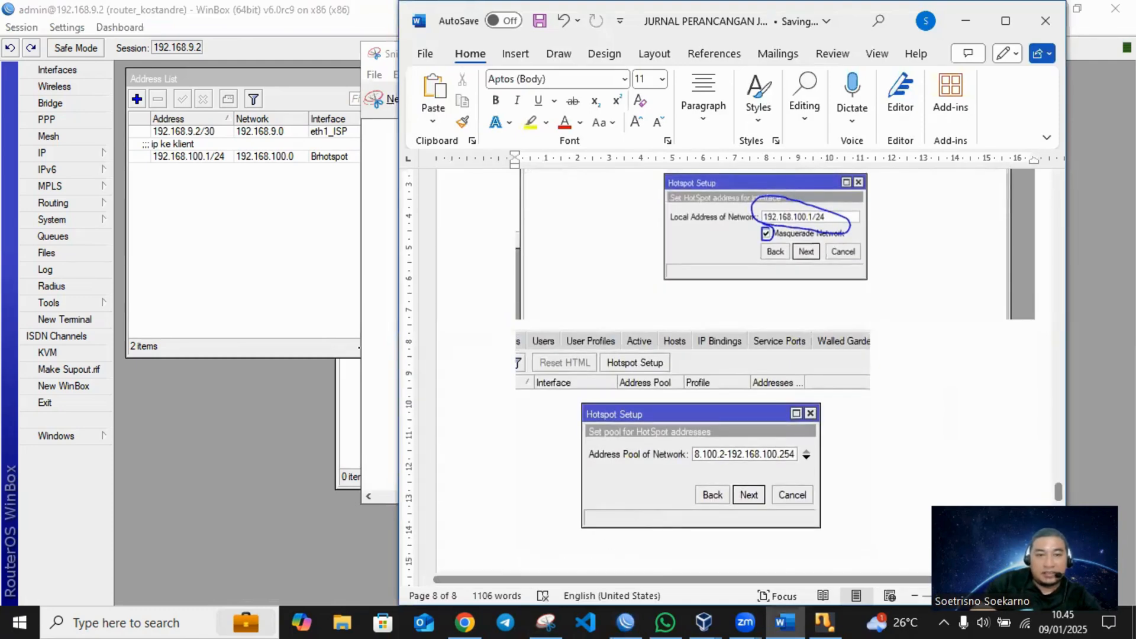
left_click(335, 296)
left_click(682, 363)
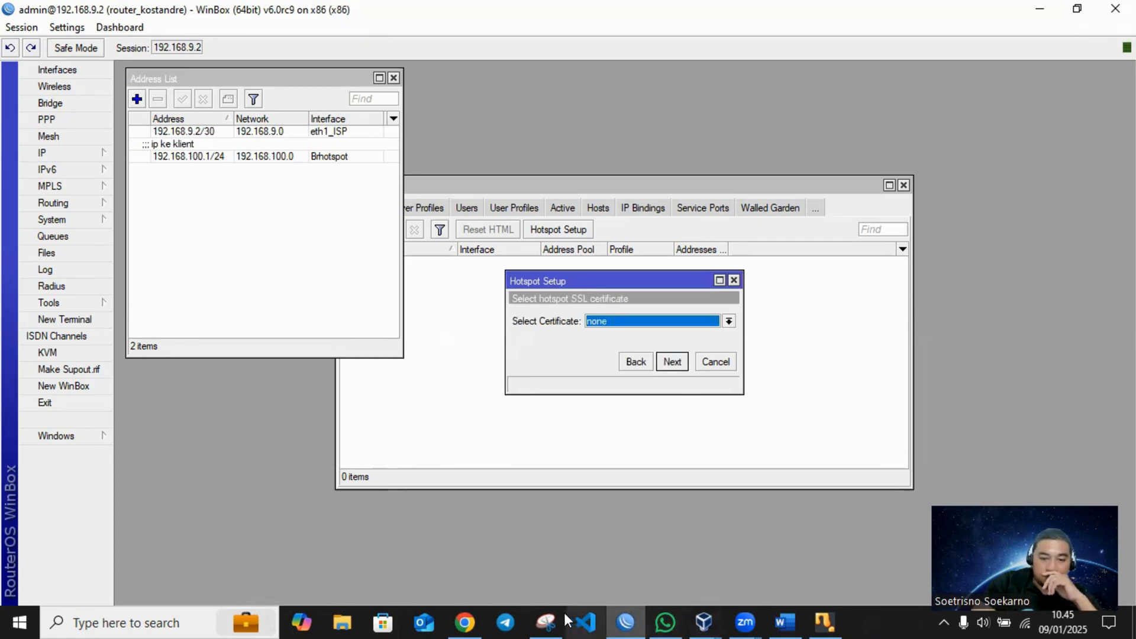
- Capture the SSL certificate selection page of the hotspot setup with Snipping Tool and copy the snip
left_click(543, 621)
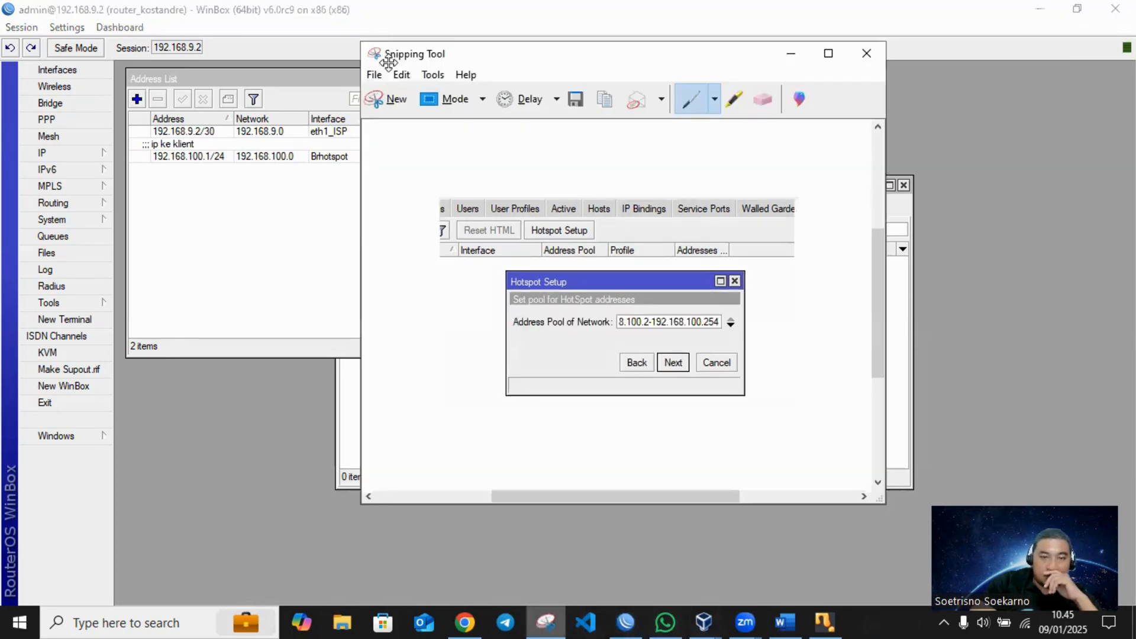
left_click(386, 99)
left_click_drag(414, 176, 858, 457)
right_click(744, 371)
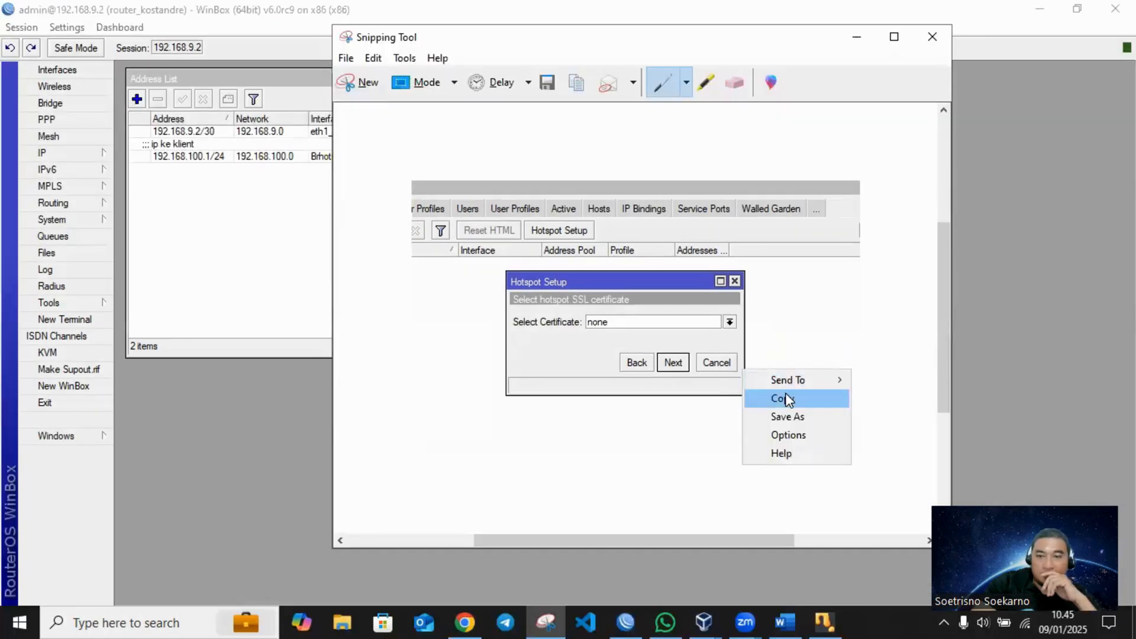
left_click(782, 399)
- Switch to the Word document, paste the SSL certificate screenshot below the address pool image, save, and start a new line
left_click(785, 621)
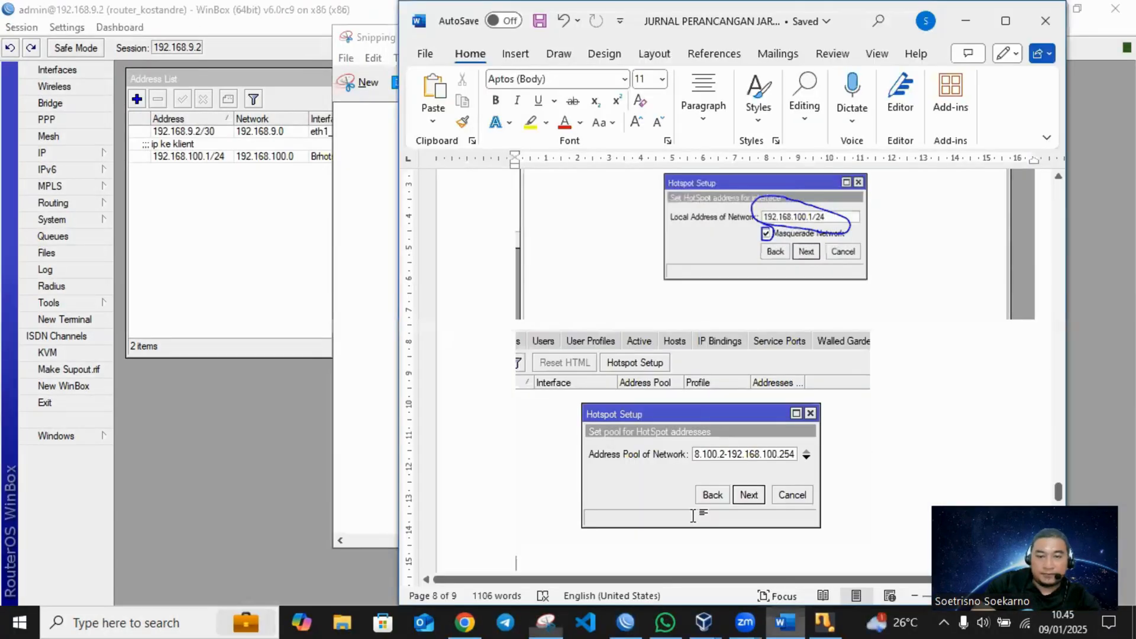
scroll(692, 517, "down", 1)
key("ctrl+v")
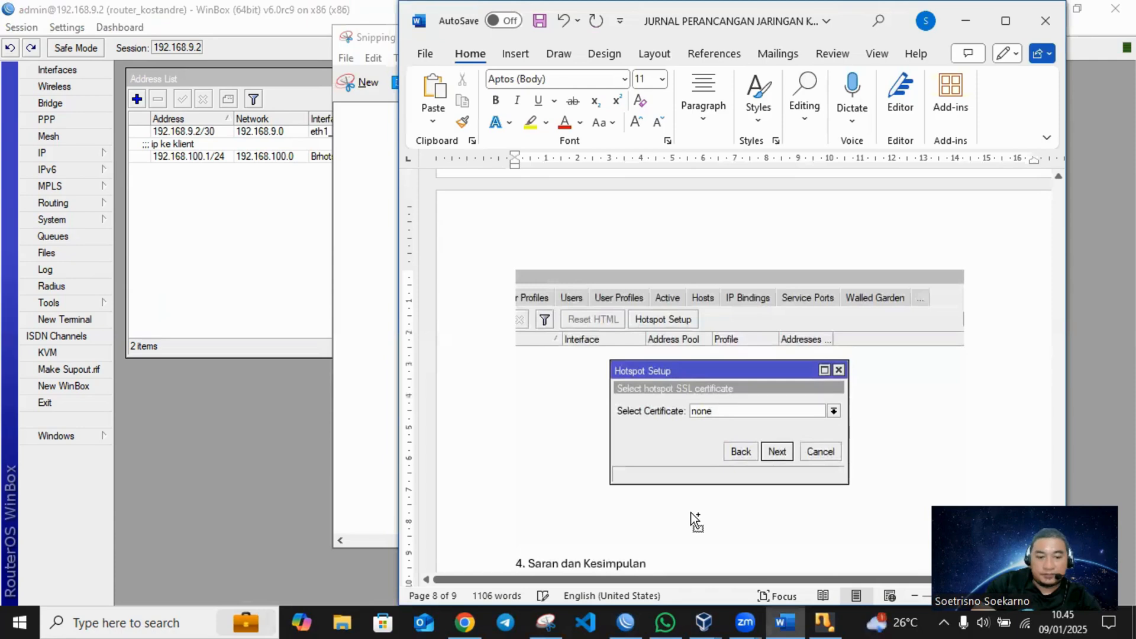
key("ctrl+s")
key("Return")
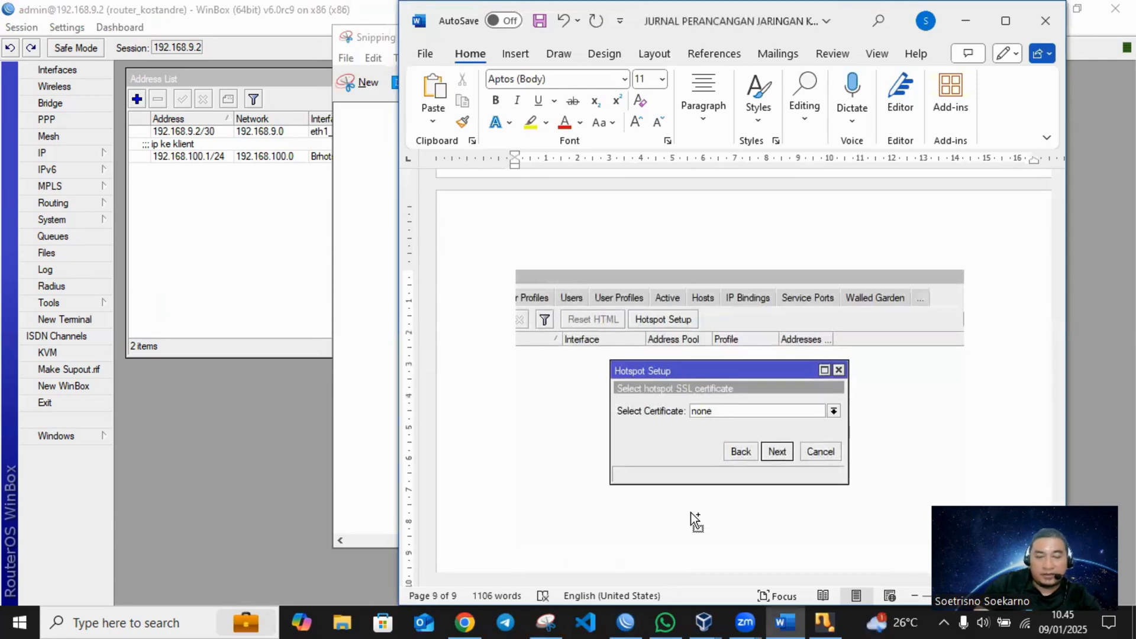
- Switch to WinBox and continue the hotspot setup with none as the SSL certificate
left_click(237, 236)
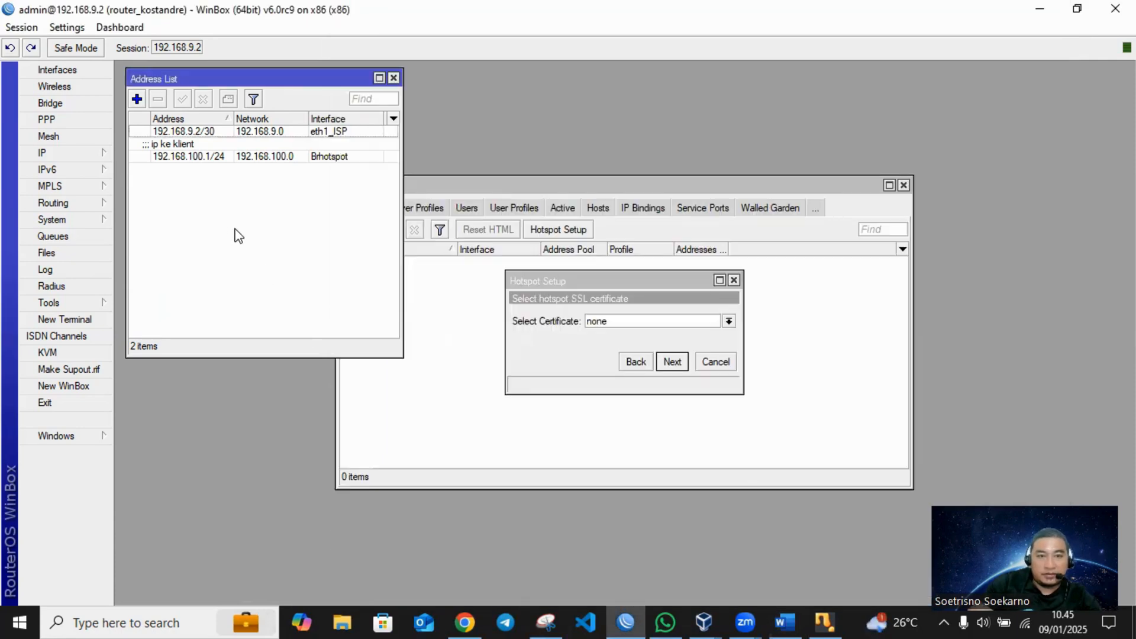
left_click(672, 361)
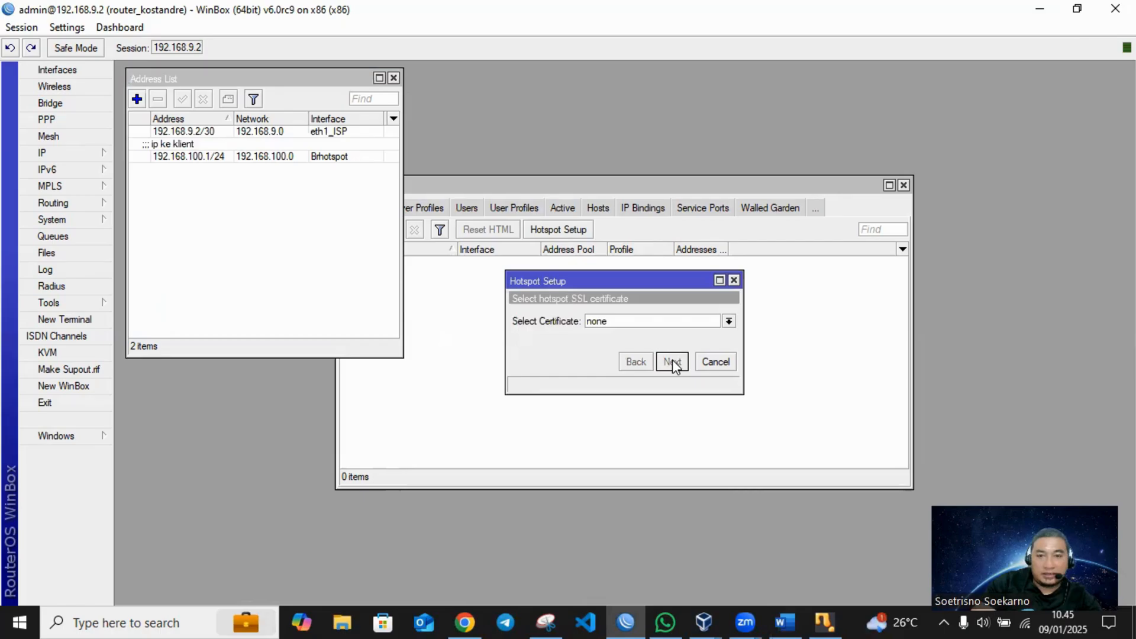
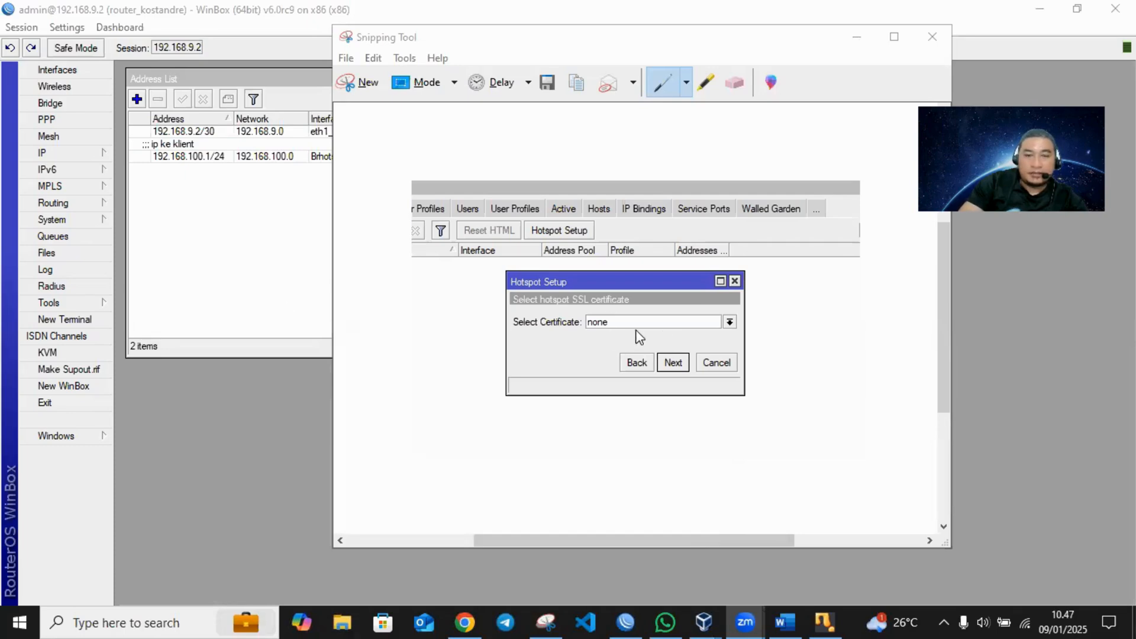
- Accept 0.0.0.0 as the SMTP server in the hotspot setup, and copy a Snipping Tool capture of the DNS configuration page
left_click(677, 365)
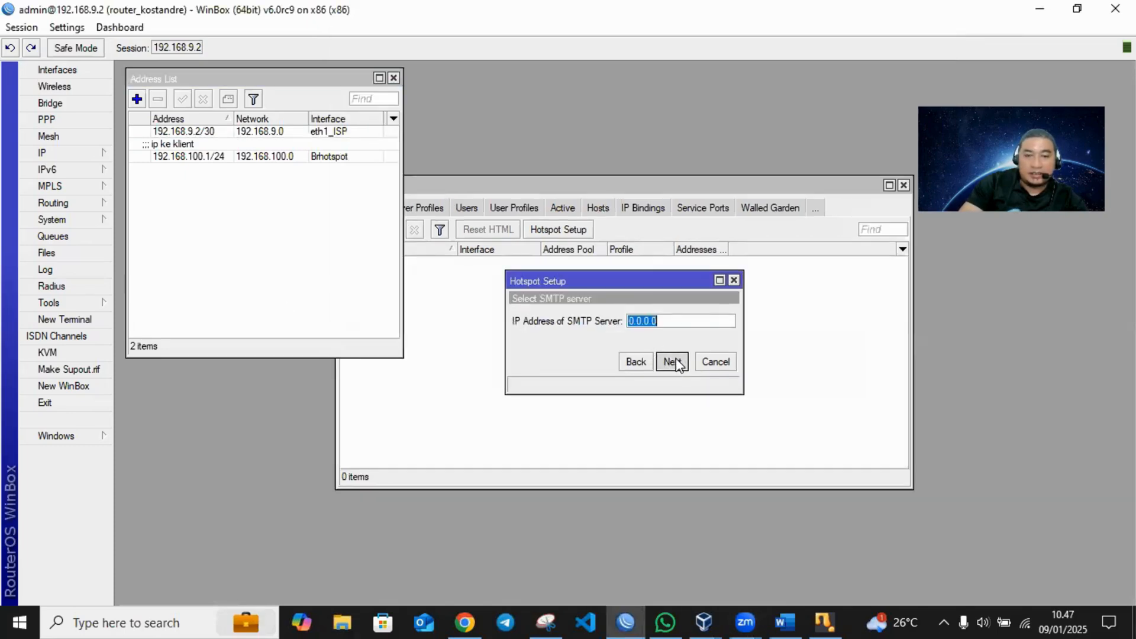
left_click(676, 365)
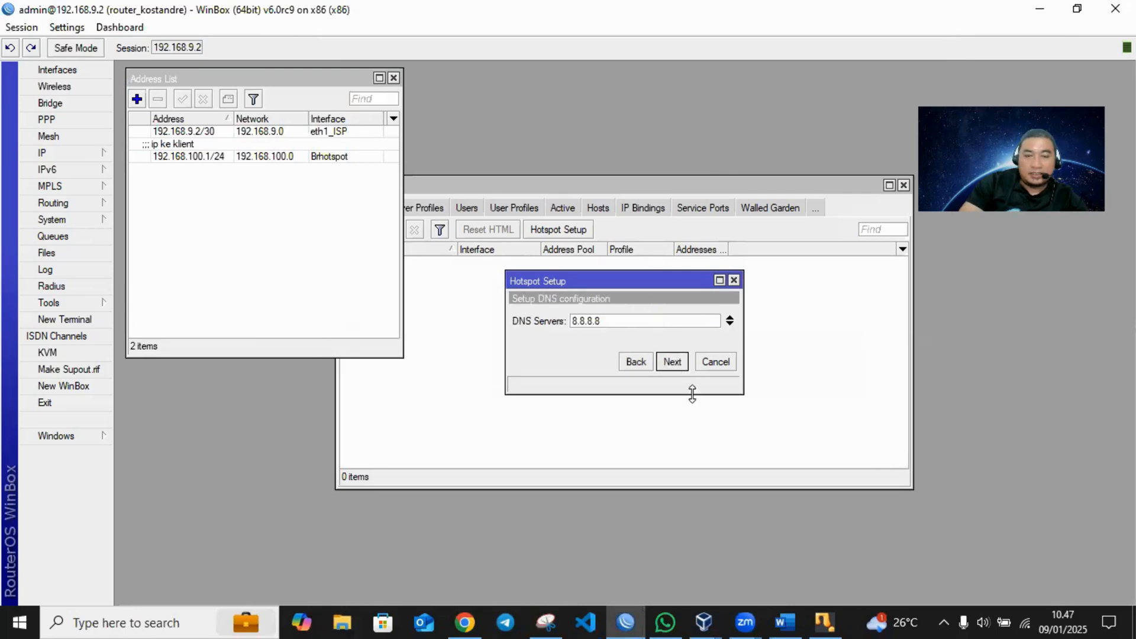
left_click(552, 619)
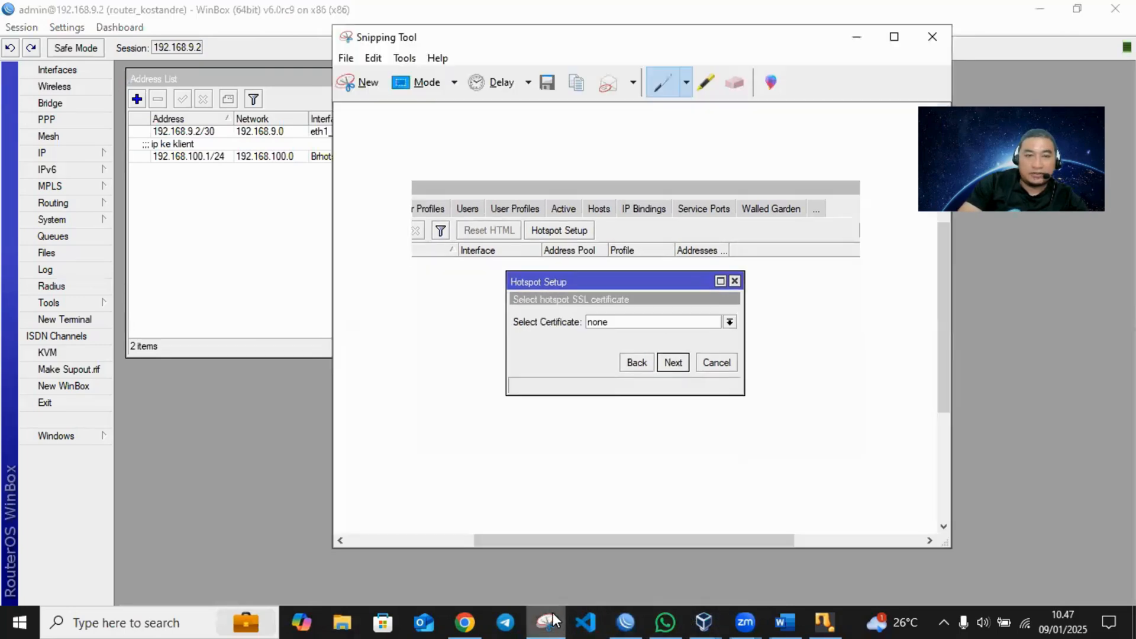
key("ctrl+n")
left_click_drag(441, 181, 782, 437)
right_click(702, 368)
left_click(735, 396)
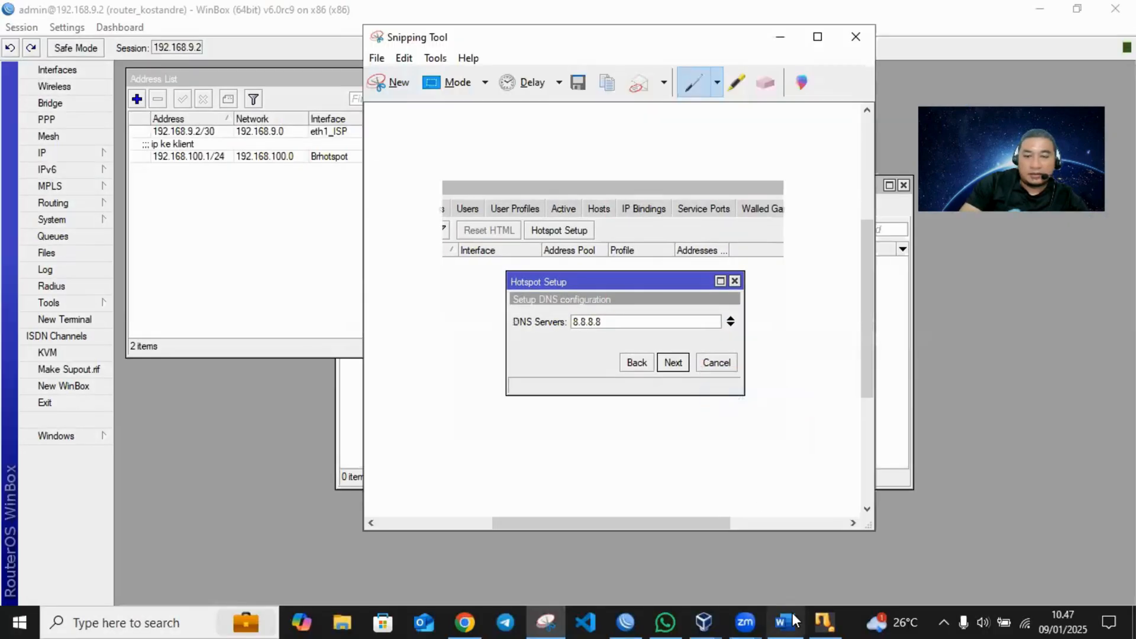
- Paste the DNS configuration screenshot into the Word document, and continue the WinBox hotspot setup with DNS server 8.8.8.8 and a blank DNS name
left_click(786, 621)
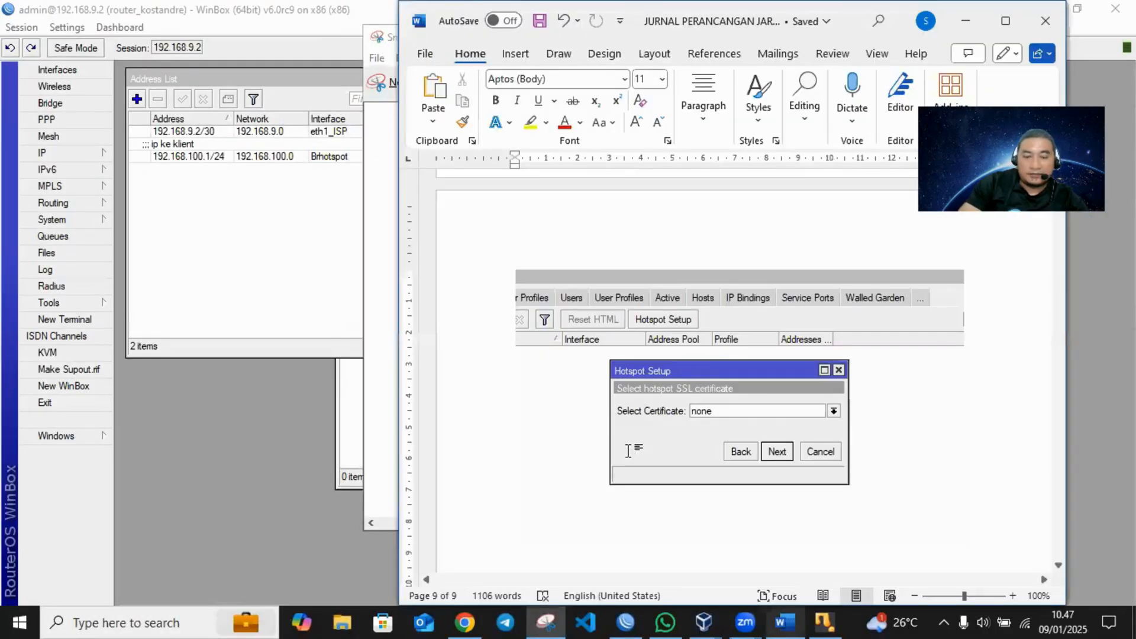
key("ctrl+v")
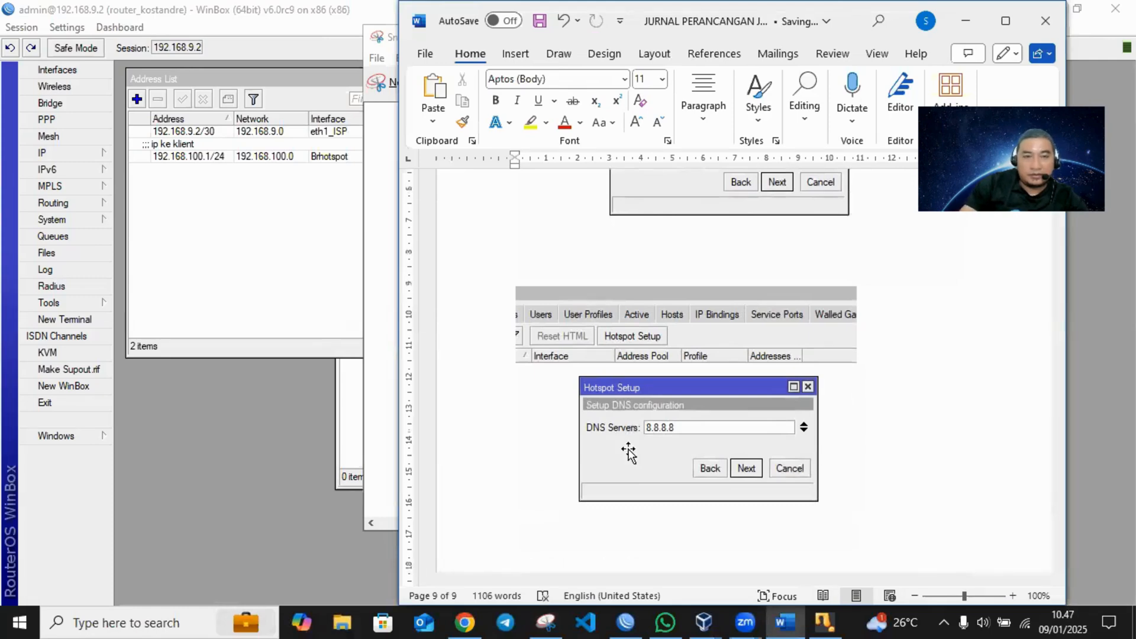
left_click(351, 299)
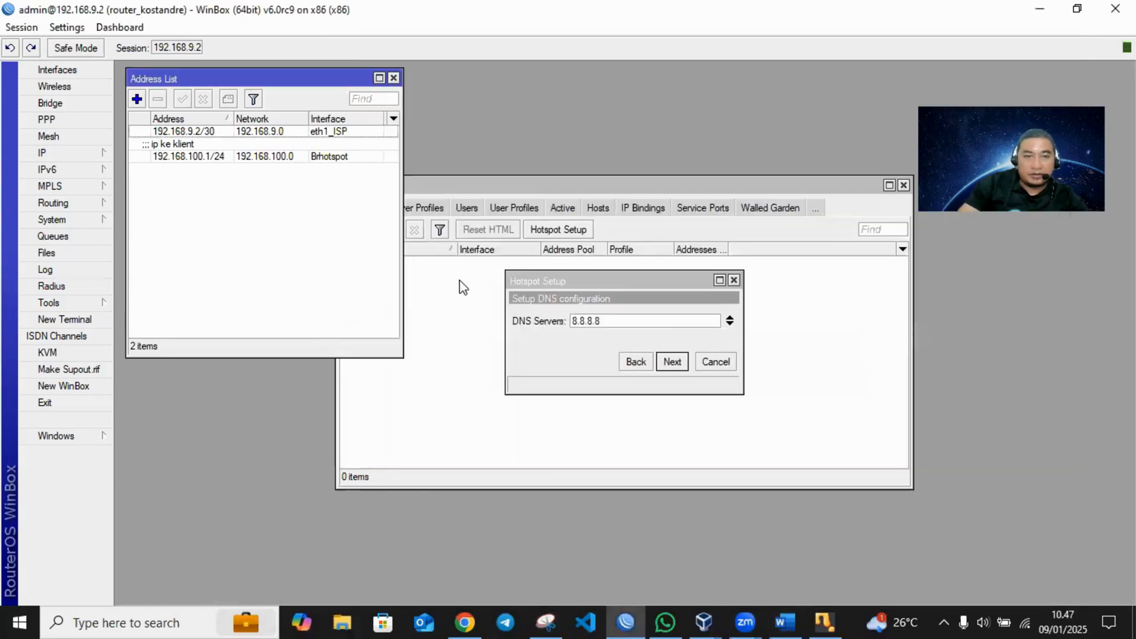
left_click(679, 362)
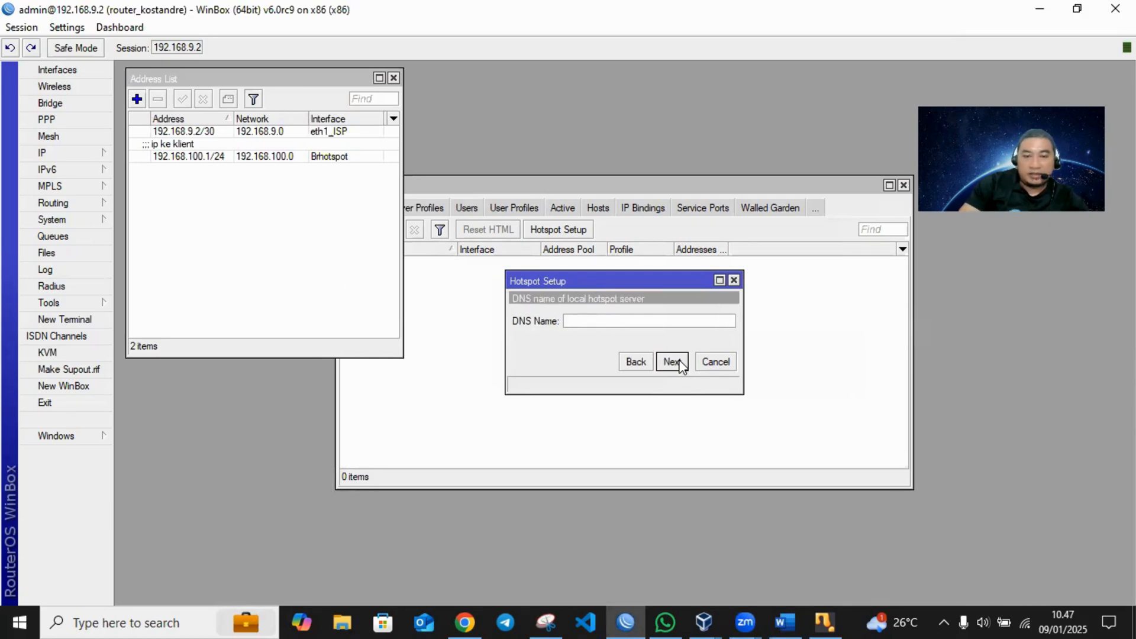
left_click(673, 361)
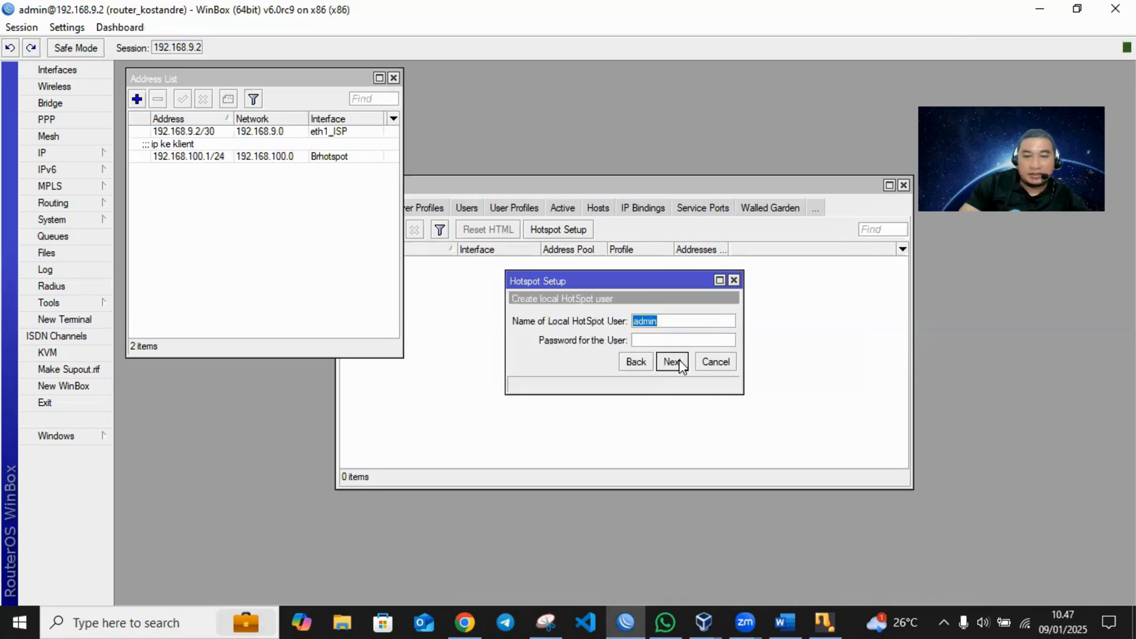
- Capture the local HotSpot user page of the hotspot setup with Snipping Tool and copy the snip
left_click(546, 621)
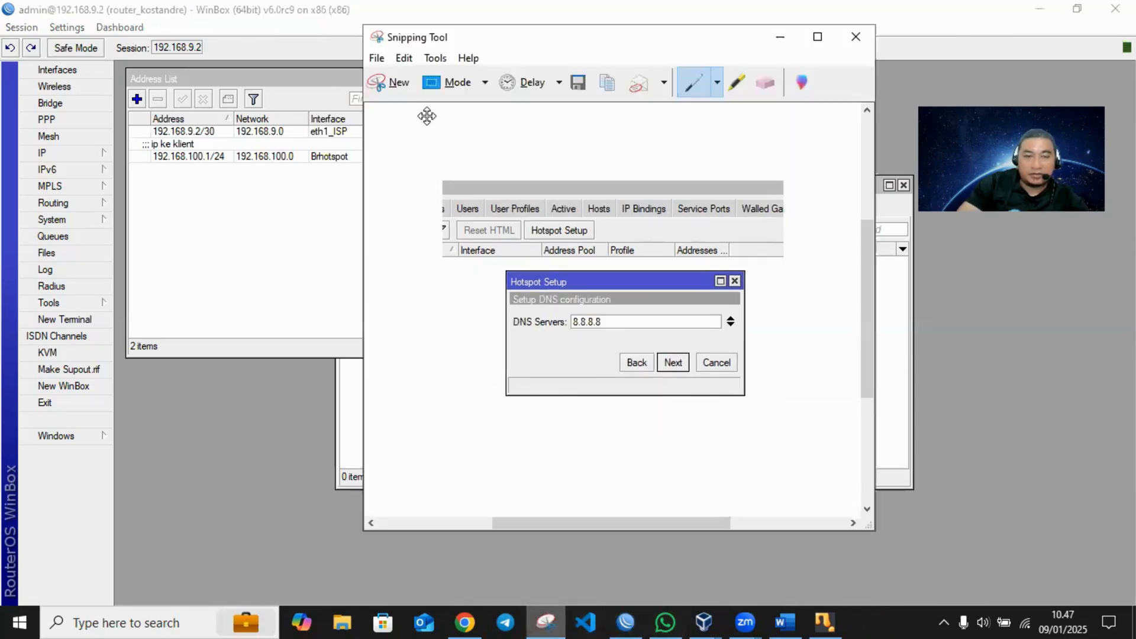
left_click(388, 82)
left_click_drag(391, 213, 851, 431)
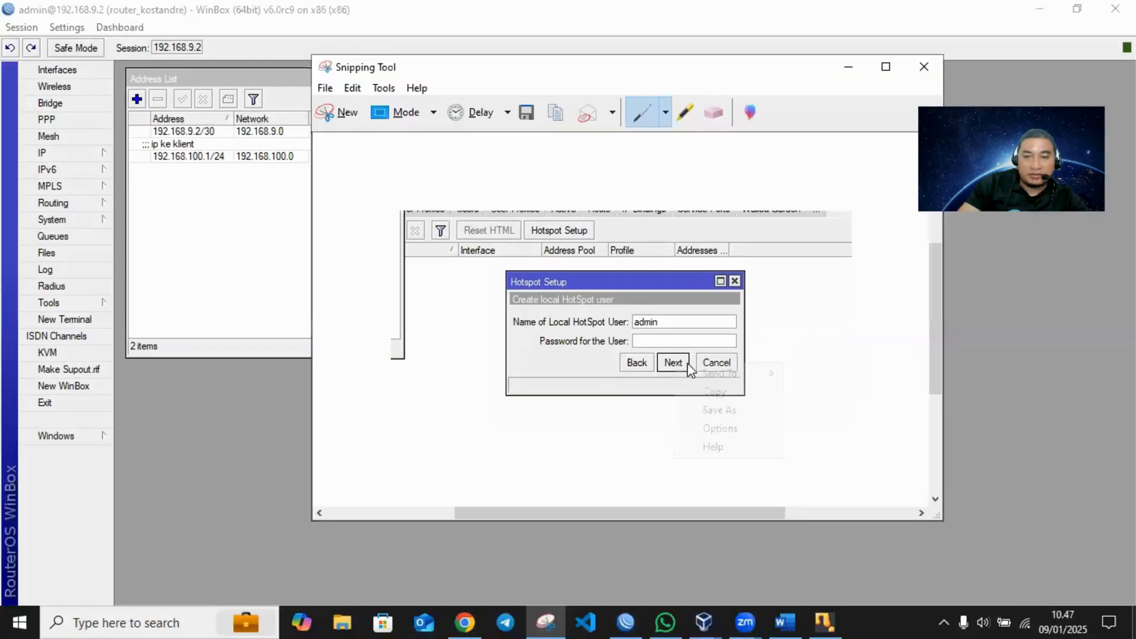
left_click(714, 392)
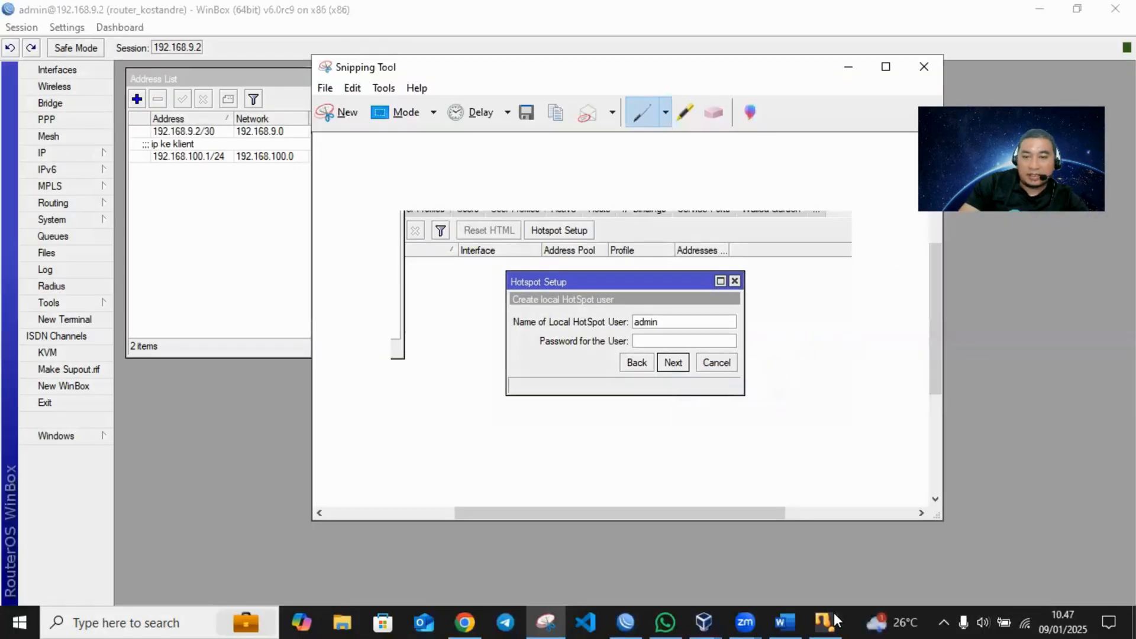
- Switch to the Word document, paste the local HotSpot user screenshot below the DNS configuration image, and save
left_click(785, 621)
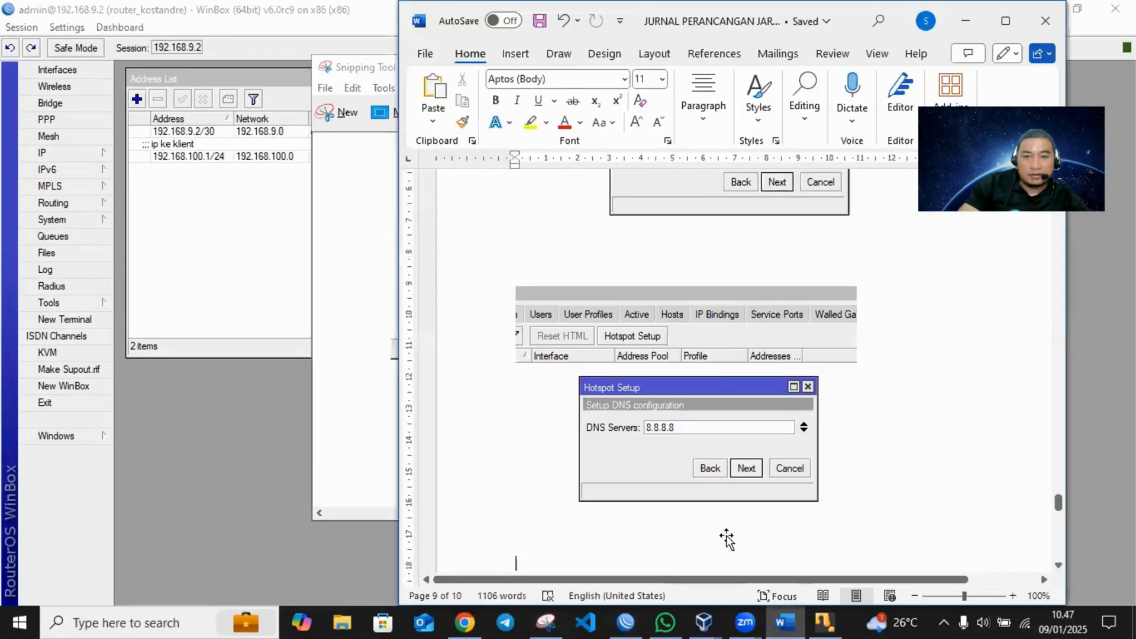
key("ctrl+v")
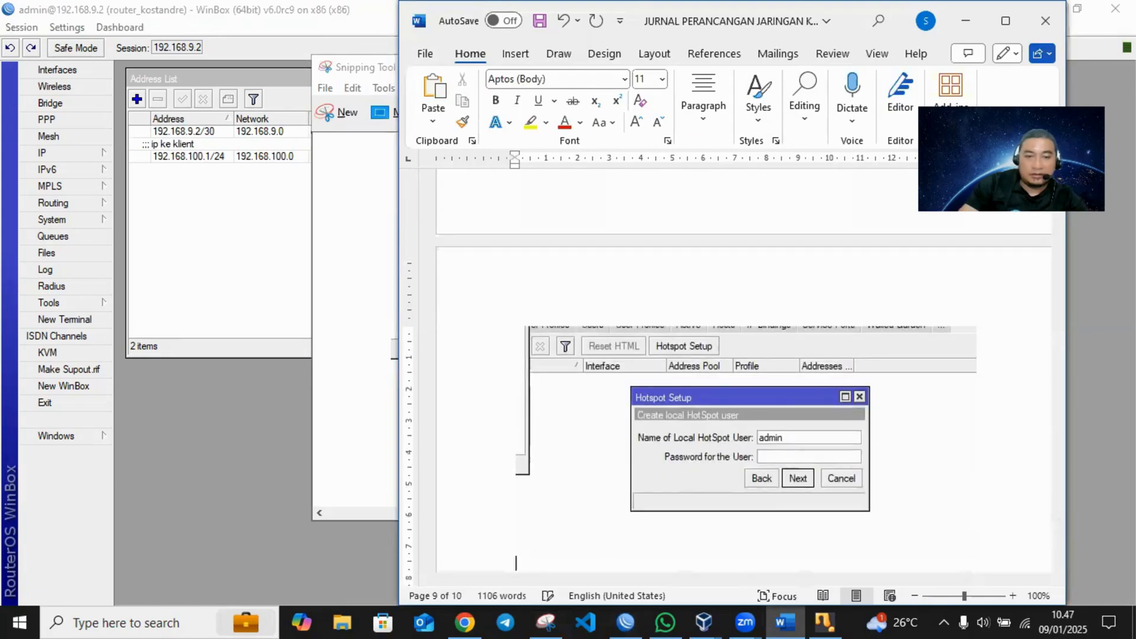
key("ctrl+s")
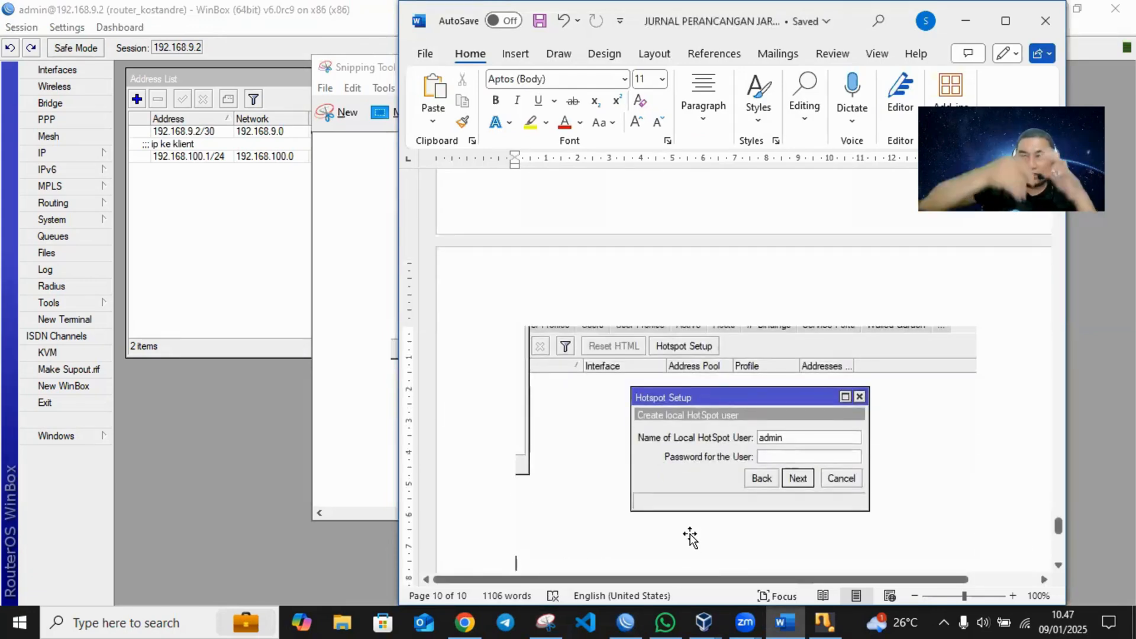
- Finish the hotspot setup in WinBox with local user admin and a blank password, and copy a Snipping Tool capture of the completion dialog
left_click(222, 212)
left_click(675, 363)
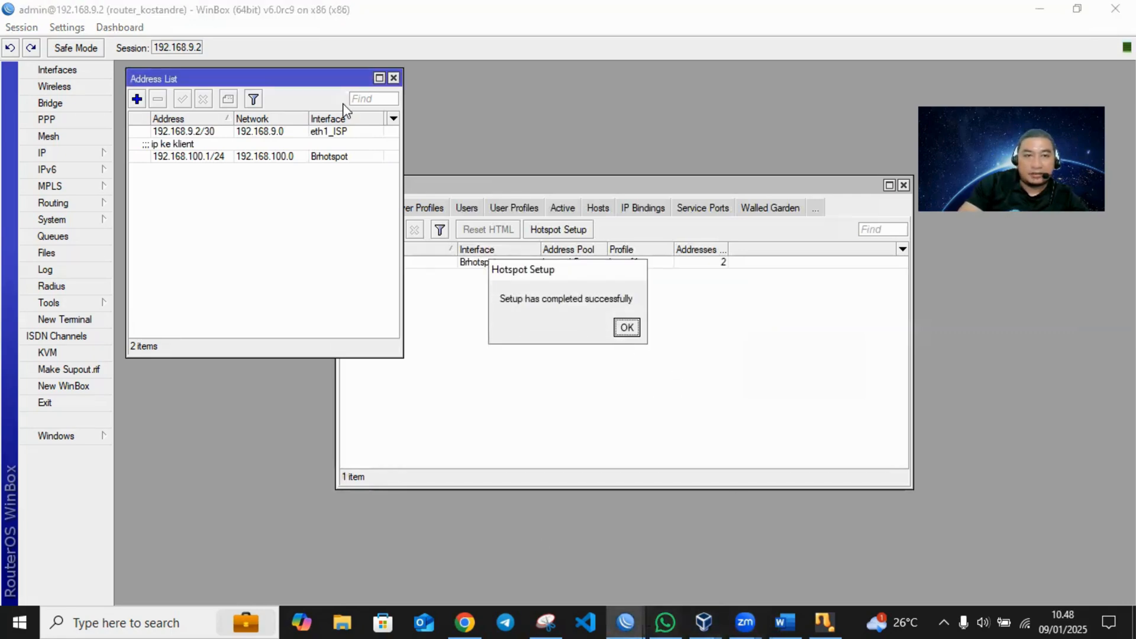
left_click_drag(355, 152, 731, 406)
right_click(583, 301)
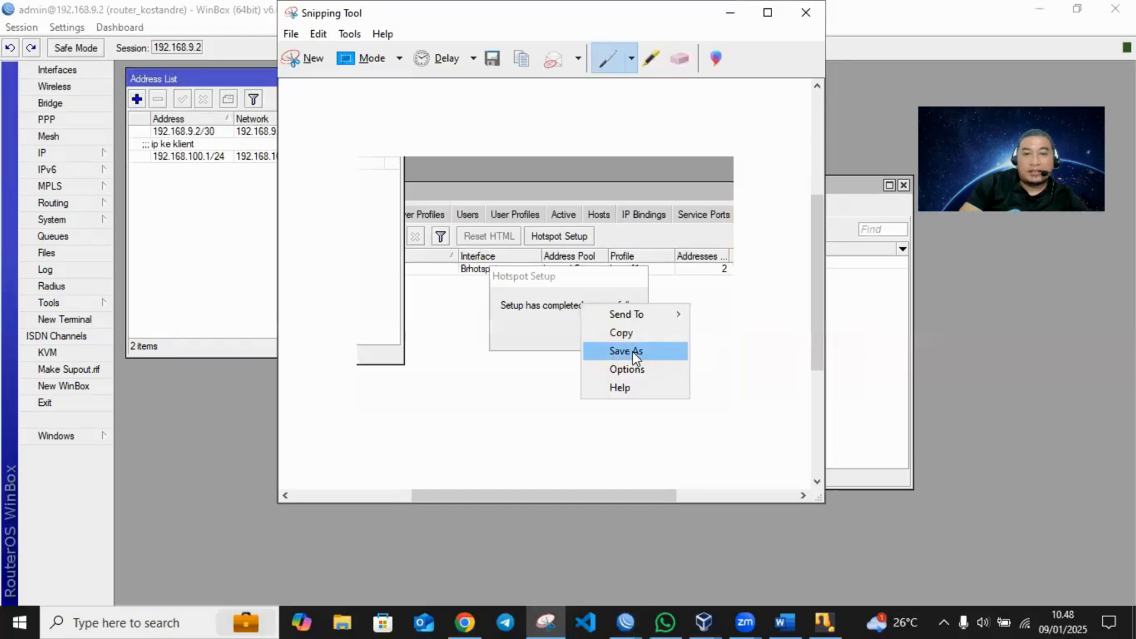
left_click(623, 333)
- Switch to the Word document and paste the setup completion screenshot below the local HotSpot user image
left_click(785, 623)
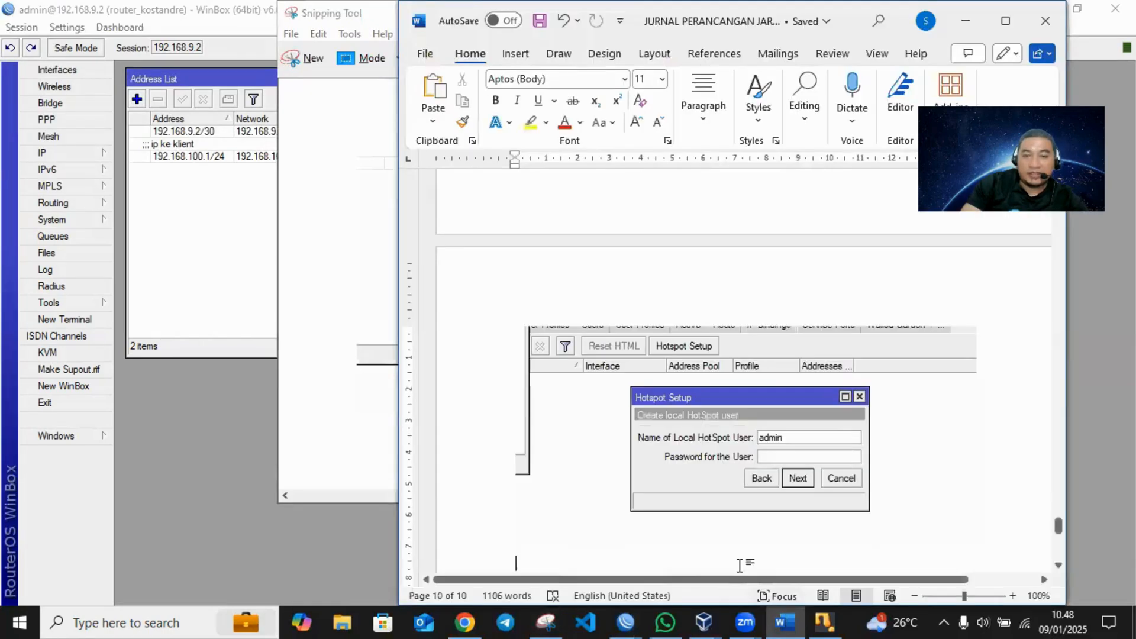
left_click(685, 560)
key("ctrl+v")
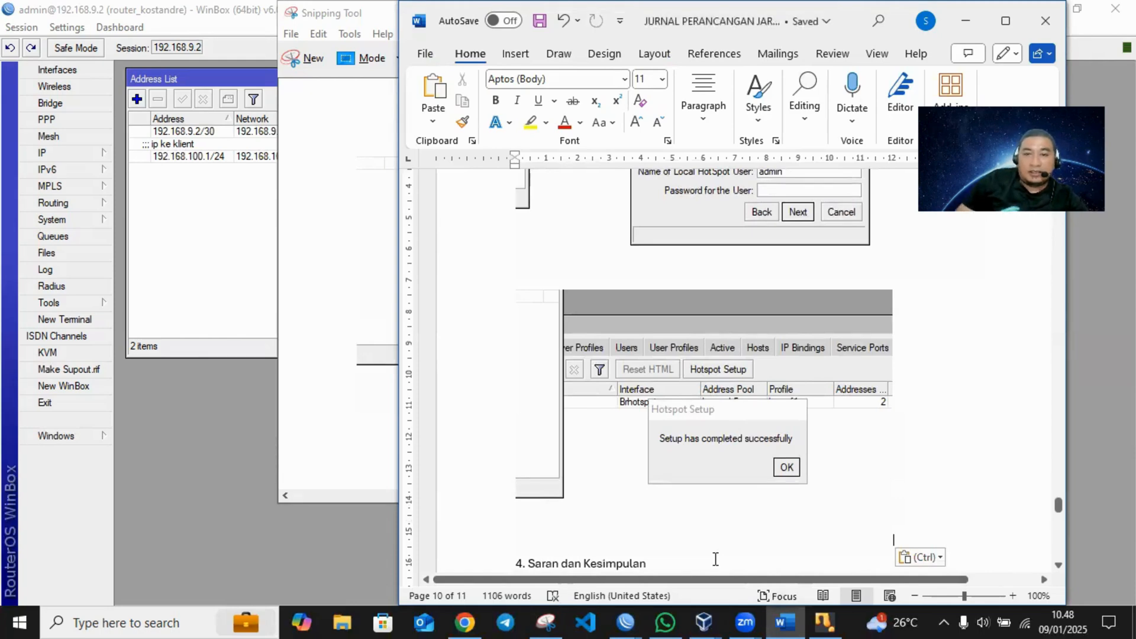
- Maximize the Word document, review it from the title to the references, and place the cursor below the heading 4. Saran dan Kesimpulan
left_click(1000, 24)
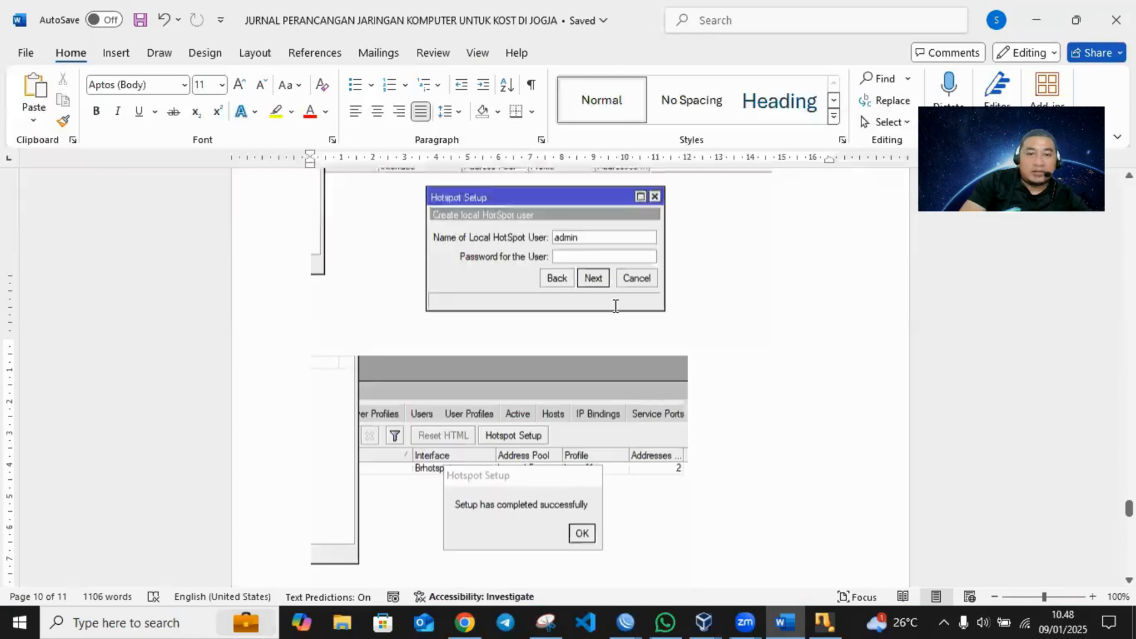
scroll(616, 307, "up", 15)
scroll(618, 304, "up", 20)
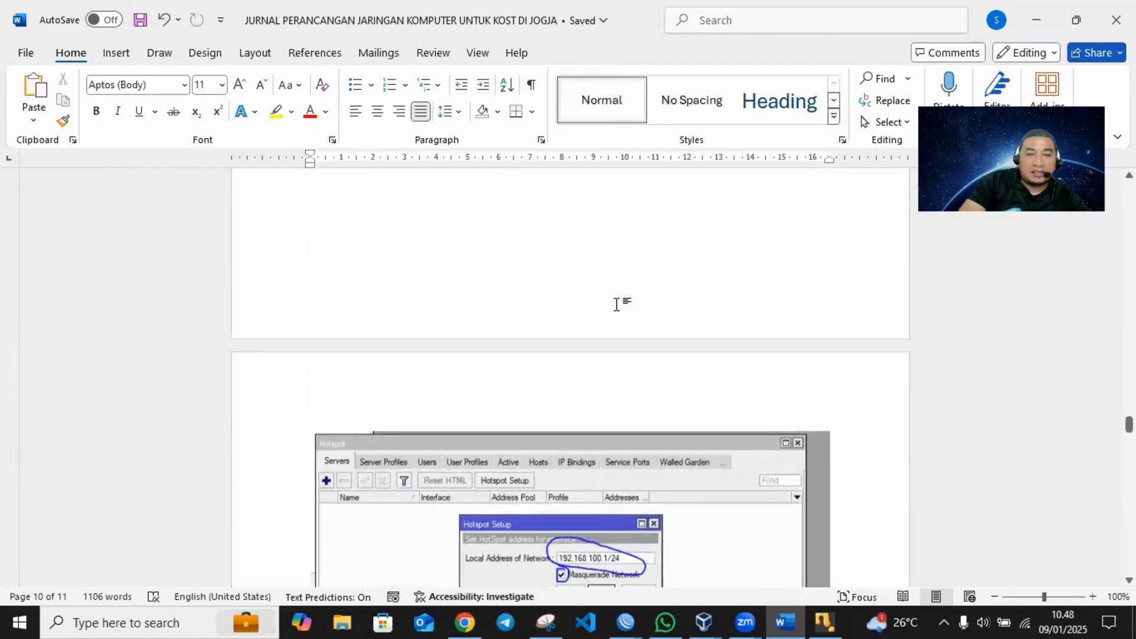
scroll(621, 303, "up", 20)
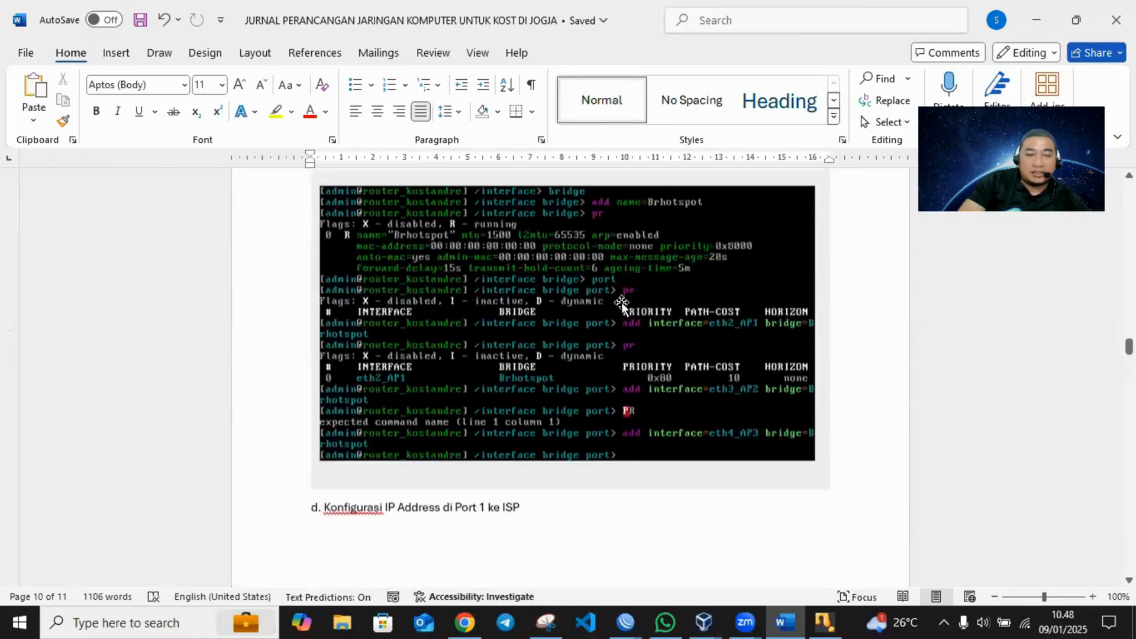
scroll(621, 305, "up", 20)
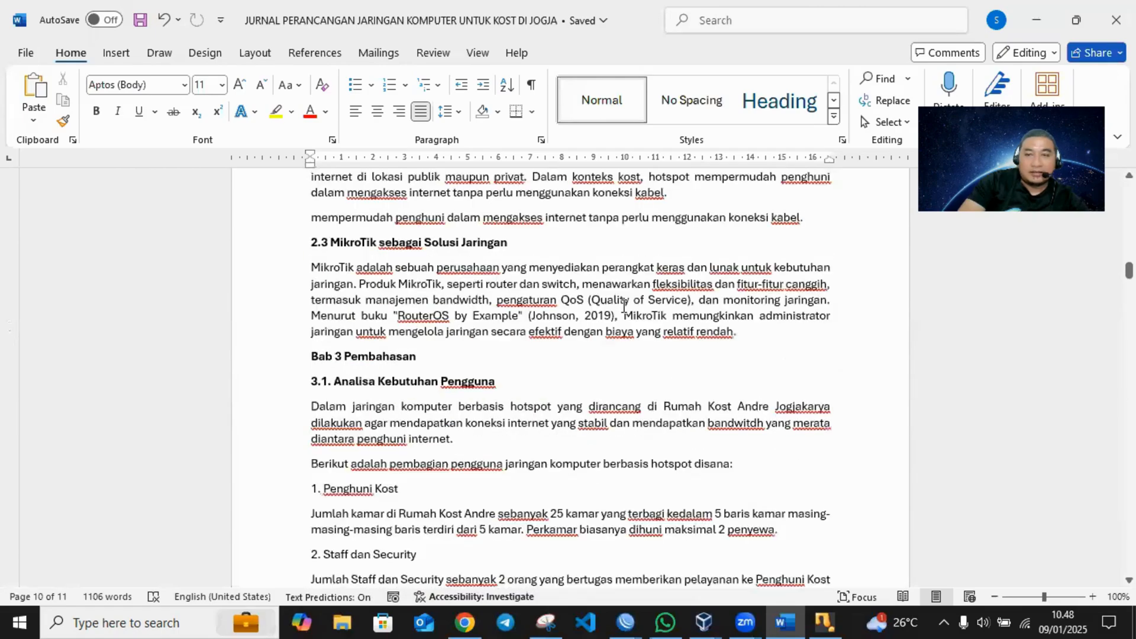
scroll(624, 306, "up", 20)
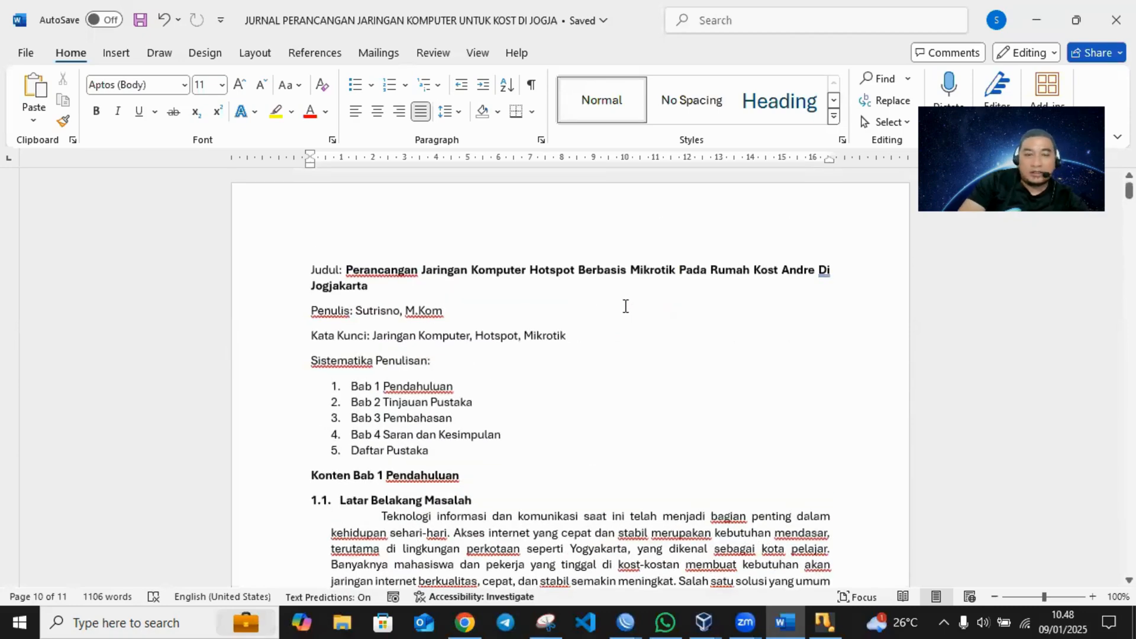
scroll(521, 273, "down", 15)
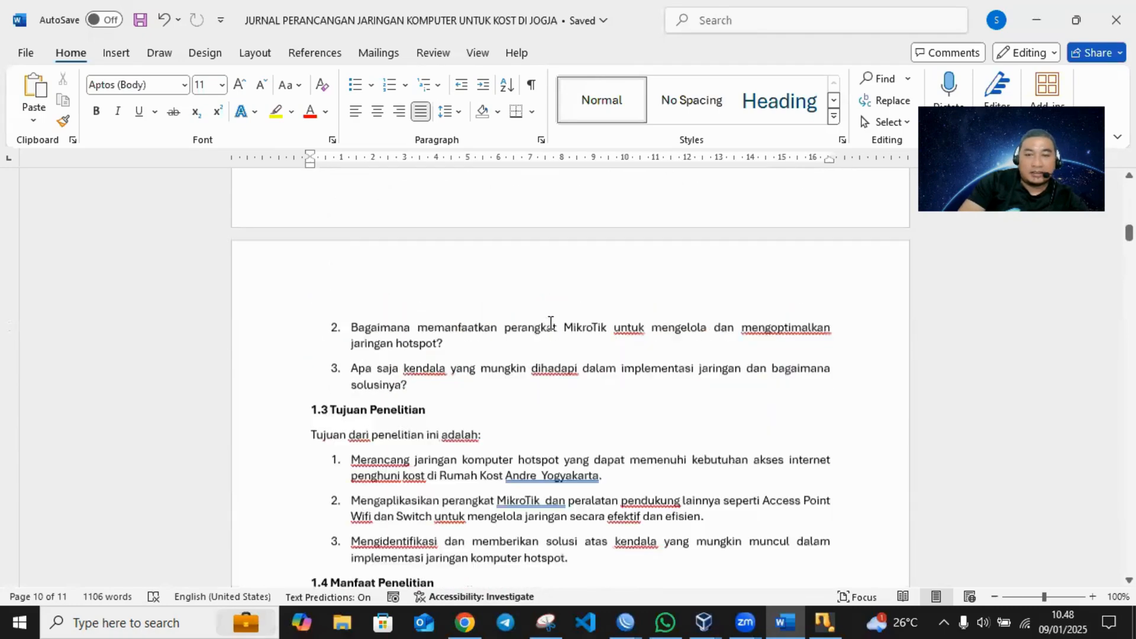
scroll(552, 324, "down", 20)
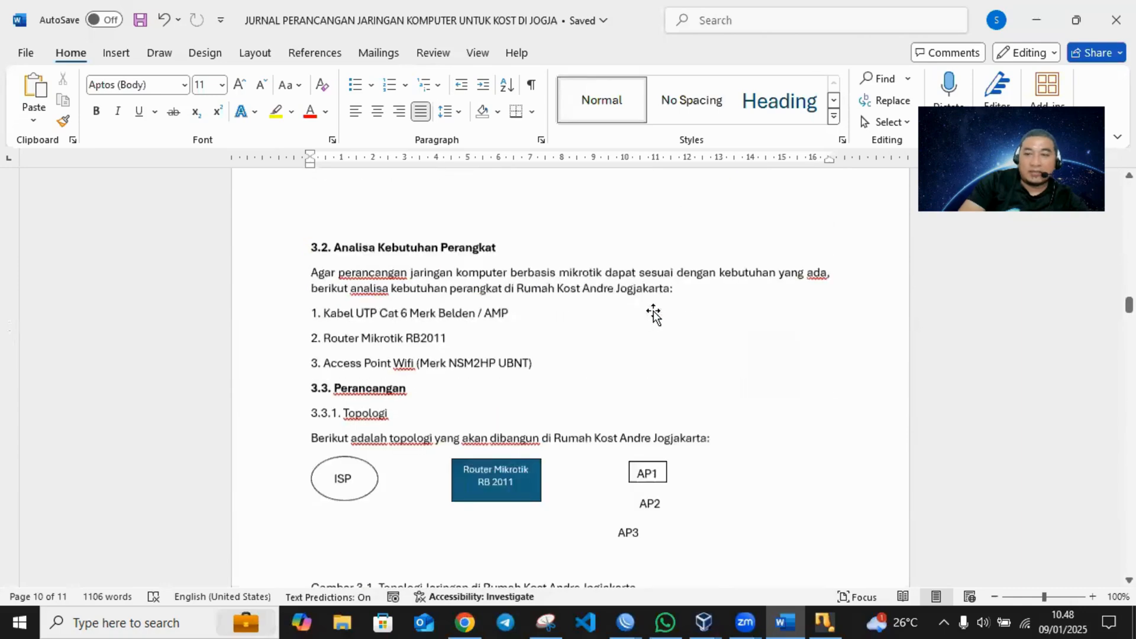
scroll(657, 314, "down", 20)
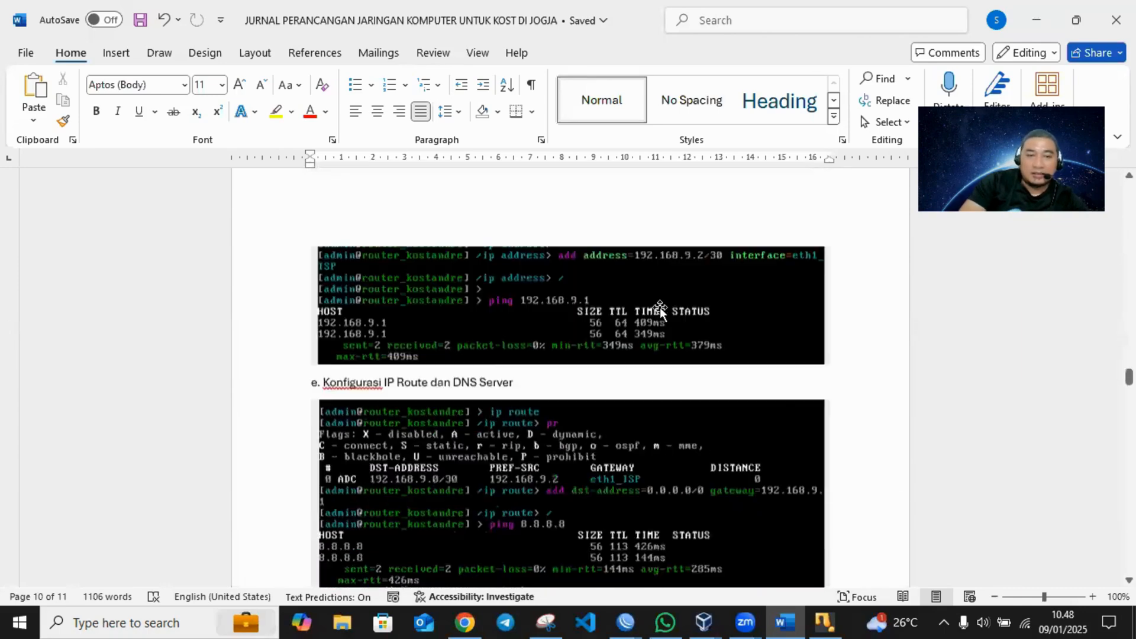
scroll(663, 309, "down", 20)
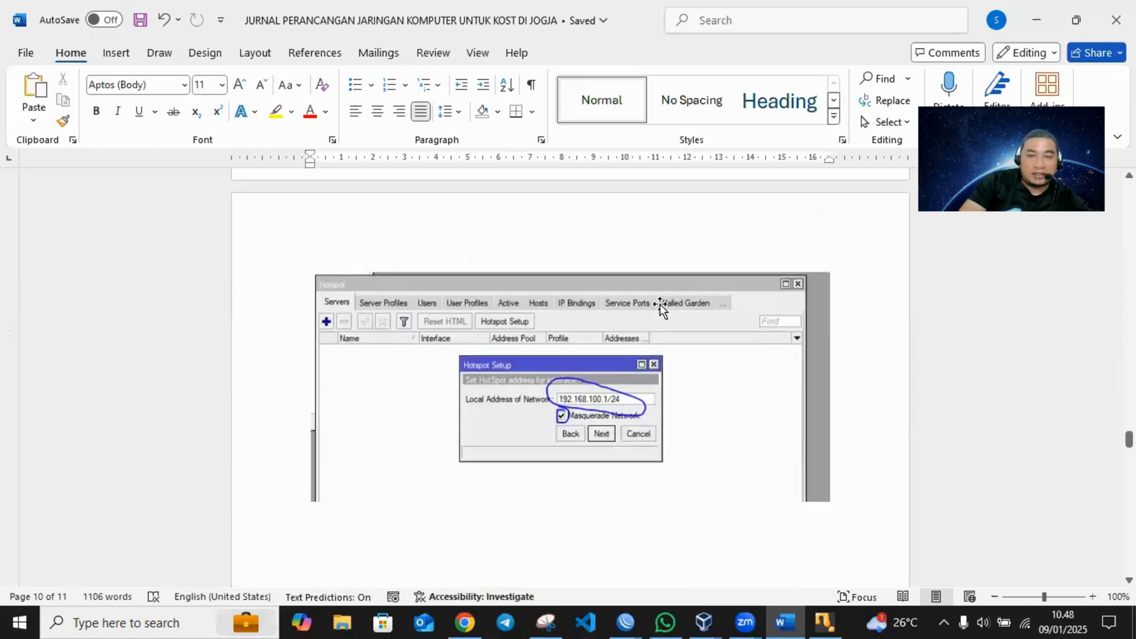
scroll(659, 304, "down", 15)
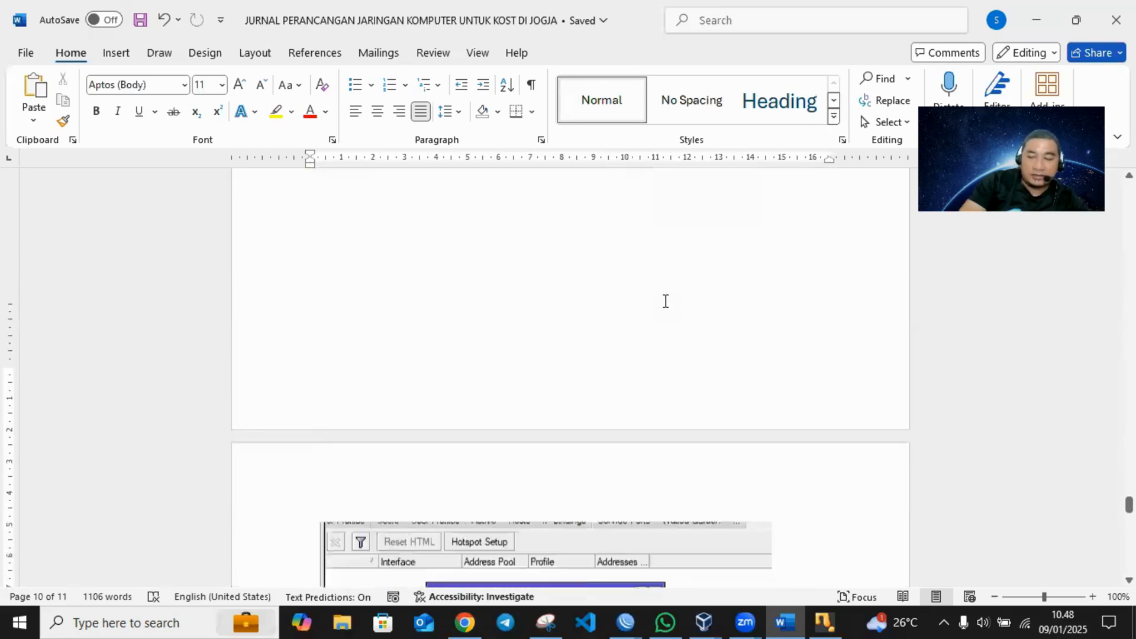
scroll(665, 302, "down", 15)
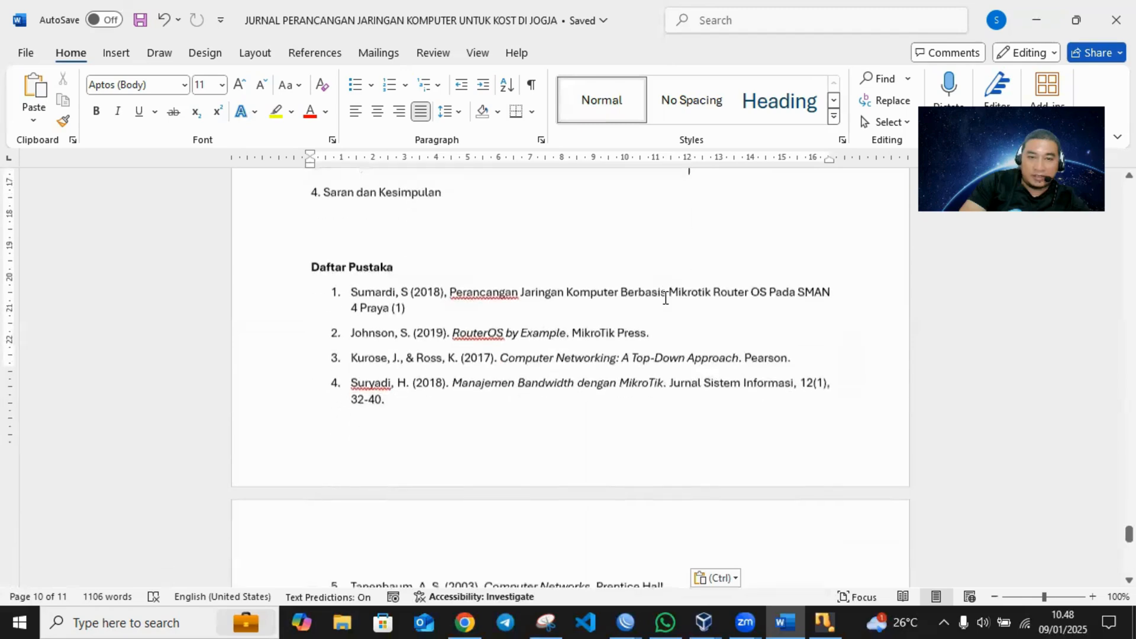
scroll(665, 300, "up", 5)
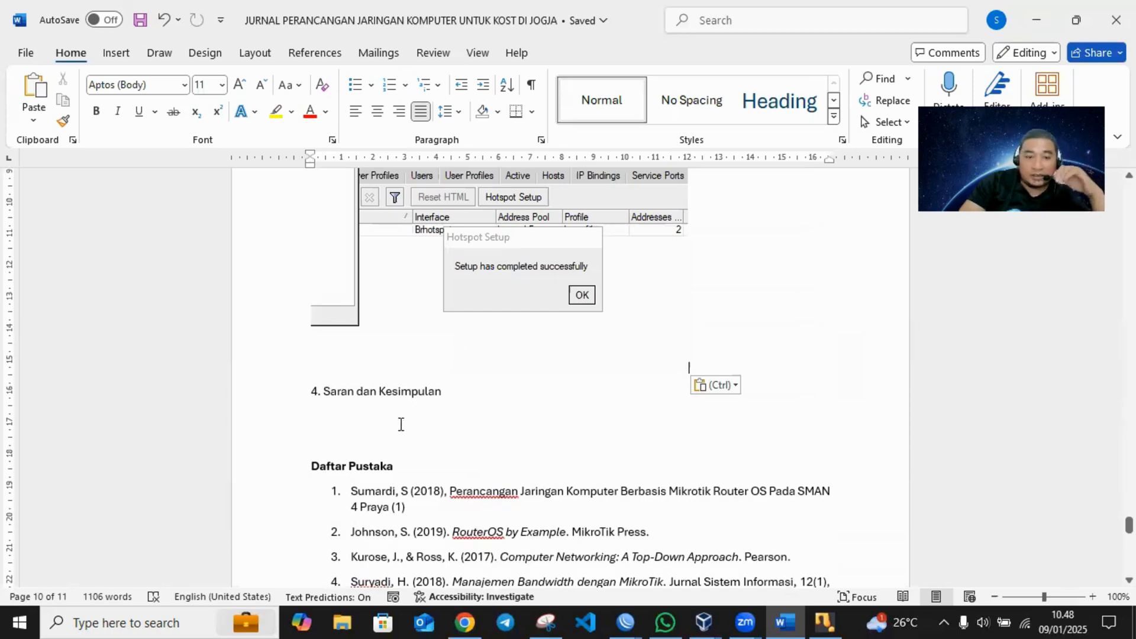
left_click(365, 424)
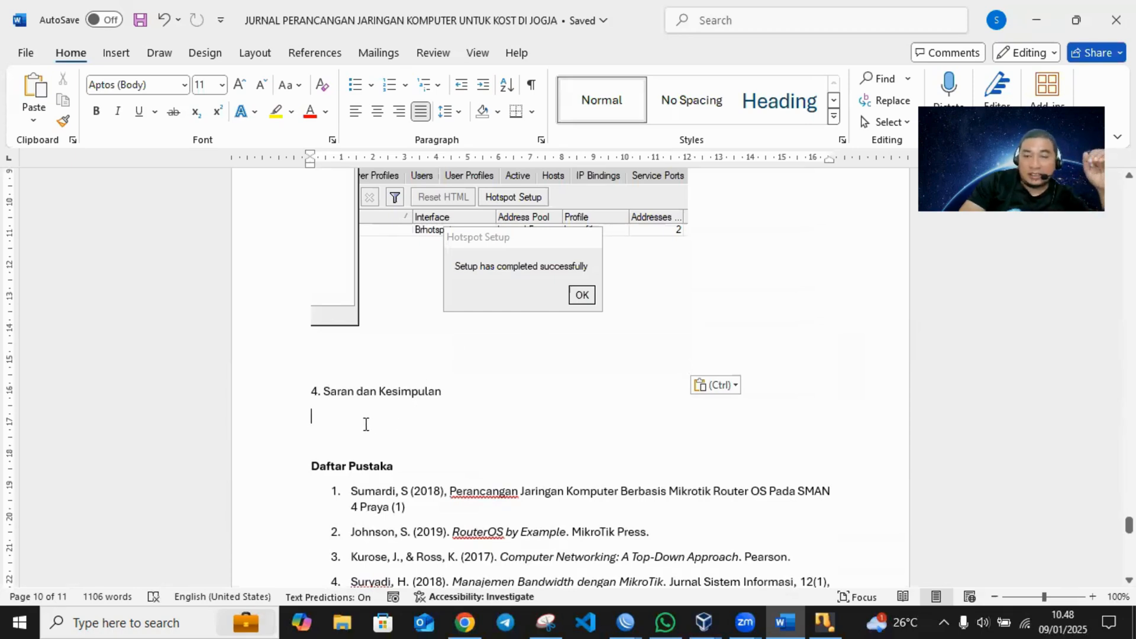